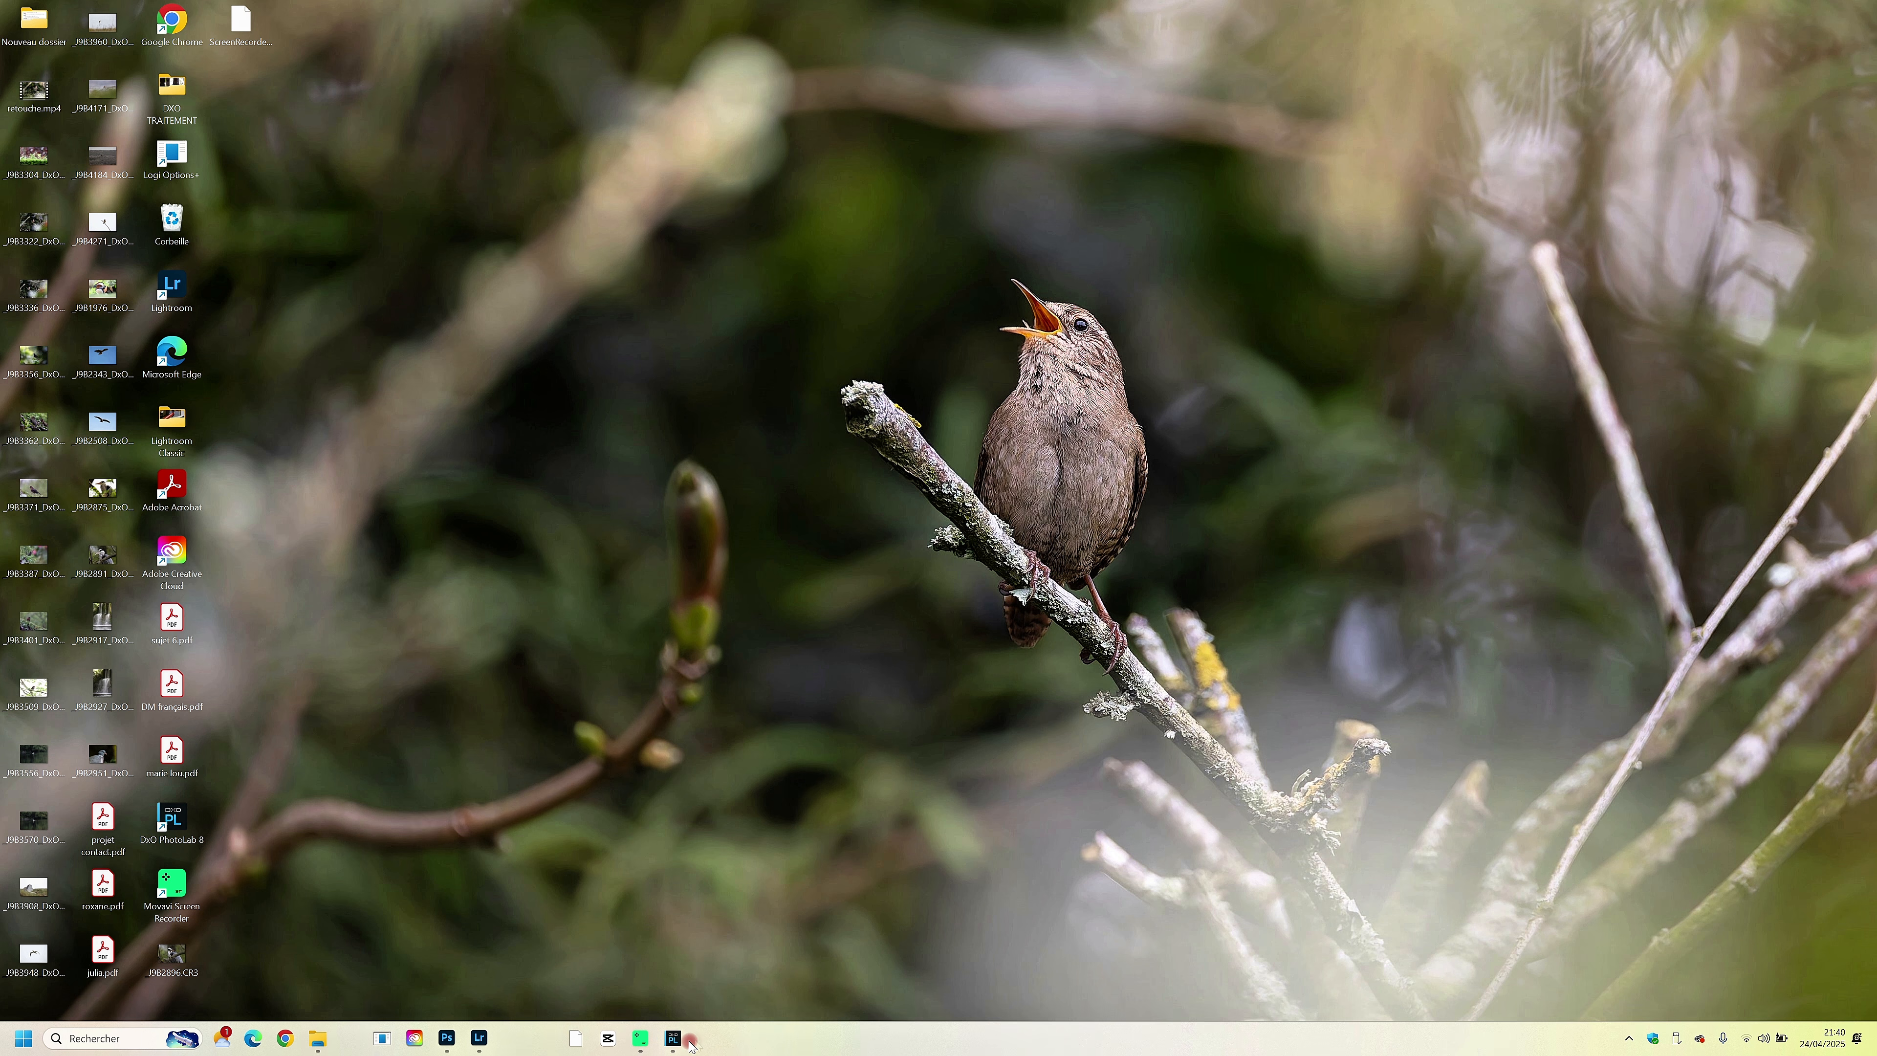
- Switch to DxO PhotoLab and export the heron photo to the custom folder as a DNG with denoising and optical corrections
left_click(672, 1039)
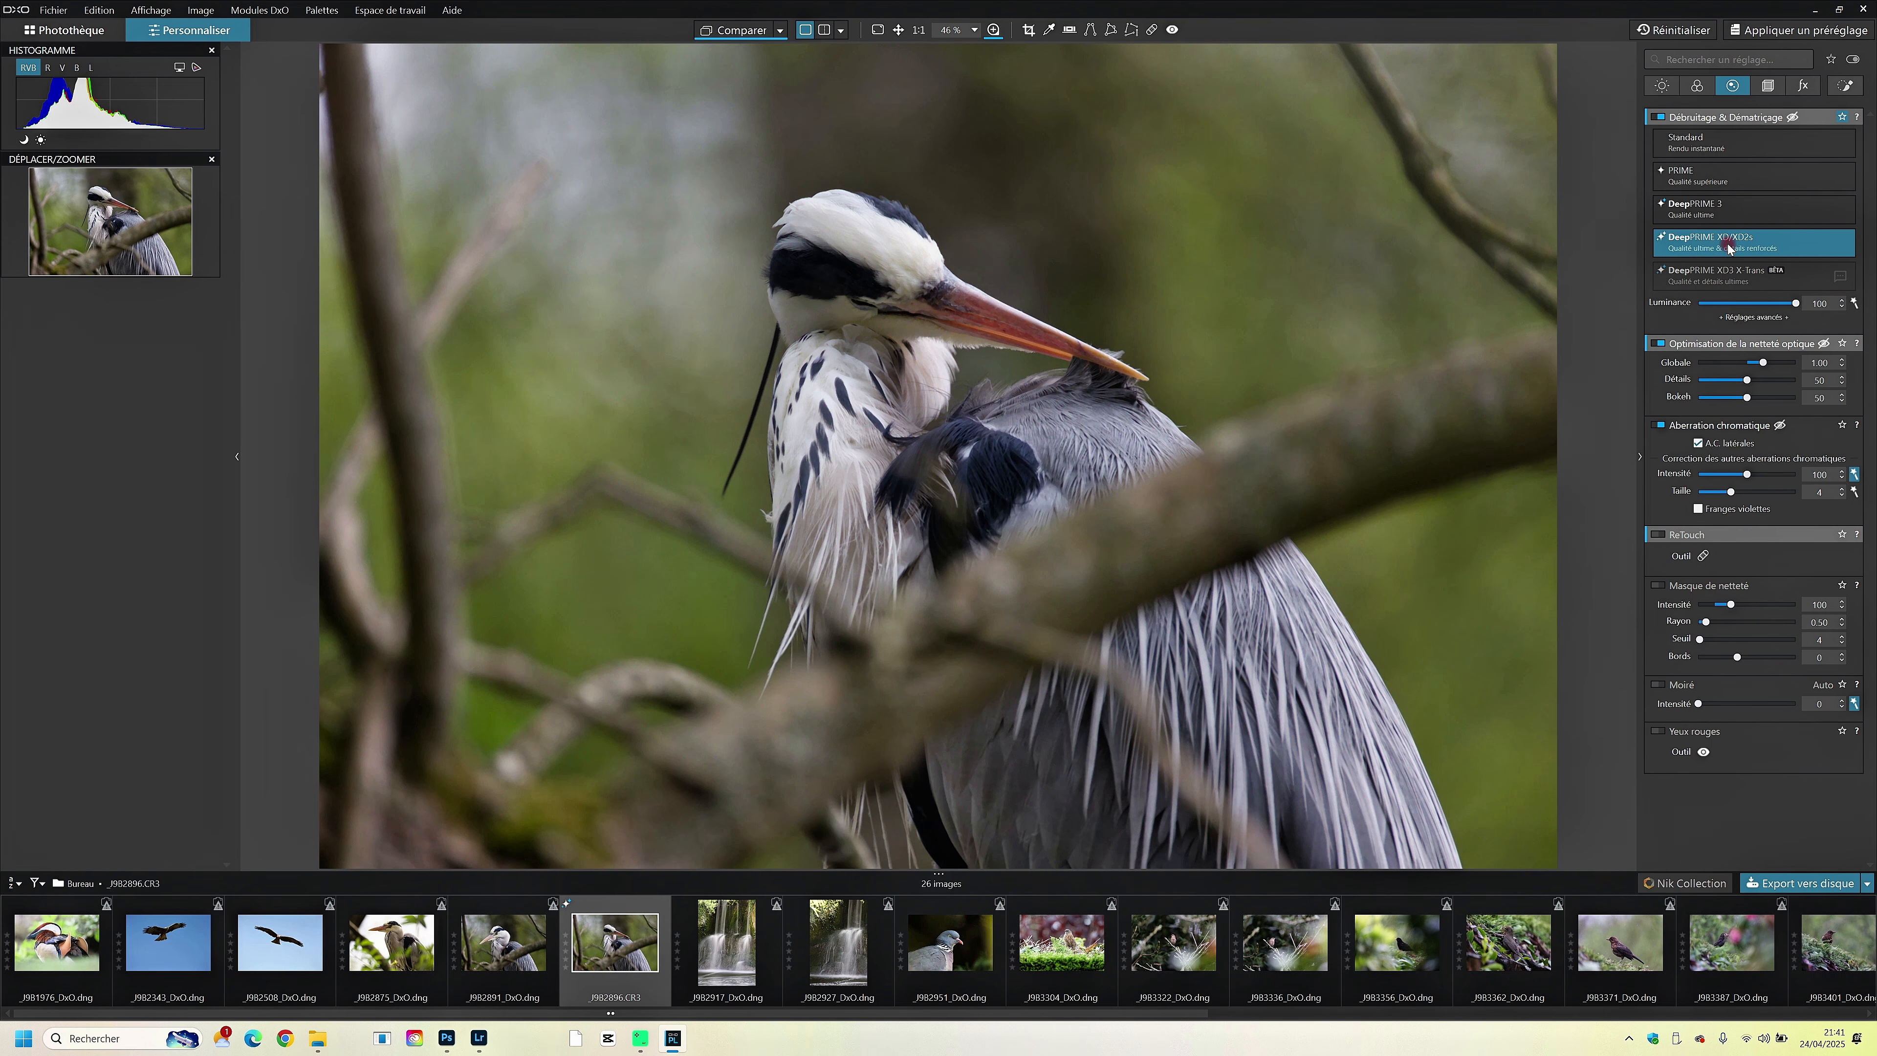
left_click(1780, 884)
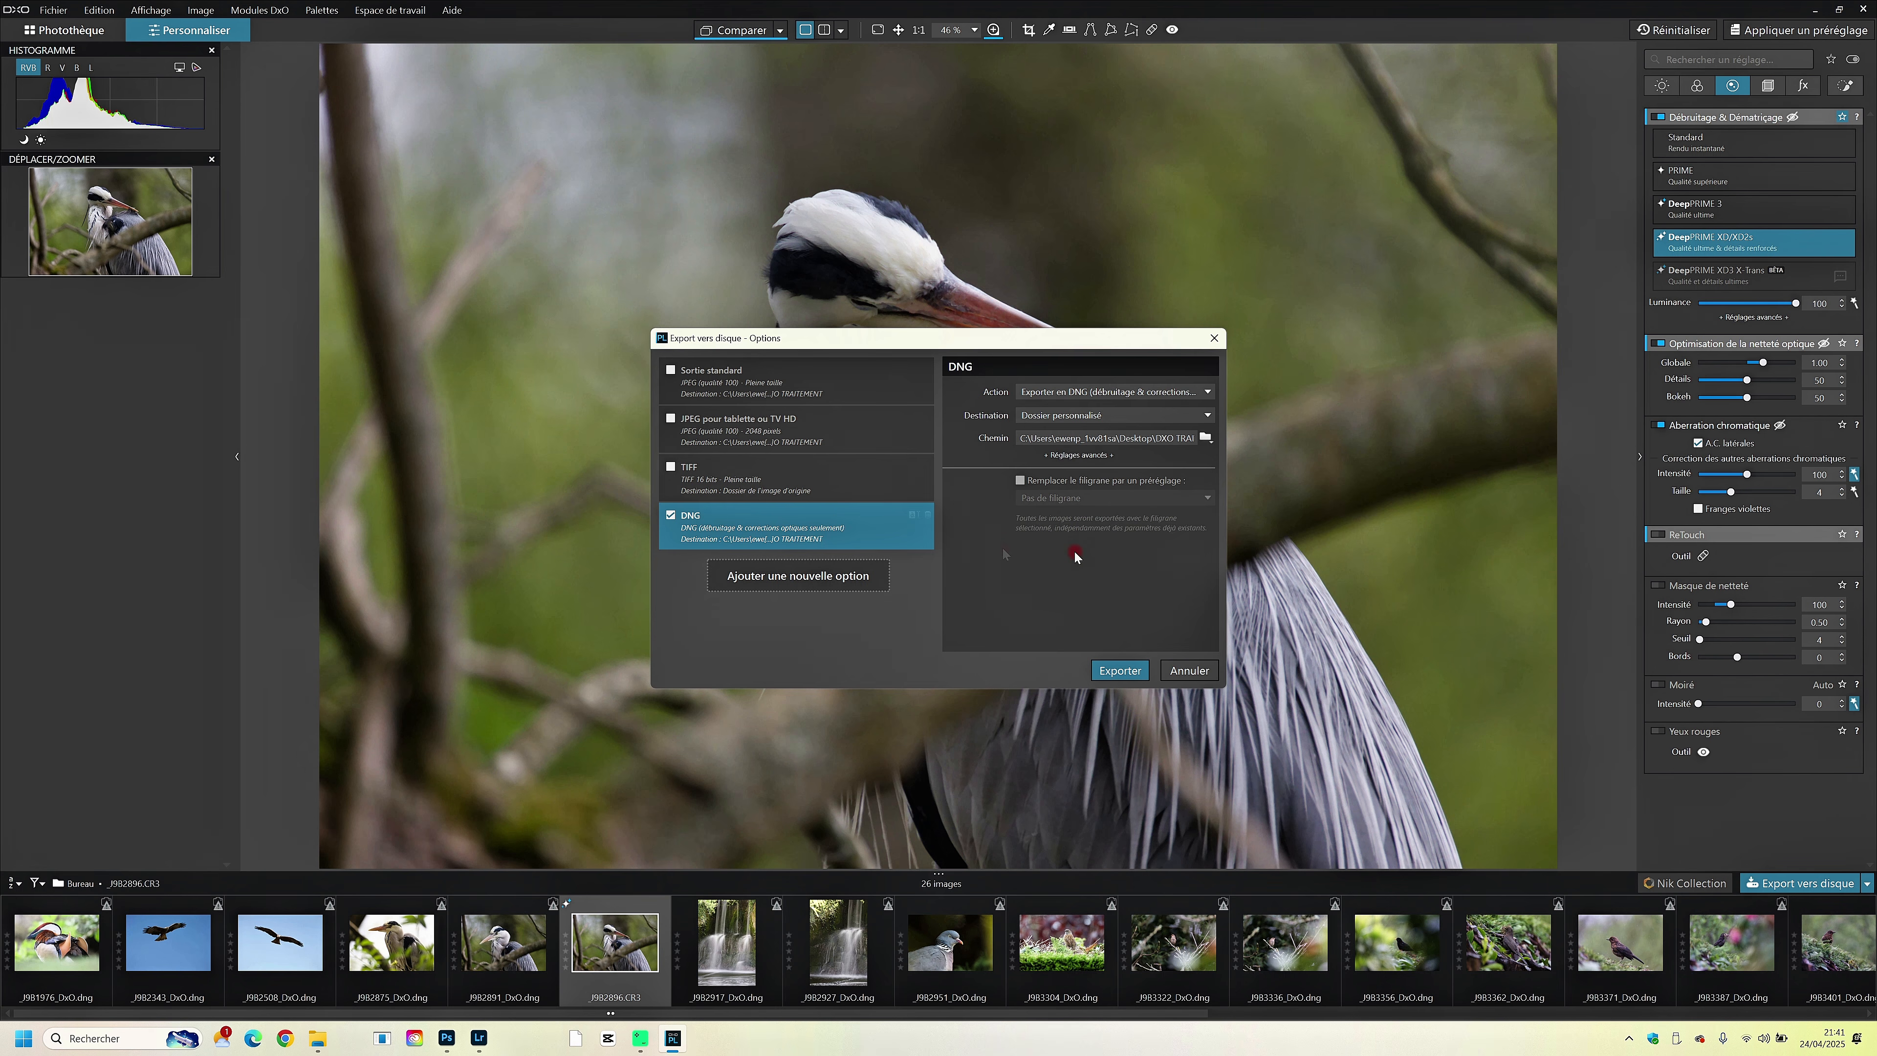
left_click(1105, 671)
left_click(1111, 670)
- Switch to Lightroom and create a subject mask on the heron
left_click(479, 1039)
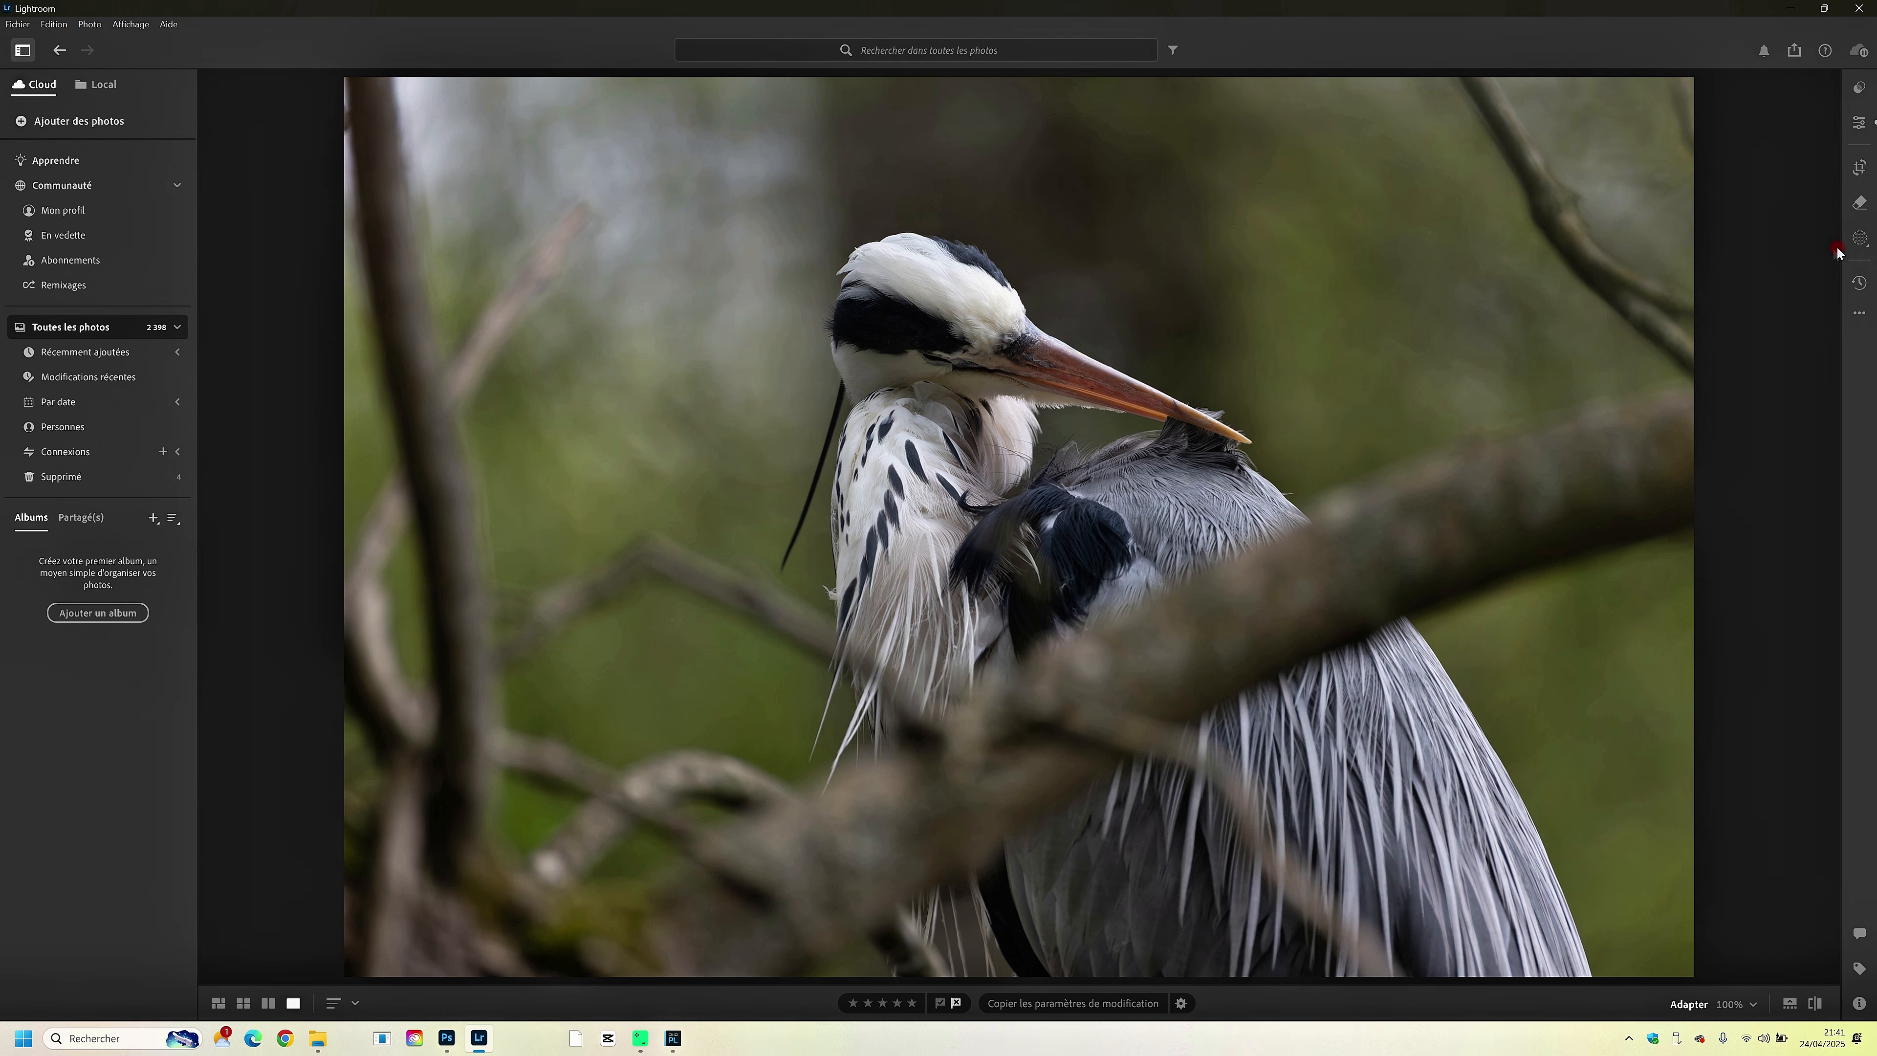
key("m")
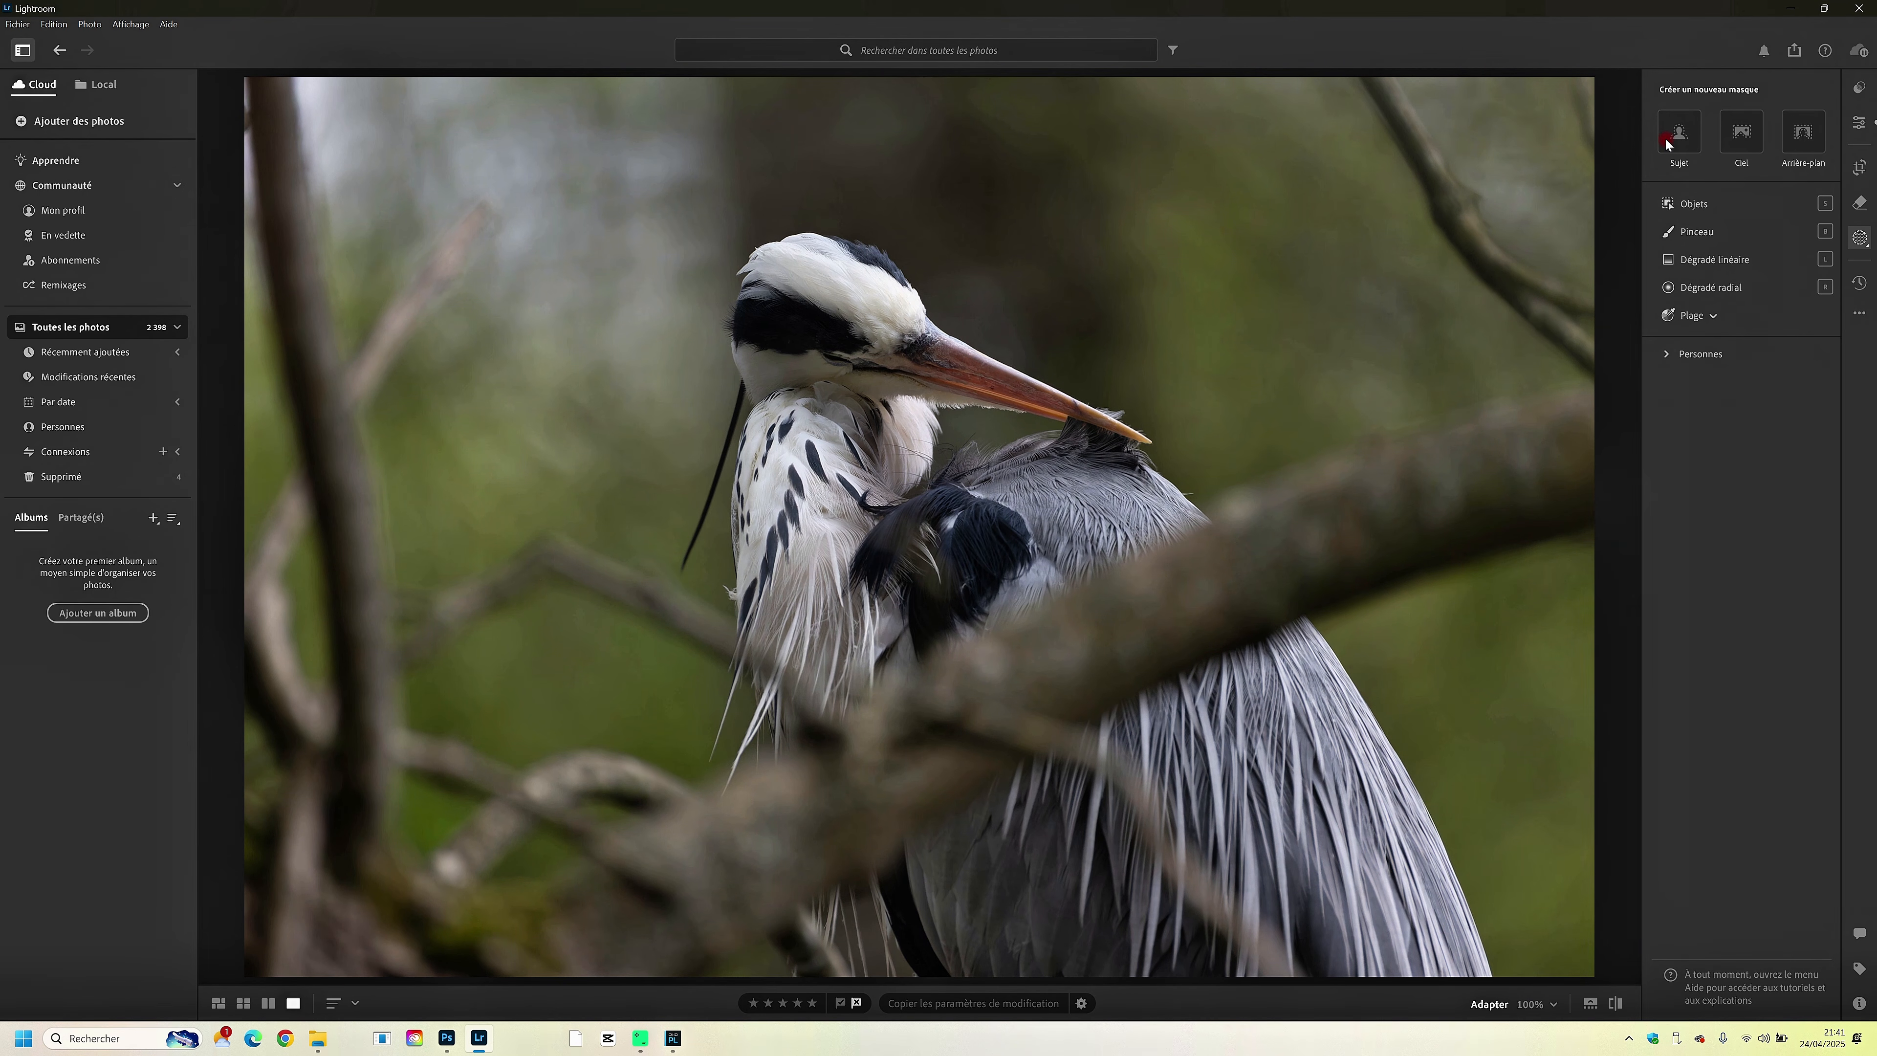
mouse_move(1689, 142)
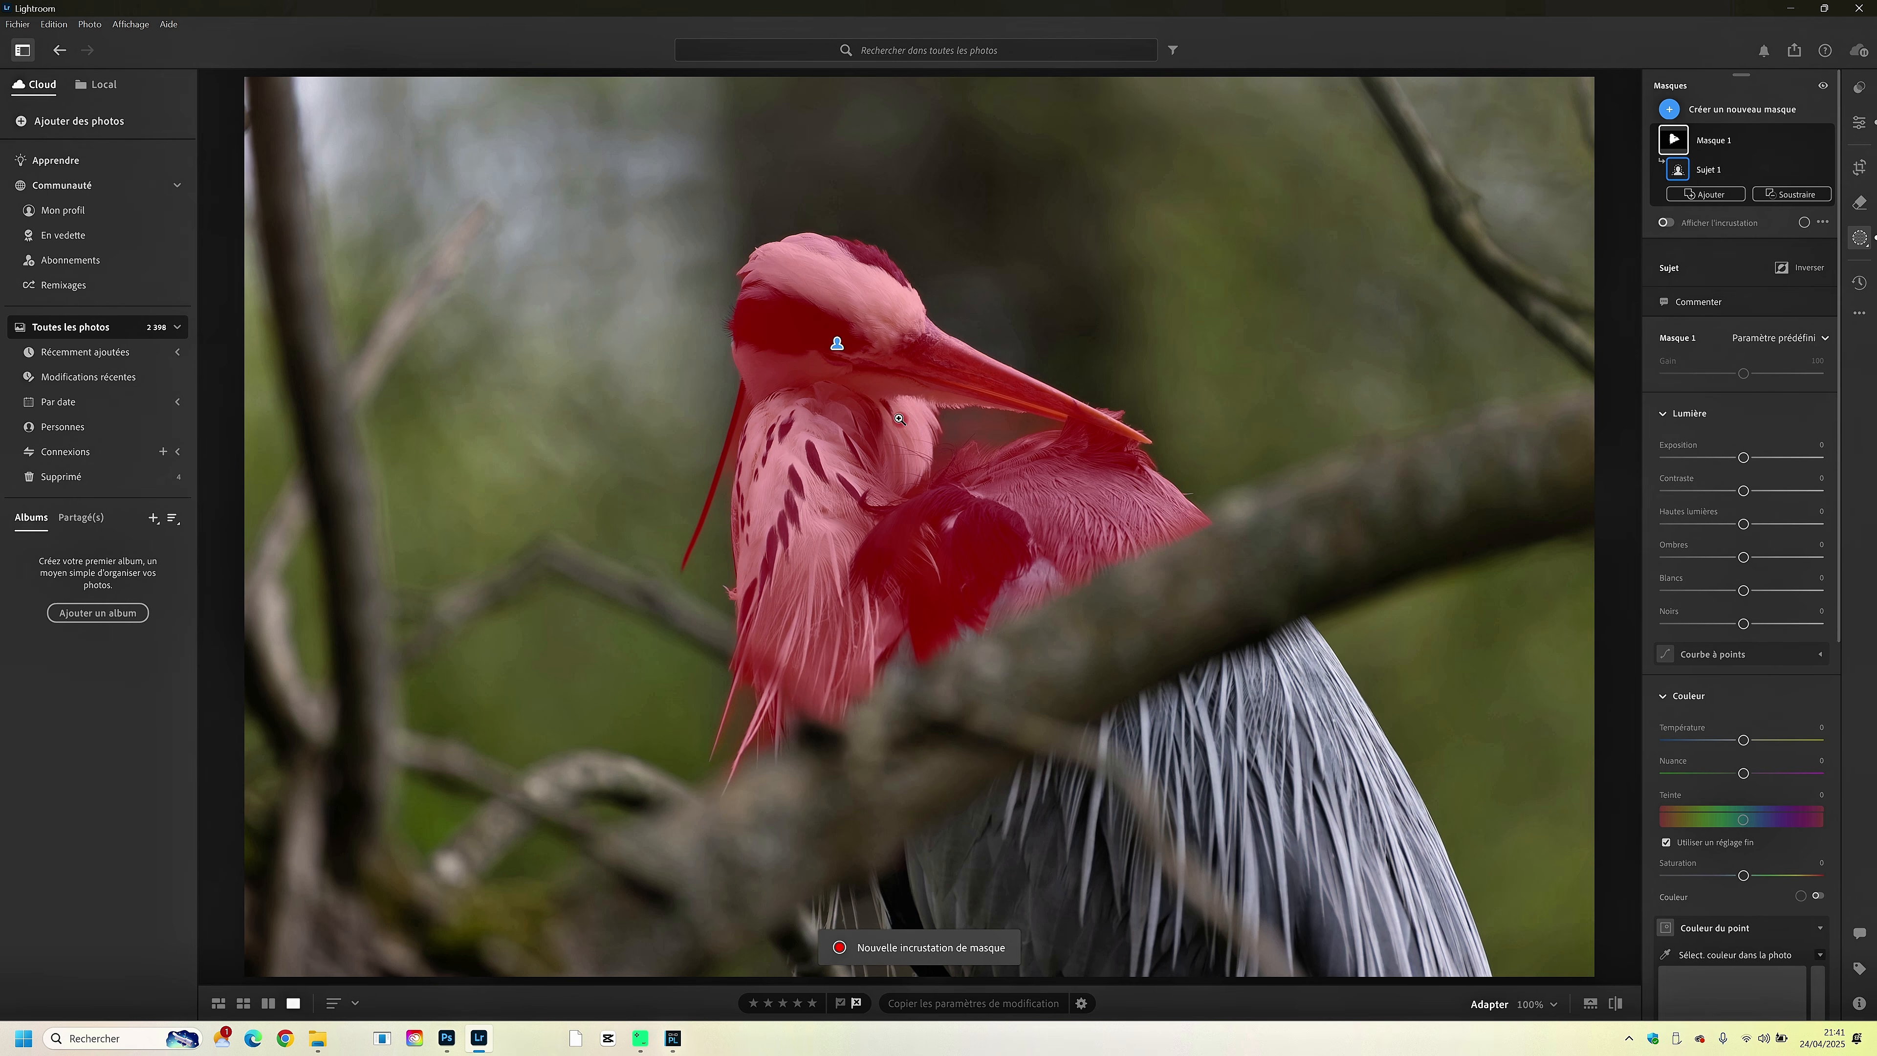
- Add a brush to the subject mask and paint over the heron's lower body and the unselected plumage around the branch
left_click(1705, 194)
left_click(1685, 369)
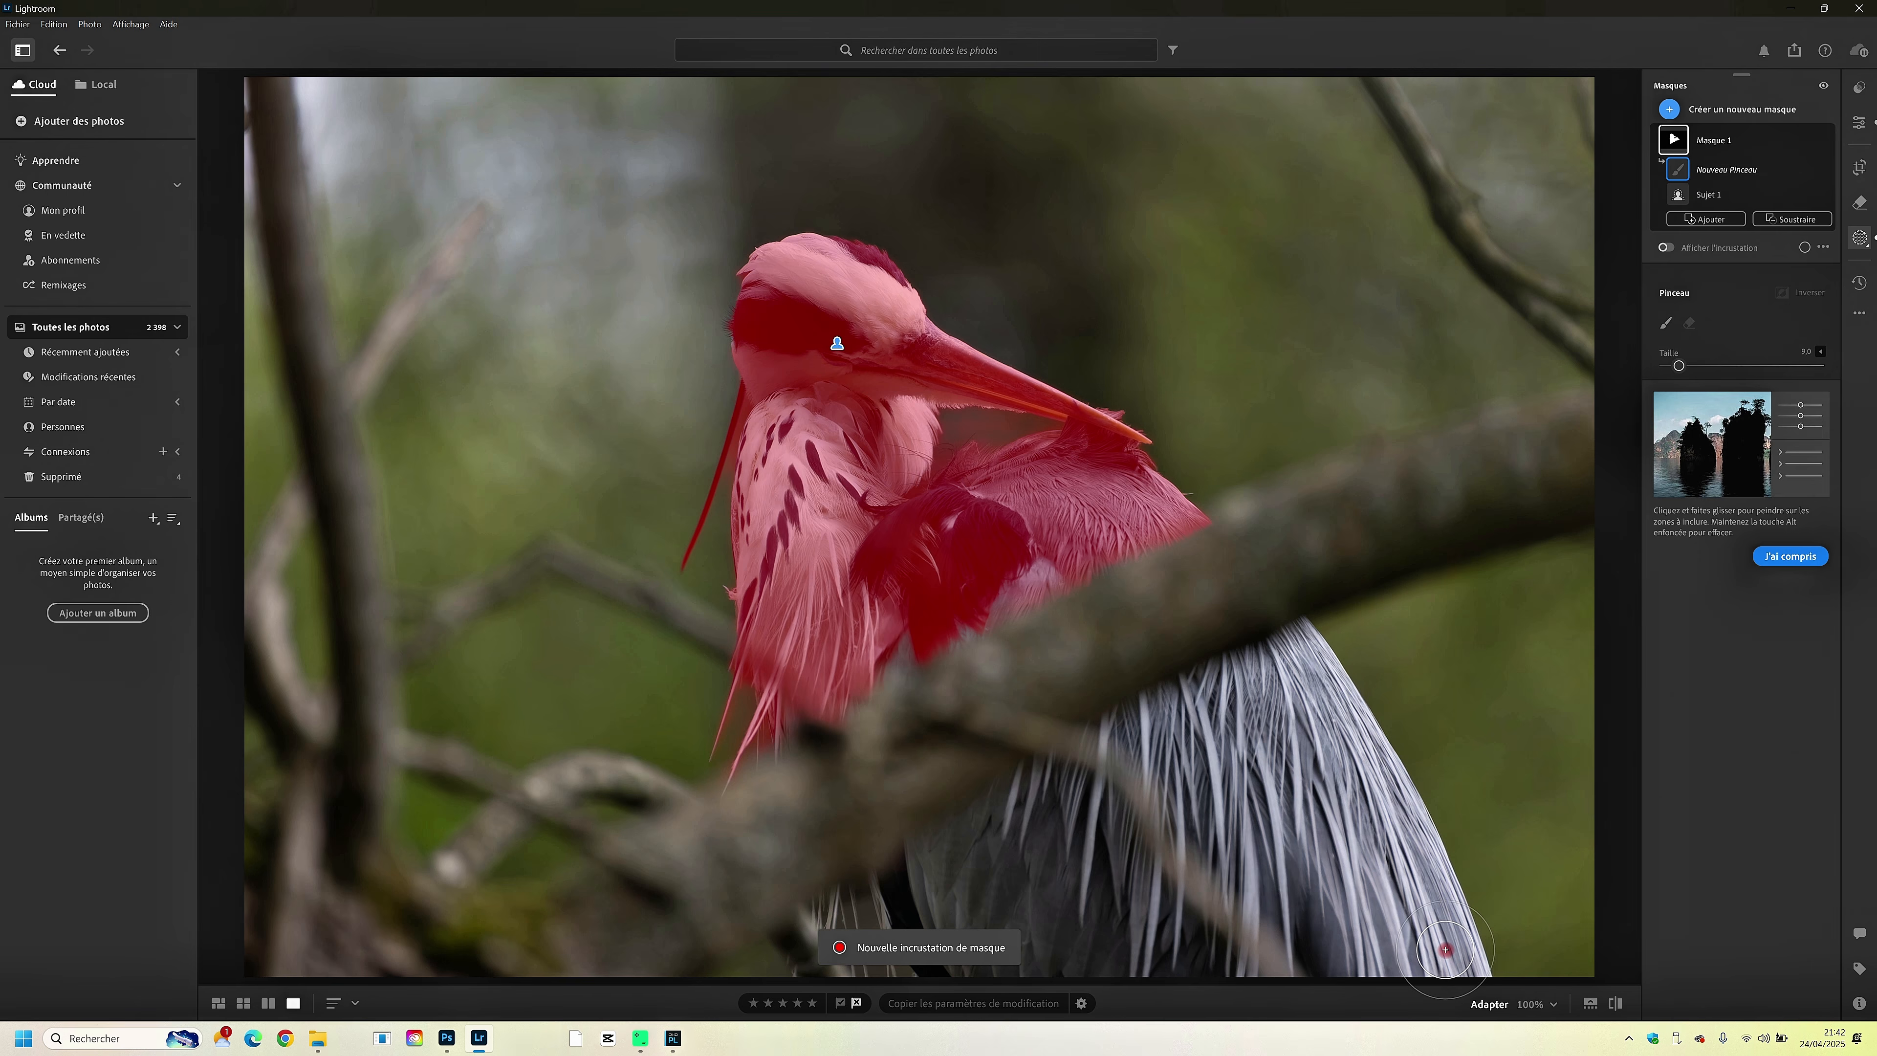
mouse_move(1445, 949)
left_mouse_down()
mouse_move(1113, 924)
mouse_move(1051, 852)
mouse_move(1129, 808)
mouse_move(1453, 951)
mouse_move(1292, 667)
left_mouse_up()
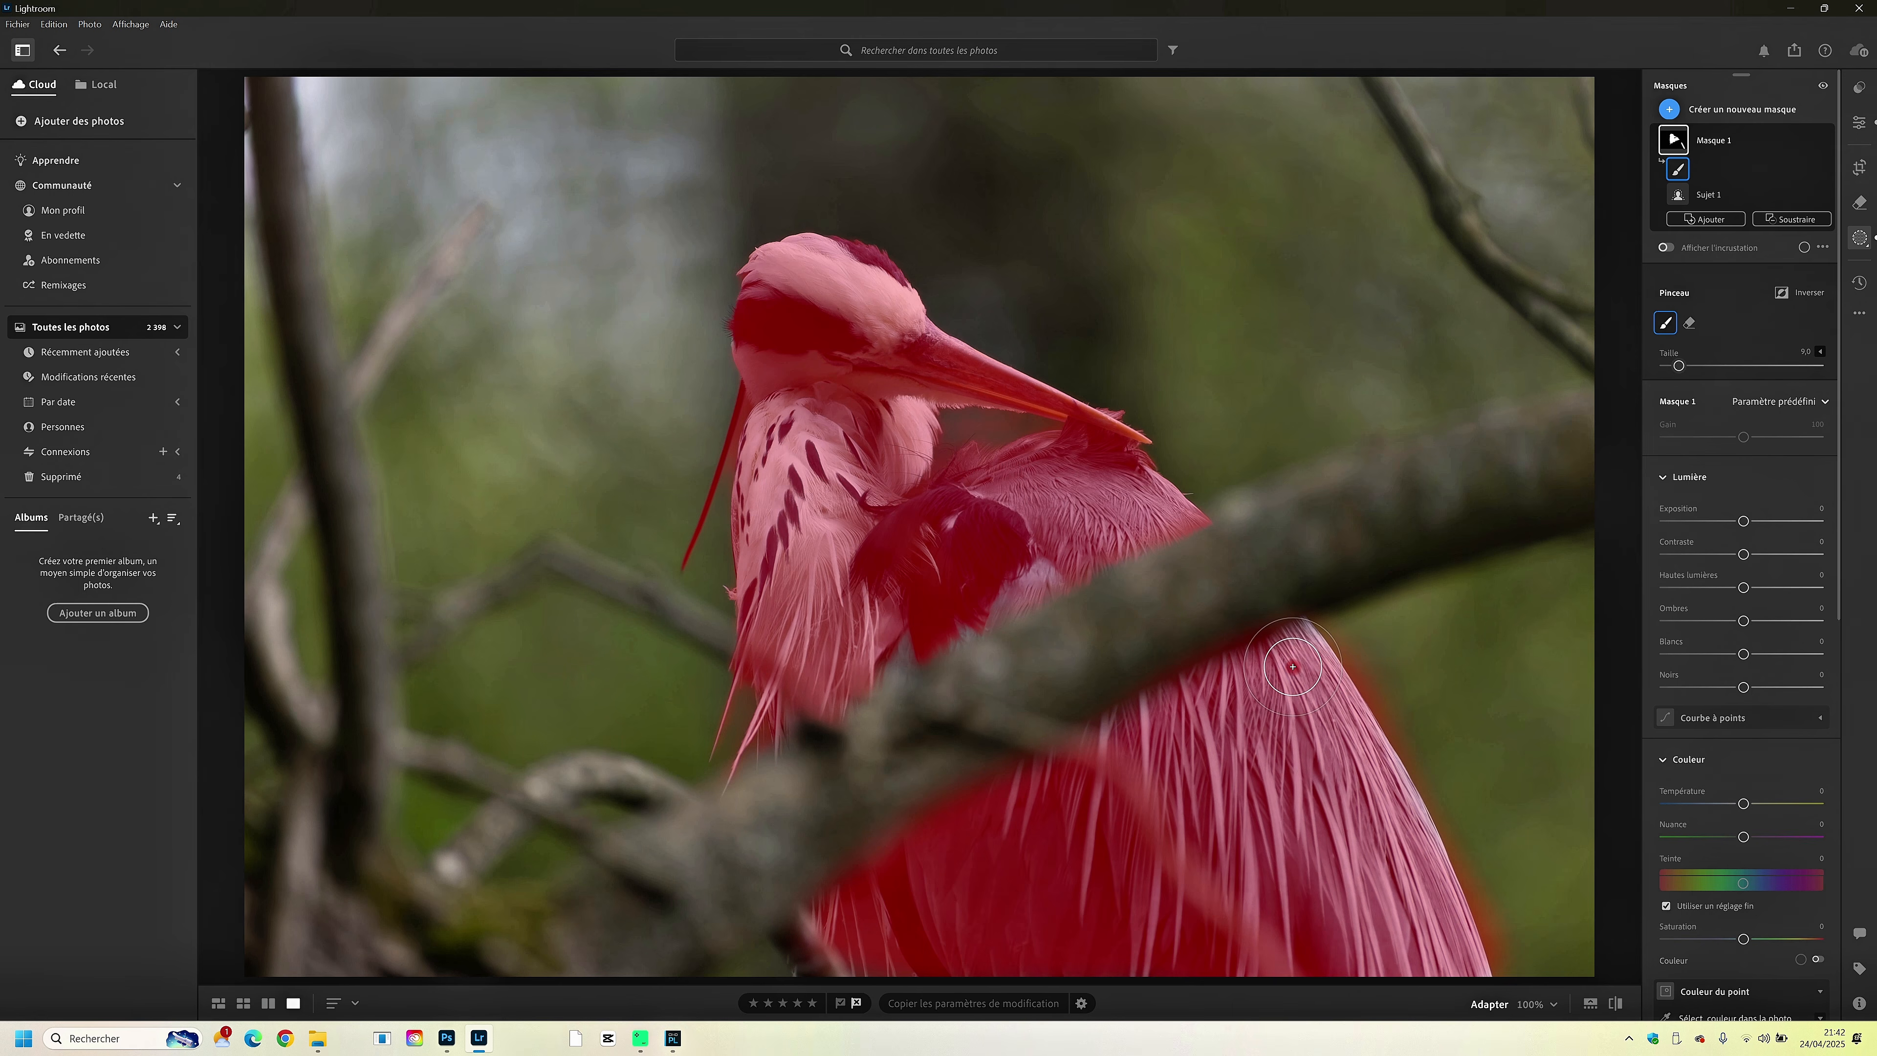
left_click_drag(1022, 555, 792, 699)
left_click_drag(1068, 609, 1069, 608)
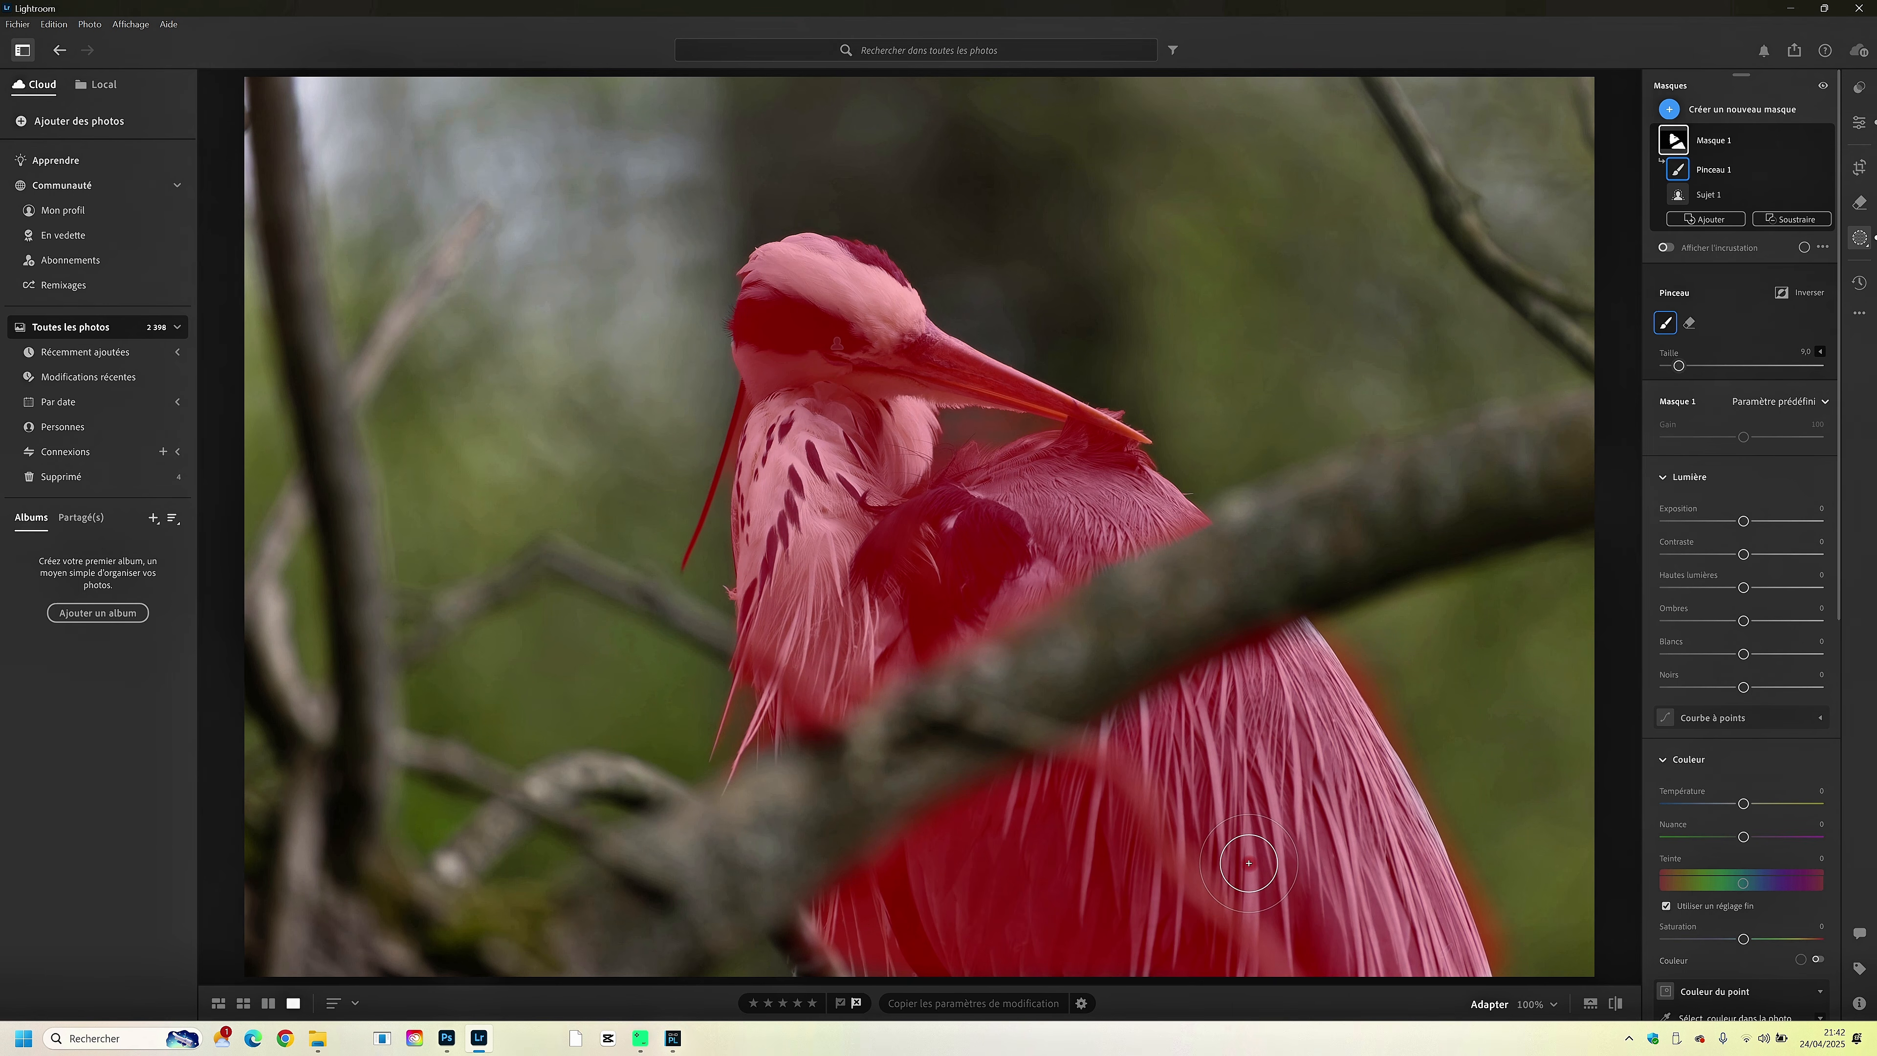
left_click(1558, 668)
- Set the heron mask's exposure to +0.24, contrast to +10, shadows to +17 and temperature to +2
scroll(1701, 457, "down", 1)
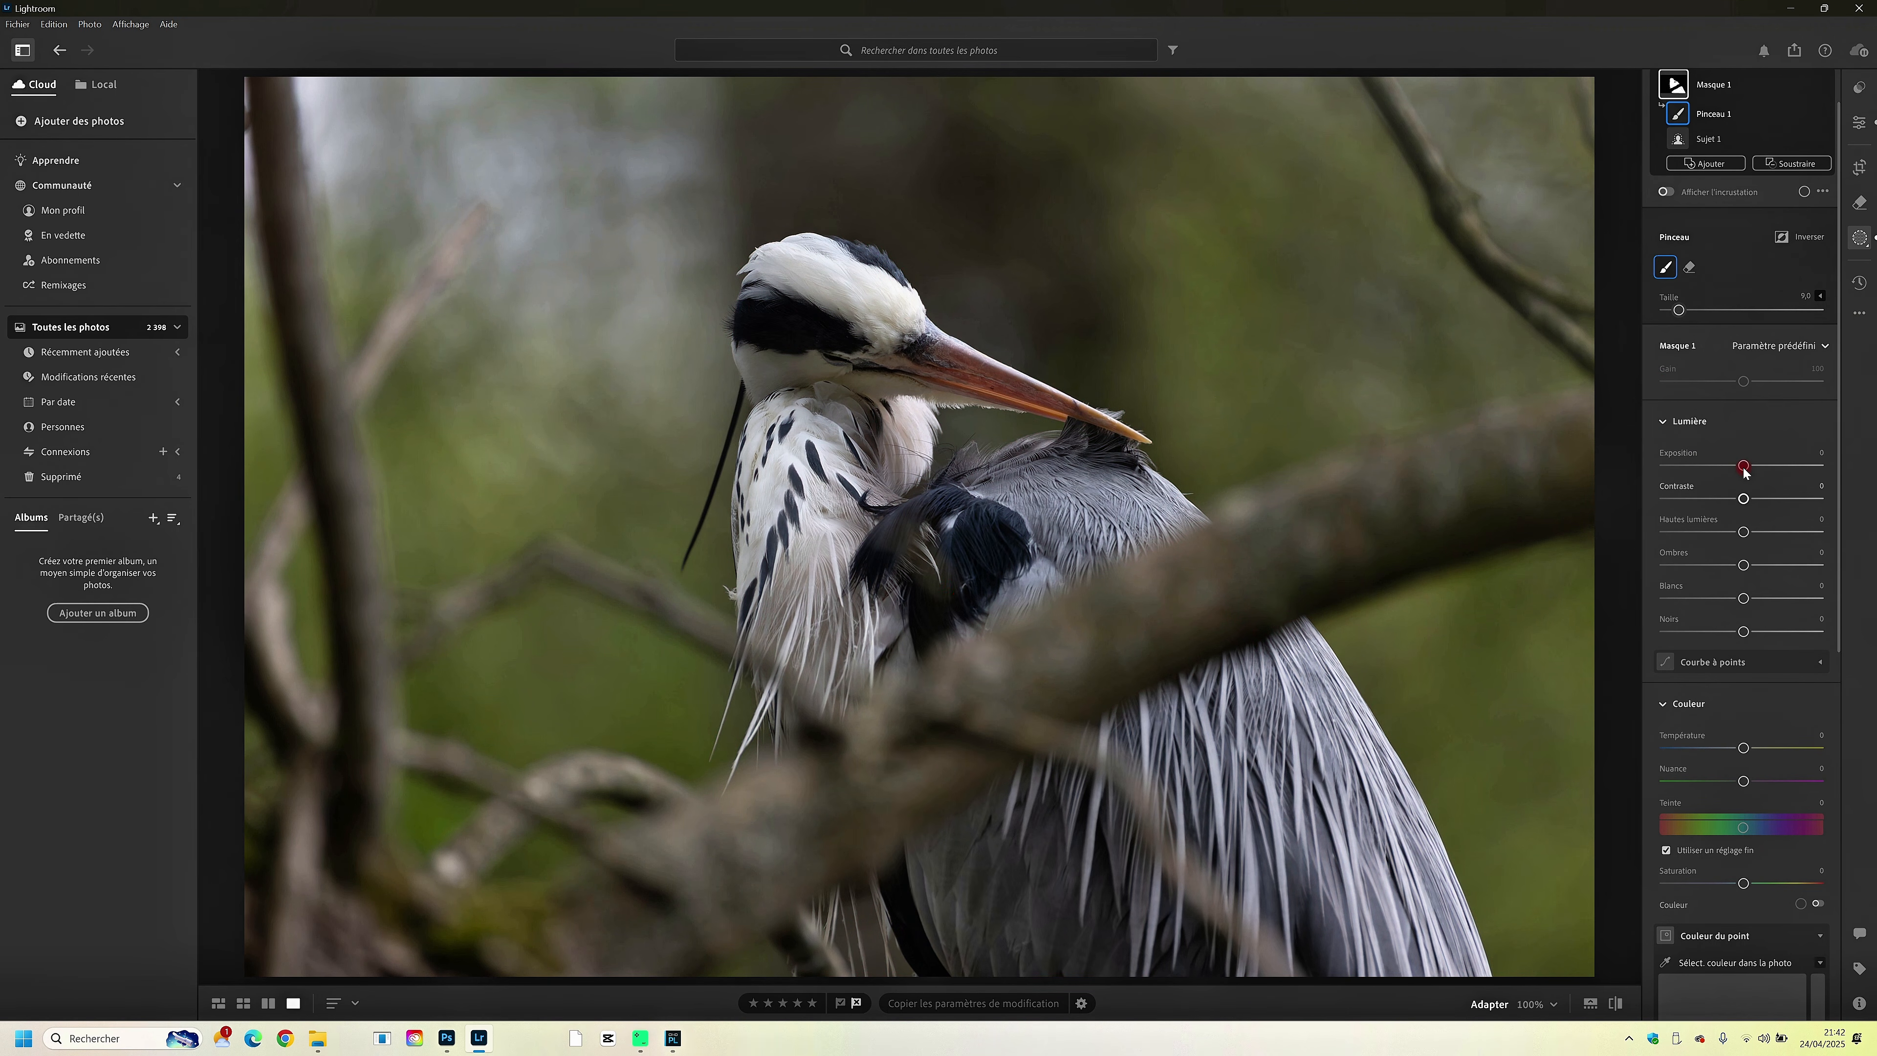
left_click_drag(1744, 466, 1748, 568)
scroll(1757, 504, "down", 3)
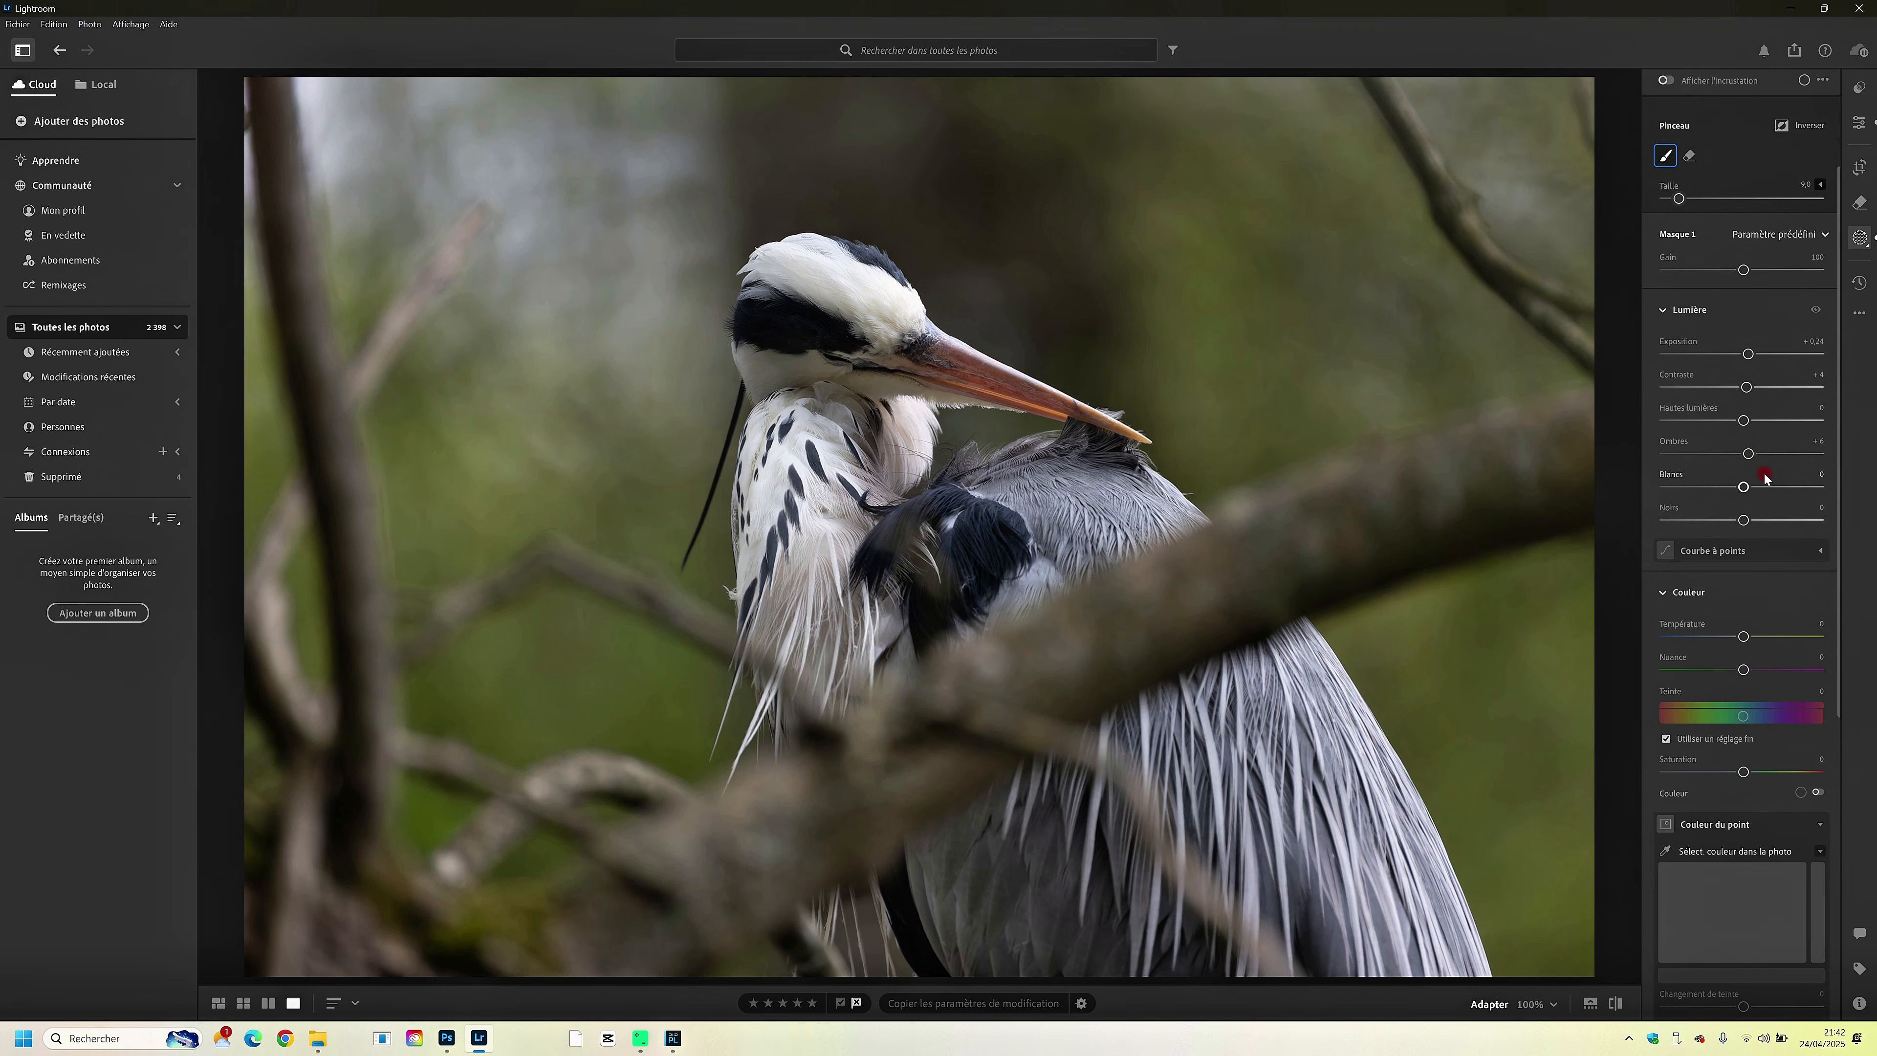
left_click_drag(1749, 458, 1757, 459)
left_click_drag(1747, 387, 1746, 414)
scroll(1758, 418, "down", 6)
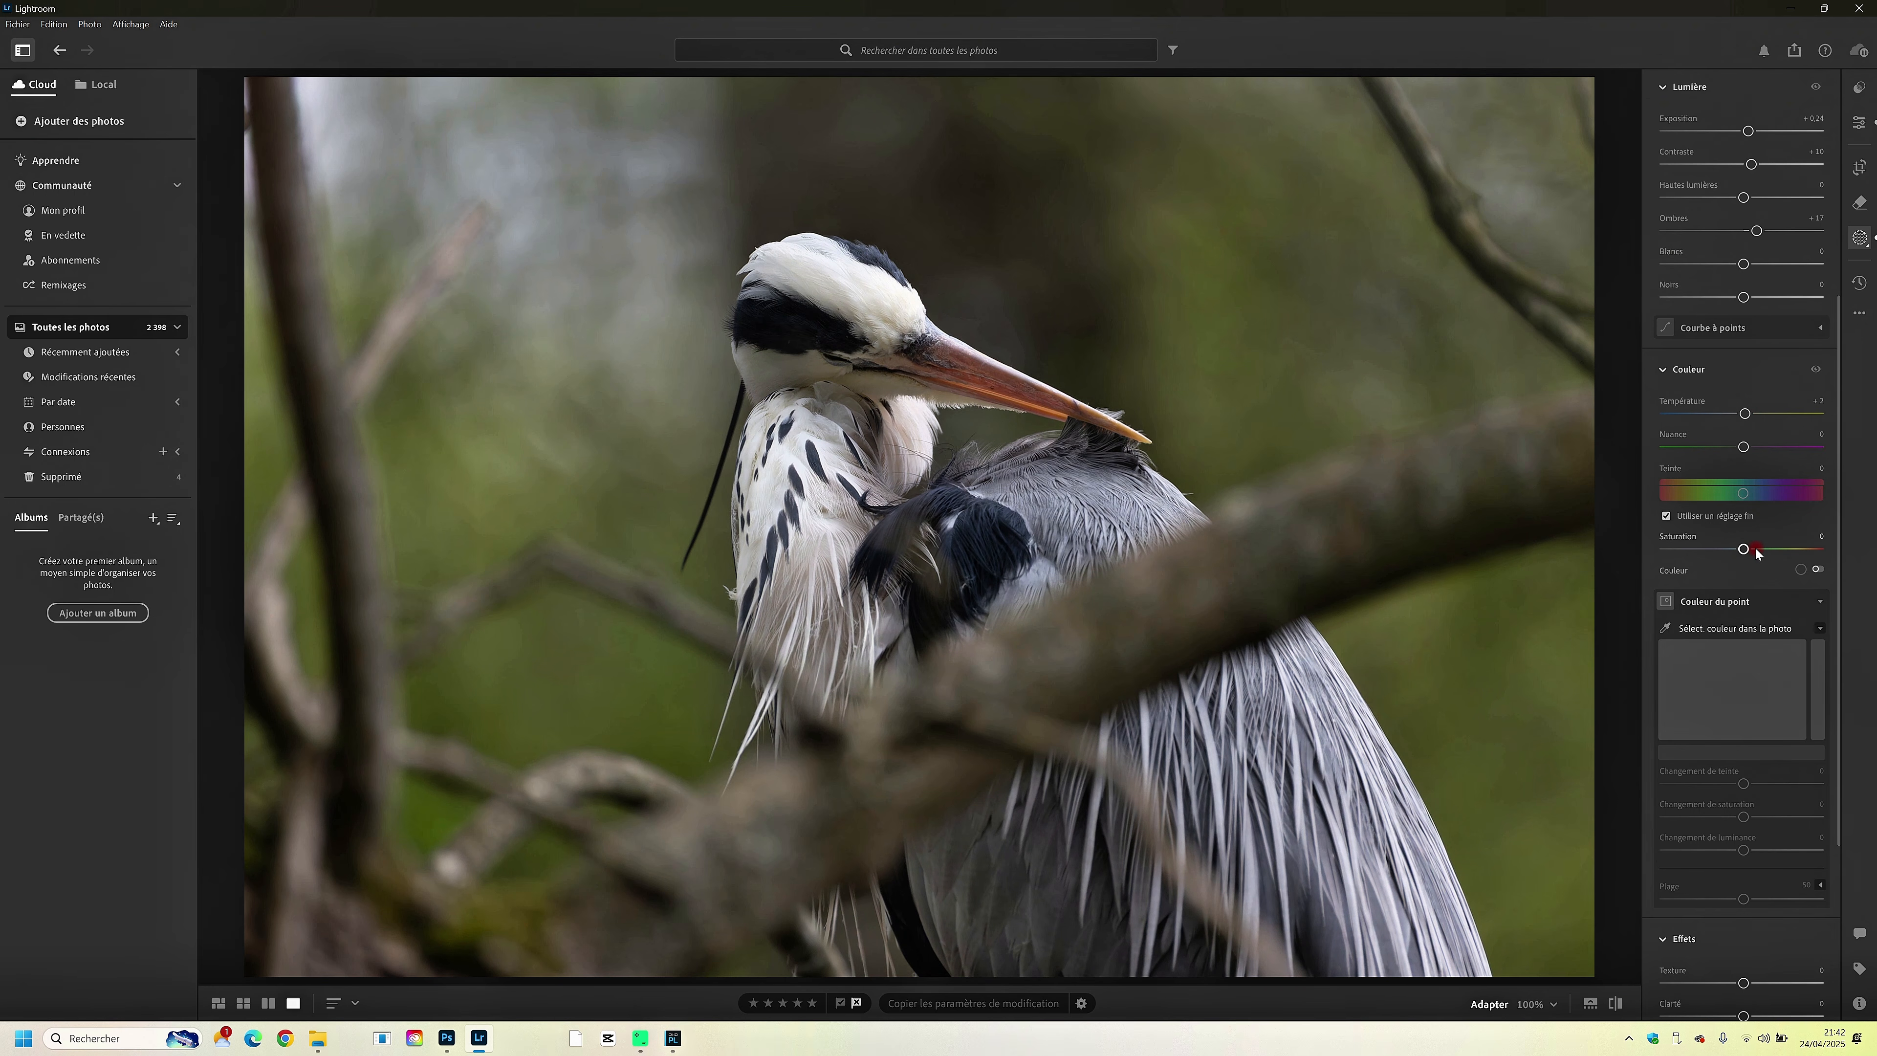
- Set the heron mask's saturation to +7 and raise its texture and sharpness
left_click_drag(1755, 547, 1752, 550)
scroll(1728, 661, "down", 8)
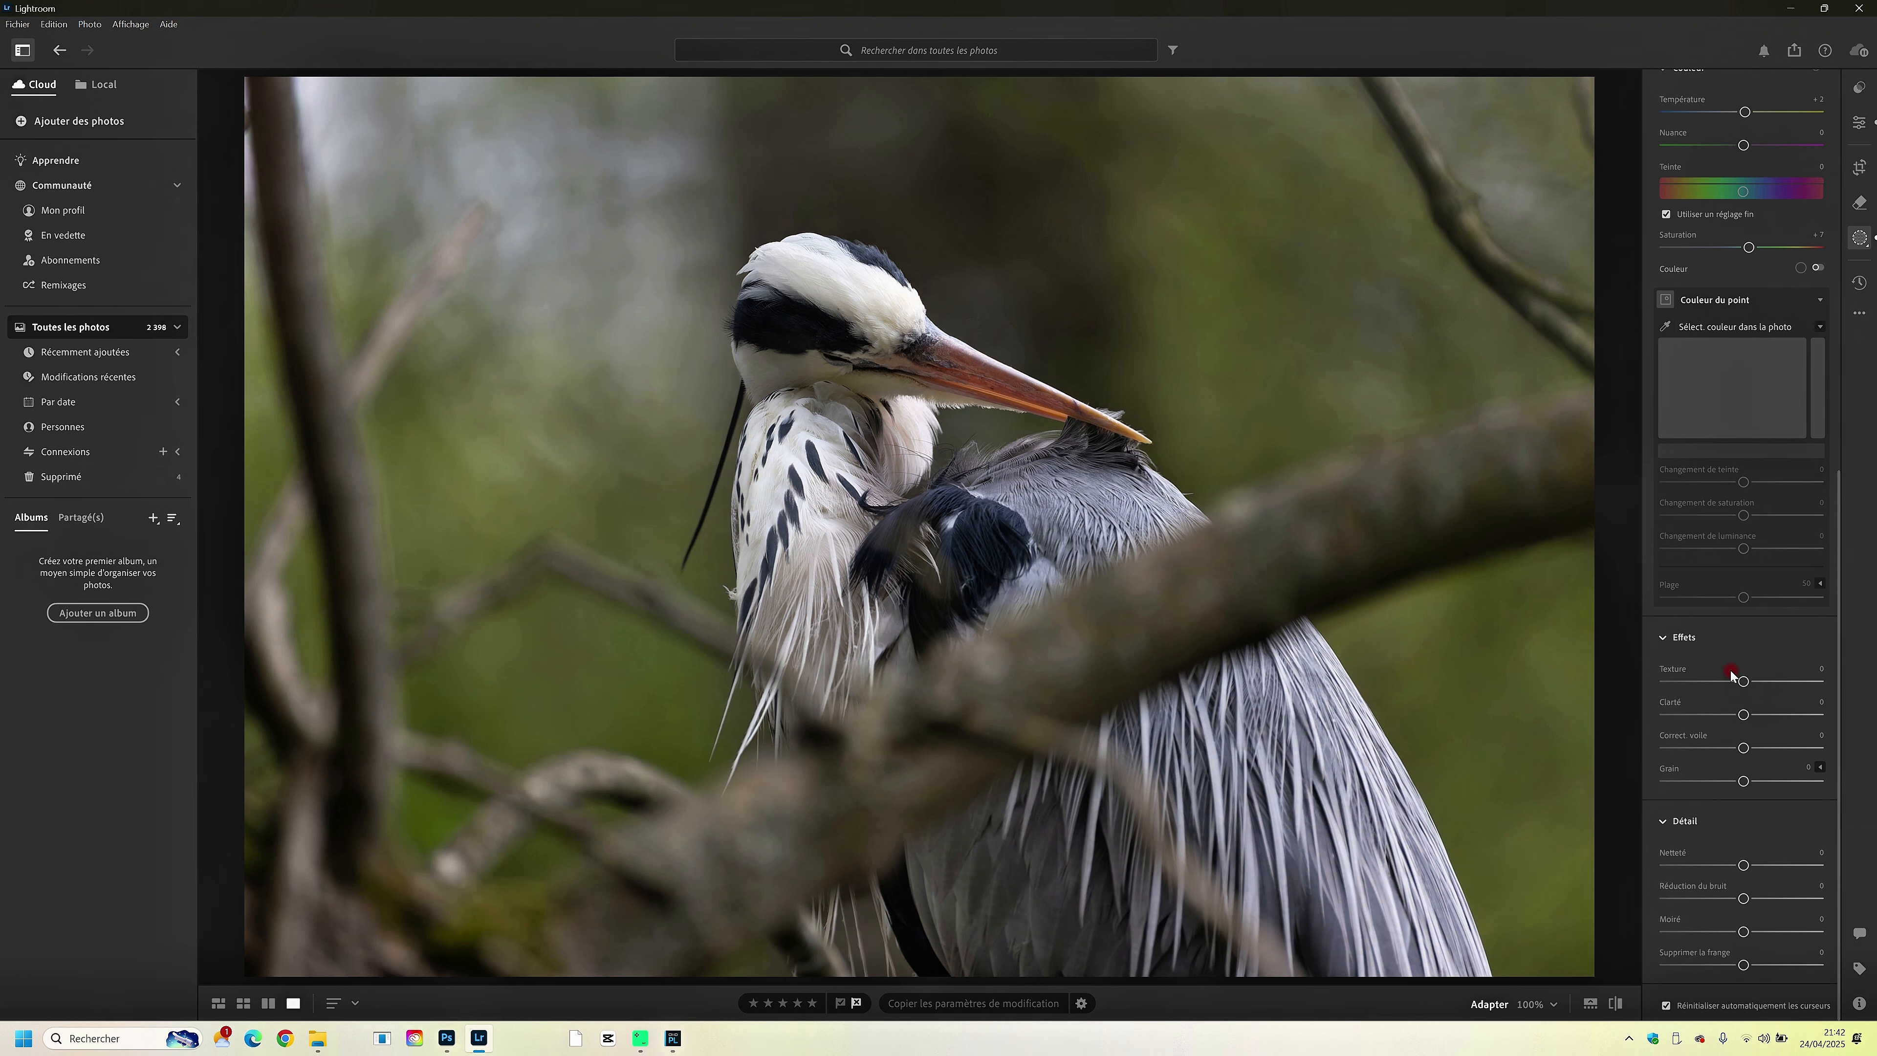
left_click_drag(1744, 681, 1750, 681)
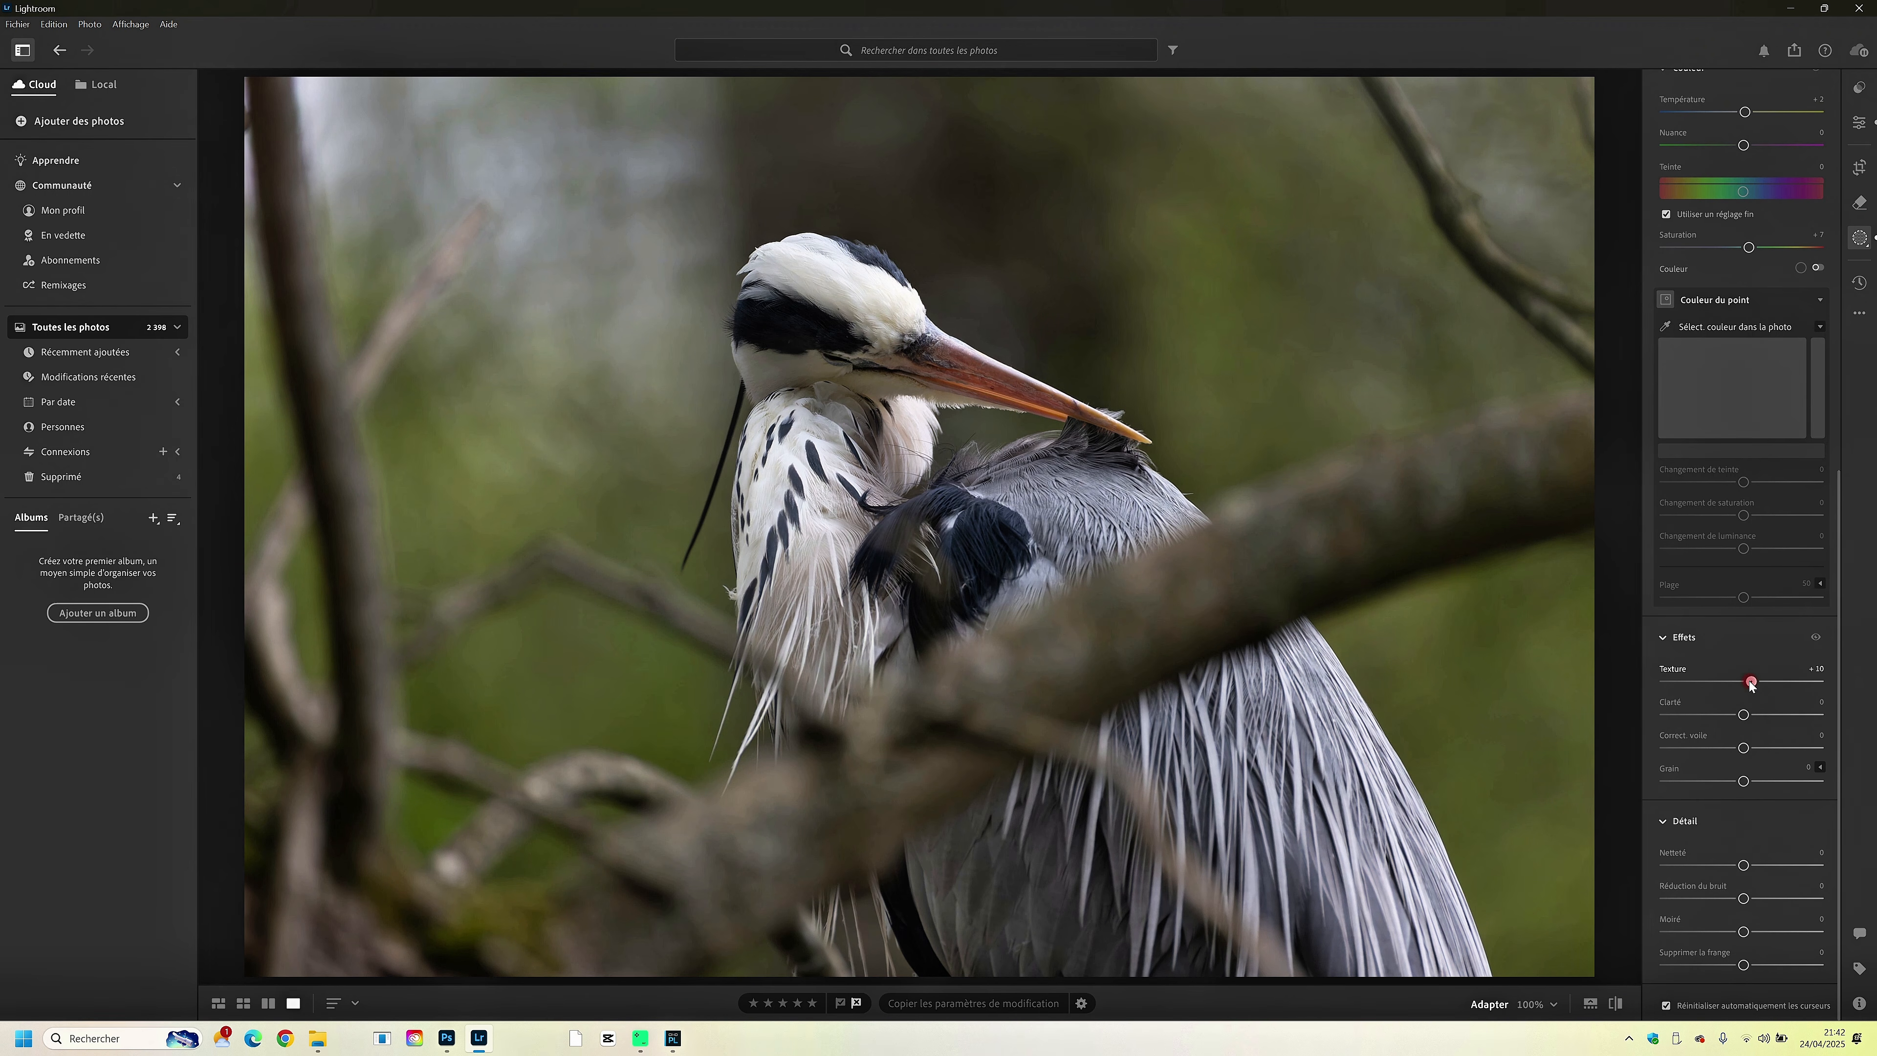
left_click(1771, 866)
scroll(1751, 290, "up", 9)
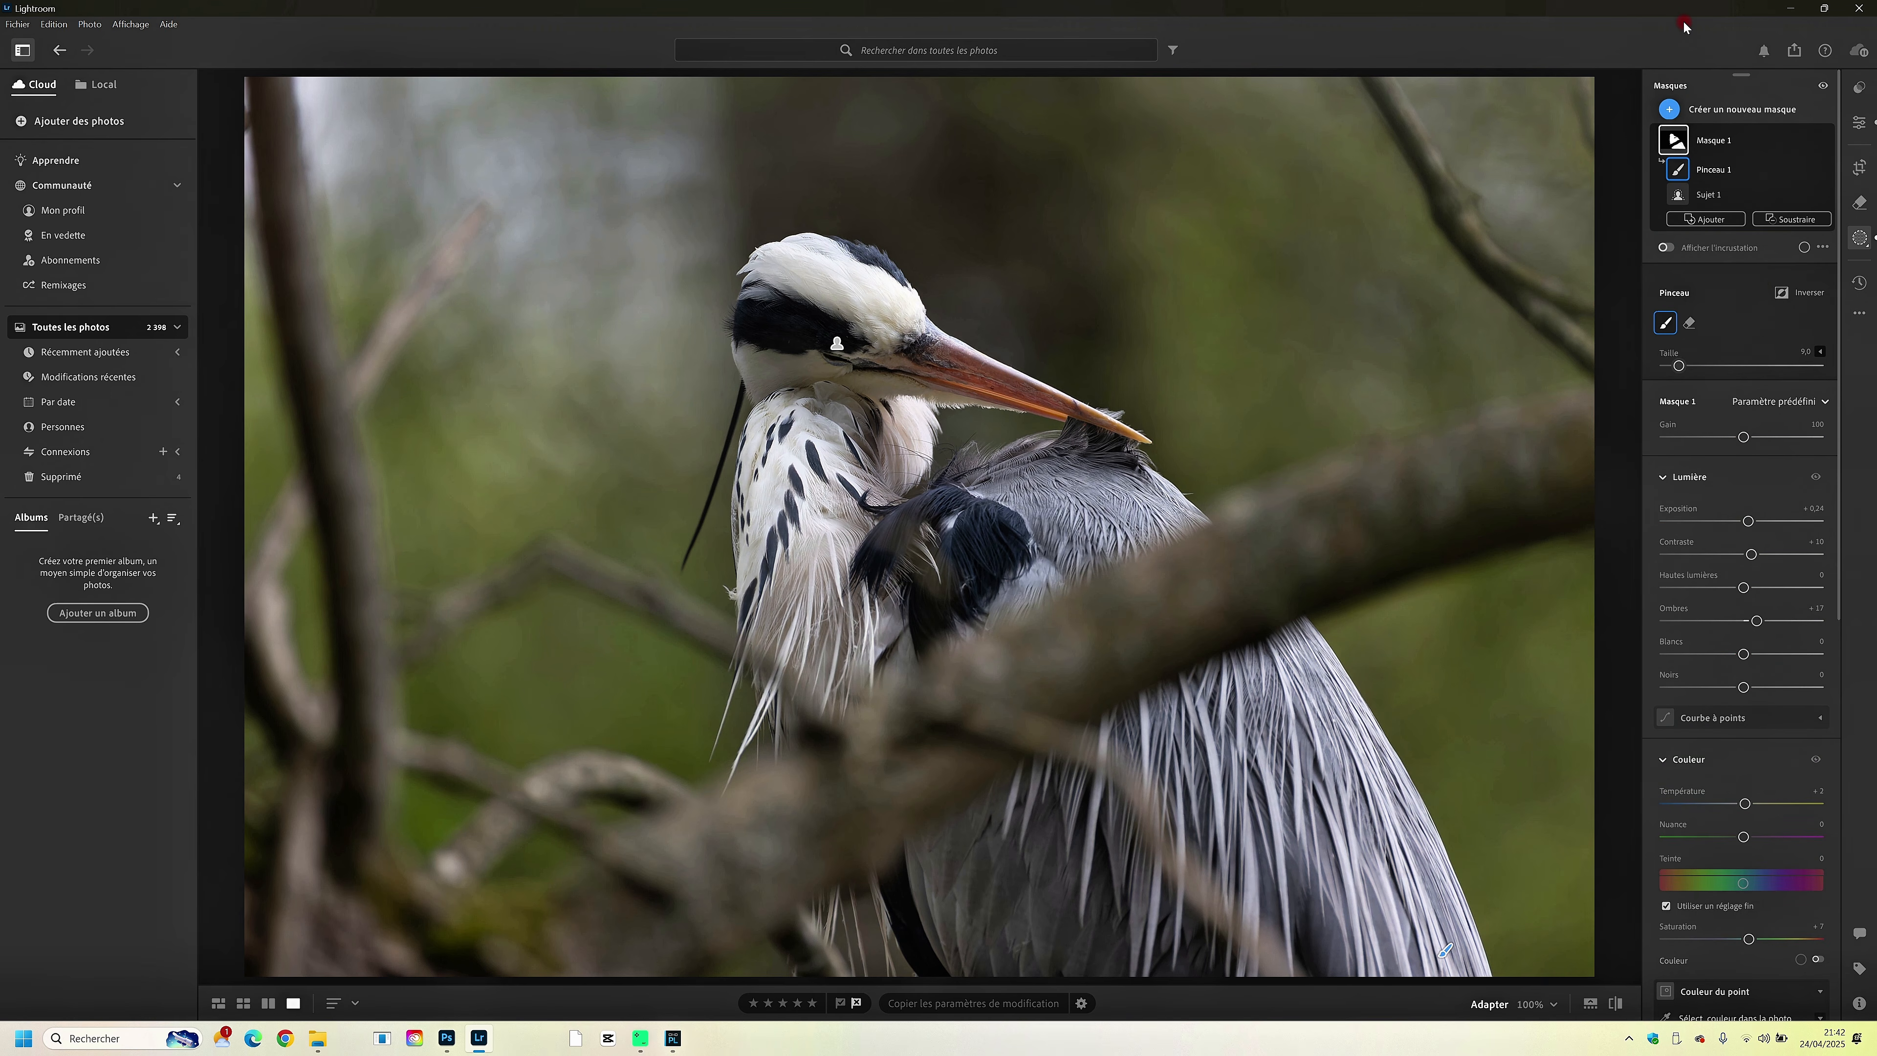
- Add a diagonal linear gradient mask over the photo's upper-right area with exposure +1.14, temperature +21 and reduced highlights
left_click(1669, 111)
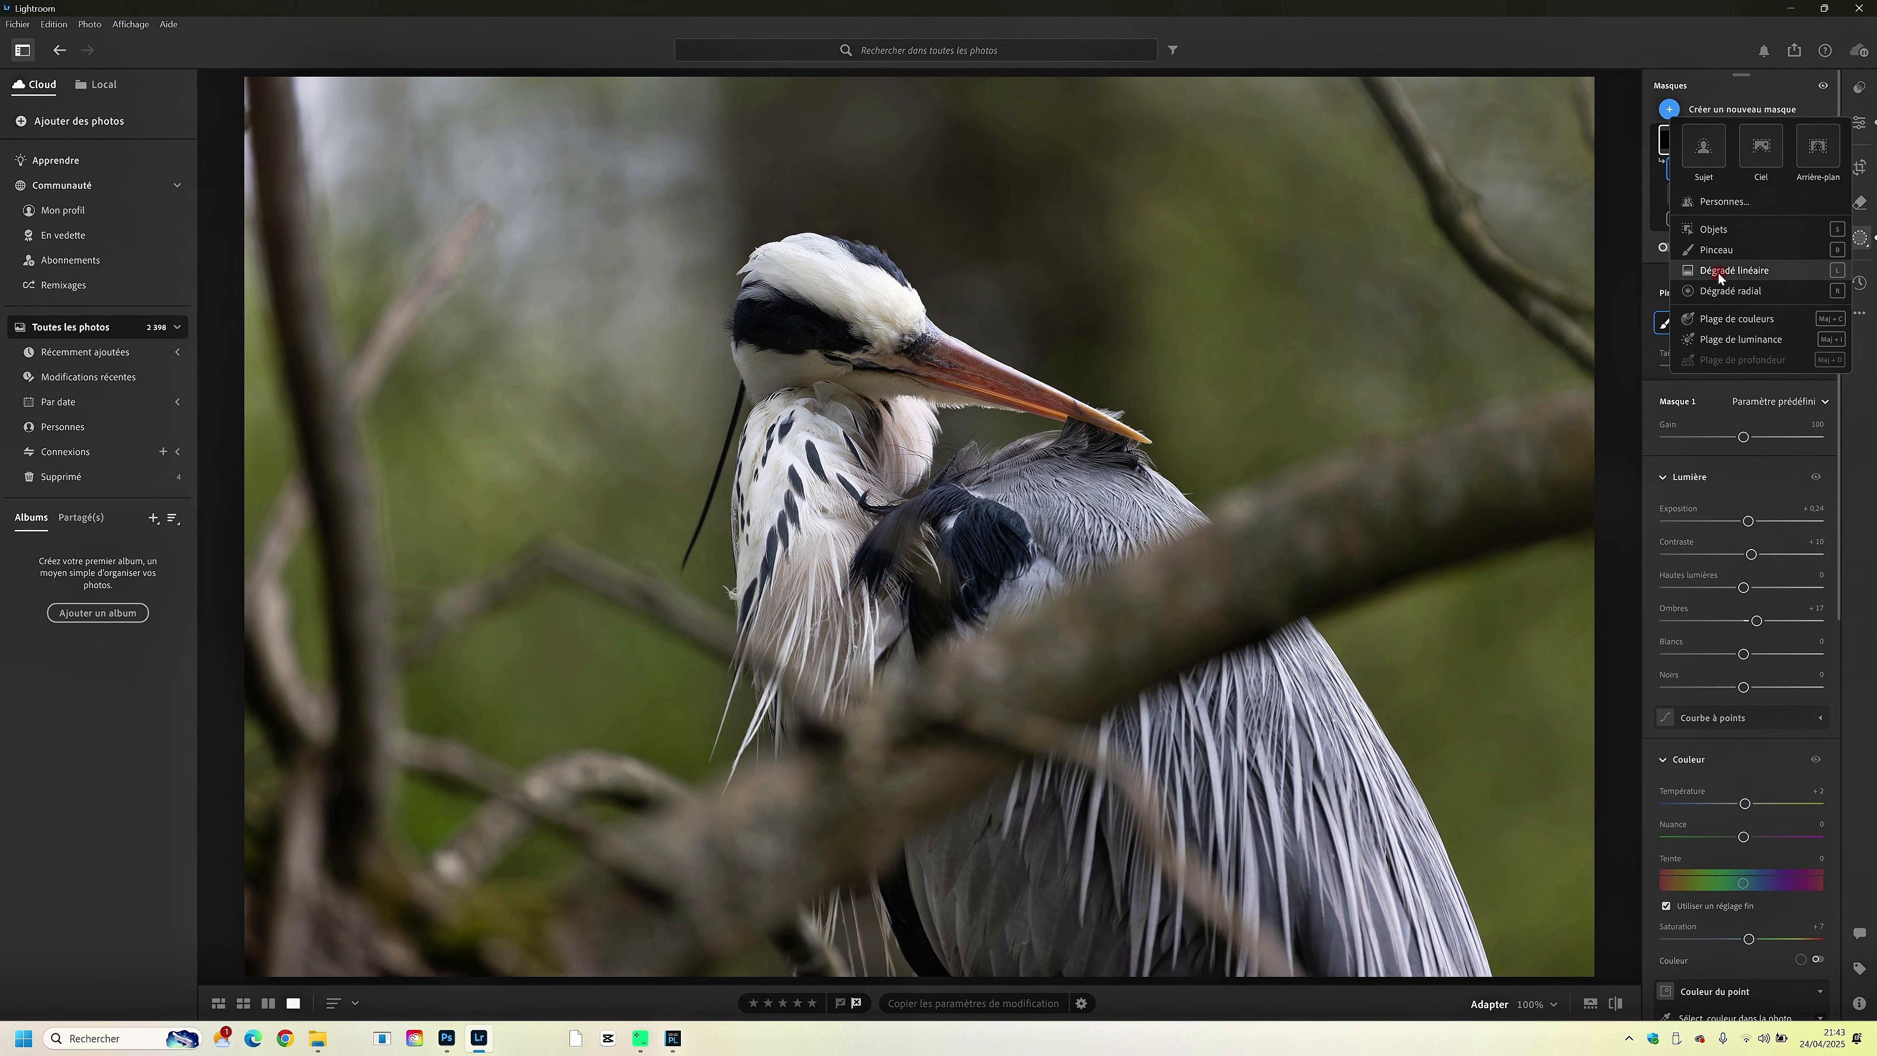
left_click(1716, 250)
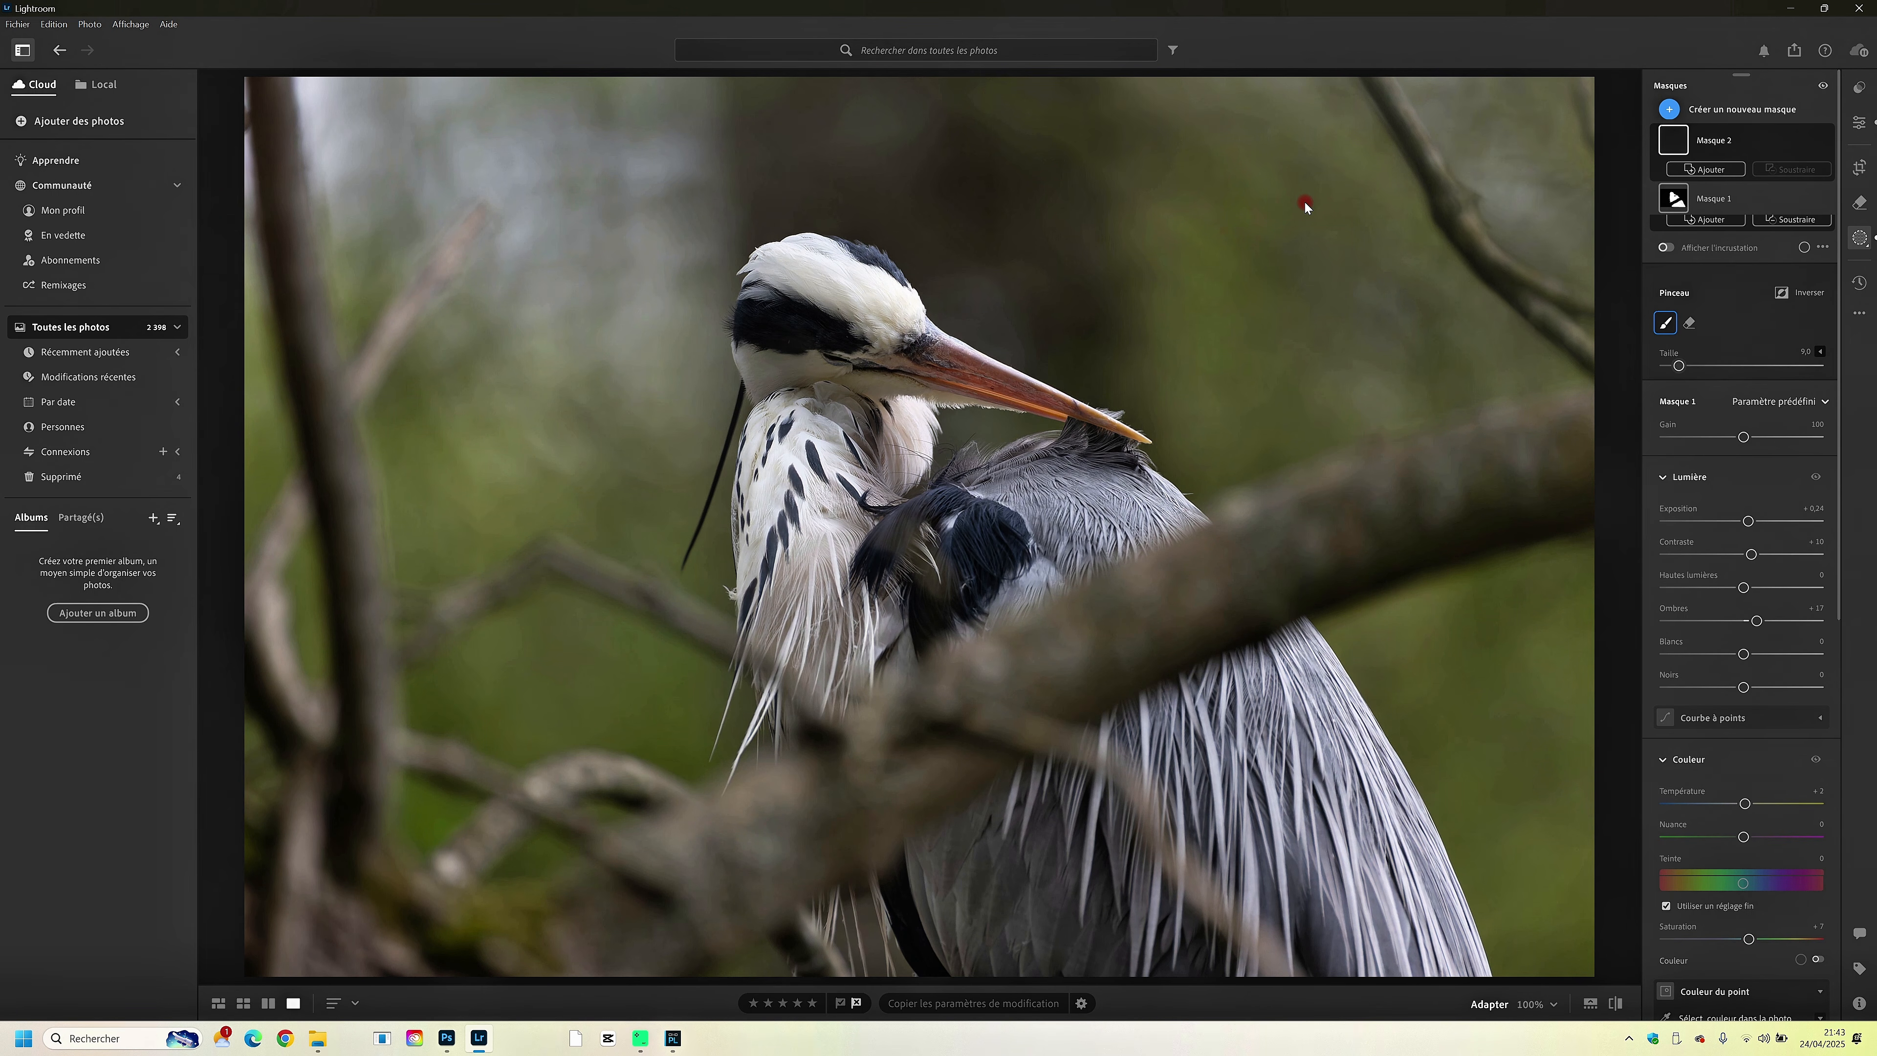
left_click_drag(1206, 126, 956, 589)
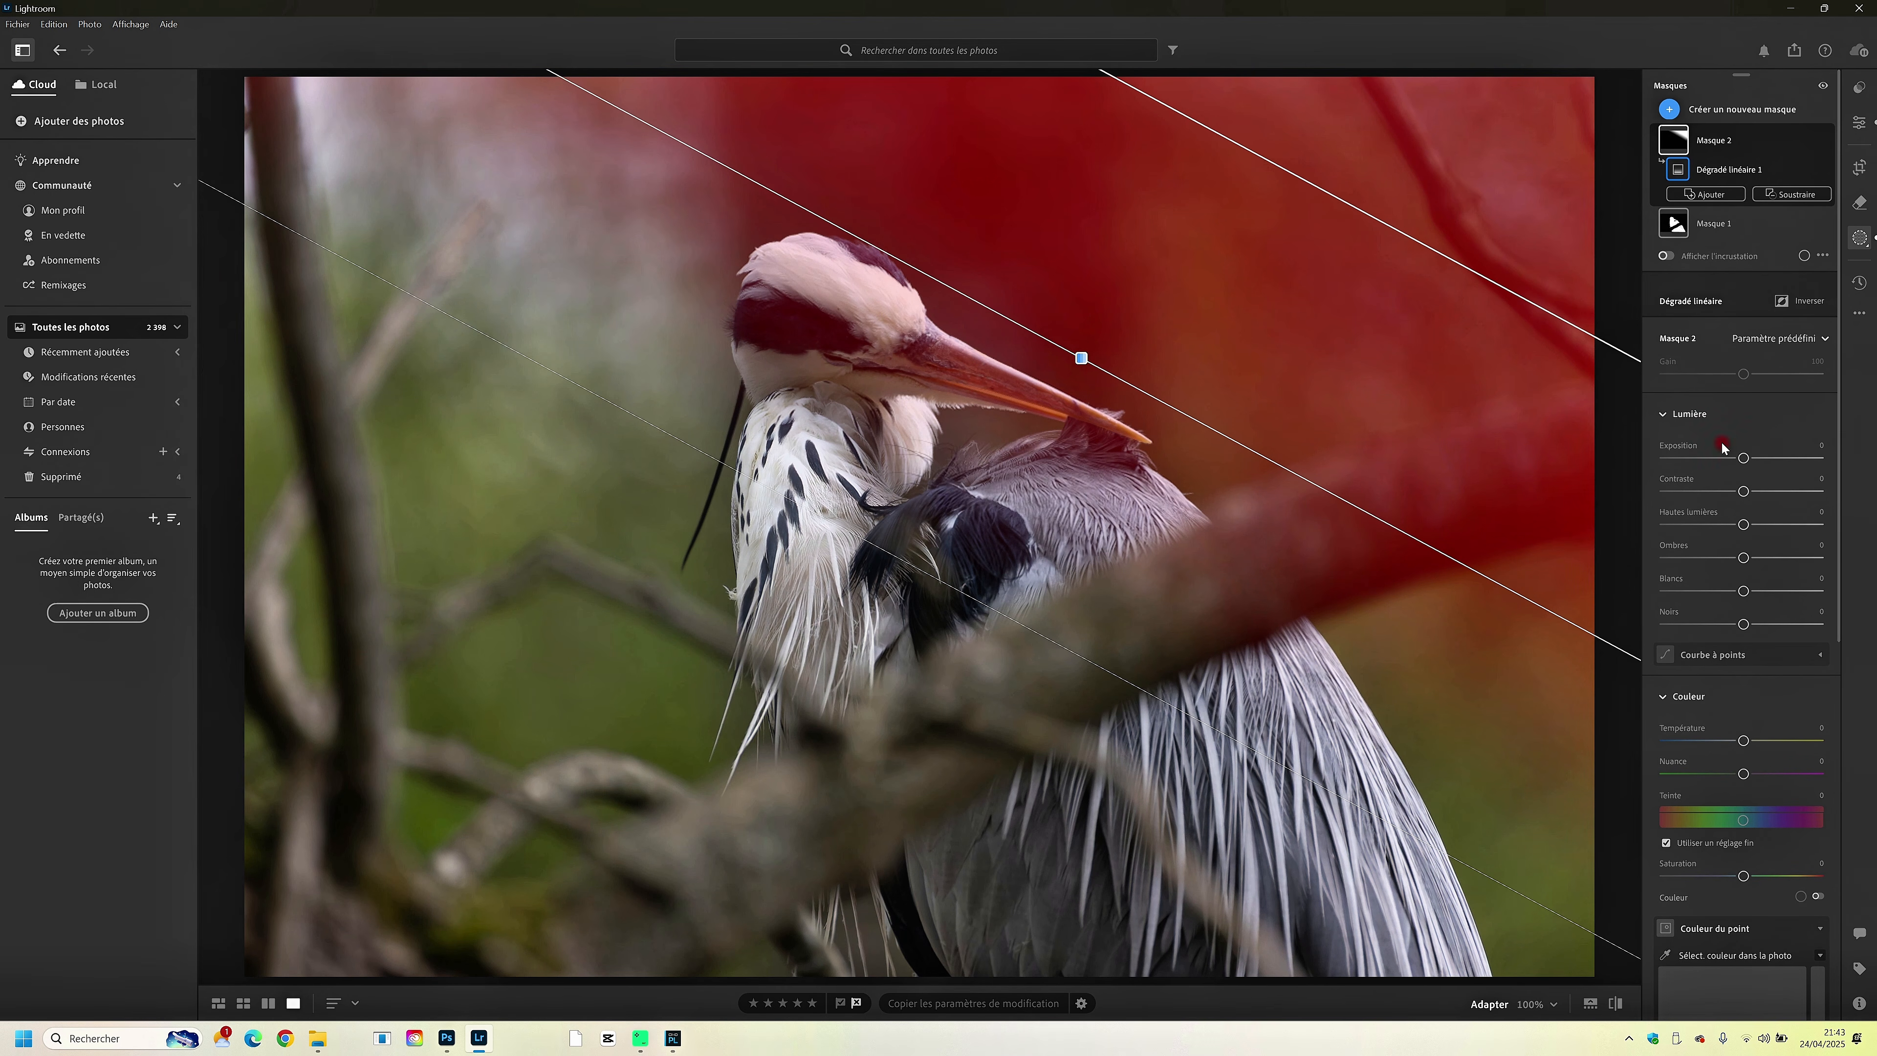
left_click_drag(1743, 458, 1766, 459)
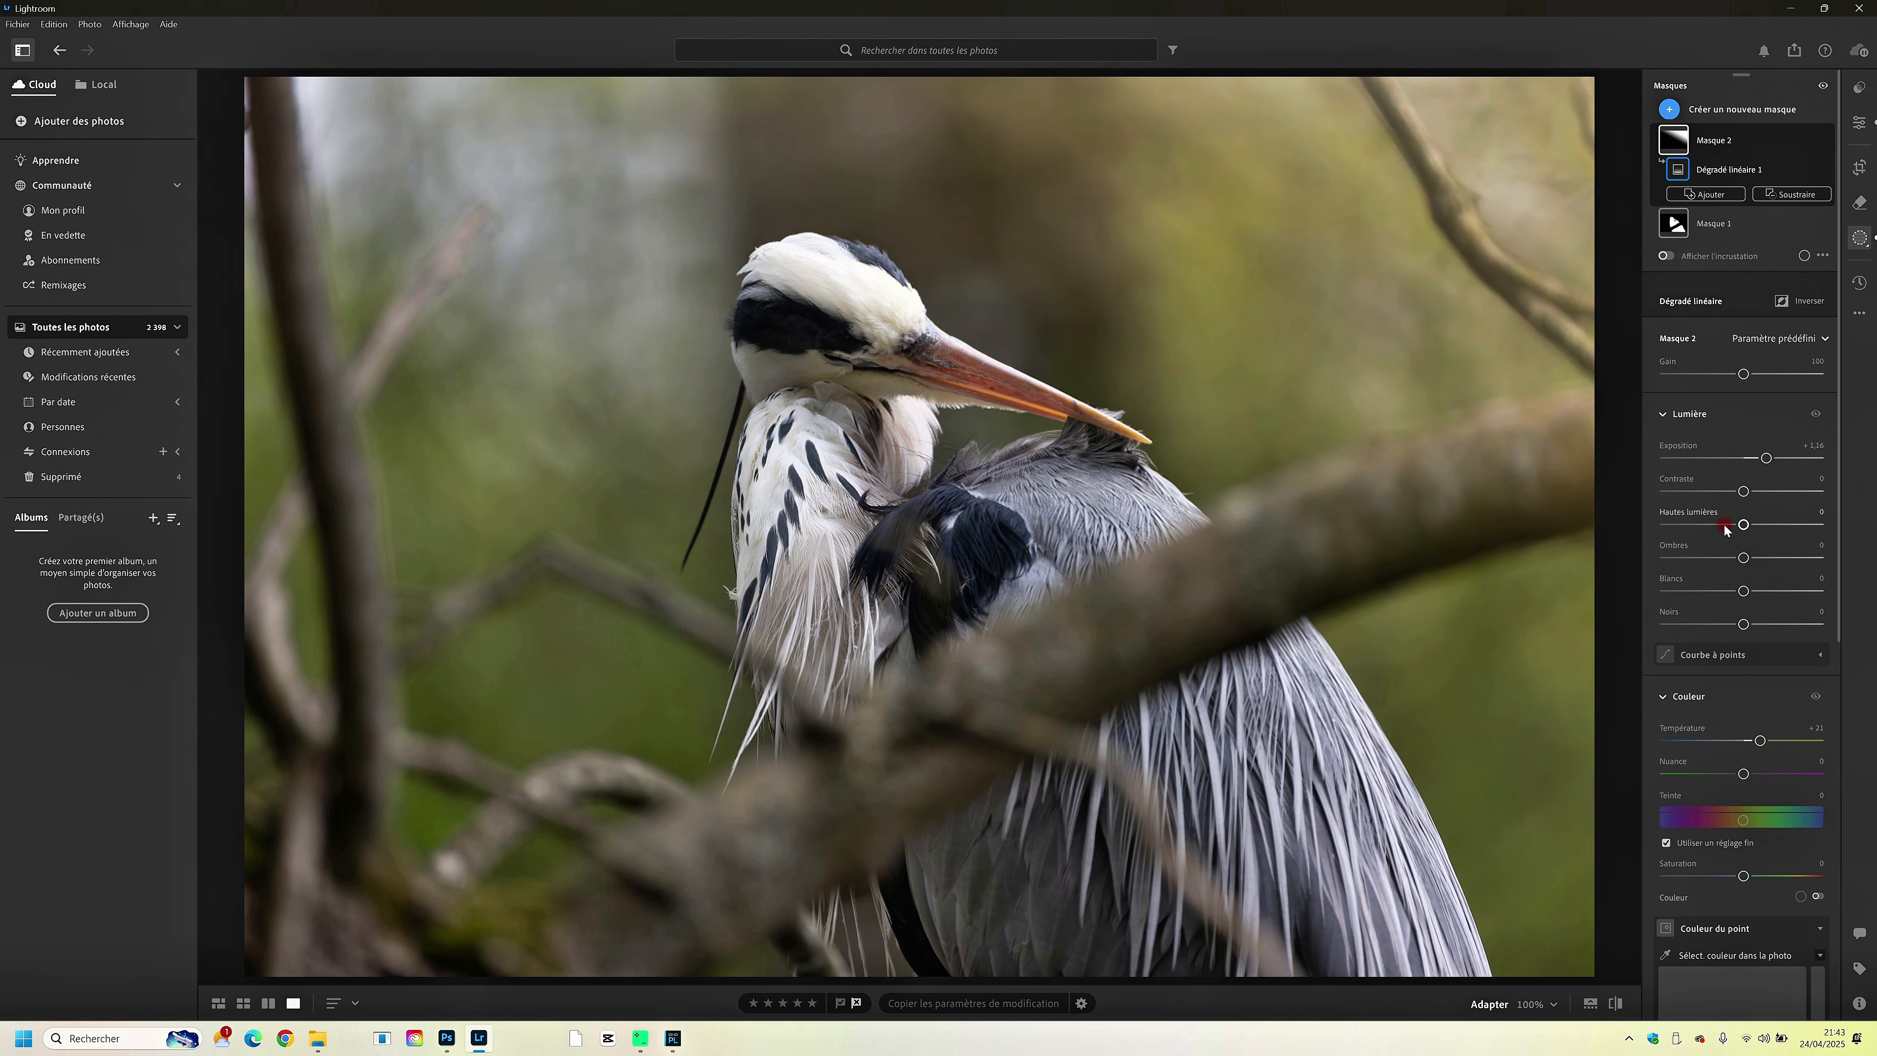
left_click(1724, 525)
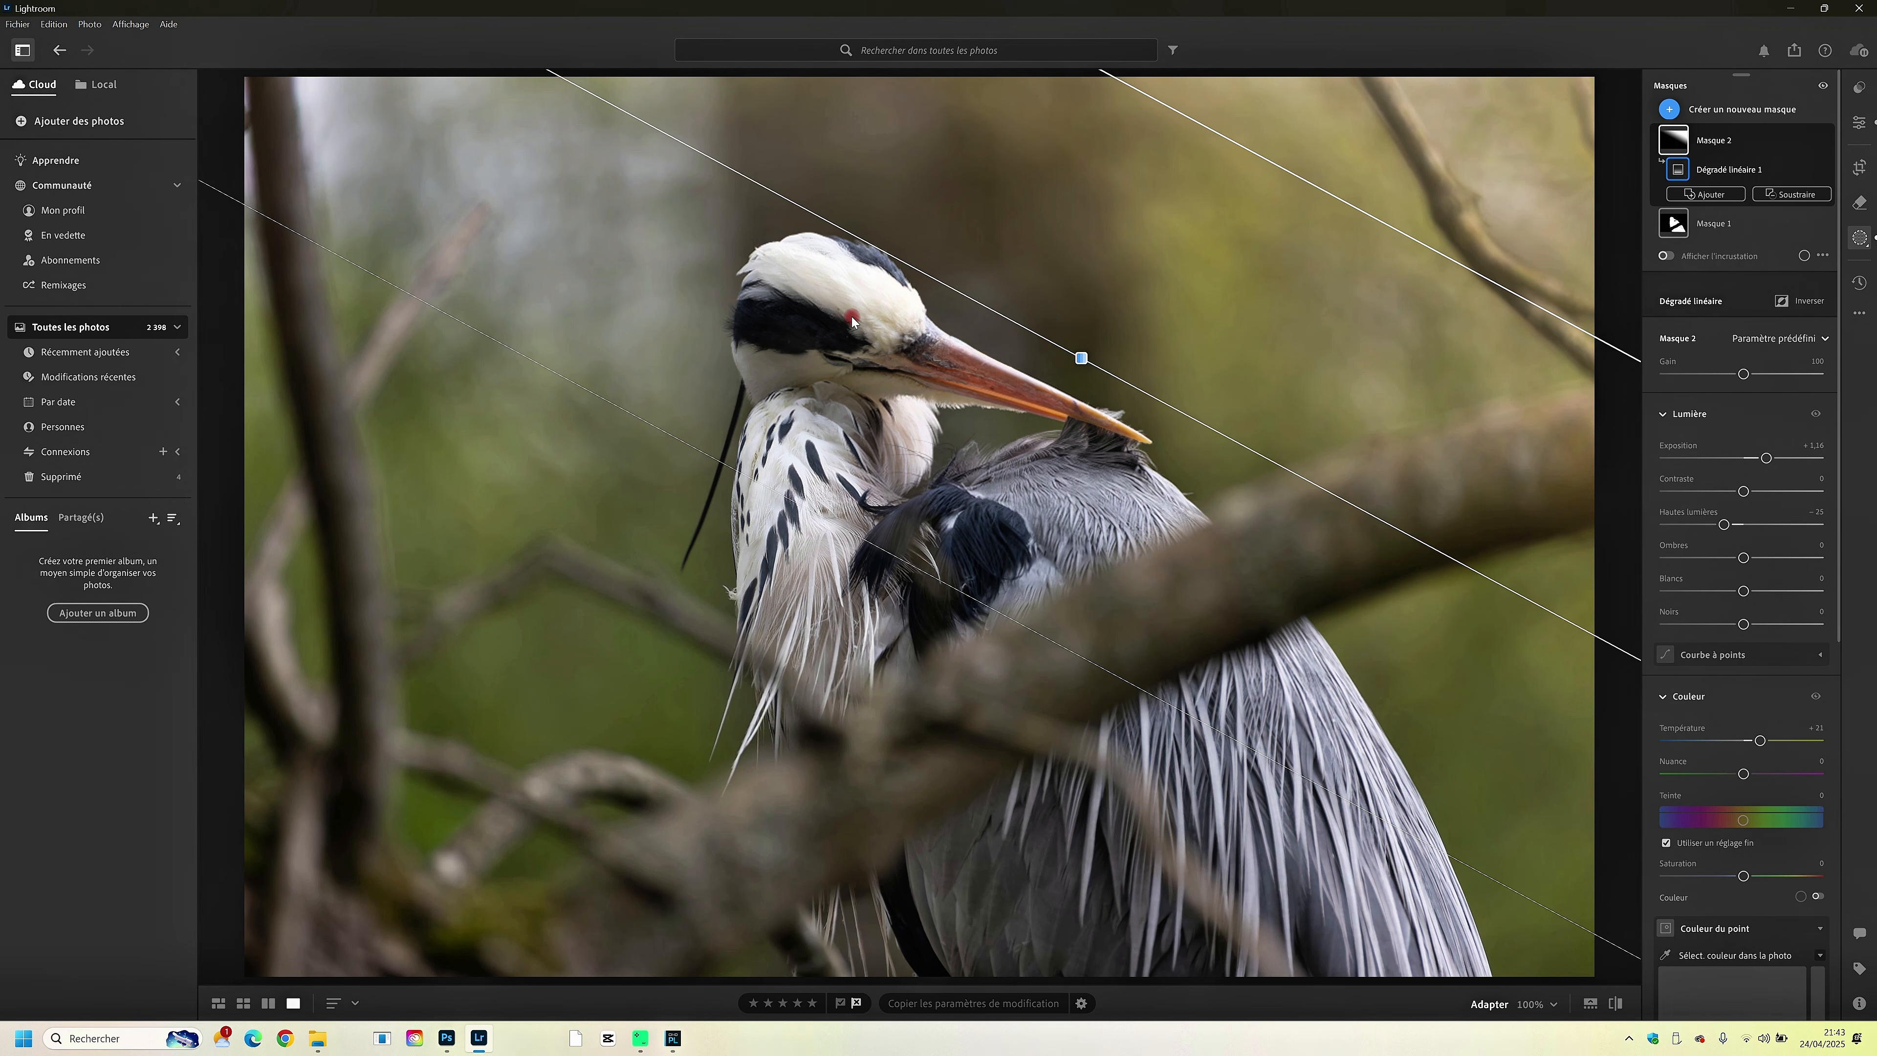
- Add a new linear gradient mask rising from the bottom of the photo to the middle of the heron
left_click(1669, 110)
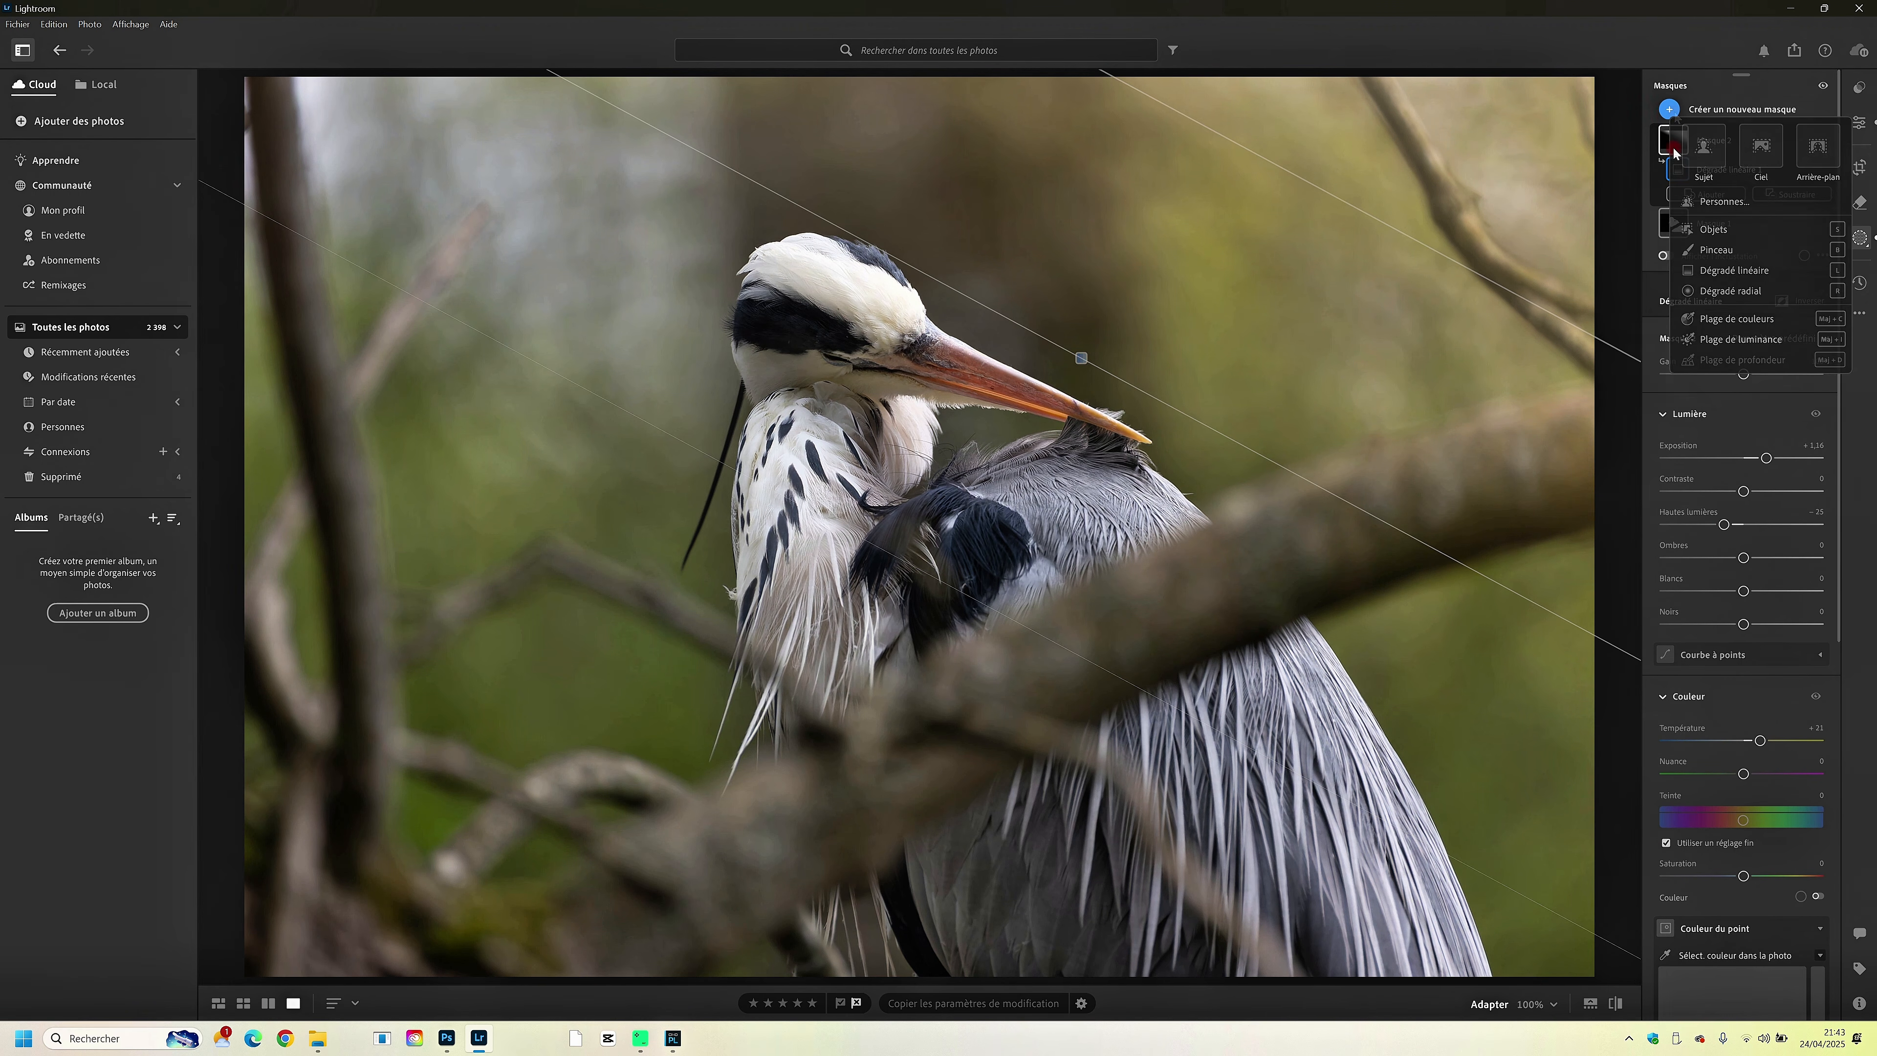
left_click(1704, 271)
left_click_drag(902, 903, 977, 517)
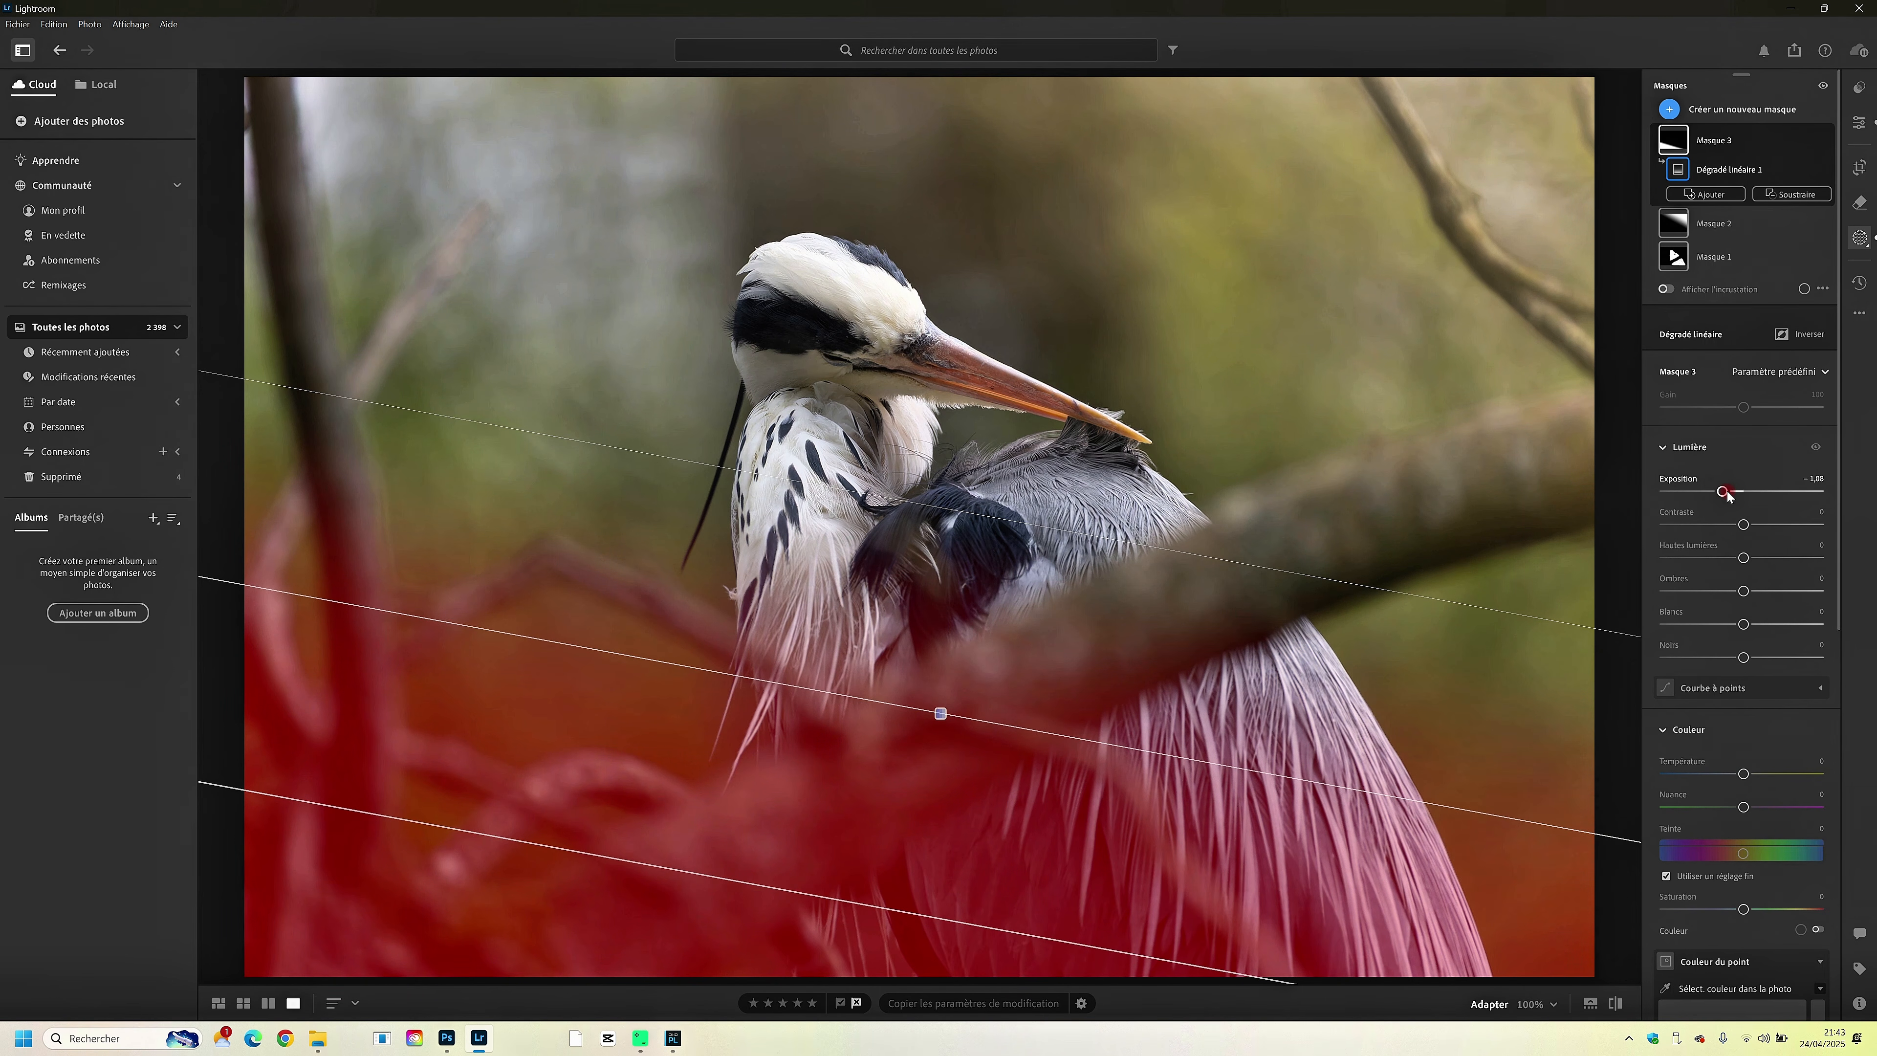
- Set the bottom gradient mask's exposure to -0.84, shadows to +20 and temperature to +7
left_click_drag(1744, 491, 1727, 491)
left_click_drag(1743, 591, 1760, 590)
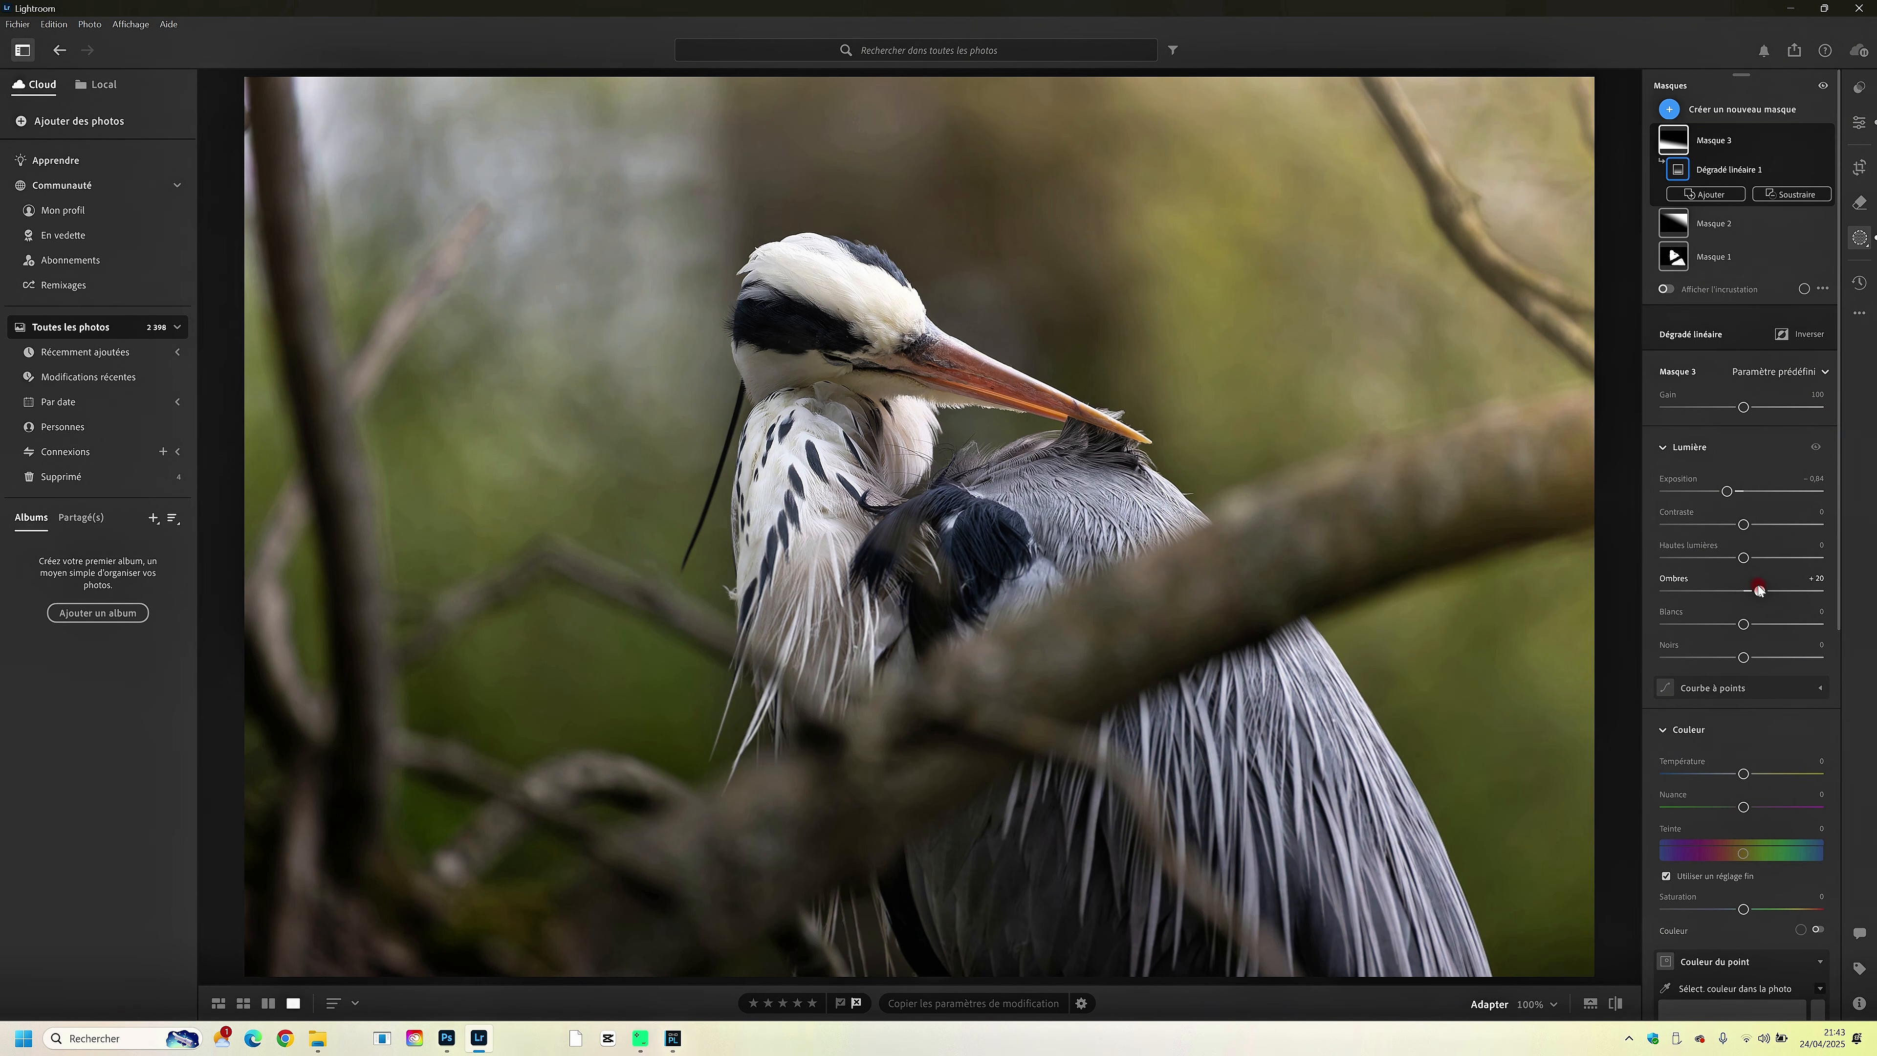
left_click_drag(1743, 773, 1753, 773)
left_click_drag(1756, 772, 1756, 774)
left_click_drag(1756, 774, 1748, 774)
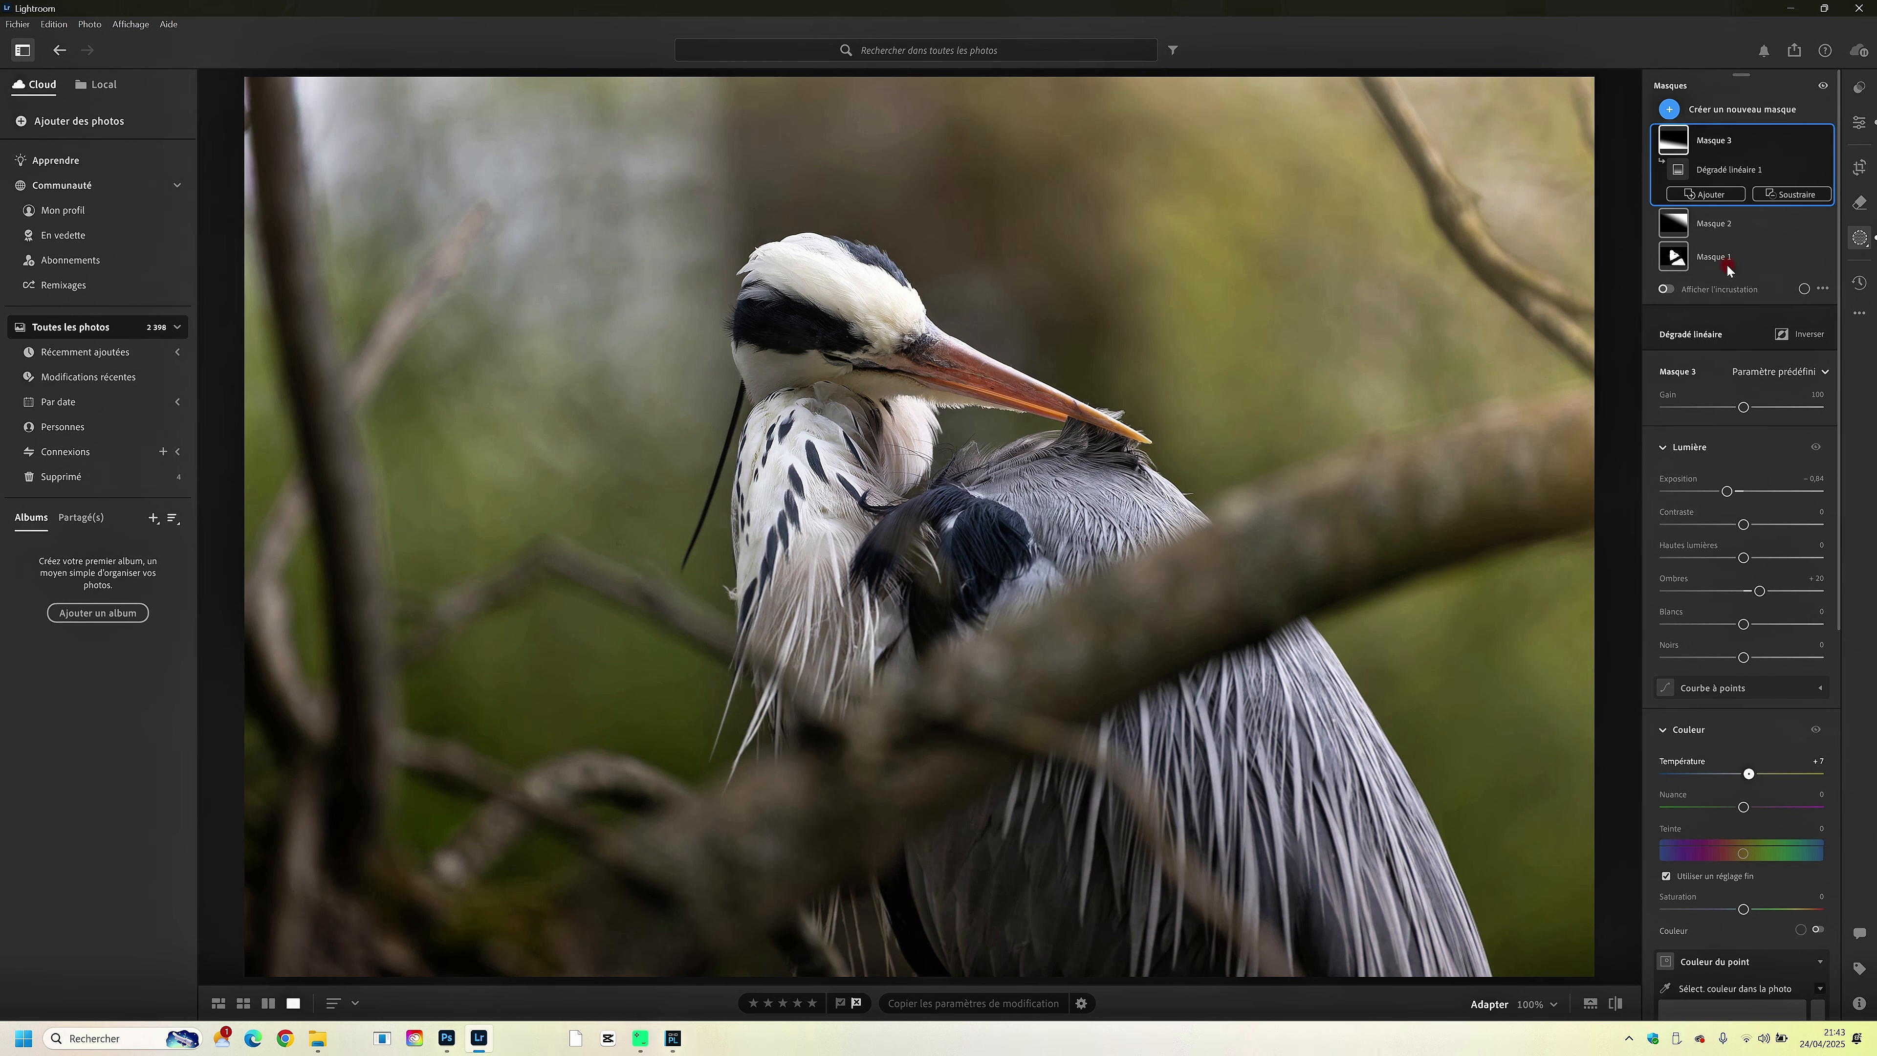
- Add a large radial gradient mask over the background in the photo's upper-left area
left_click(1670, 111)
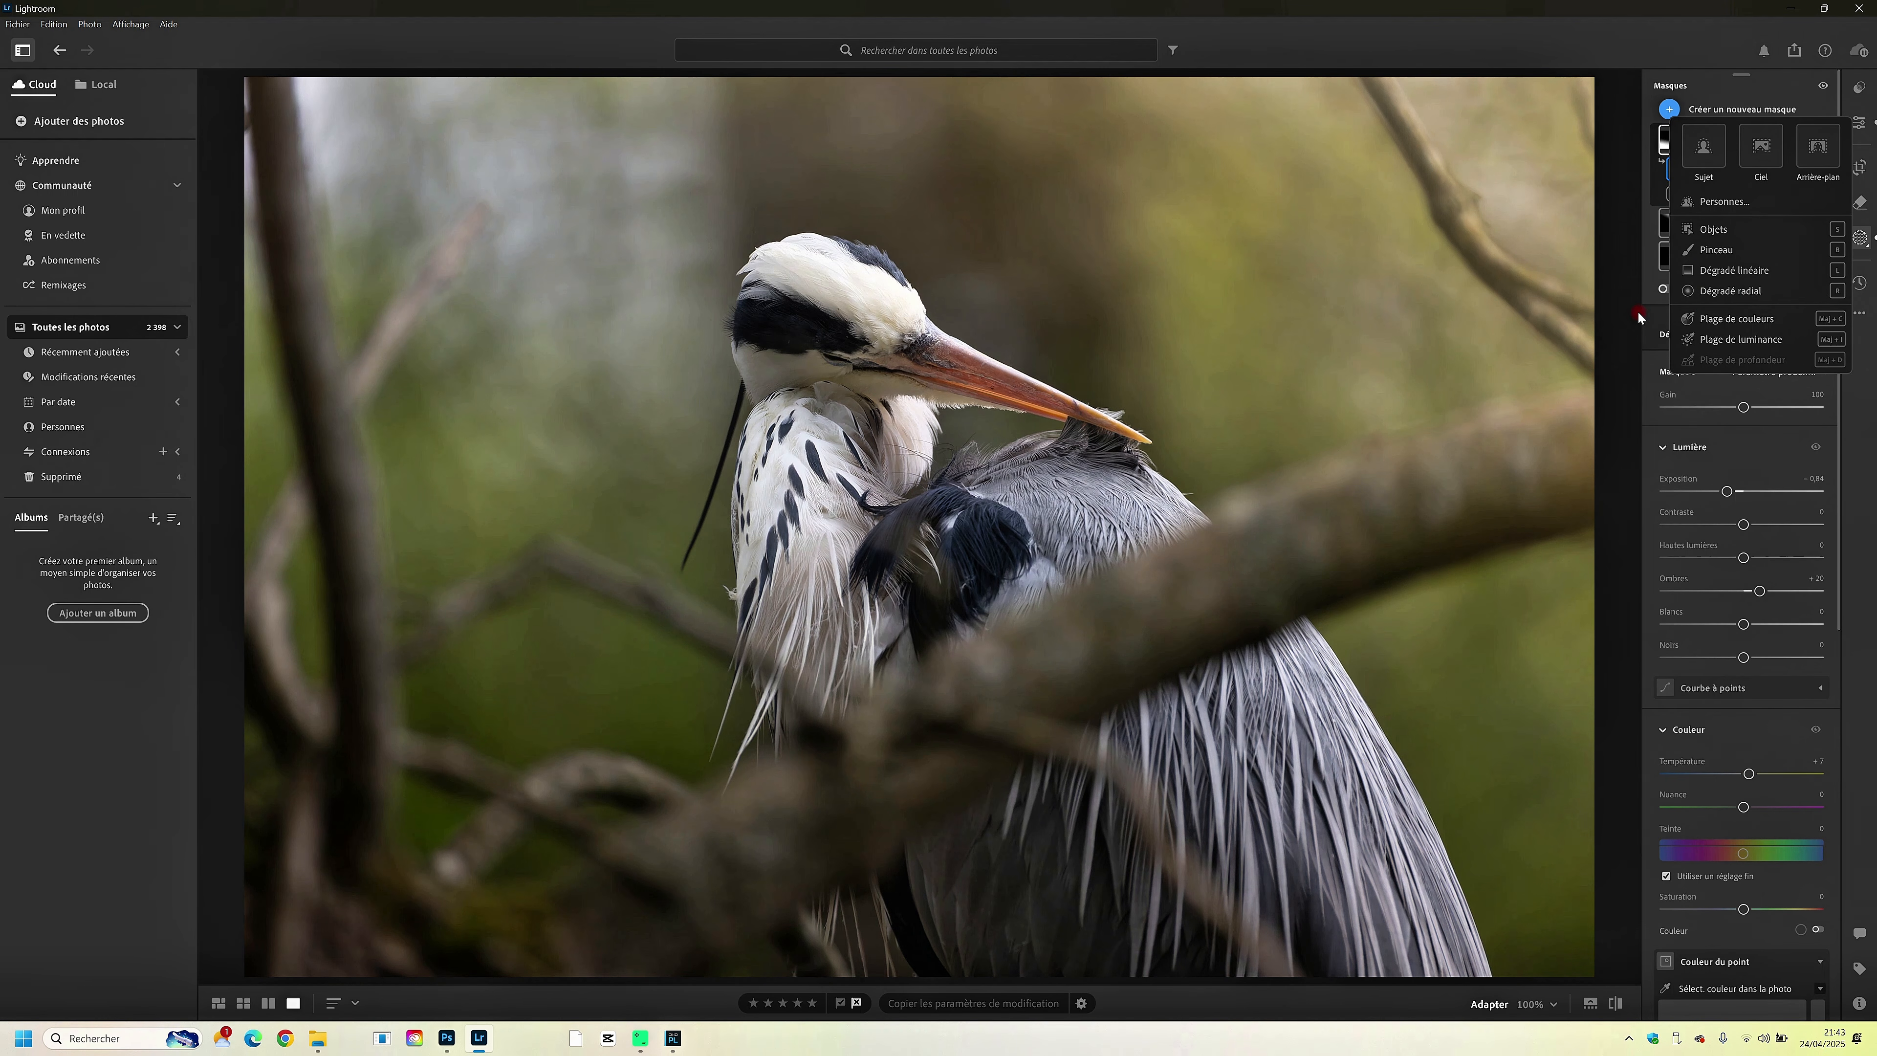
key("r")
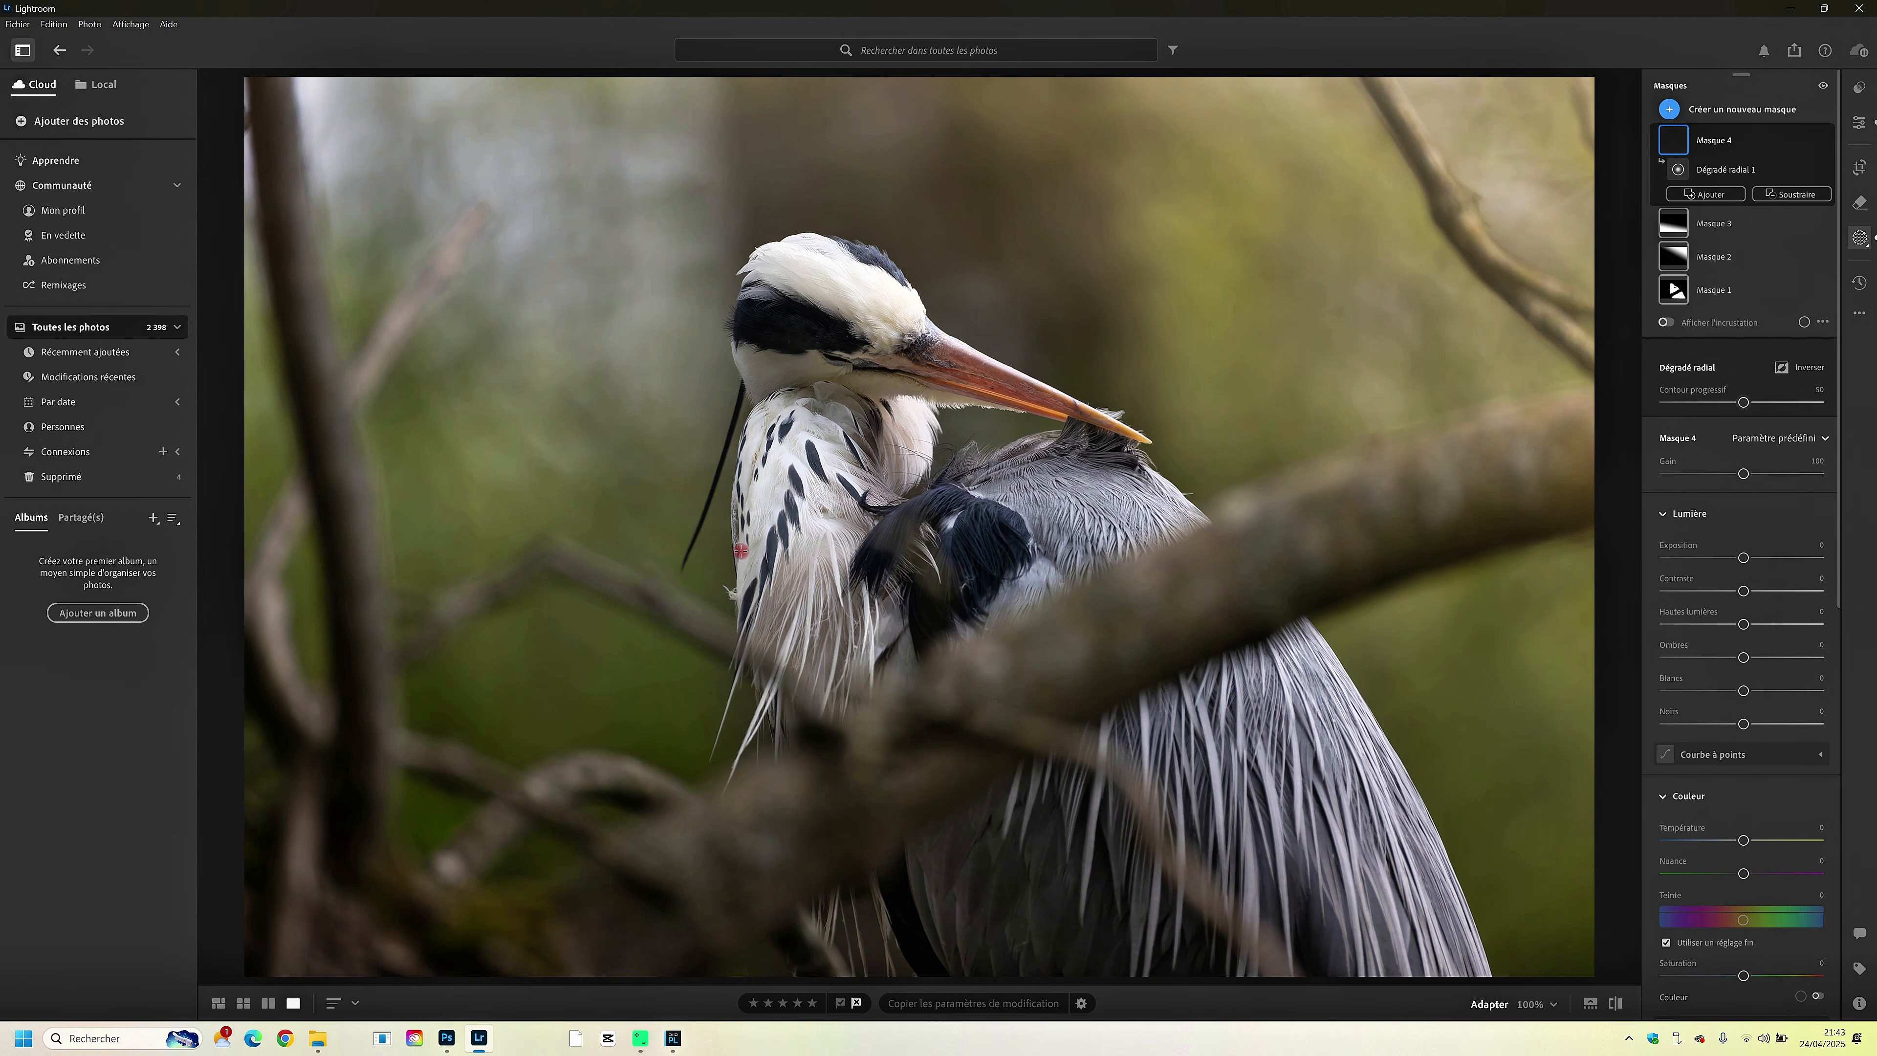
left_click_drag(740, 551, 776, 612)
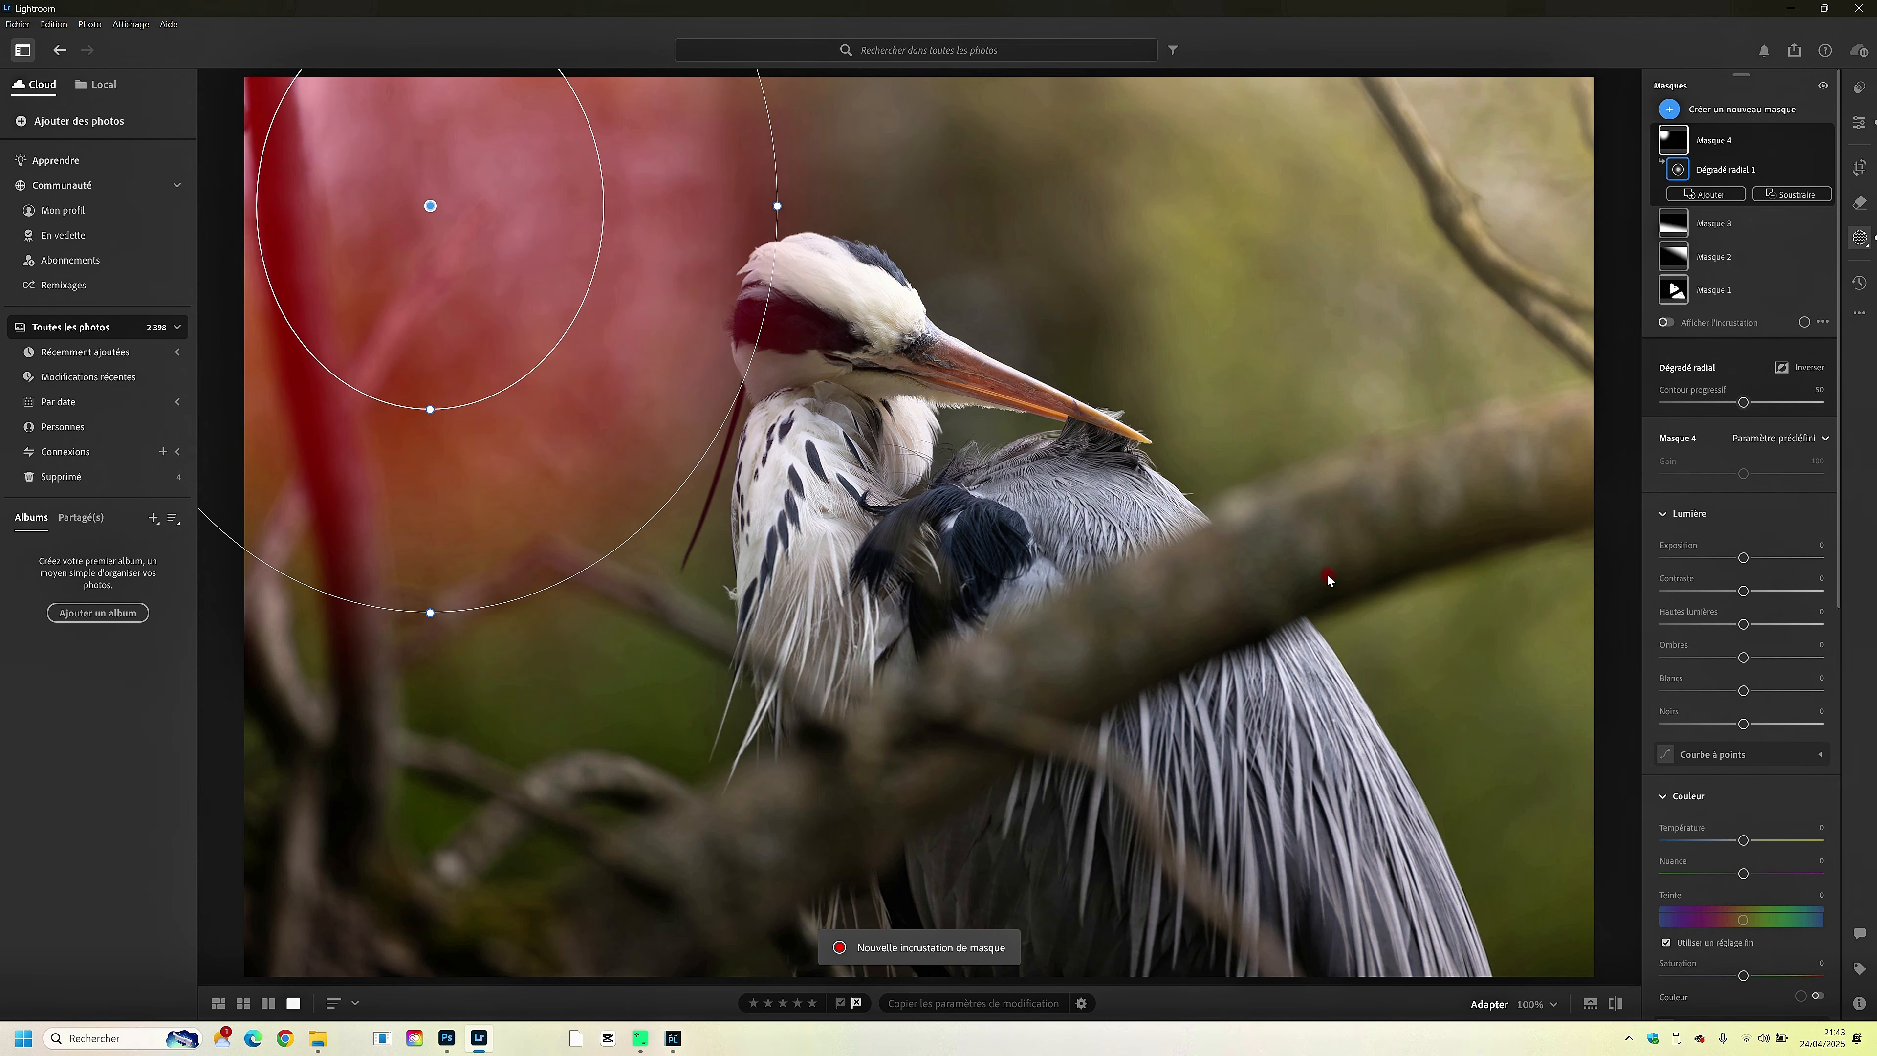
- Set the upper-left radial mask's exposure to +1.00 and temperature to +14, and widen the gradient slightly
left_click(1764, 559)
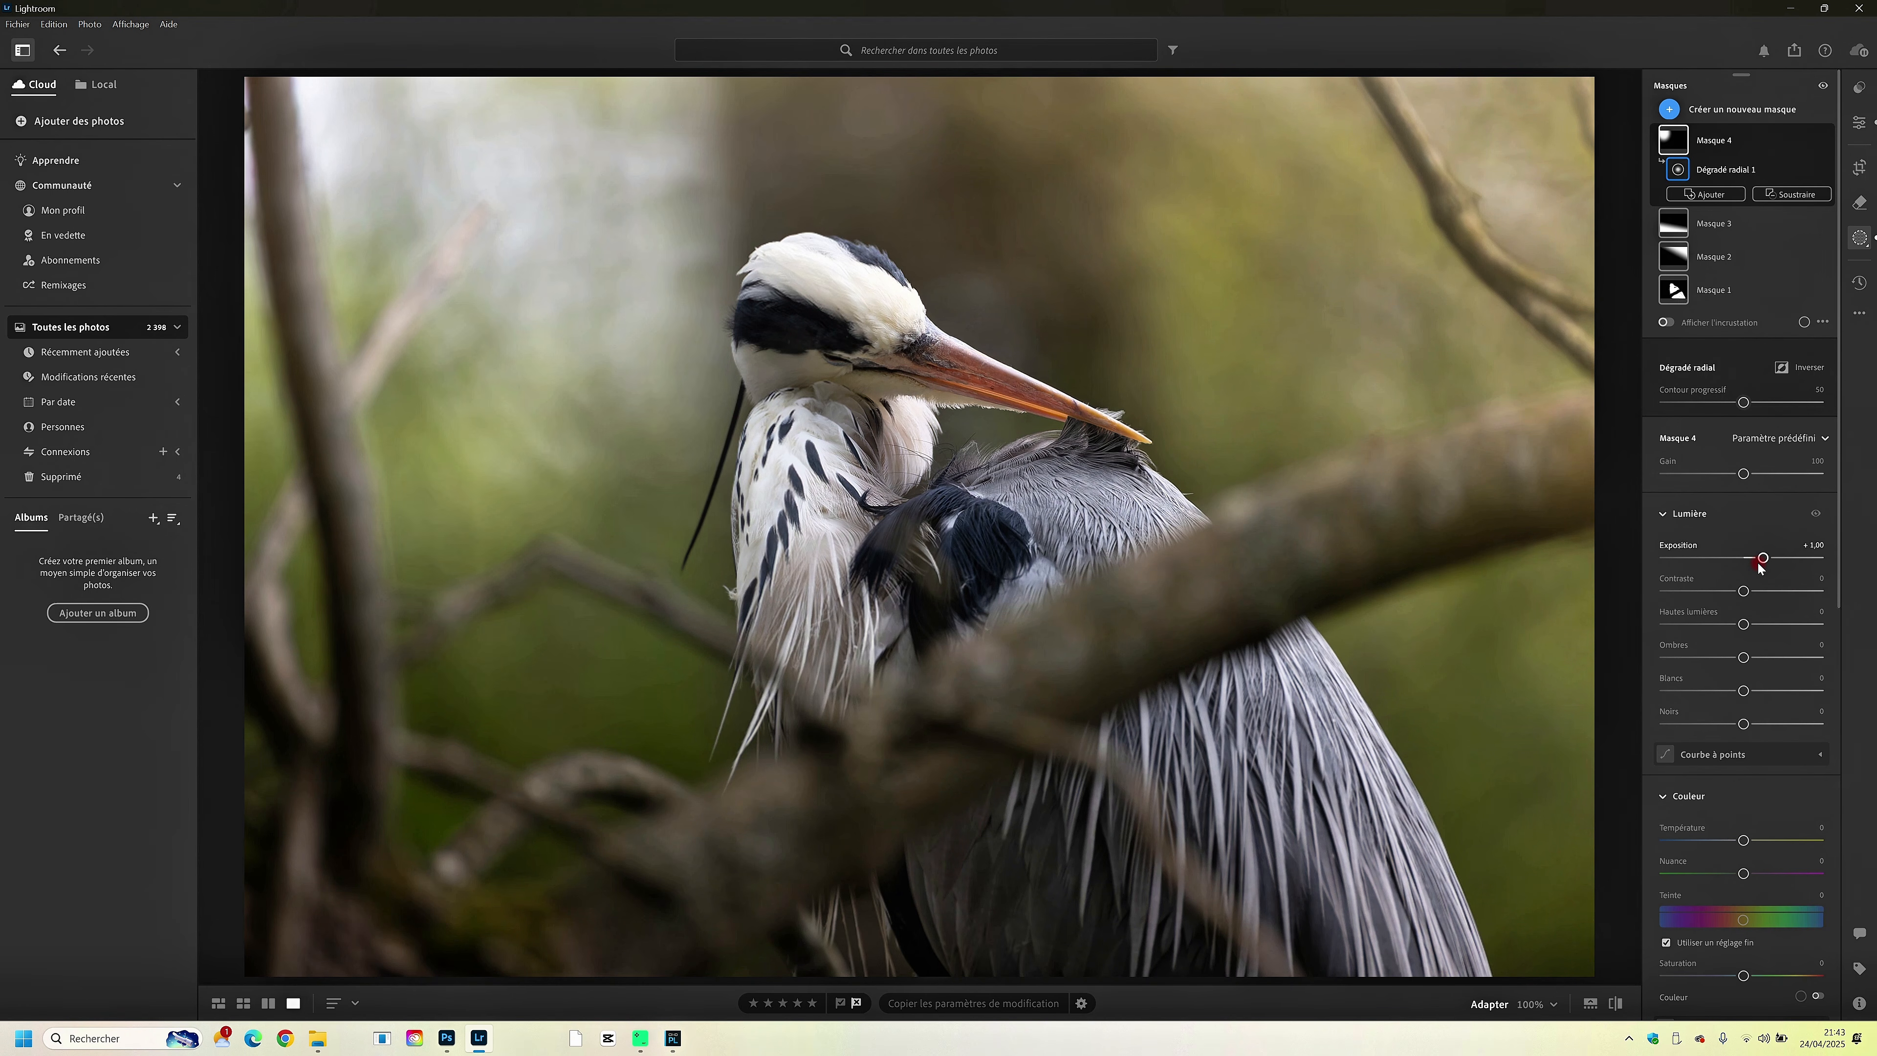
left_click(1755, 842)
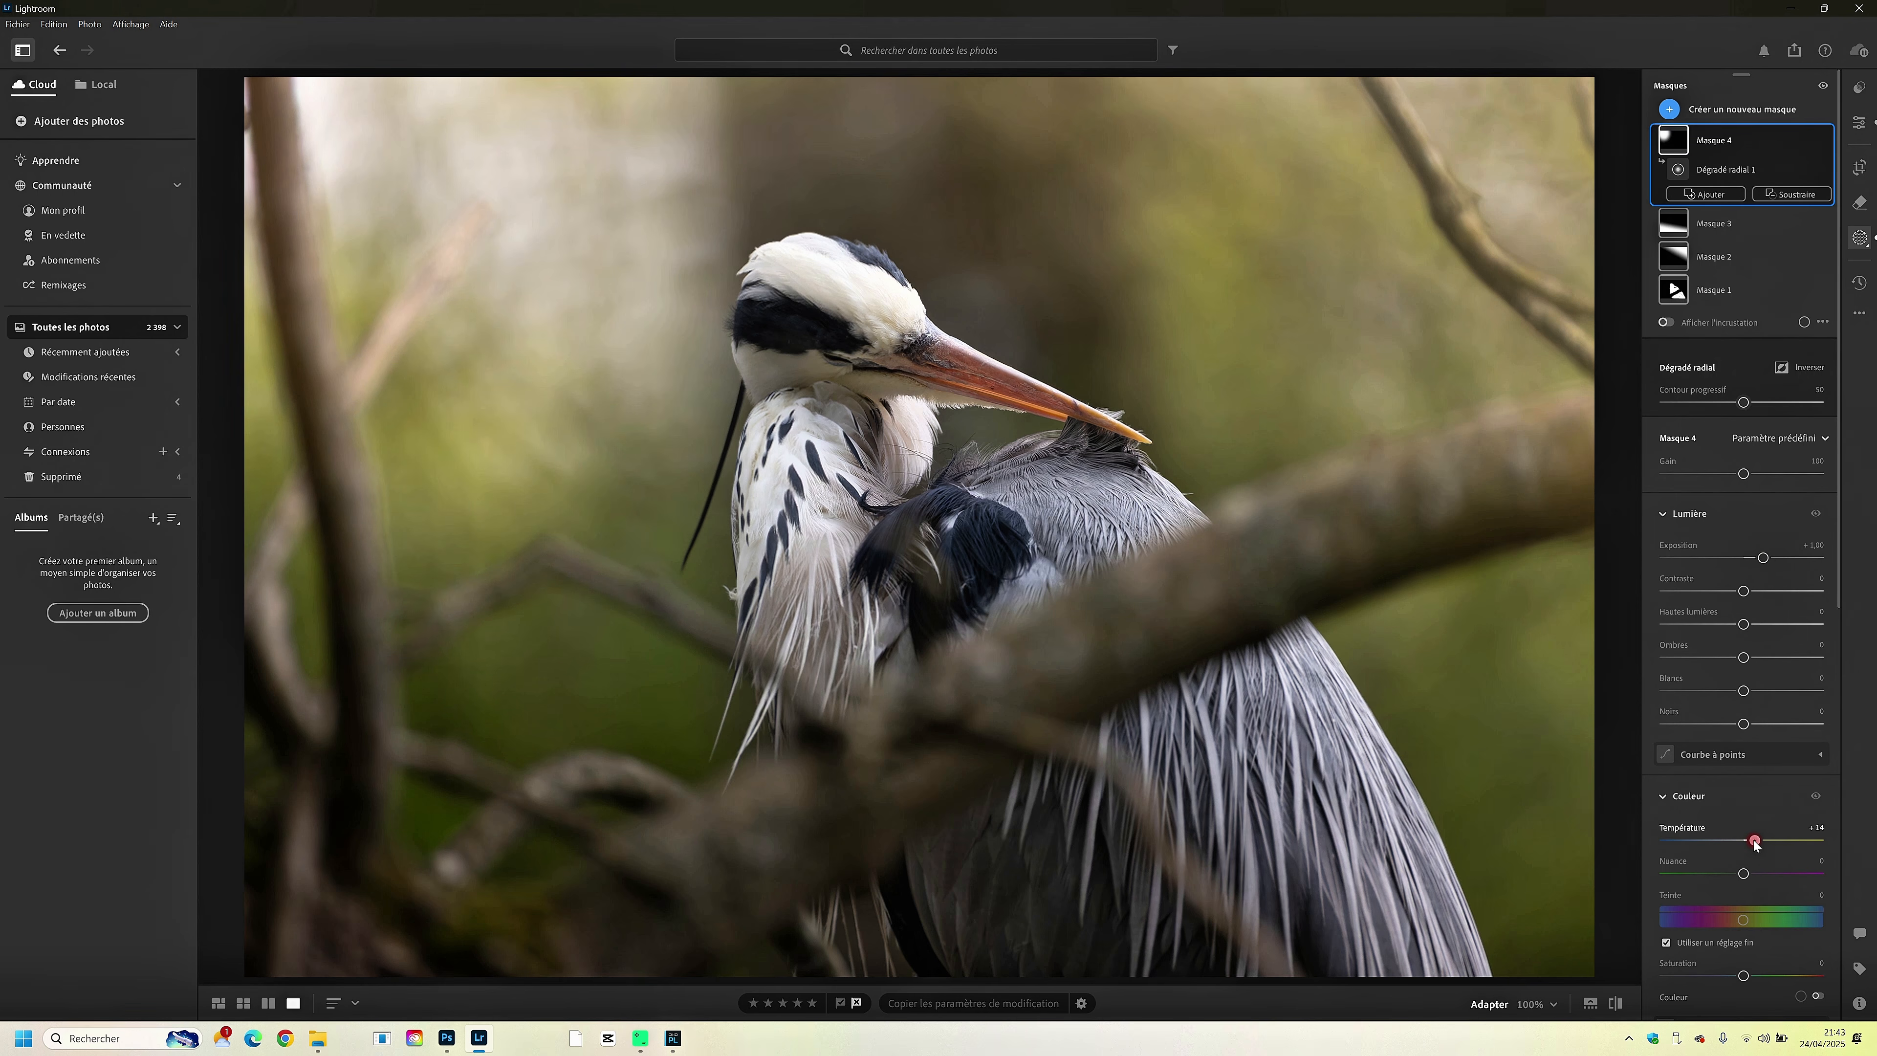
left_click_drag(779, 207, 795, 207)
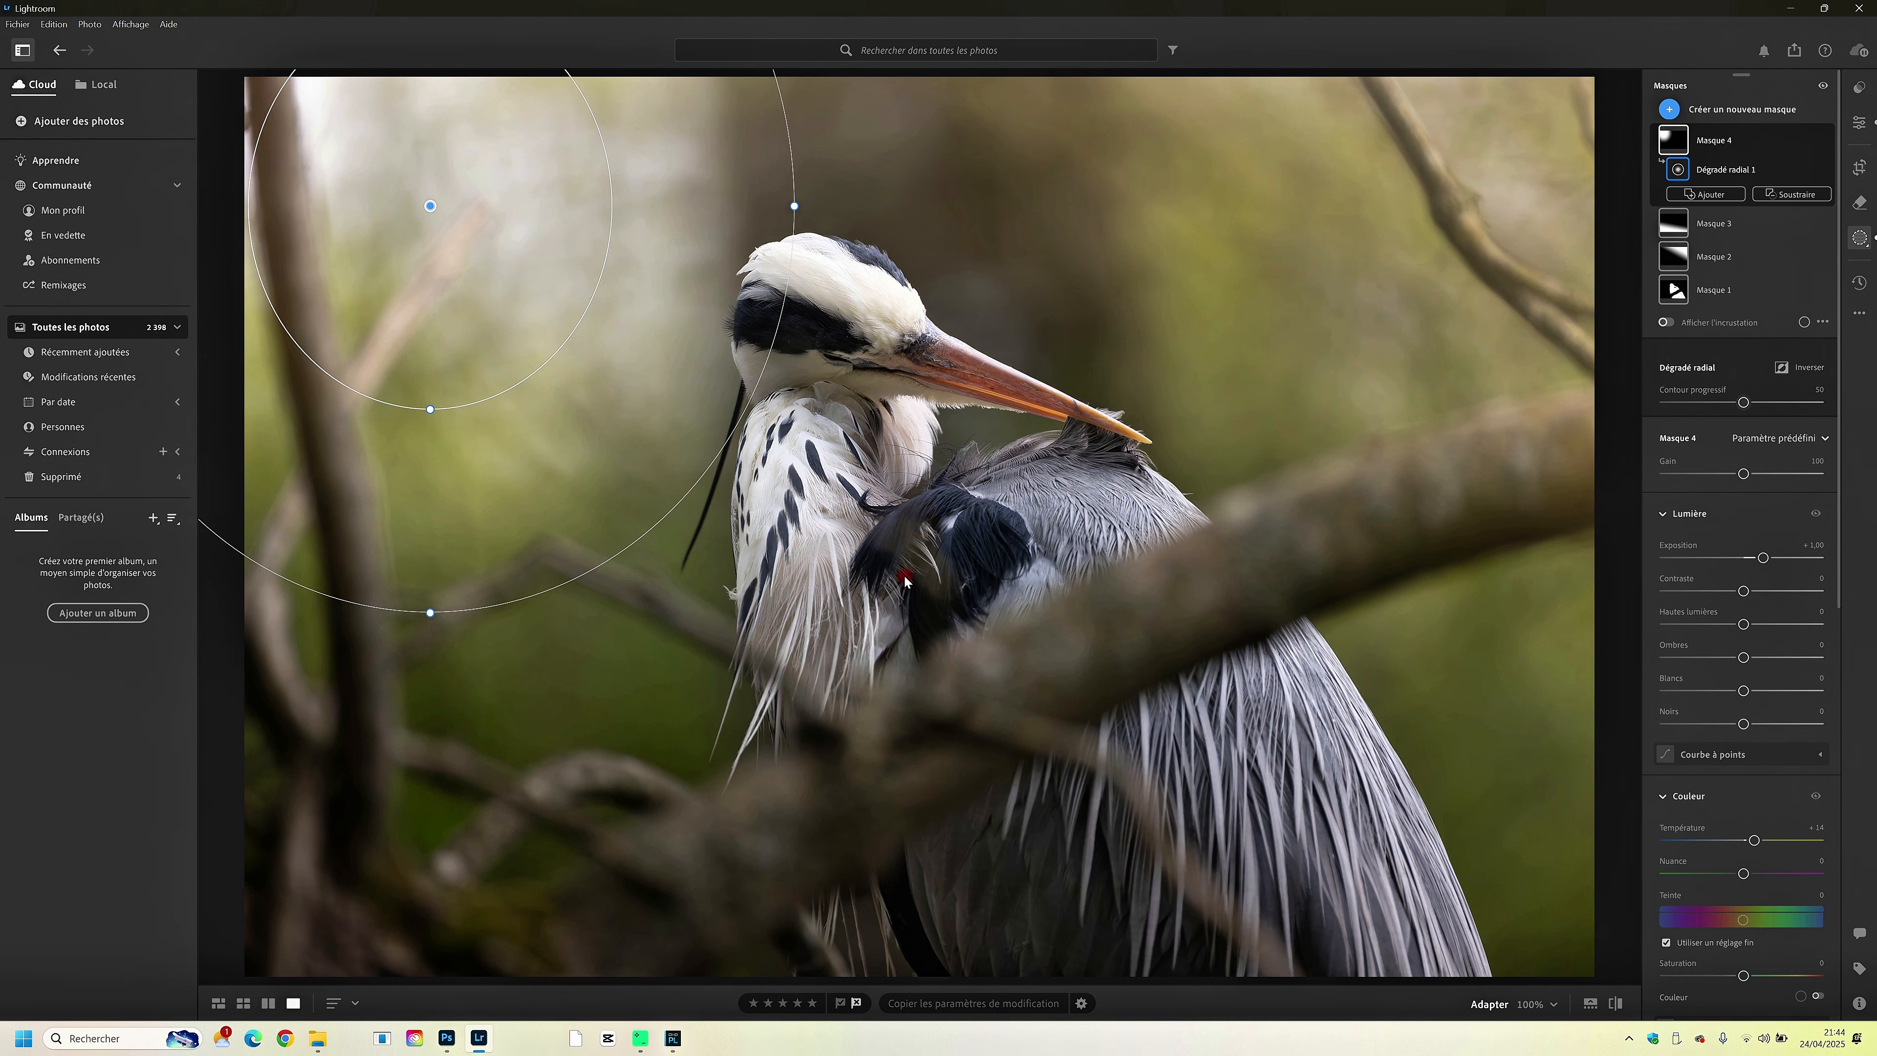
- Add an oval radial gradient mask around the heron's head and shift it to centre on the head and neck
left_click(1672, 110)
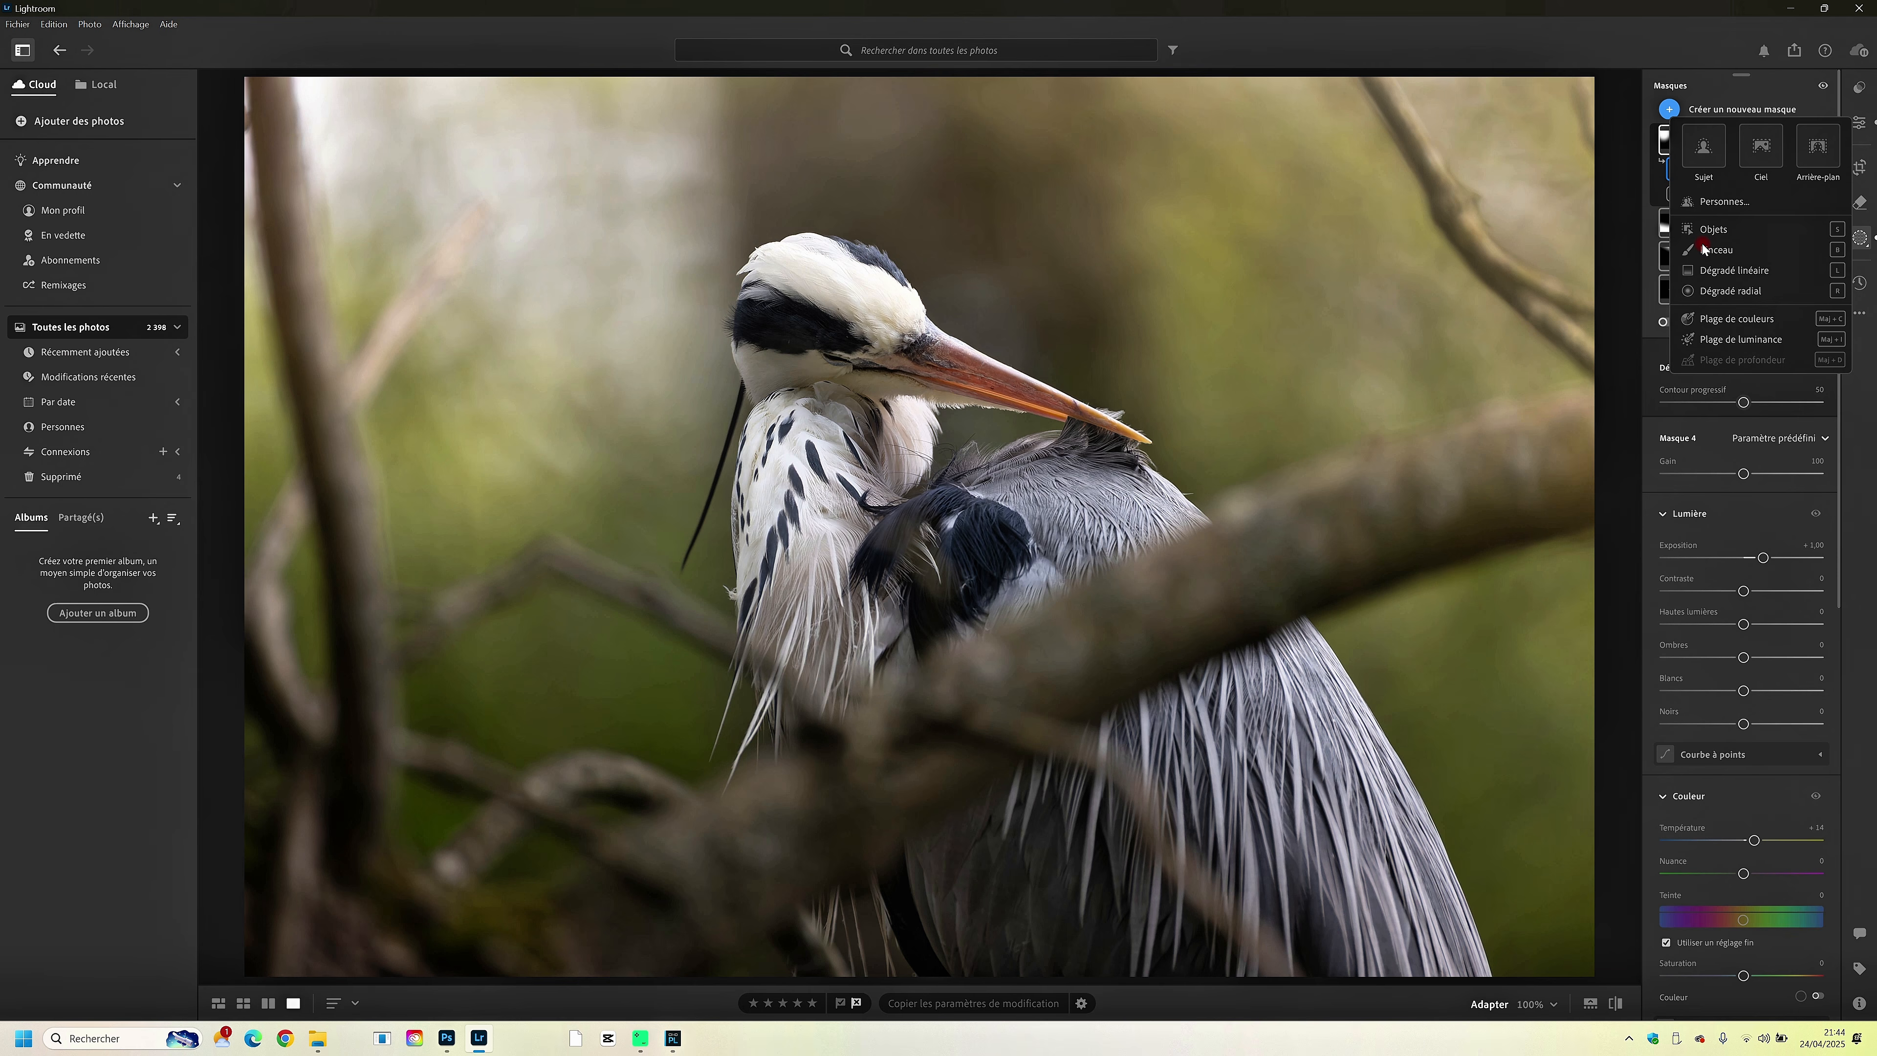
left_click(1702, 294)
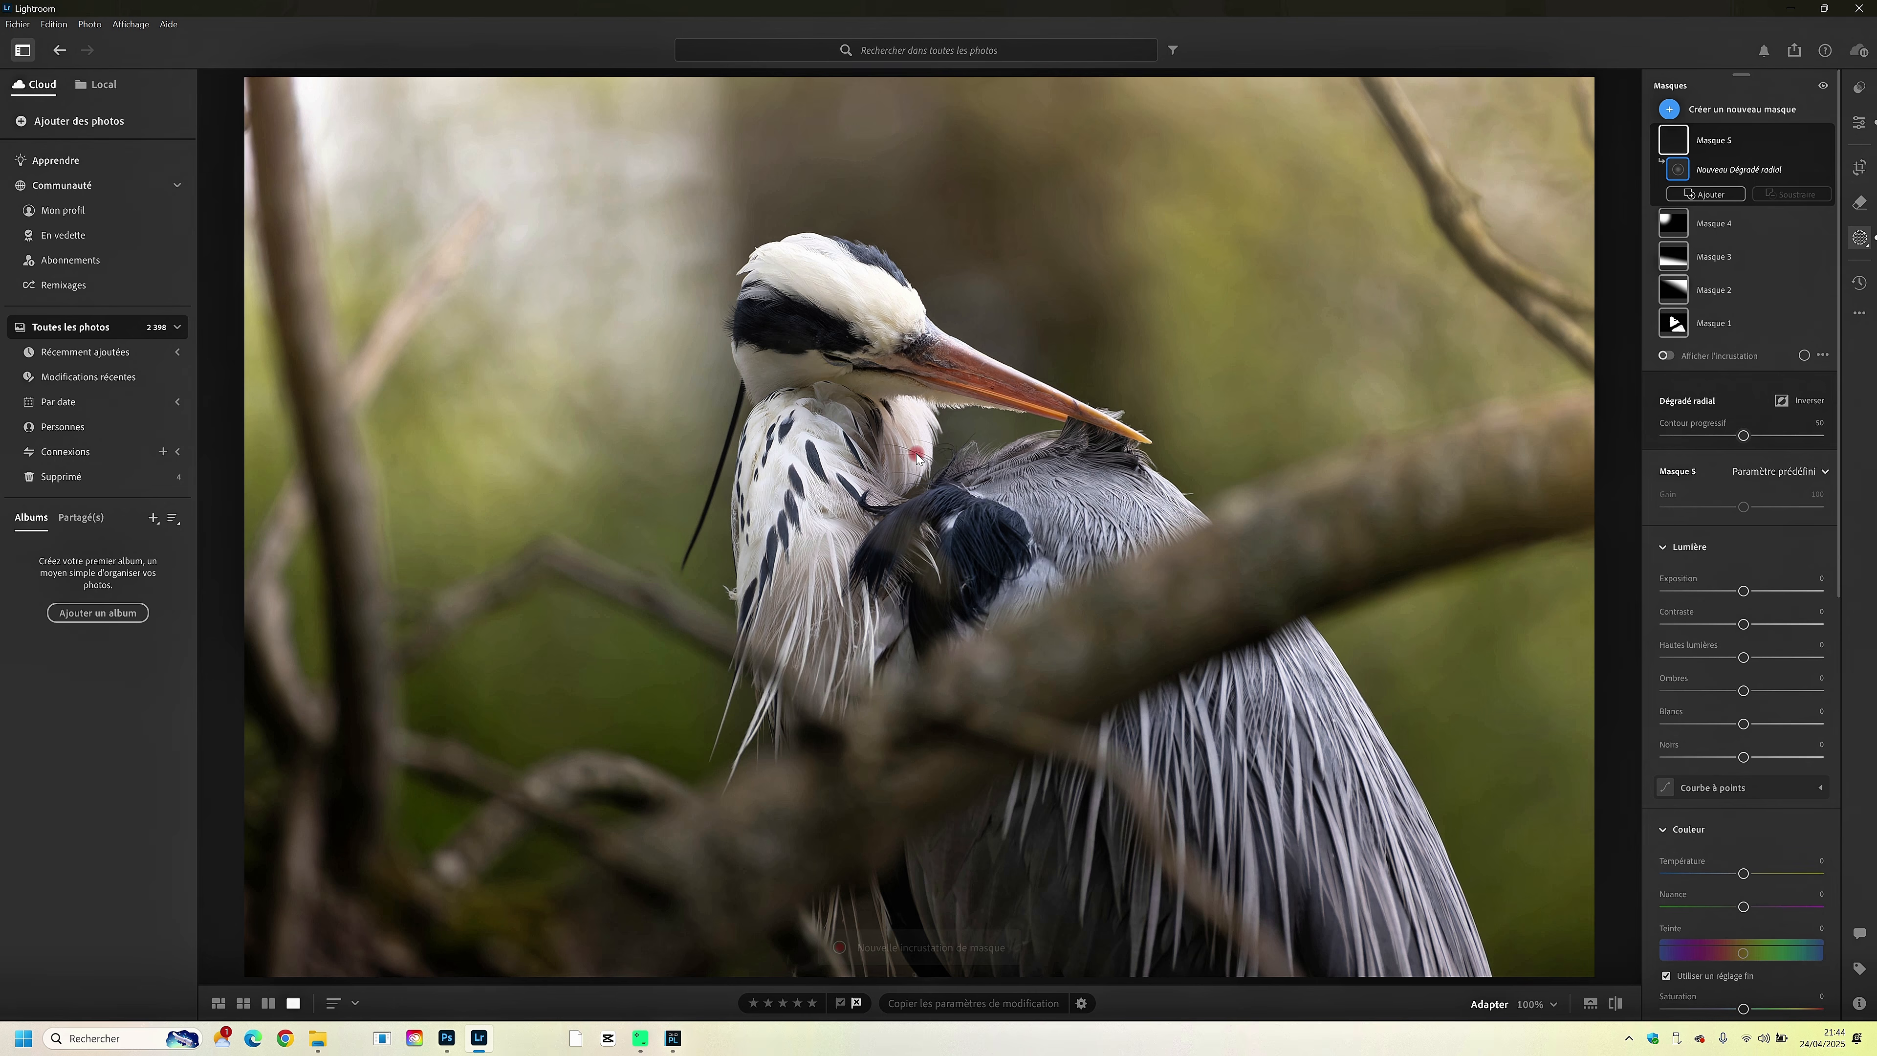
left_click_drag(791, 346, 943, 525)
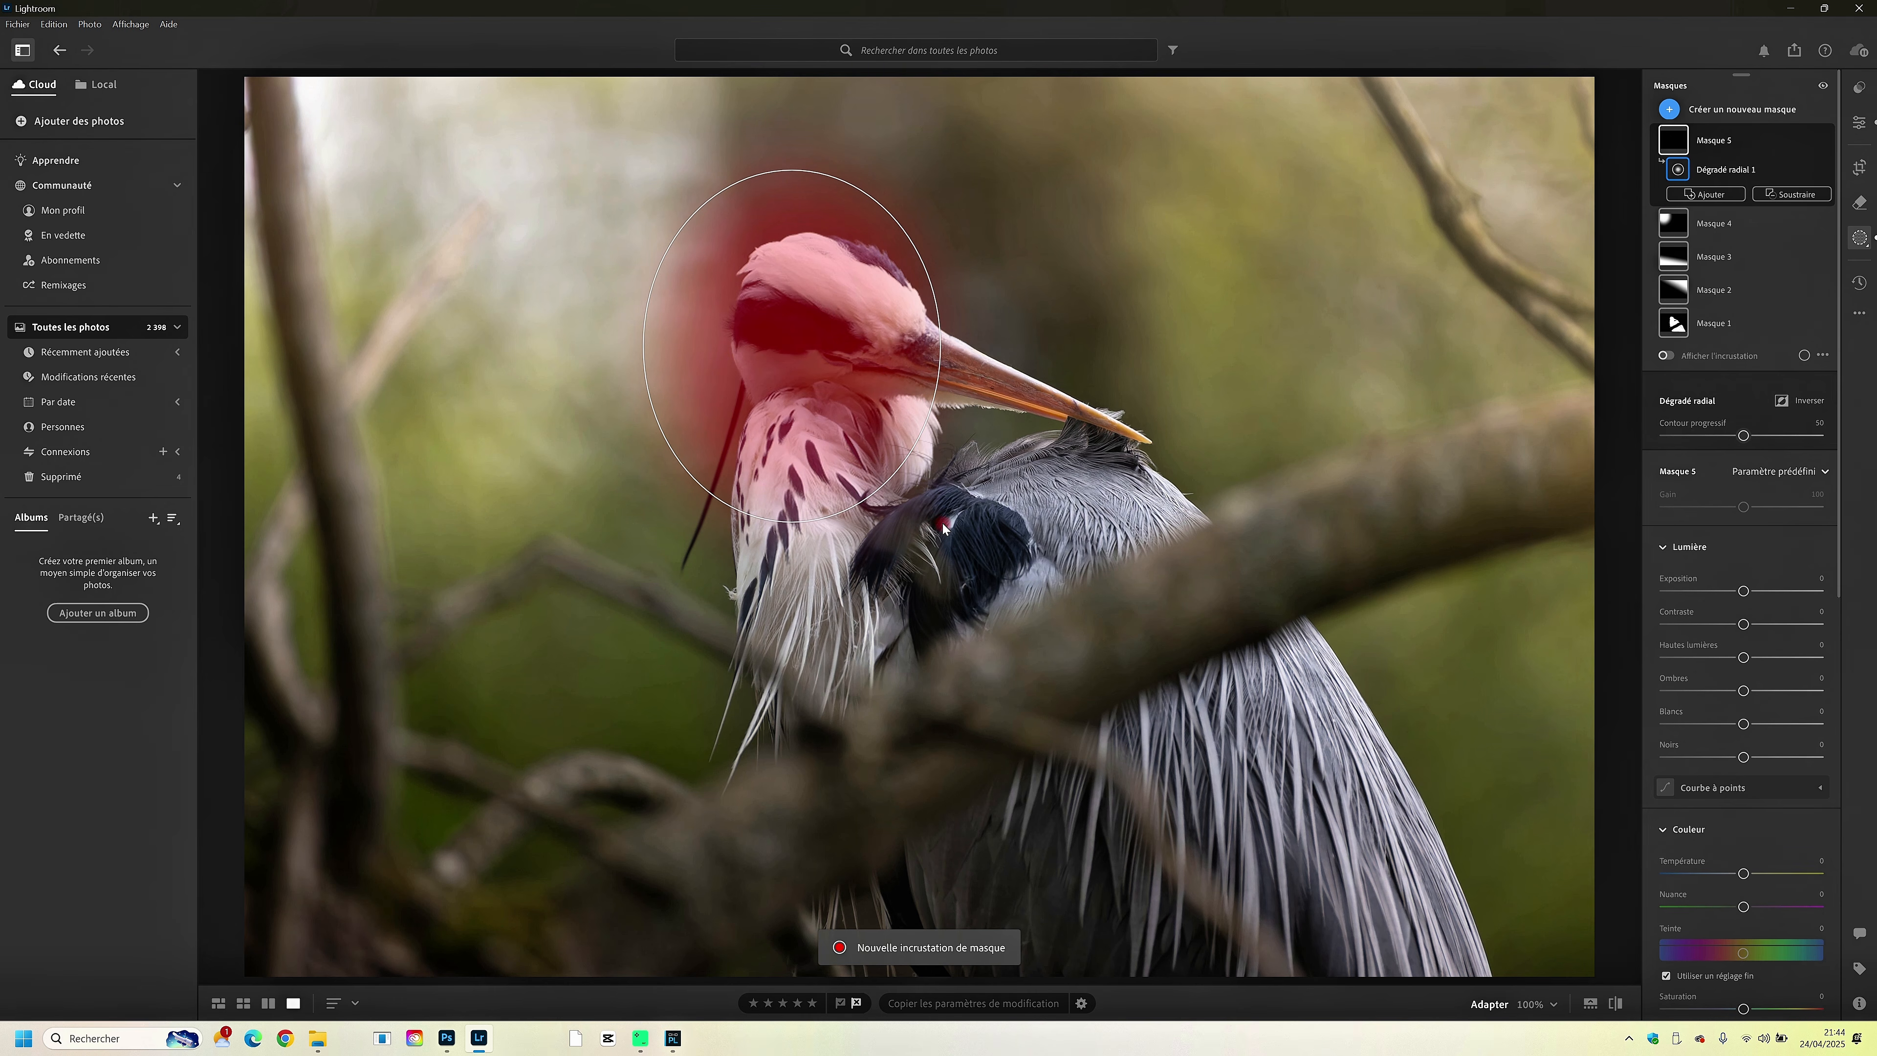
left_click_drag(800, 354, 829, 373)
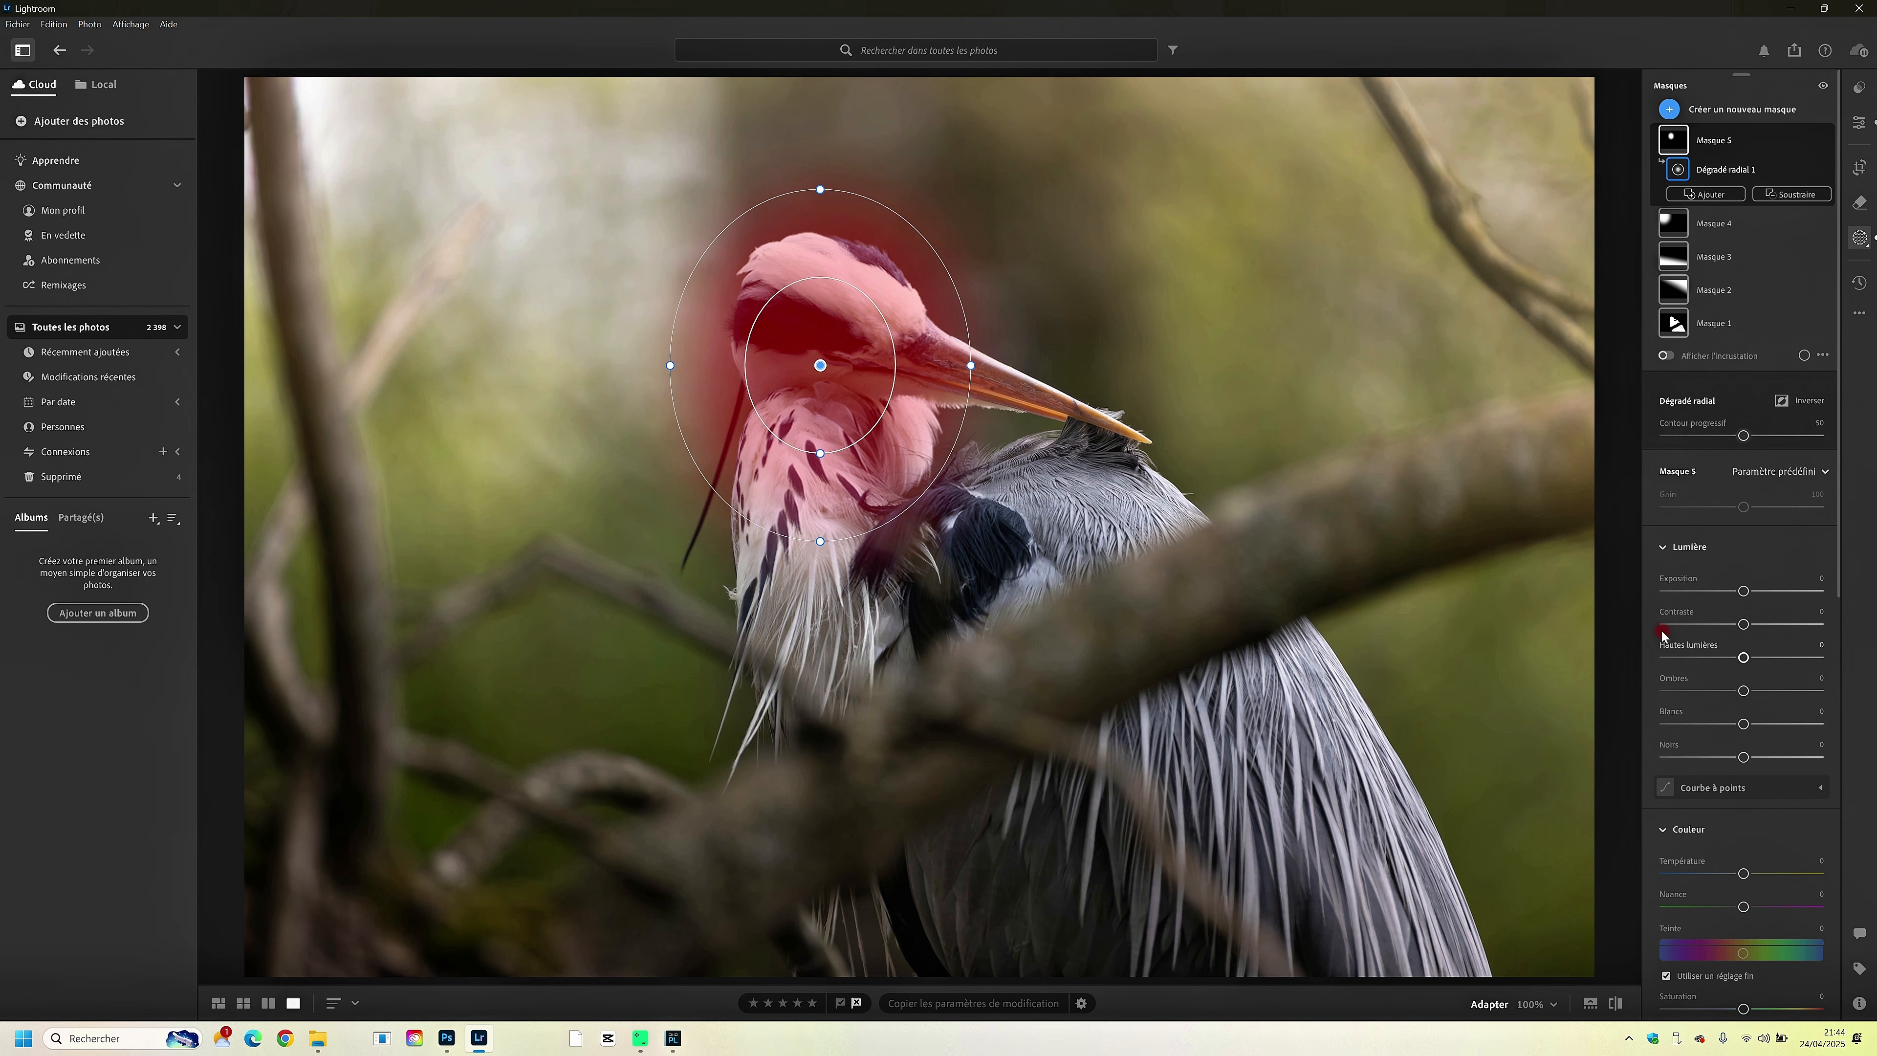
- Set the head mask's shadows to +30 and exposure to +0.36
left_click(1768, 691)
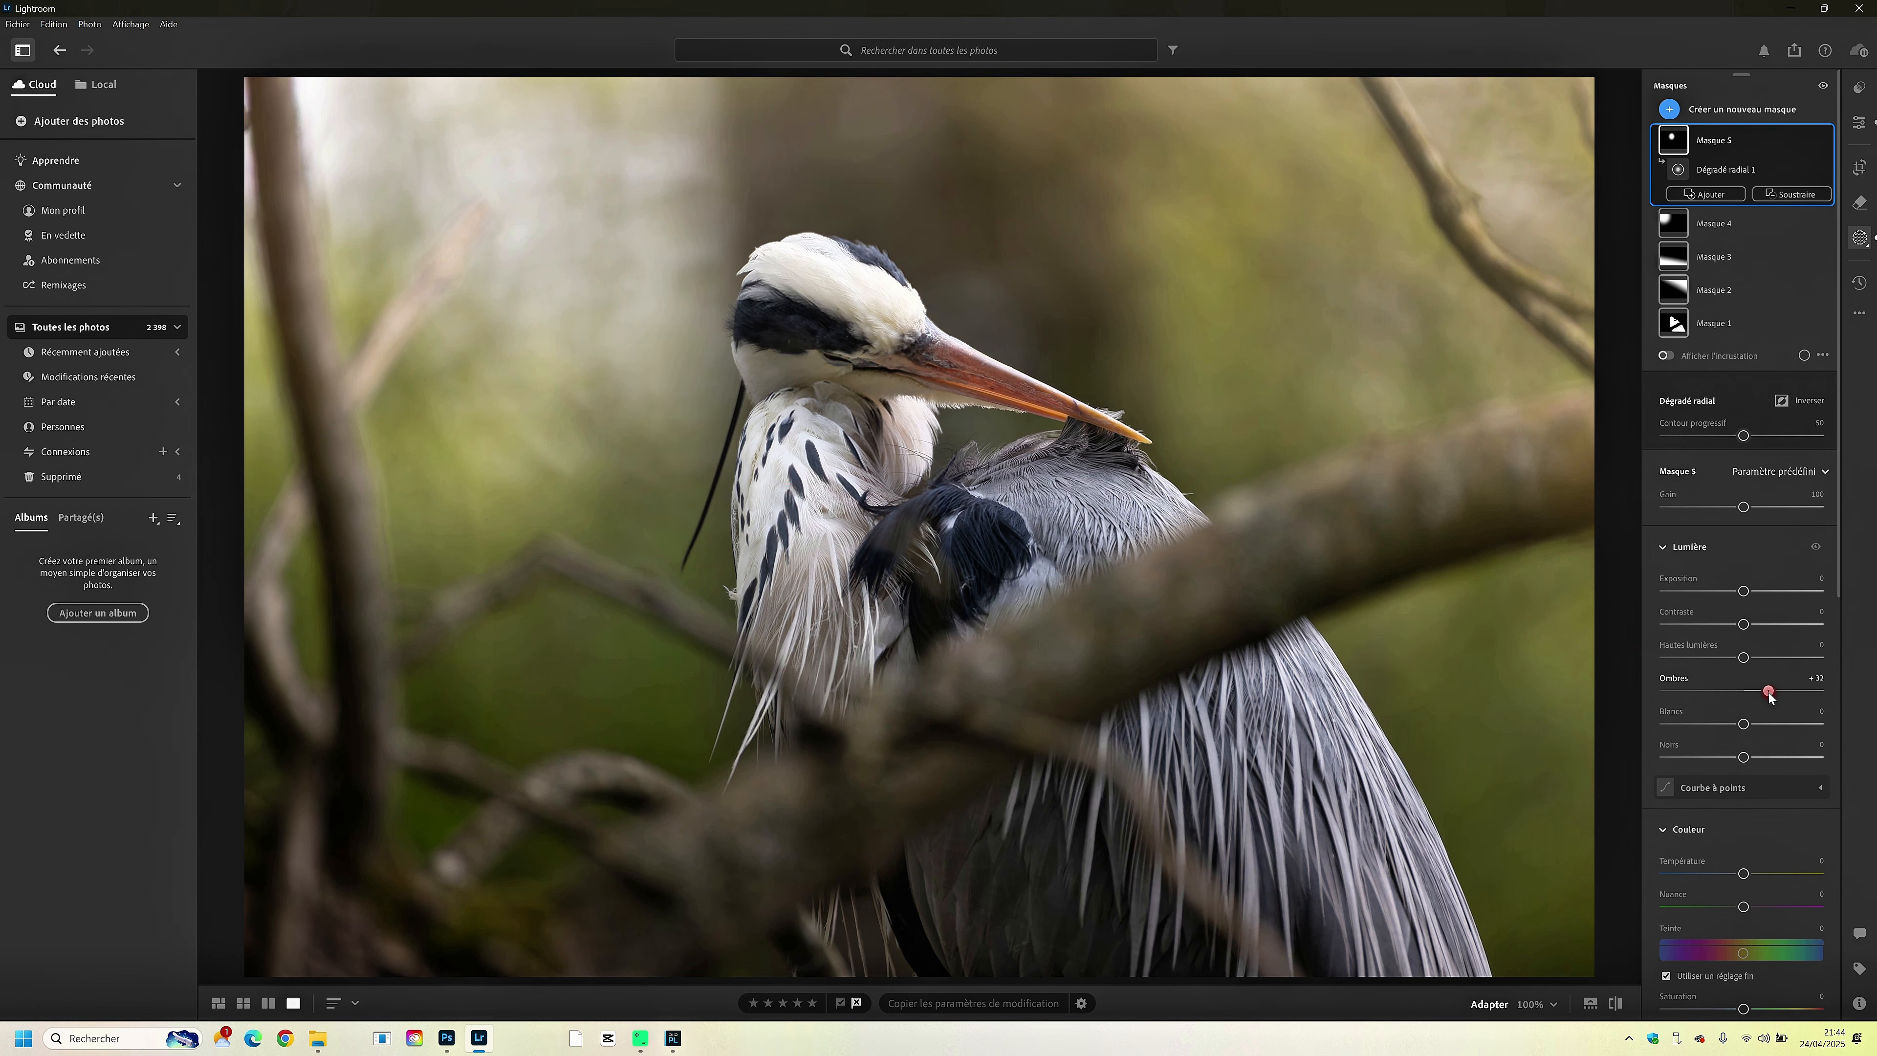
left_click_drag(1769, 695, 1768, 693)
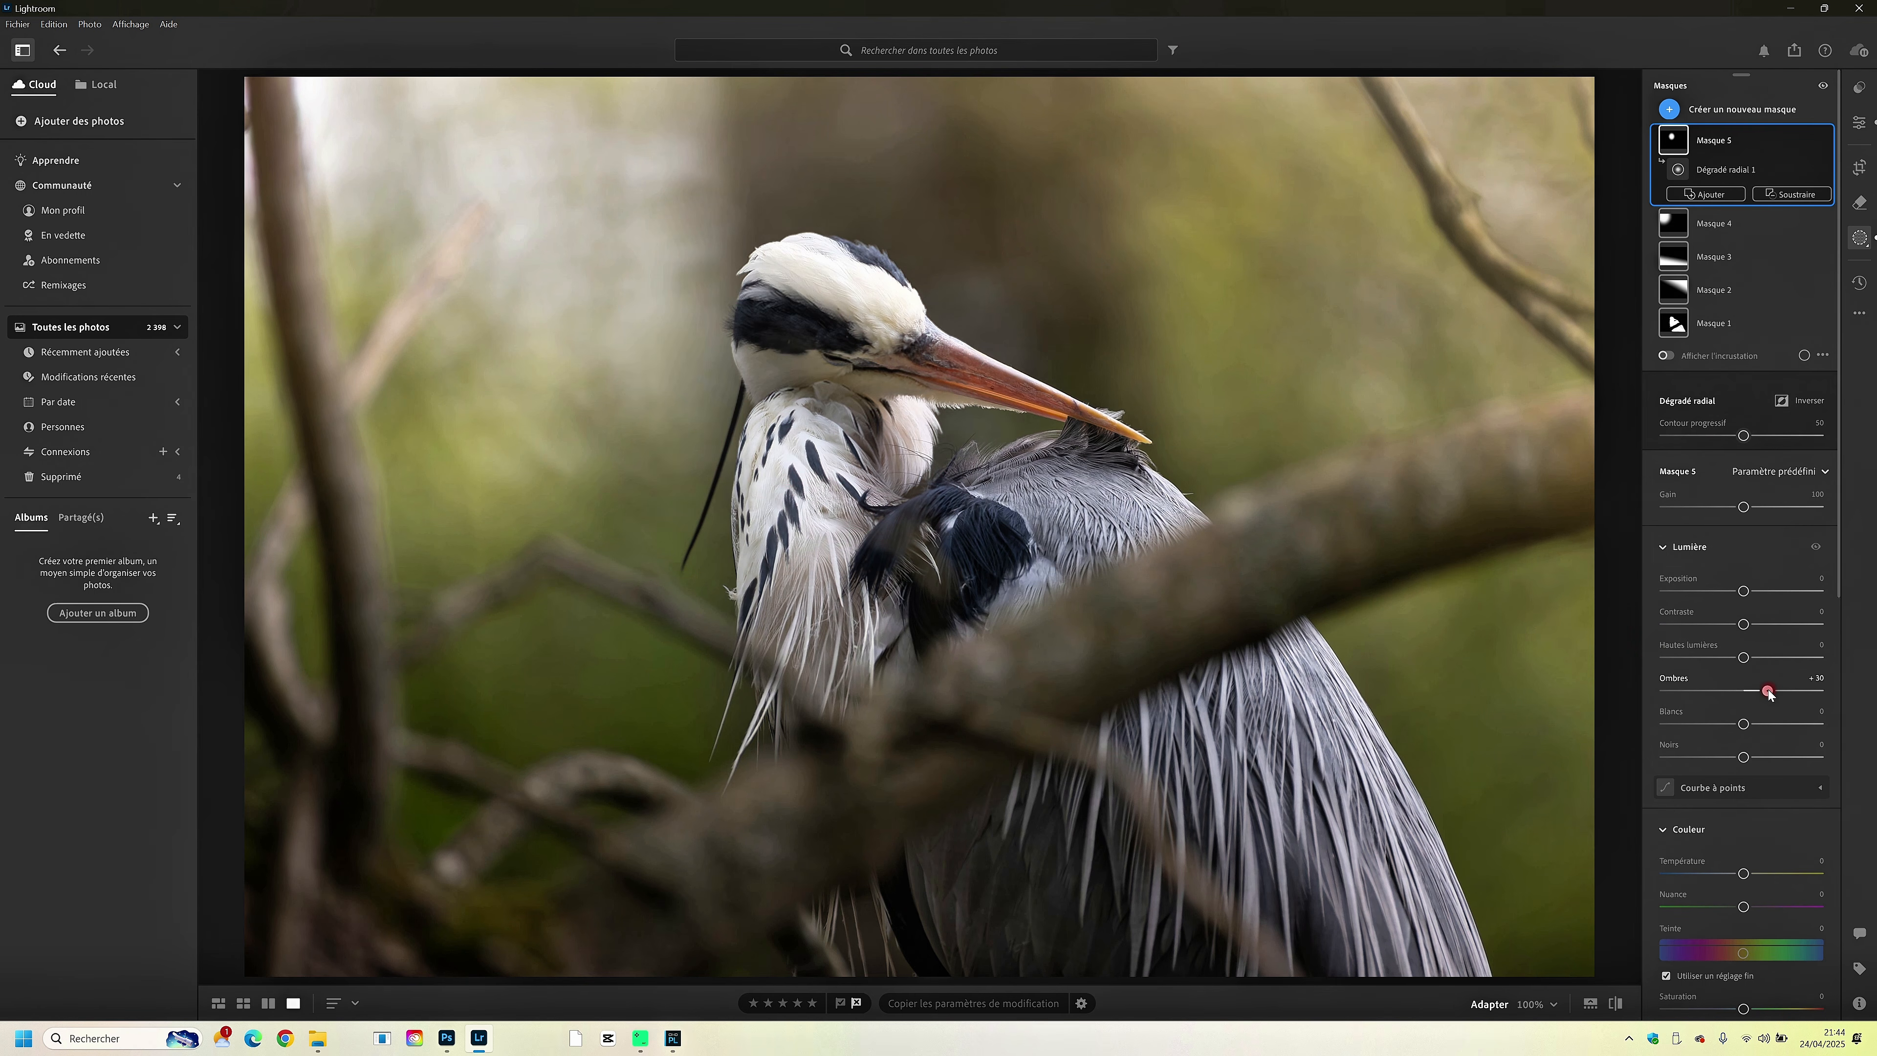
left_click(1758, 591)
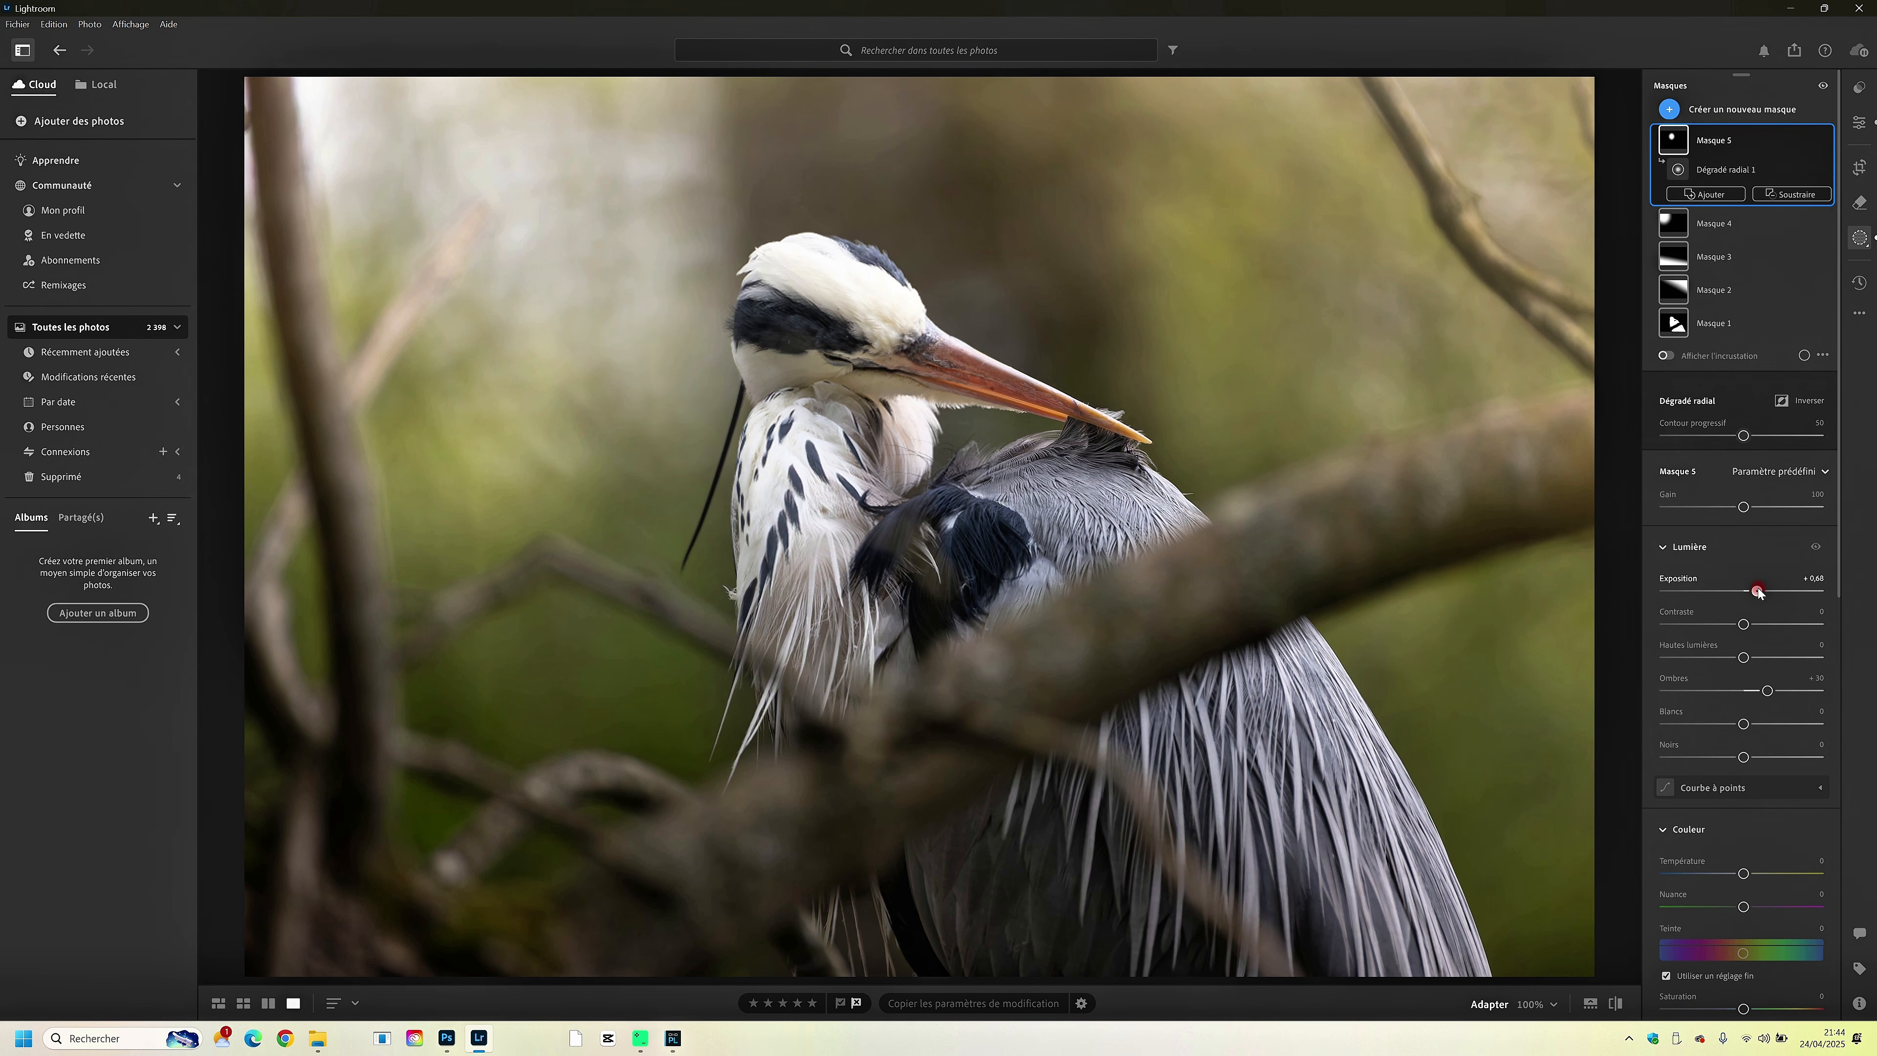
left_click_drag(1758, 591, 1750, 591)
left_click(1157, 363)
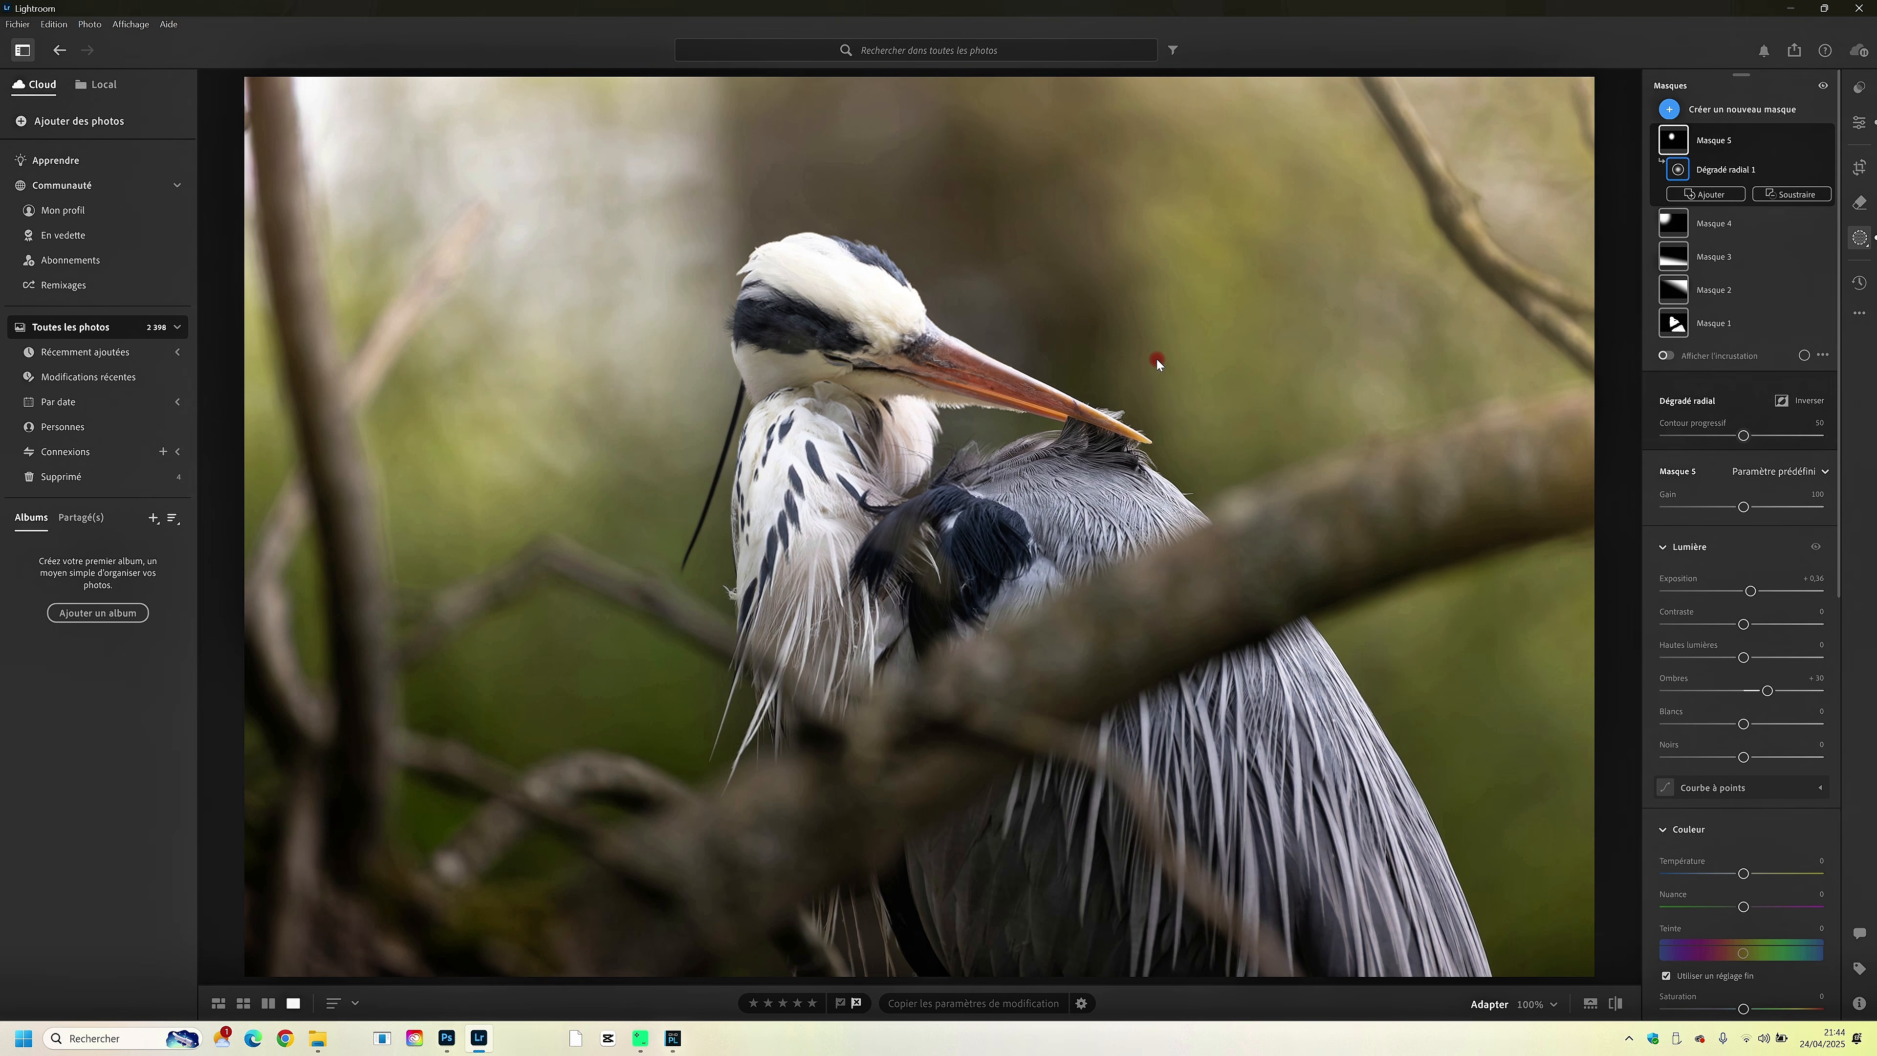
- Lower the highlights of the radial mask on the heron's head to -40
left_click(877, 286)
left_click(1714, 658)
left_click(1712, 656)
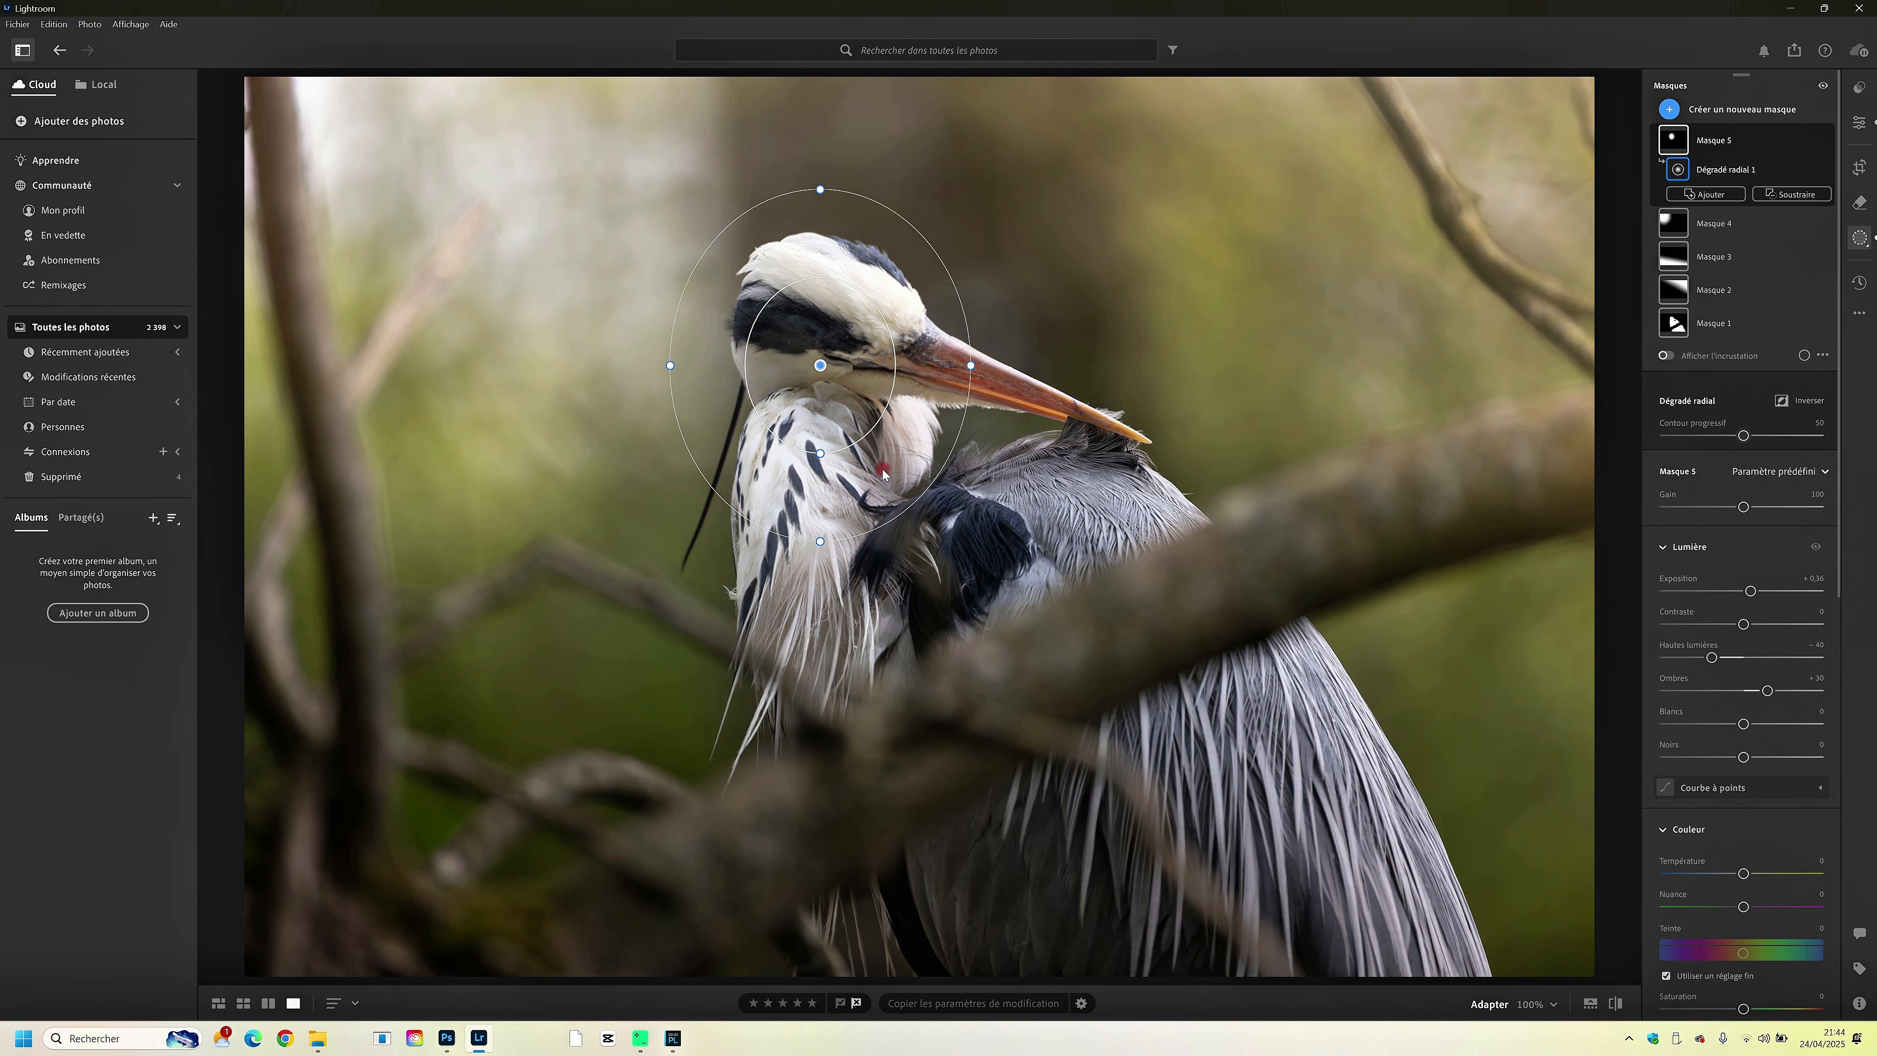
- Set the head mask's saturation to +10, texture to +9 and sharpness to +25, and finish masking
left_click(1690, 498)
scroll(1770, 699, "down", 3)
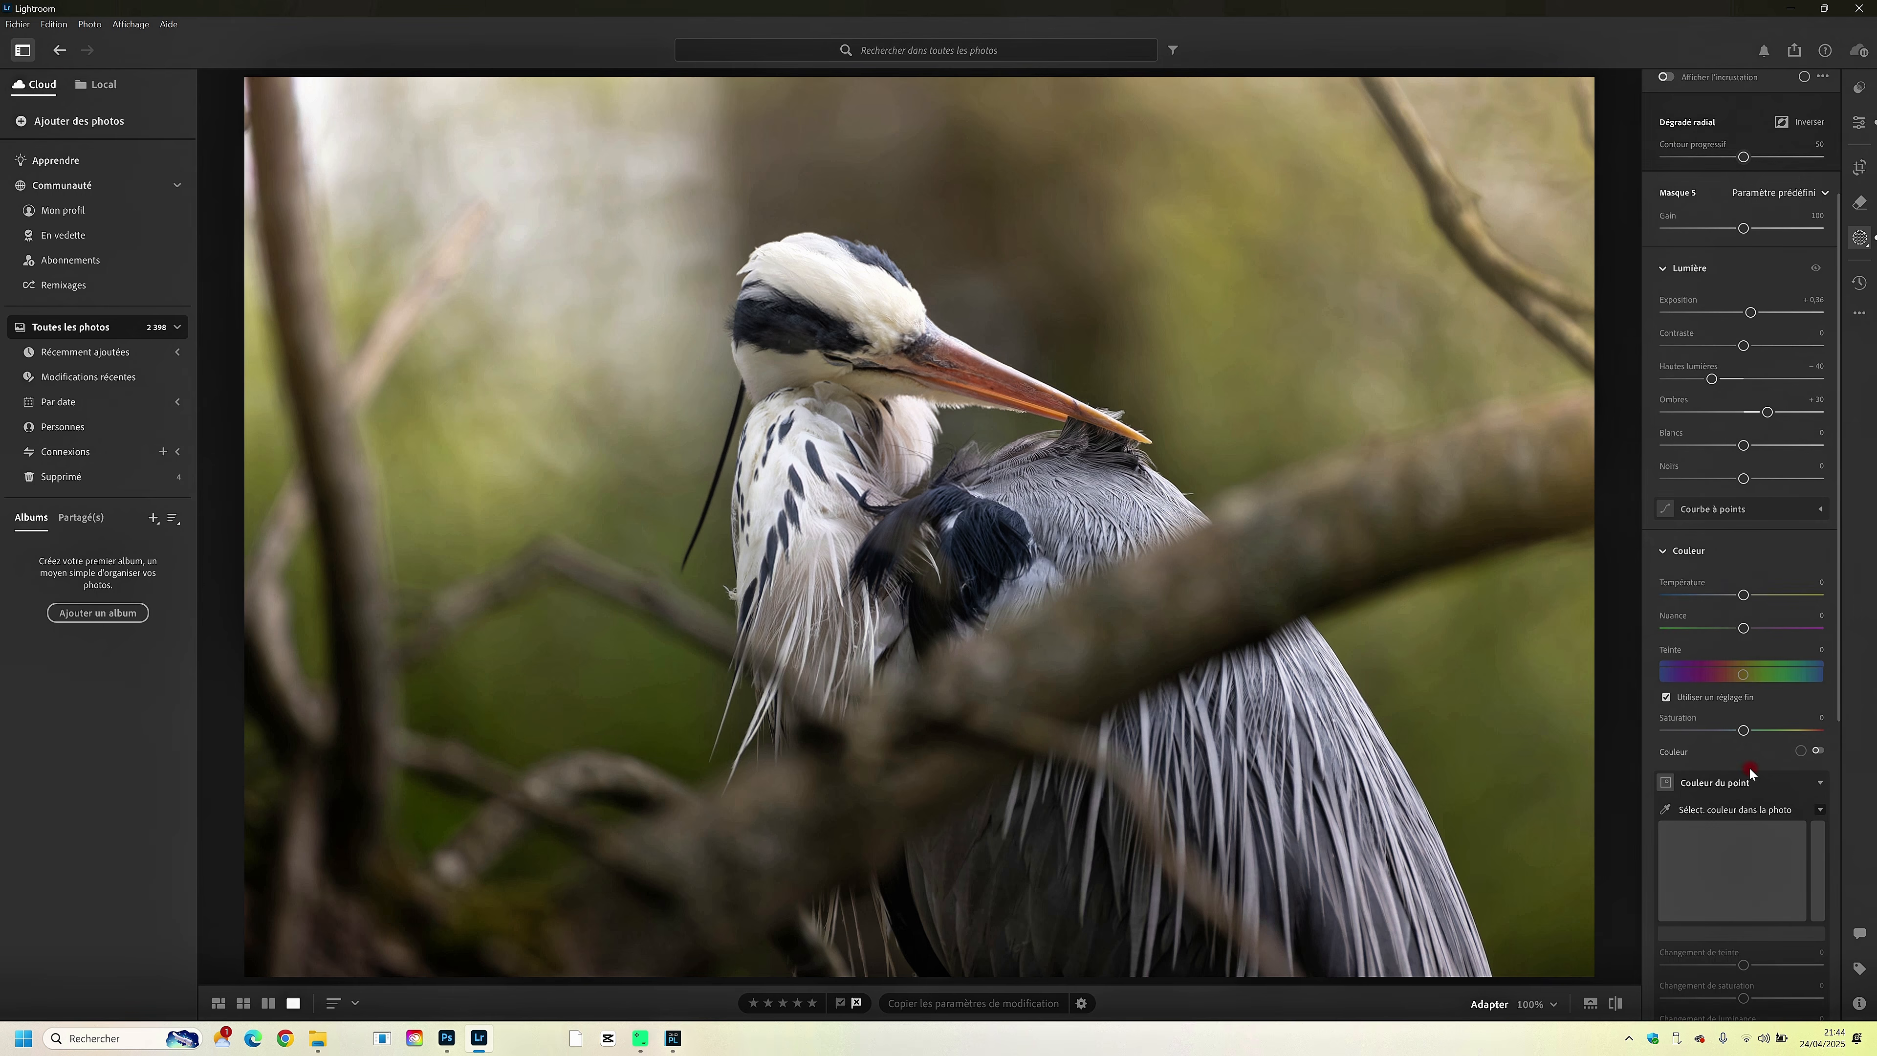
left_click(1745, 732)
left_click_drag(1746, 732, 1752, 684)
scroll(1754, 730, "down", 5)
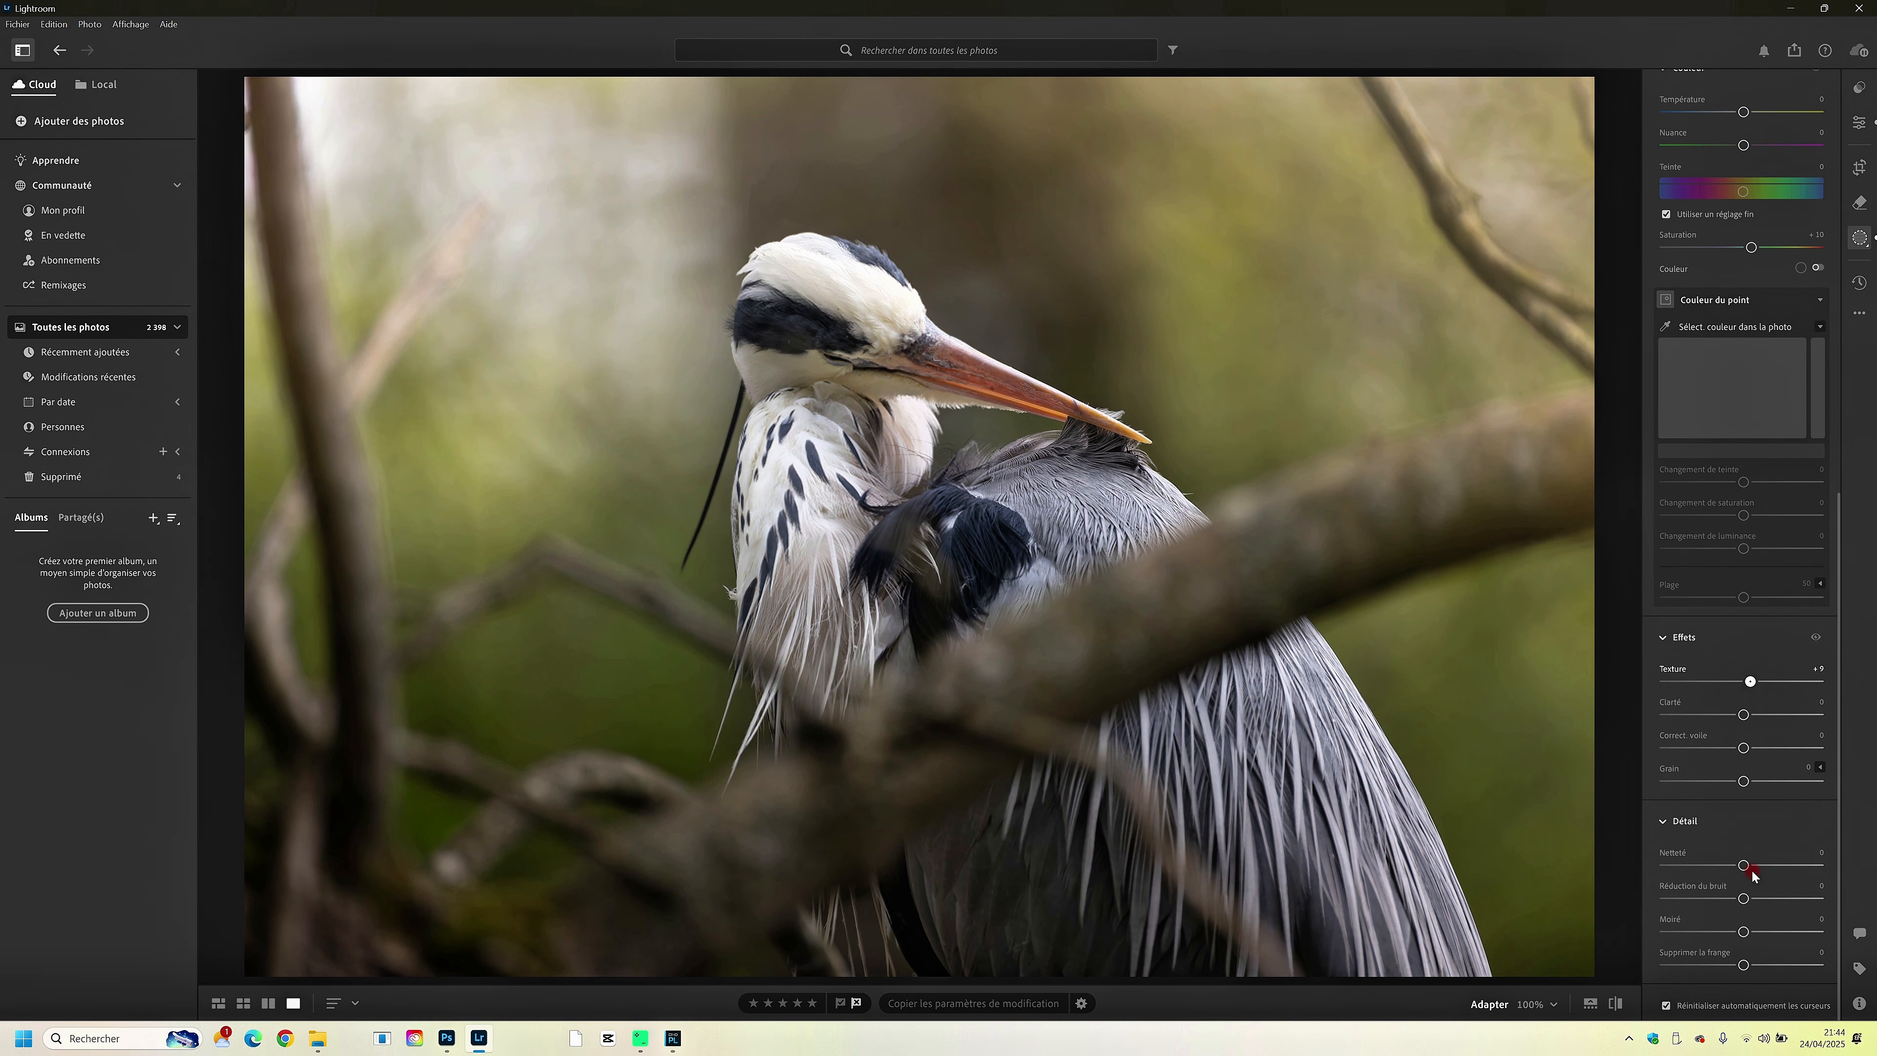
left_click_drag(1754, 874, 1773, 871)
scroll(1756, 331, "up", 2)
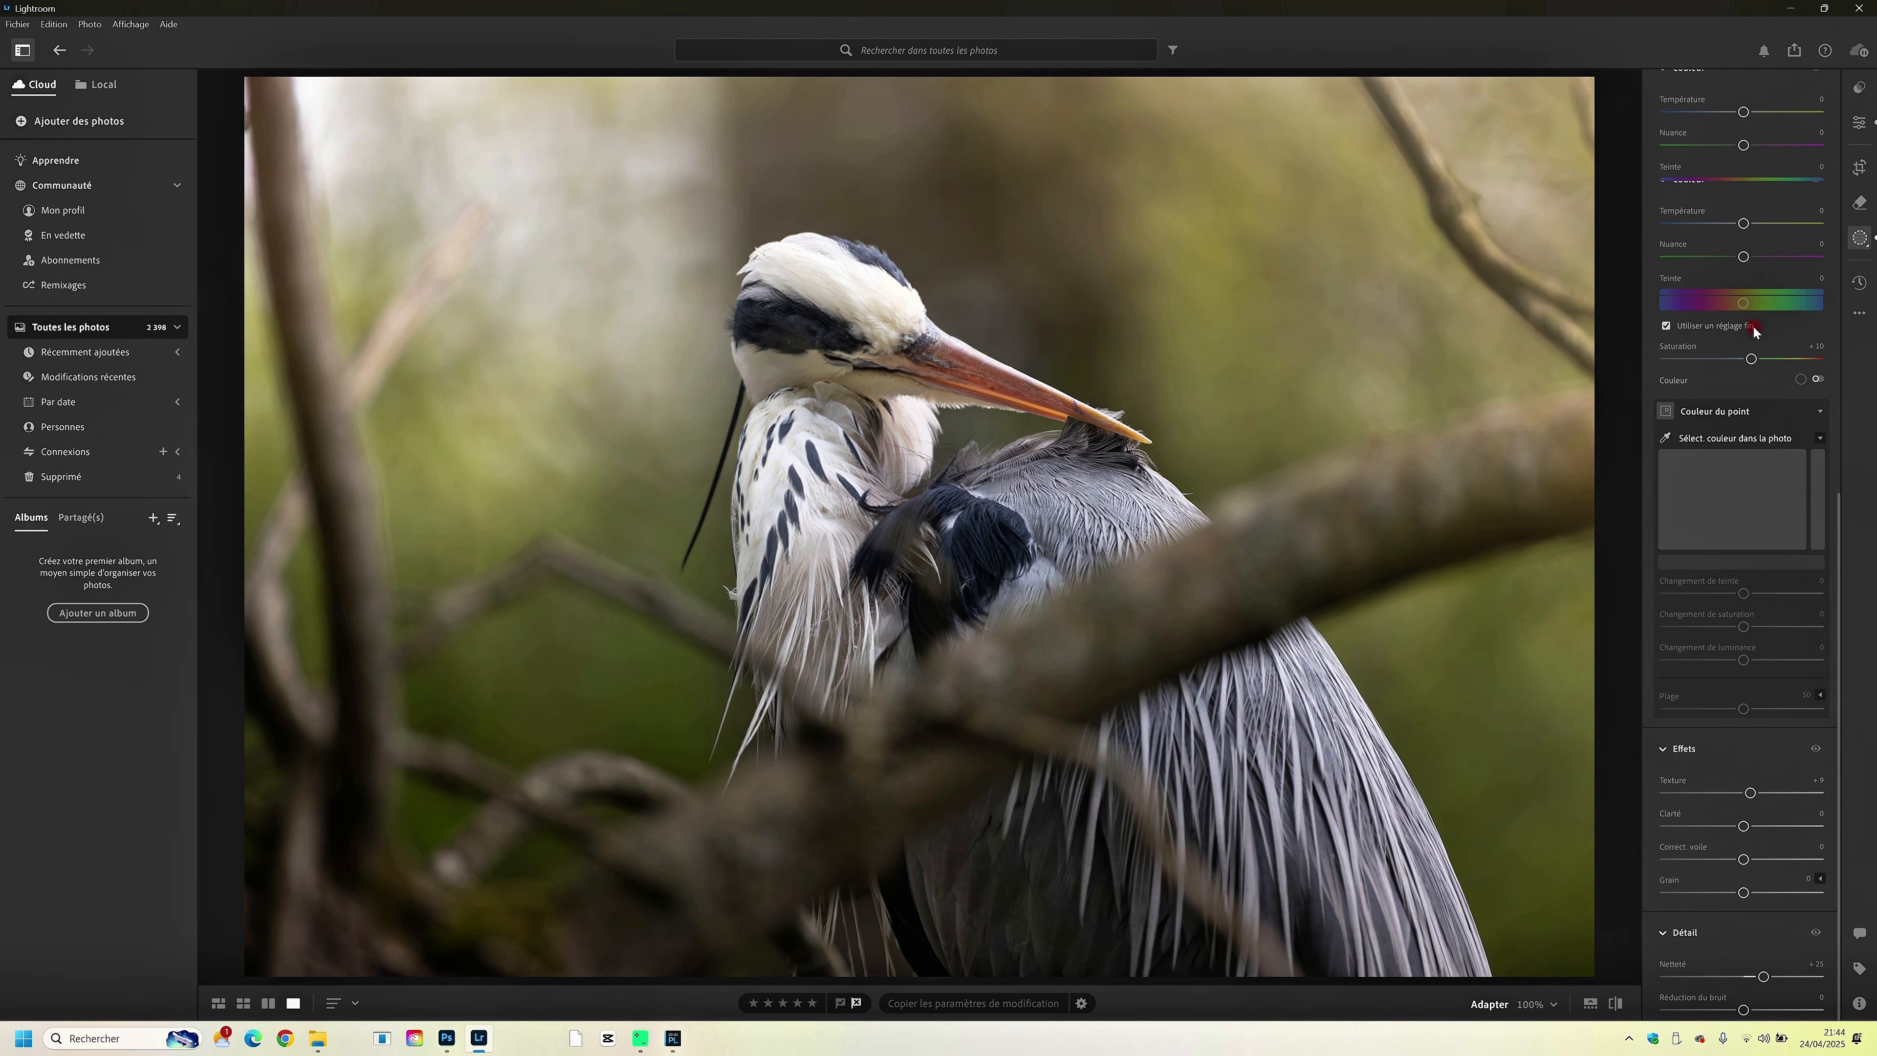
scroll(1753, 326, "up", 3)
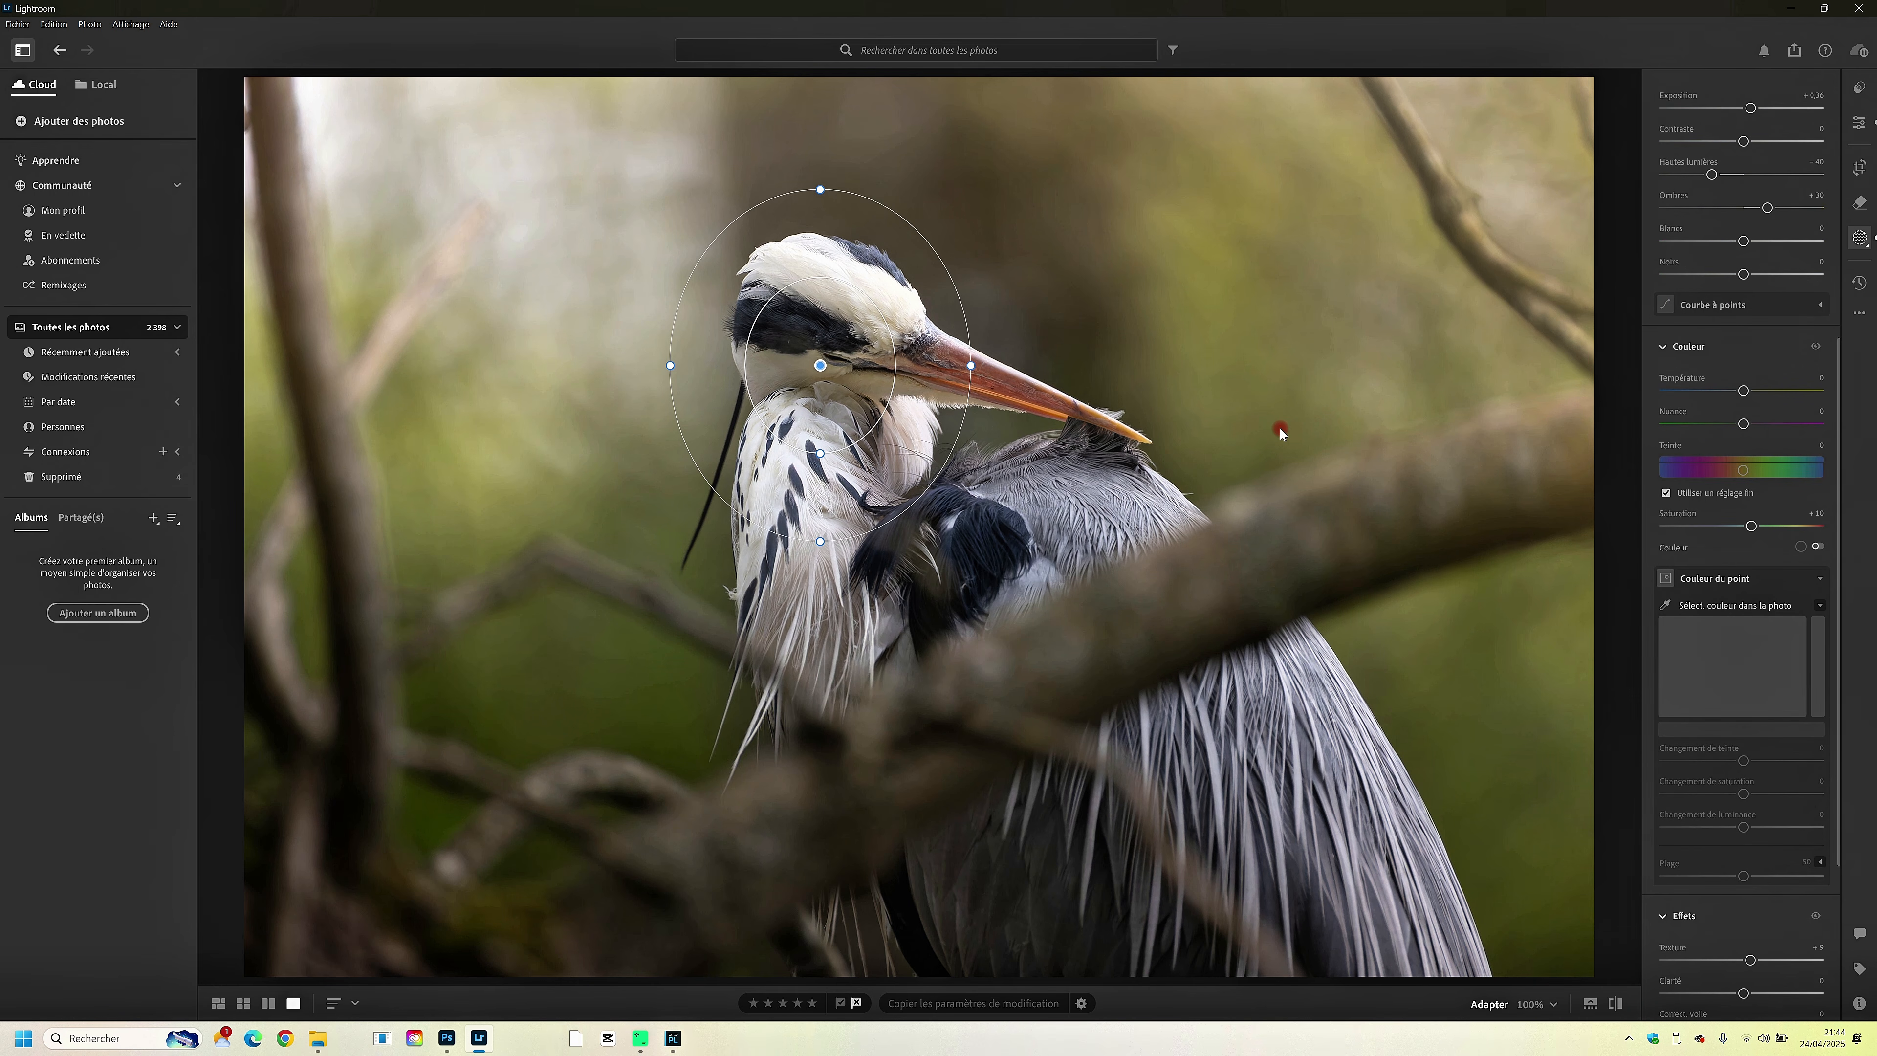
scroll(1689, 384, "up", 6)
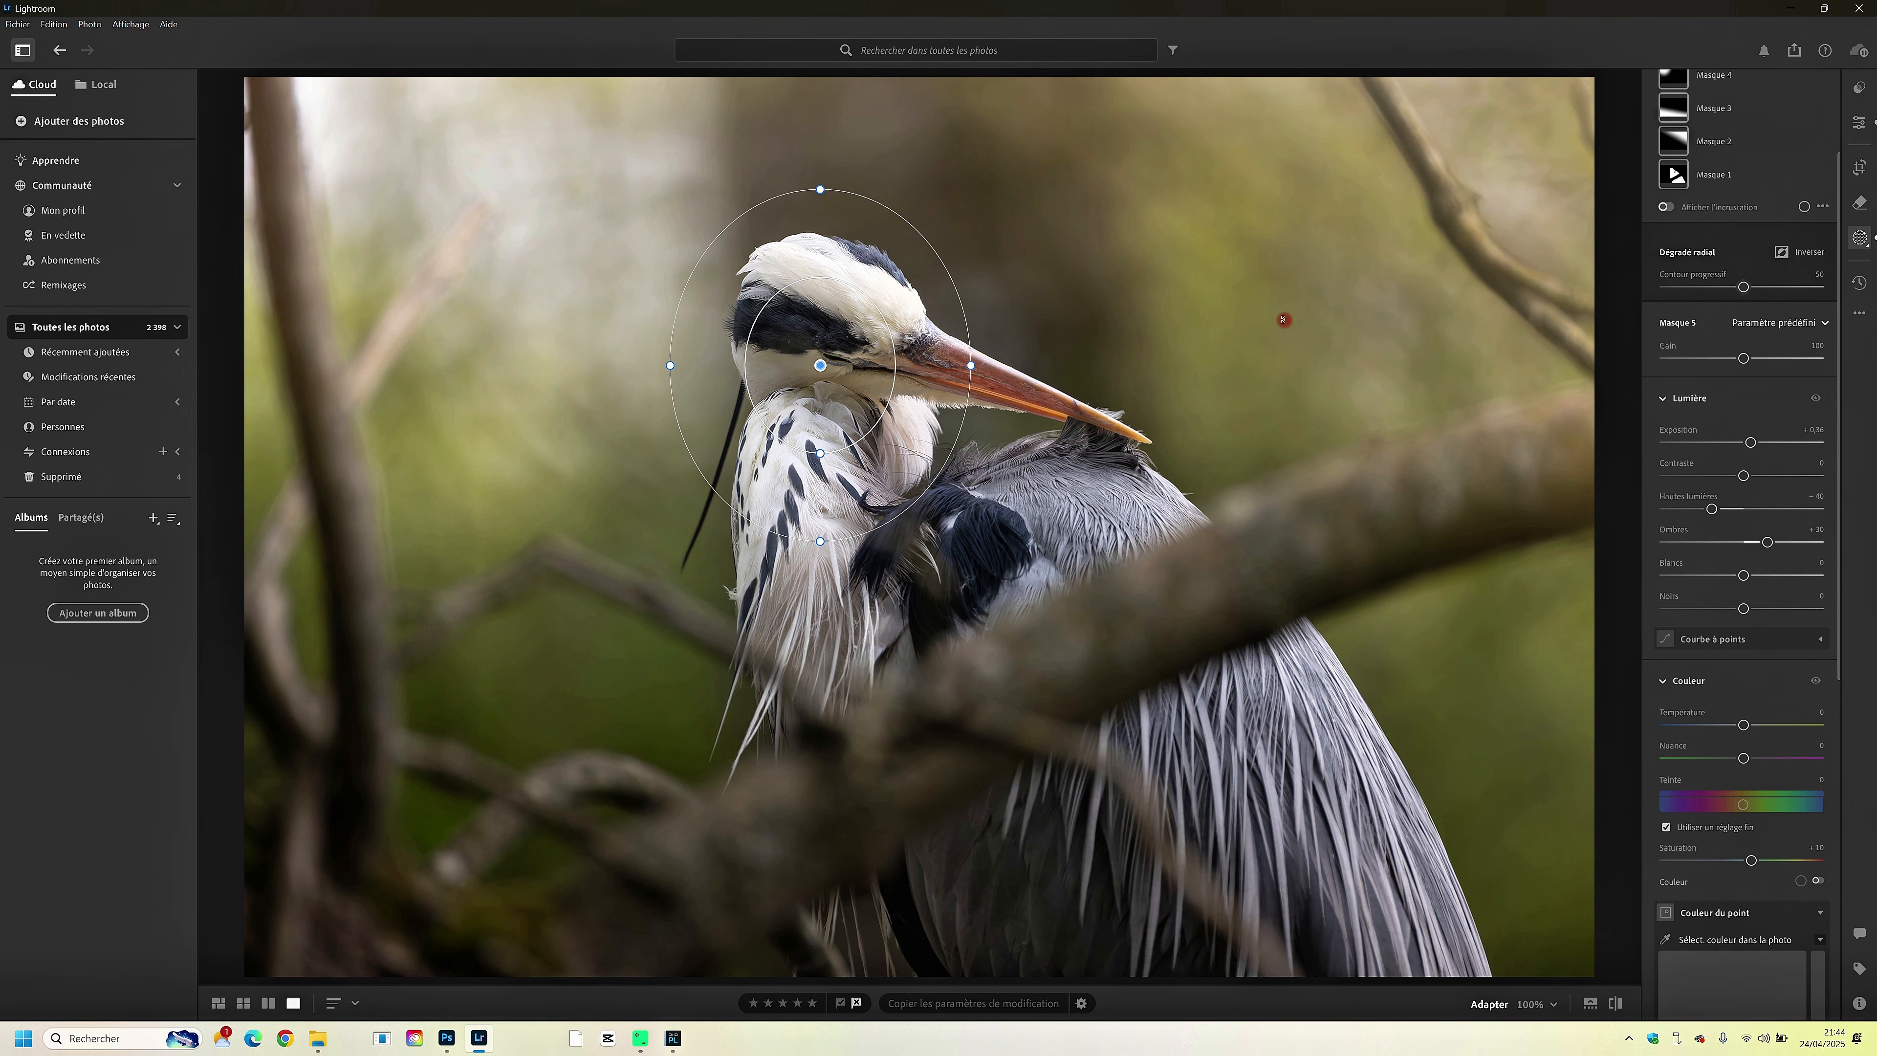
scroll(1801, 271, "up", 3)
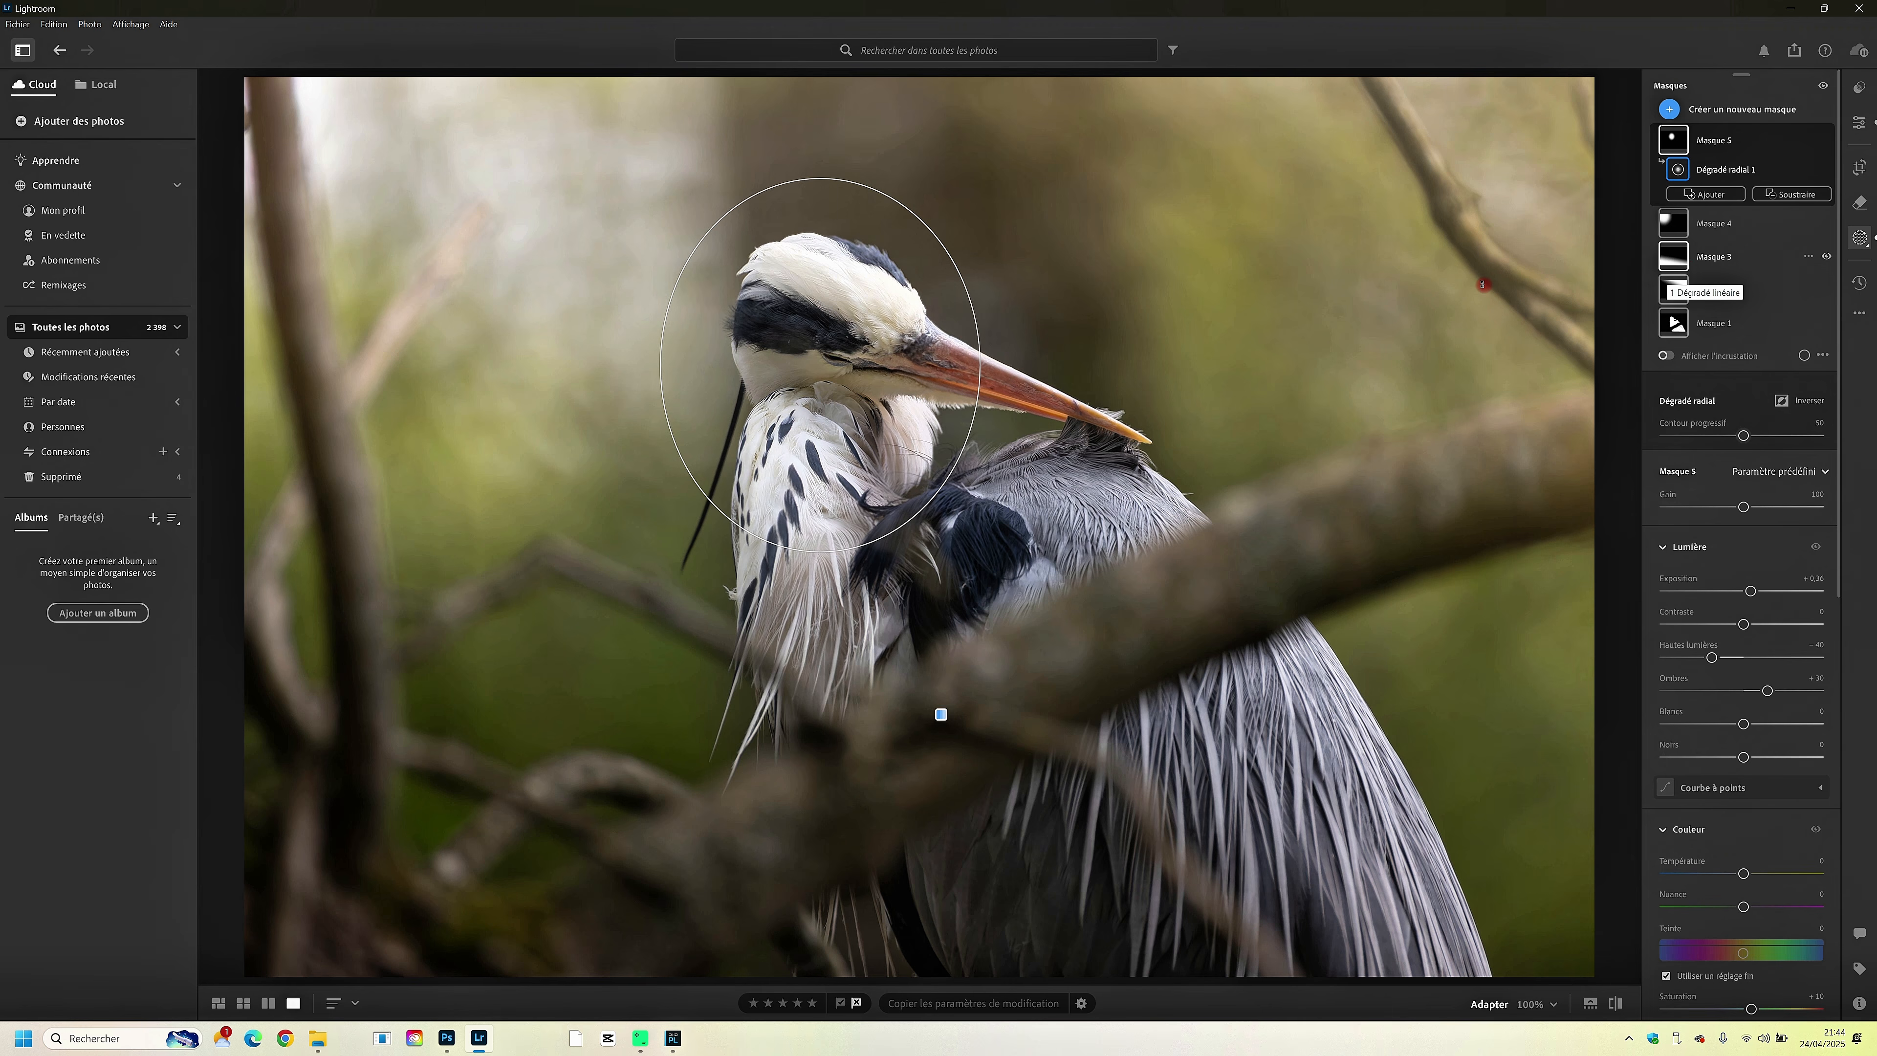
left_click(1751, 234)
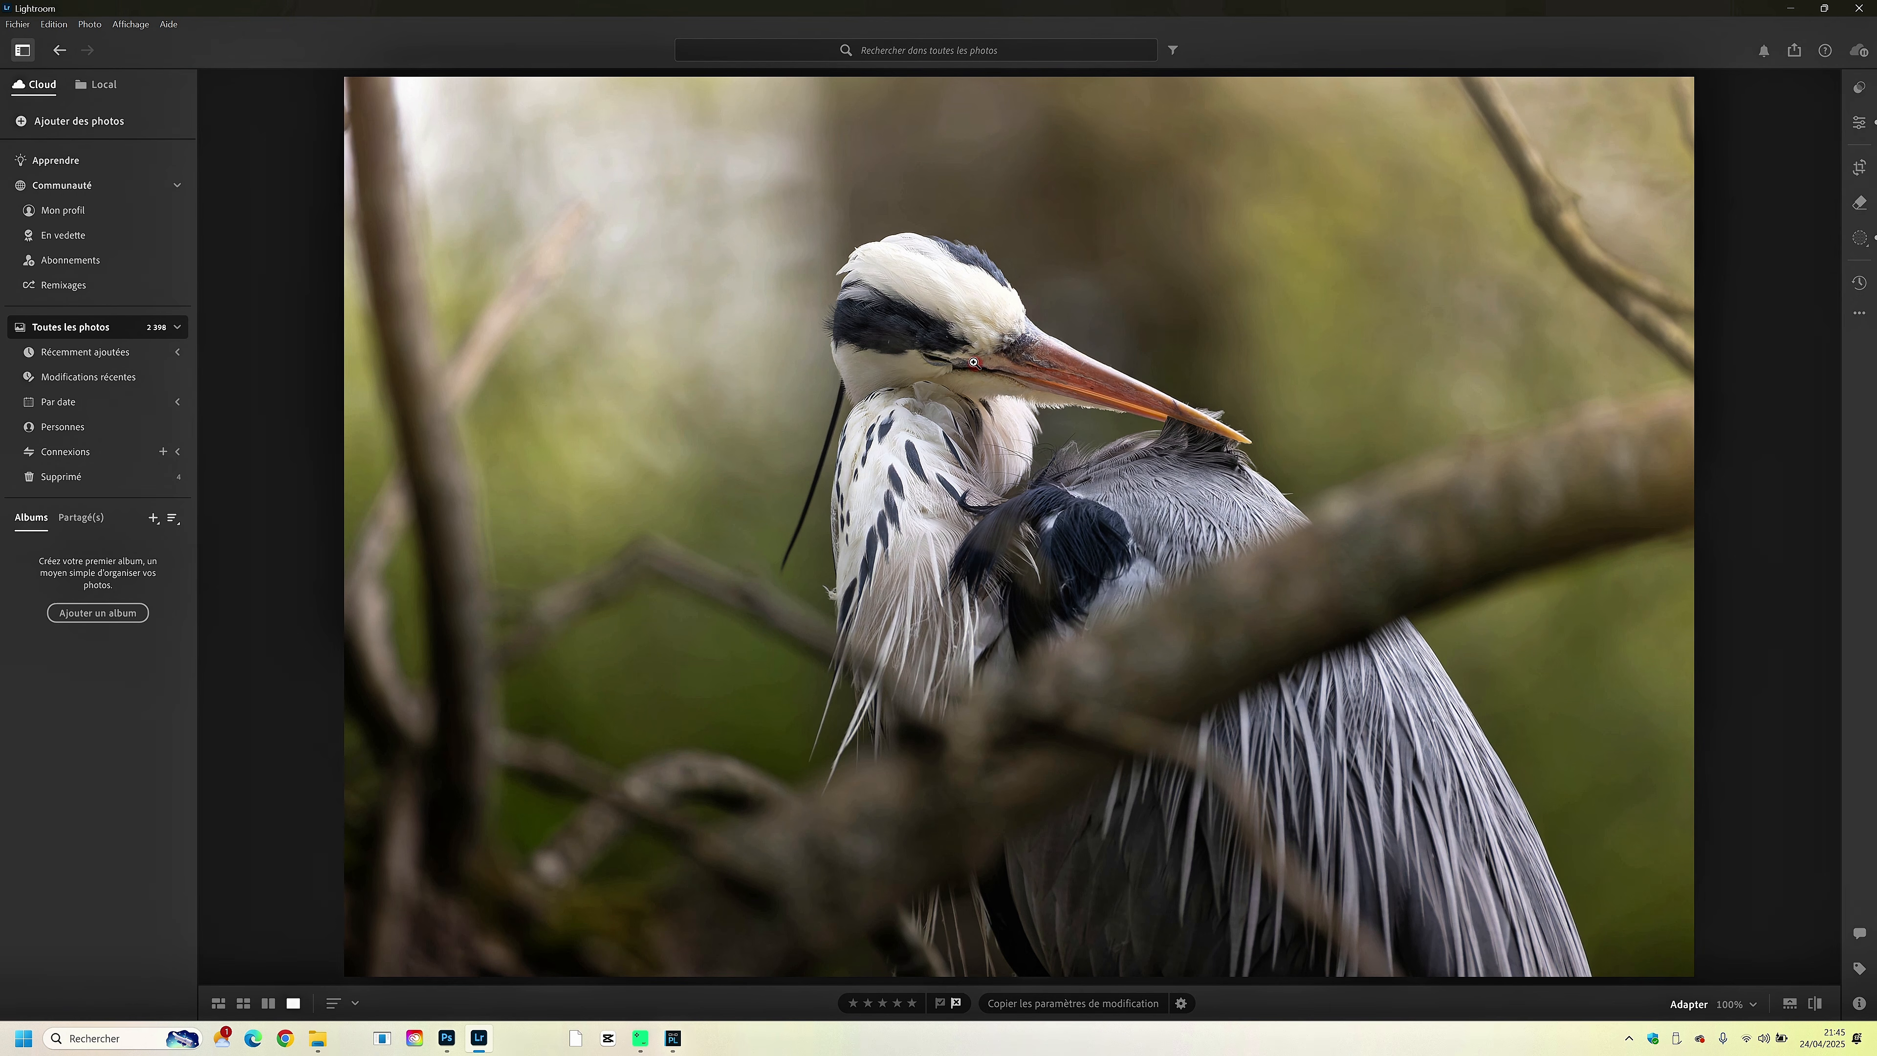
- Examine the photo's global light, colour, colour grading, effects and detail settings
left_click(1857, 126)
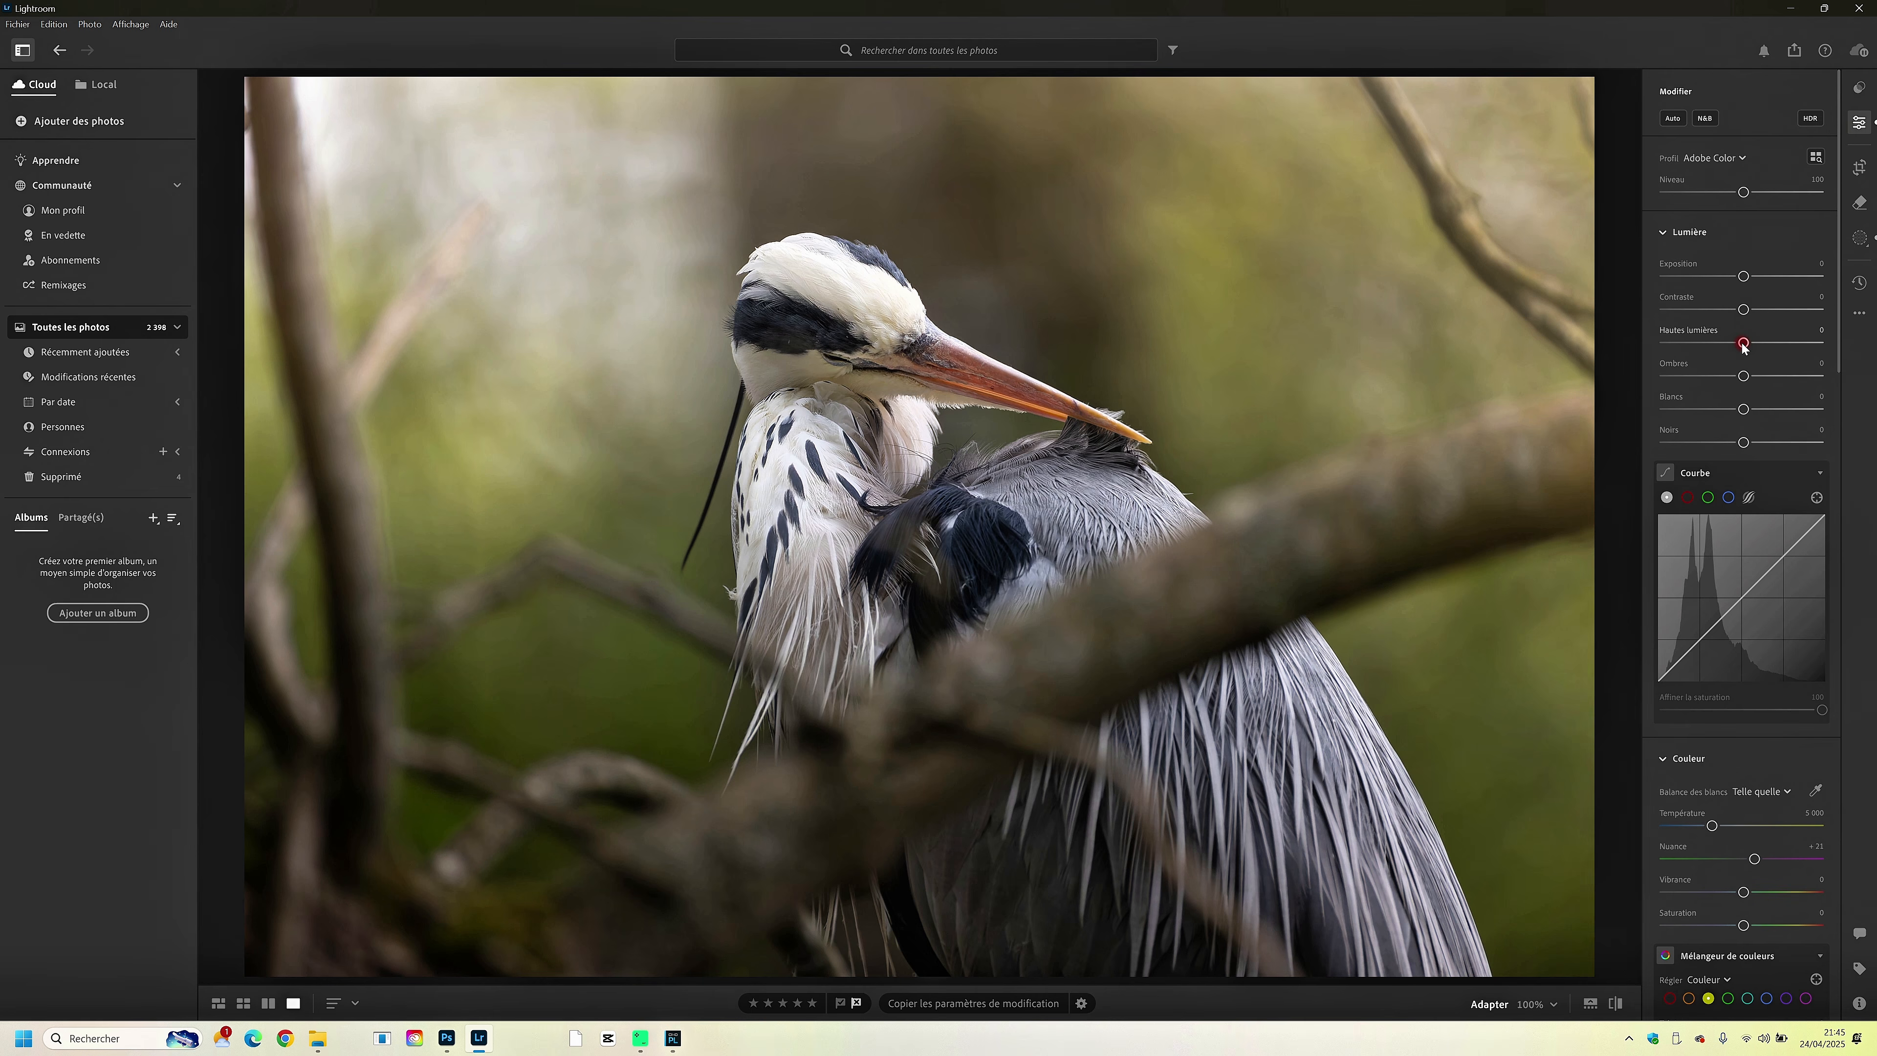
left_click_drag(1743, 345, 1737, 345)
scroll(1714, 637, "down", 5)
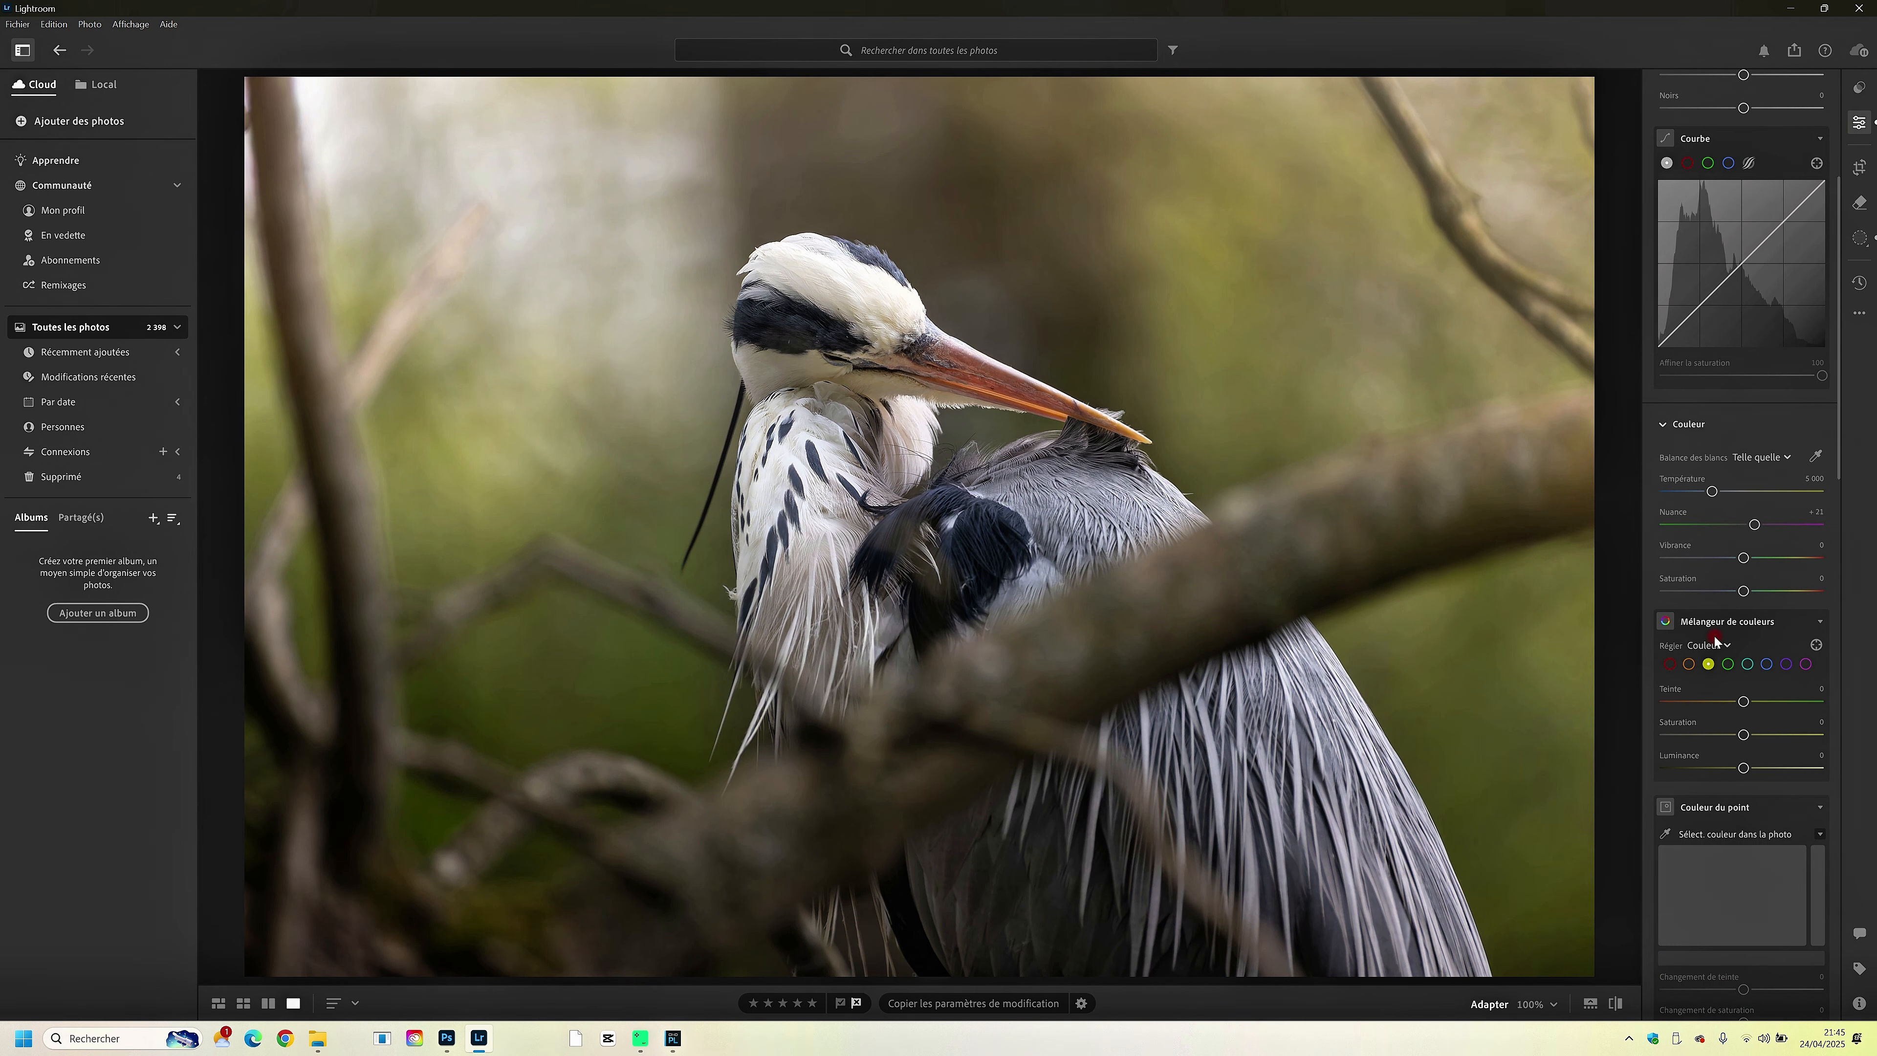
scroll(1715, 635, "down", 5)
scroll(1707, 654, "down", 5)
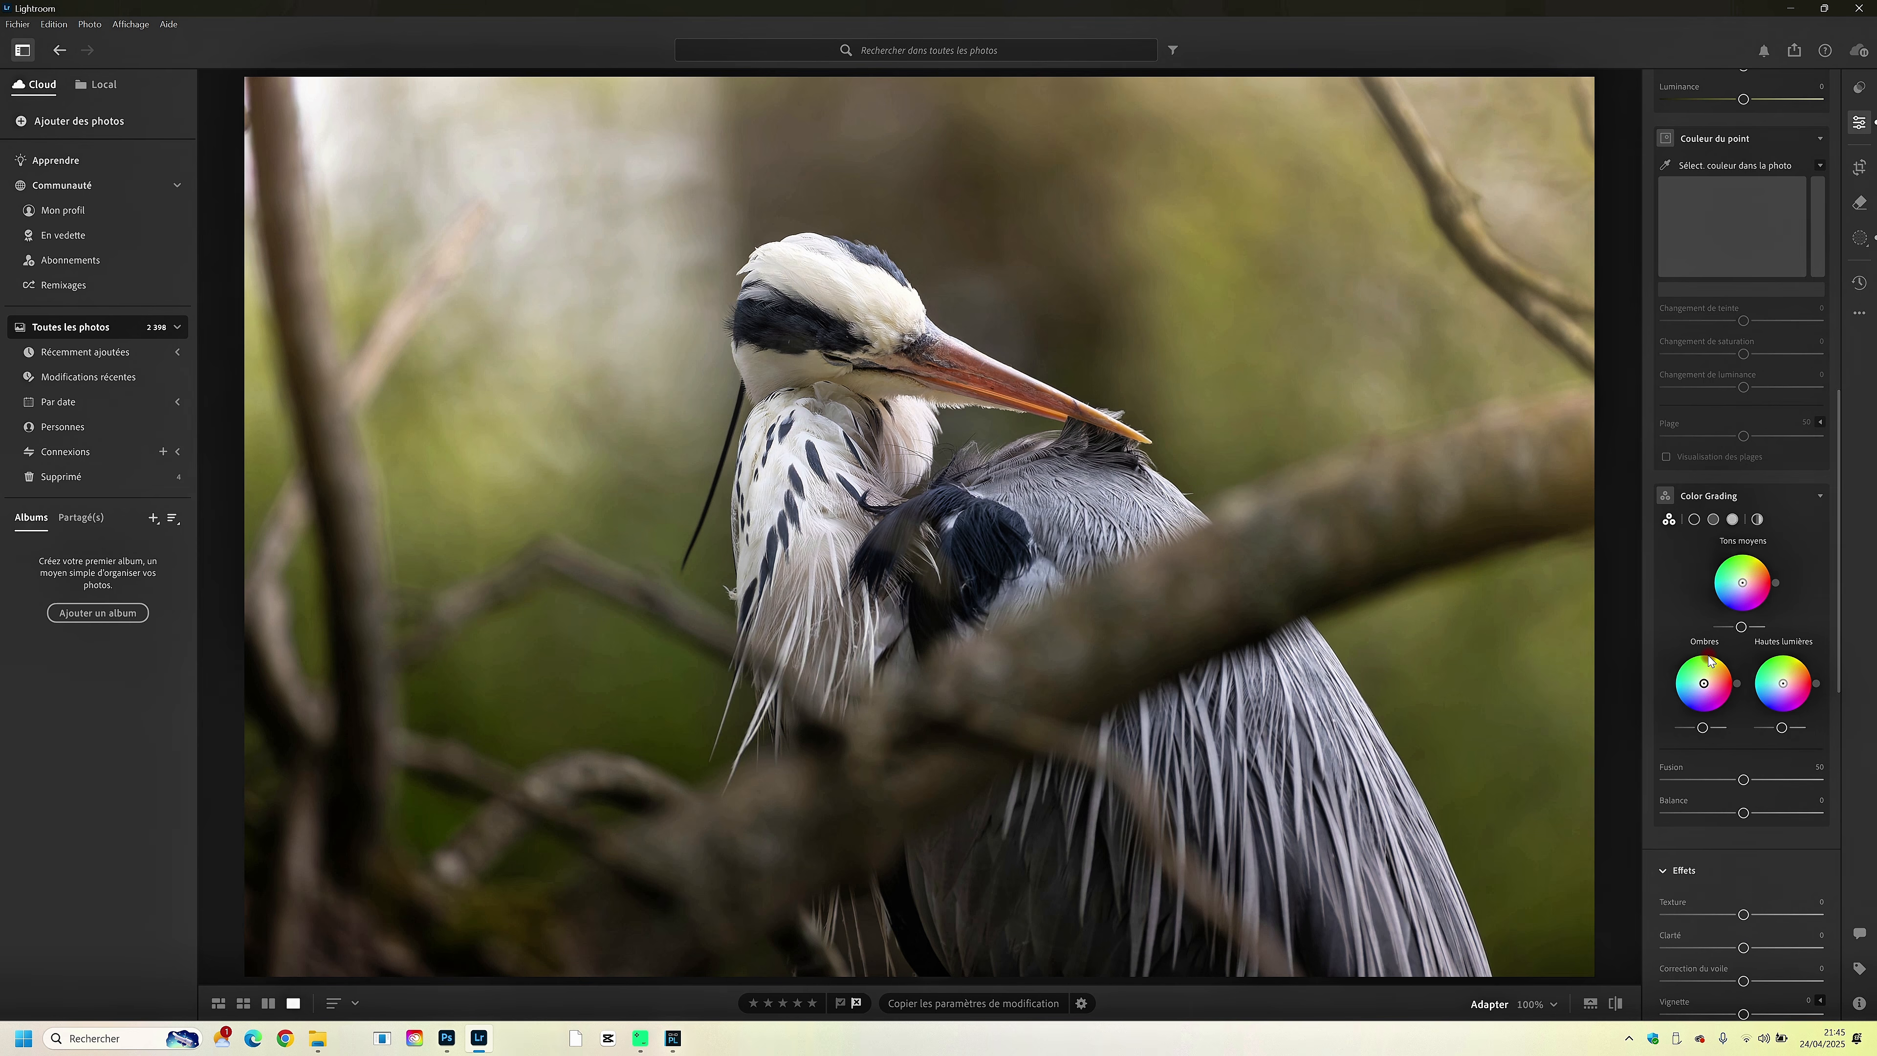
scroll(1709, 661, "down", 6)
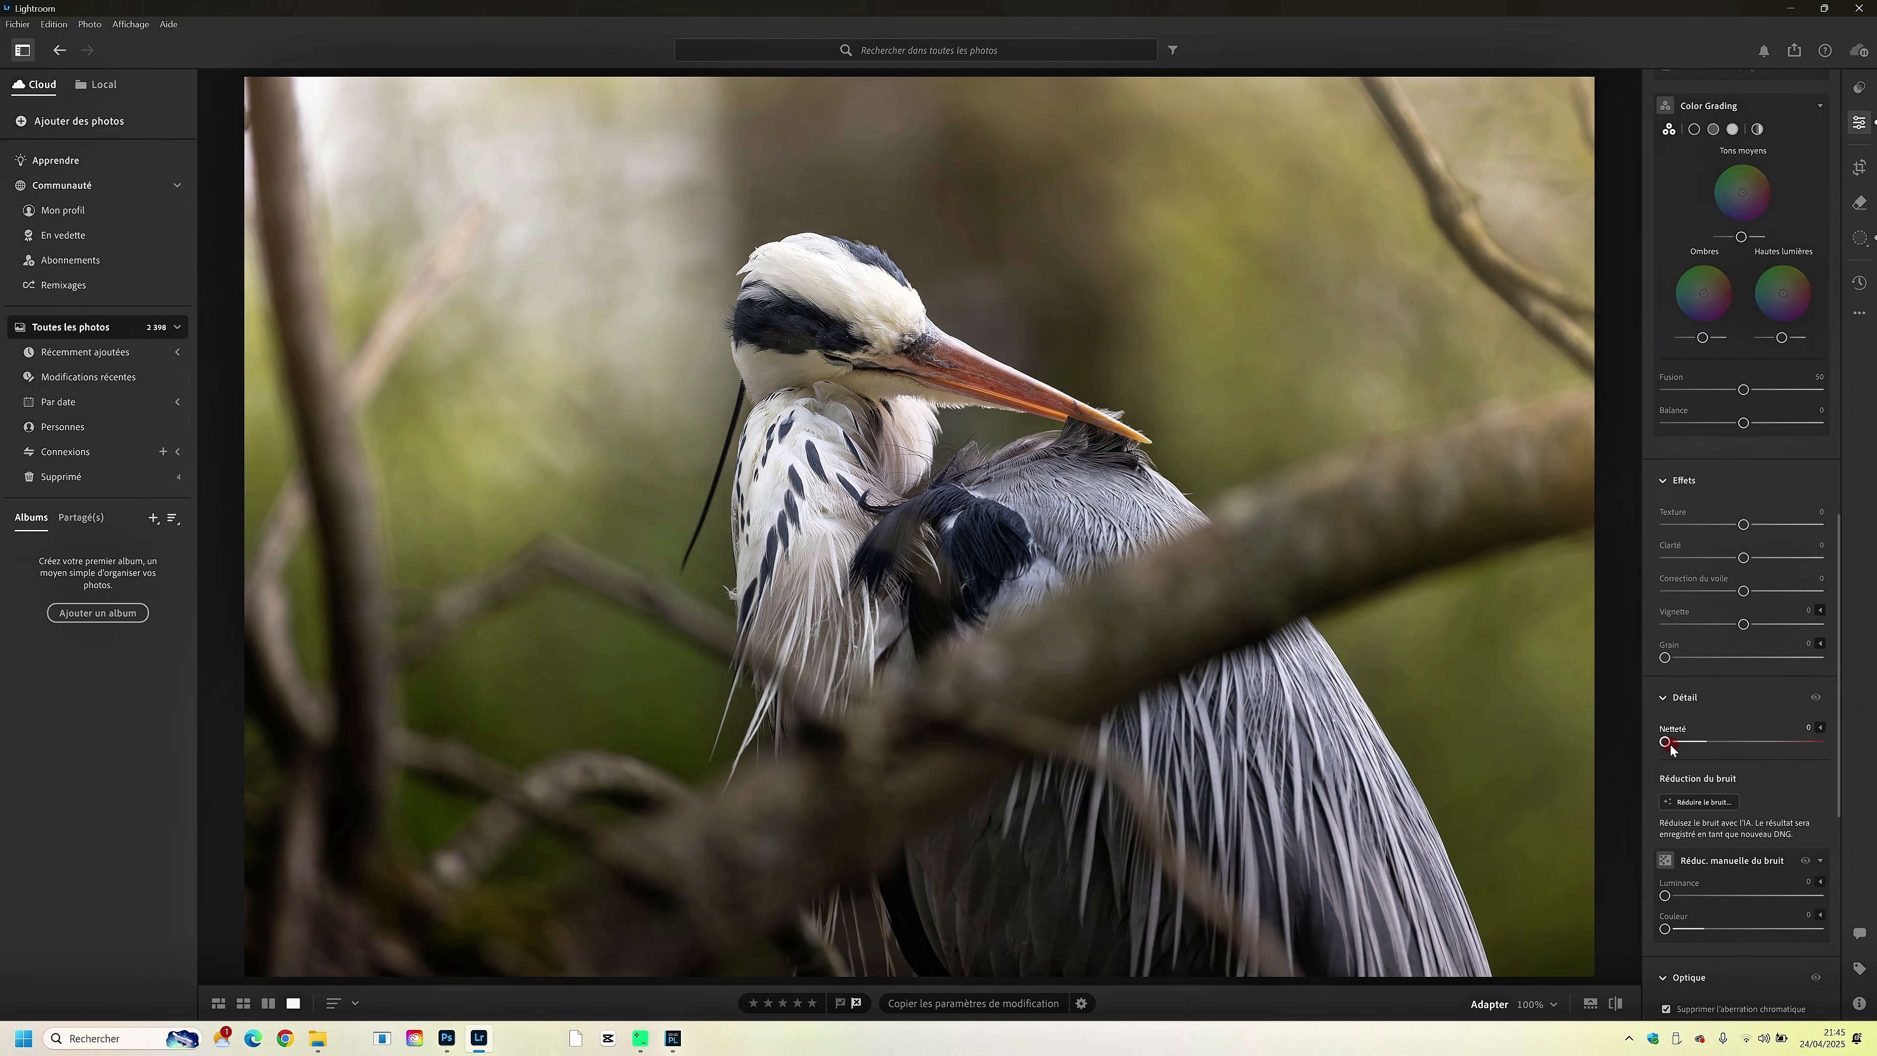
left_click(1672, 742)
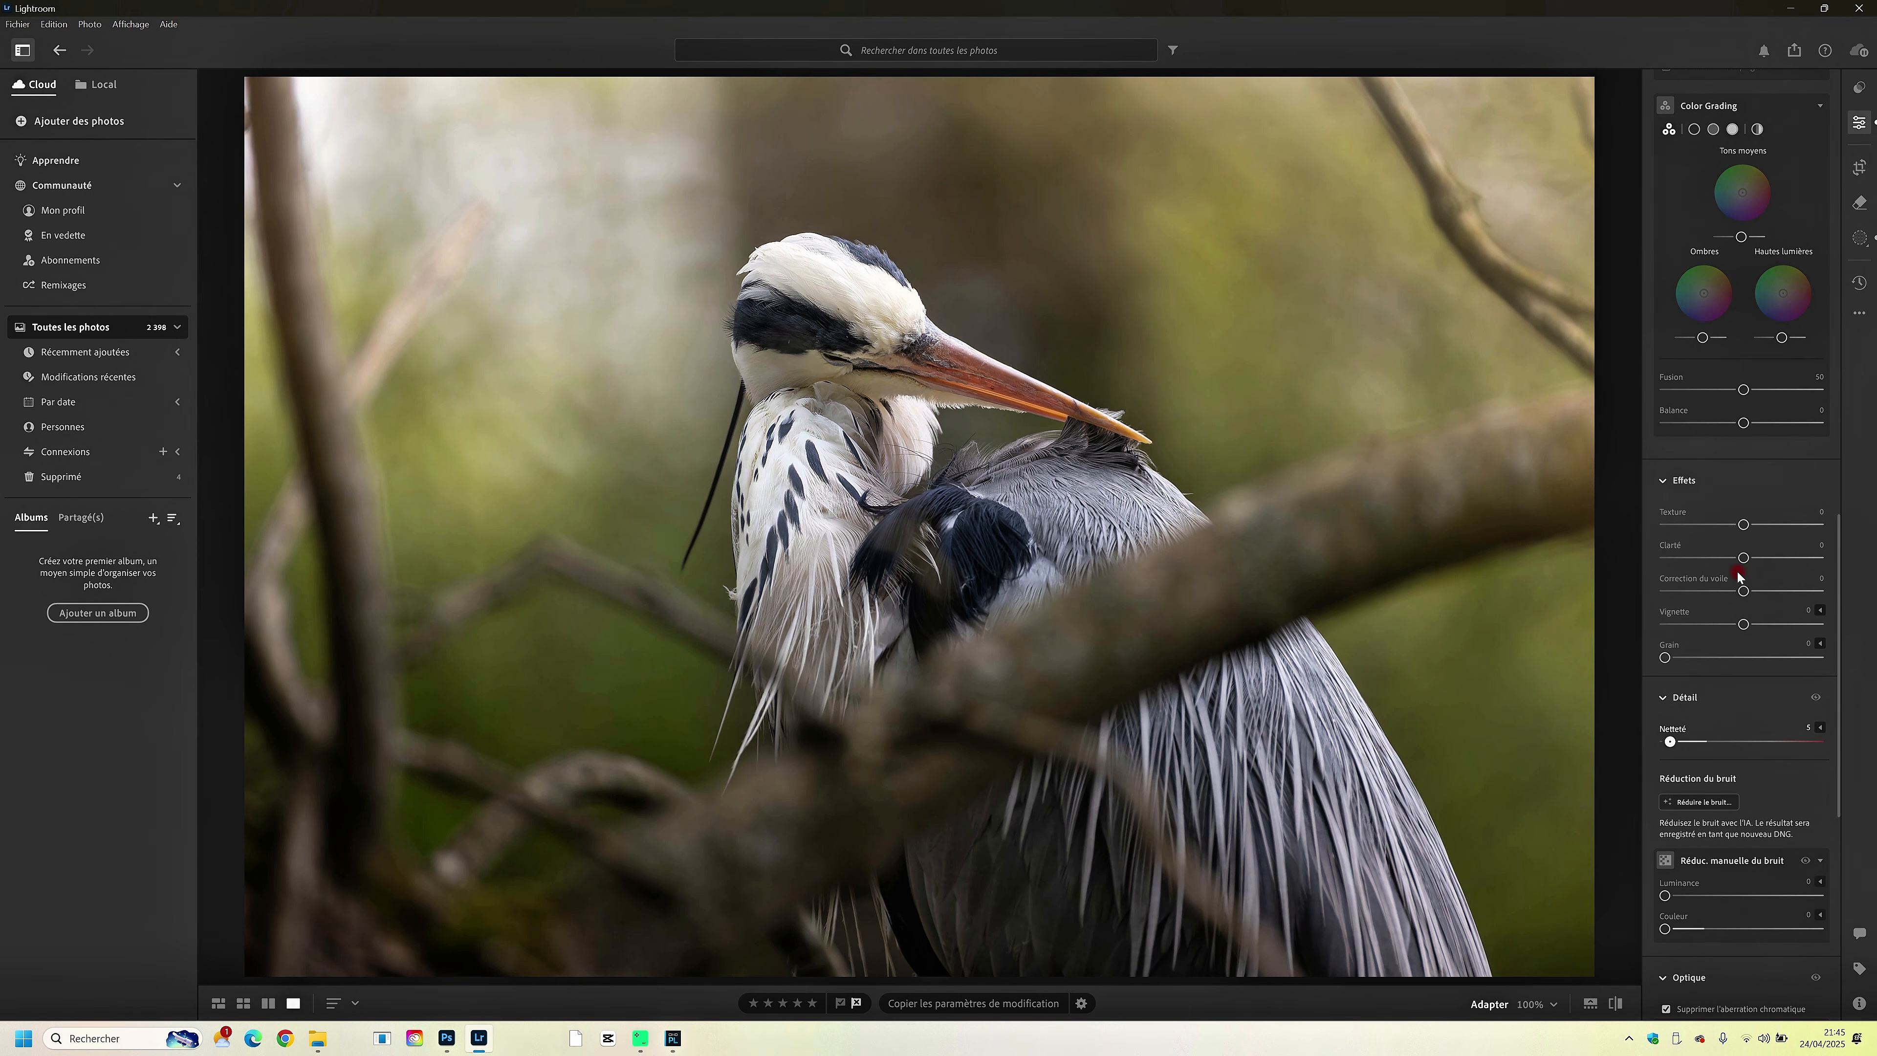
left_click(1744, 525)
left_click(1858, 124)
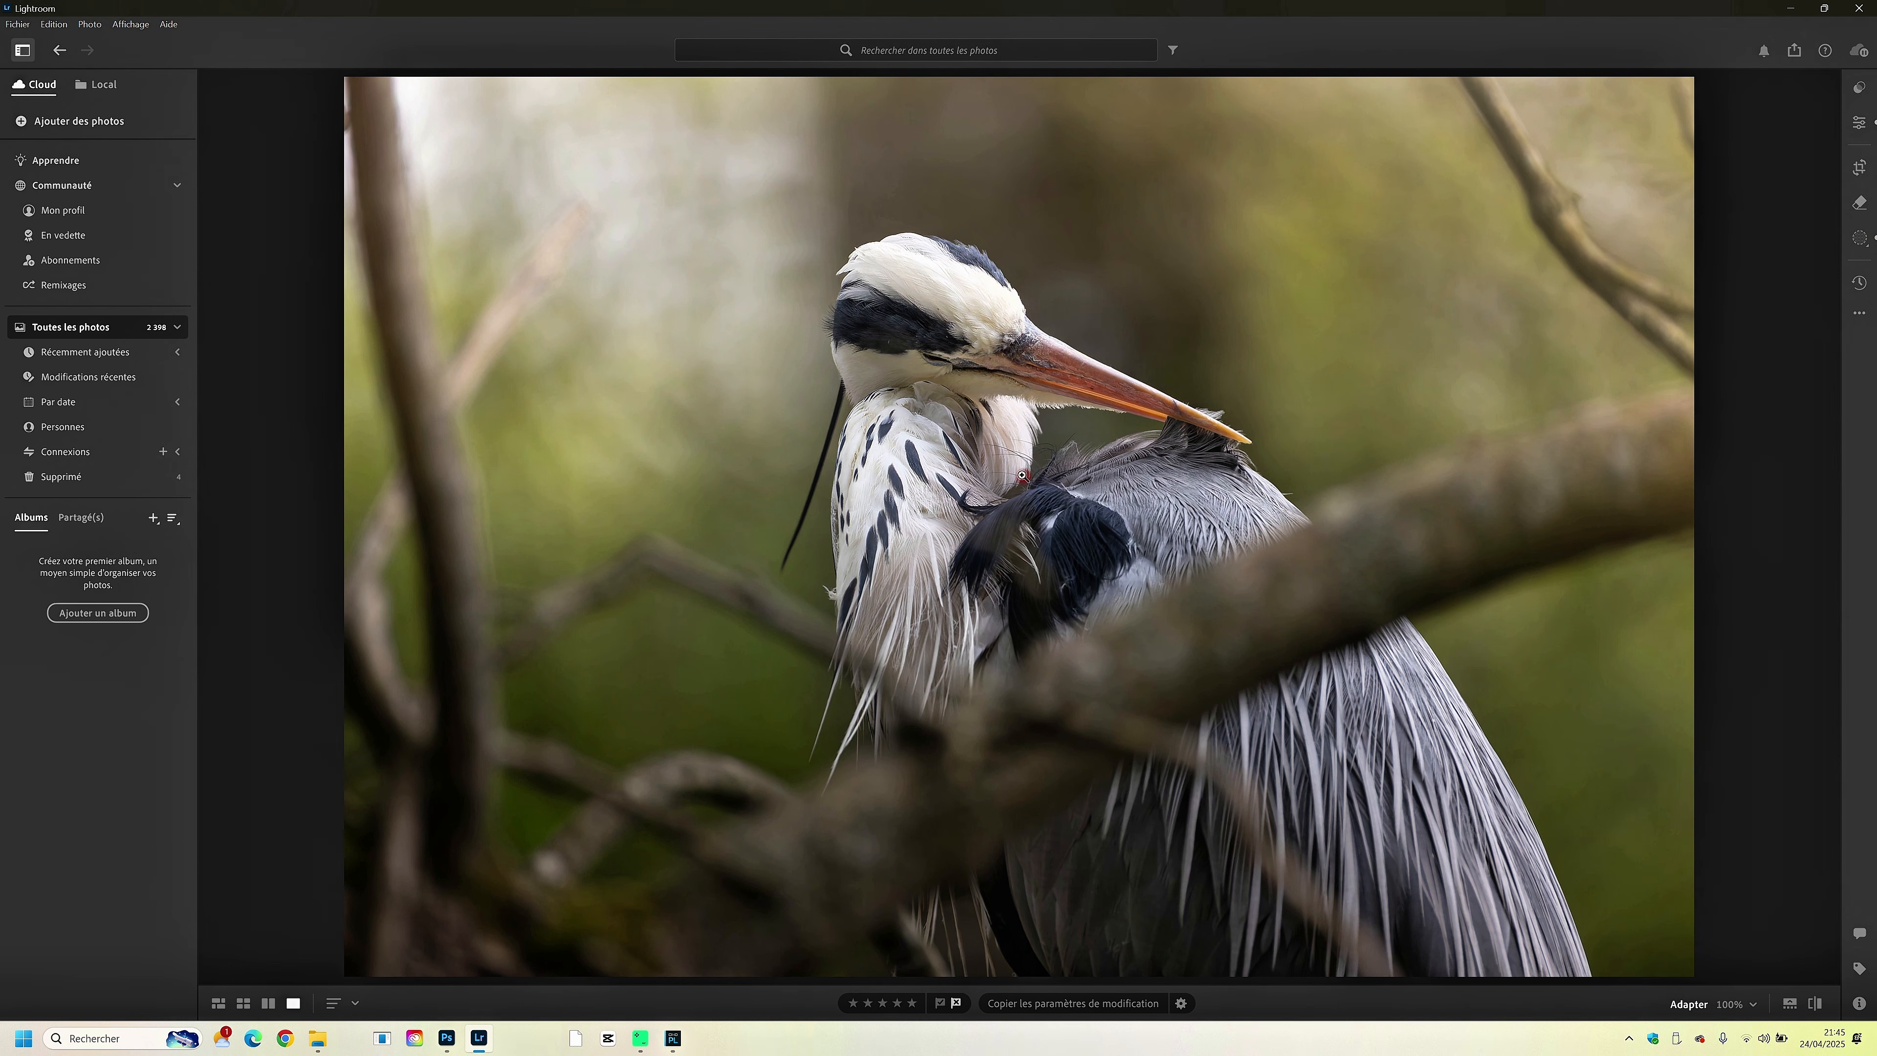
- Export the retouched heron photo as a JPG into the Bureau folder
left_click(1795, 49)
left_click(1634, 210)
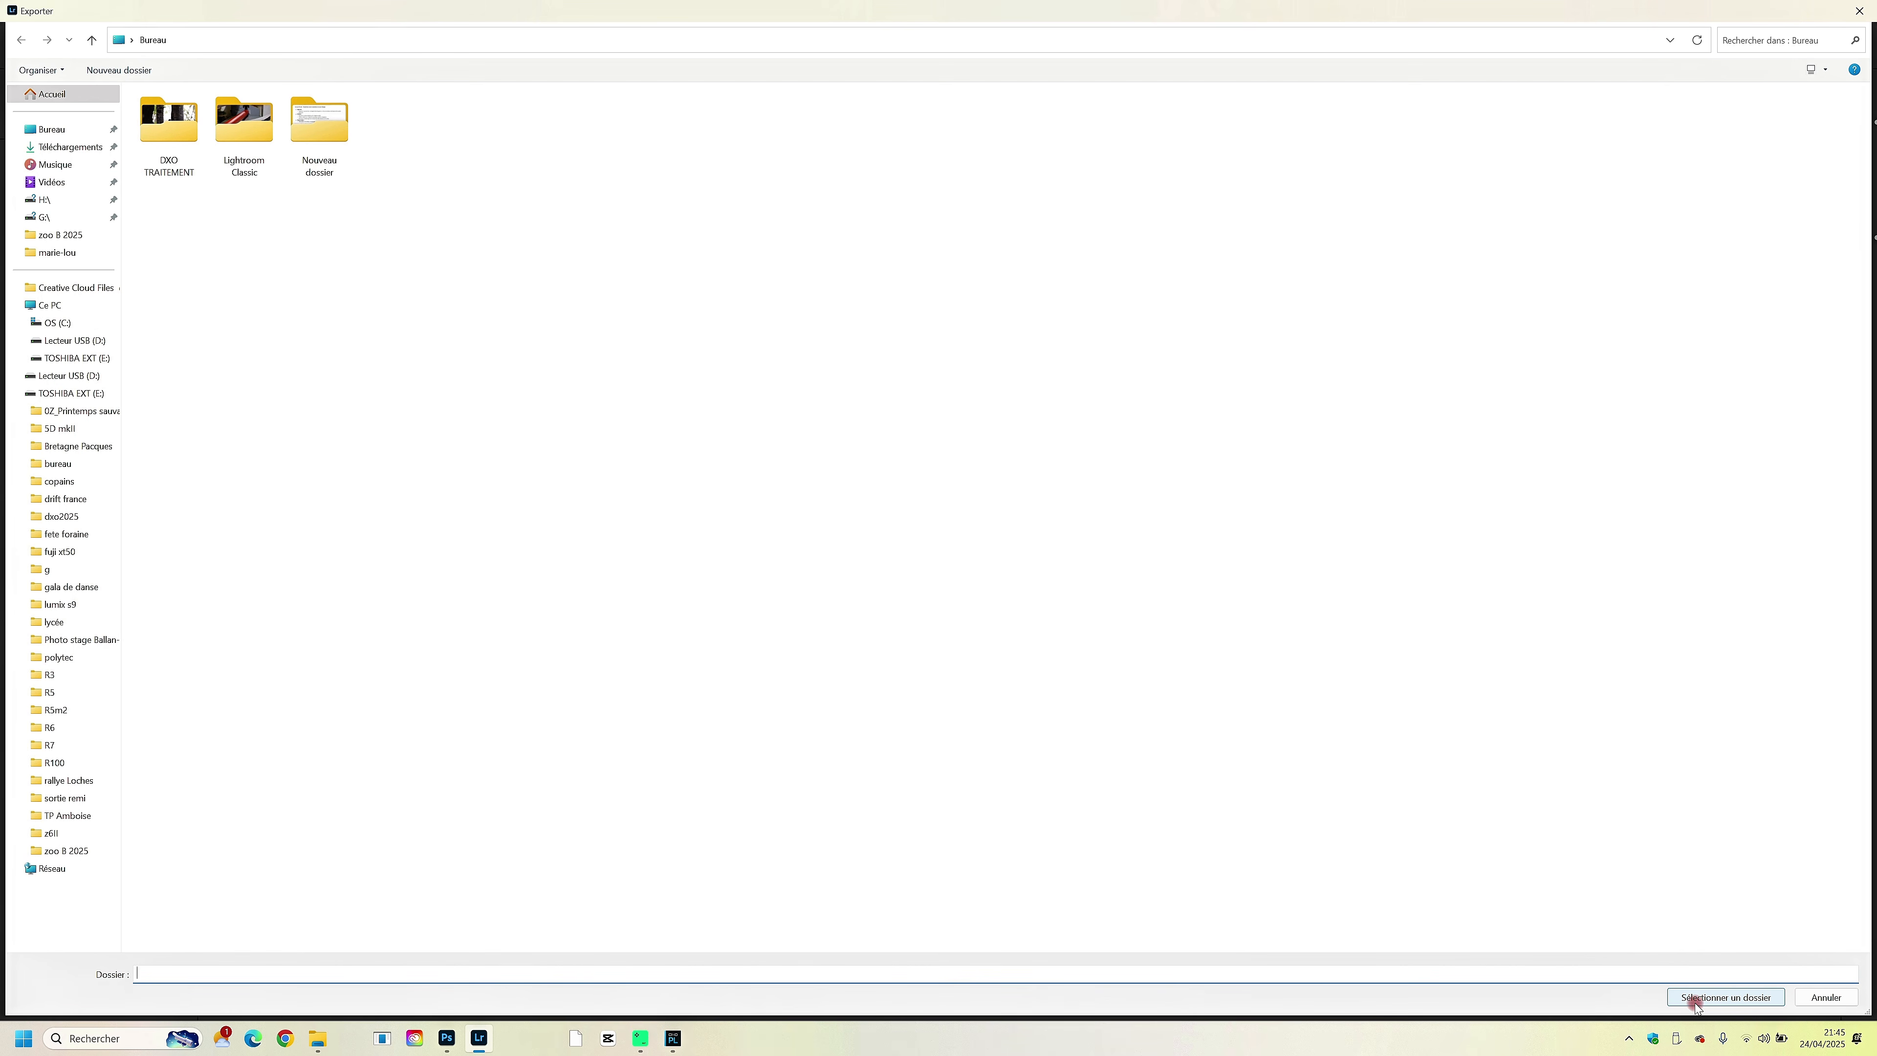
left_click(1692, 1002)
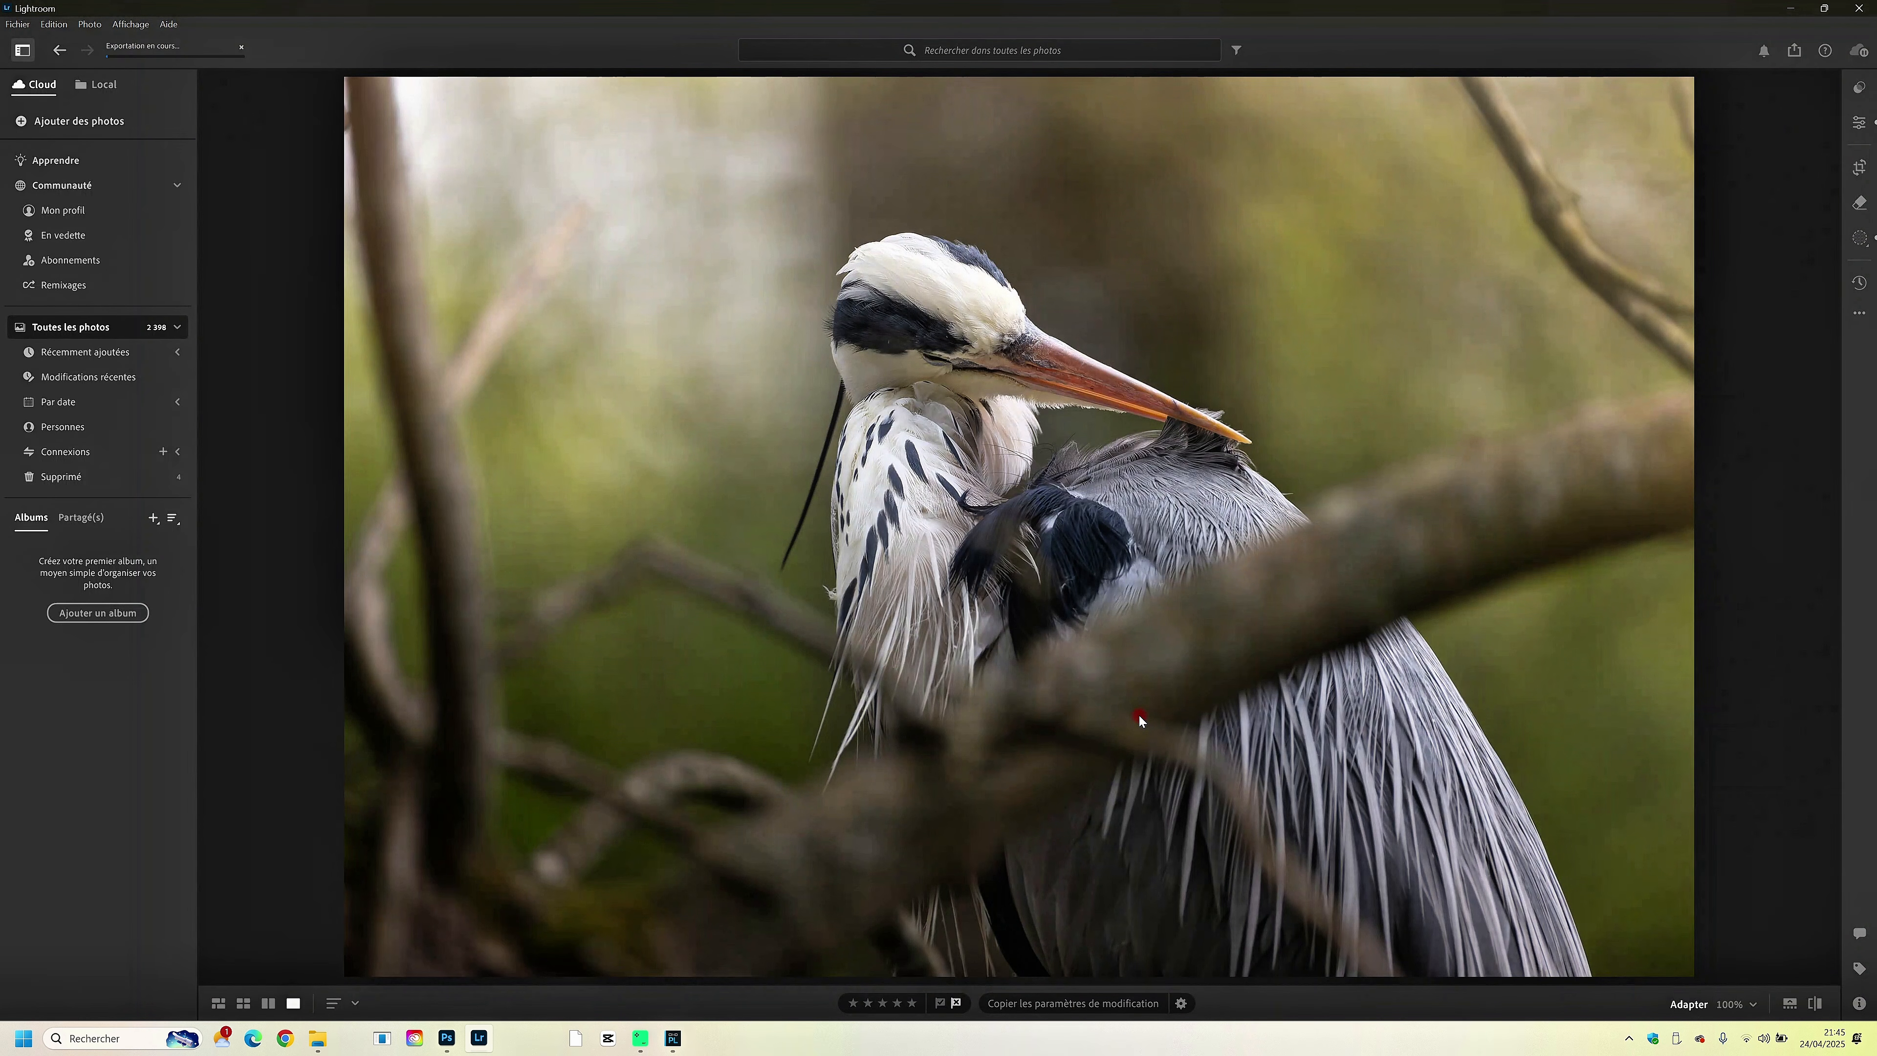
- Inspect the heron's head, beak and neck feathers at 100% magnification
left_click(1009, 417)
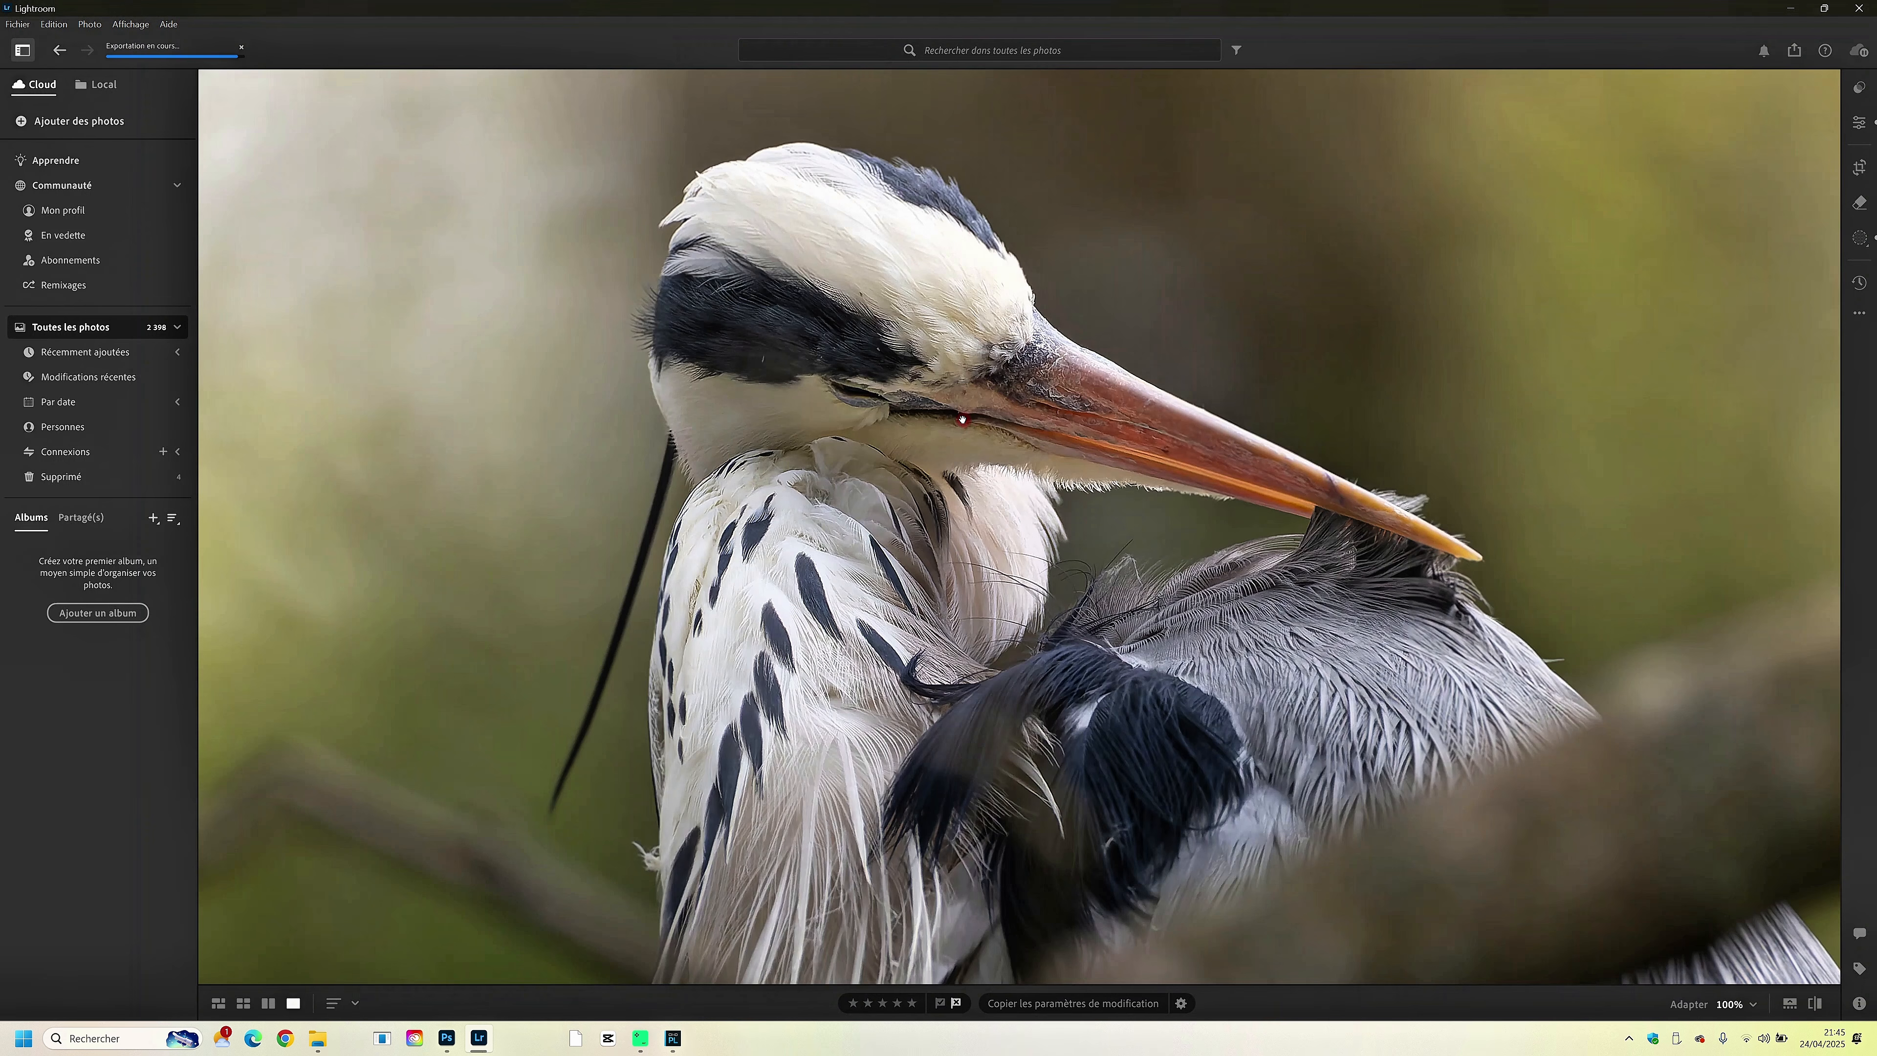
left_click_drag(962, 419, 927, 533)
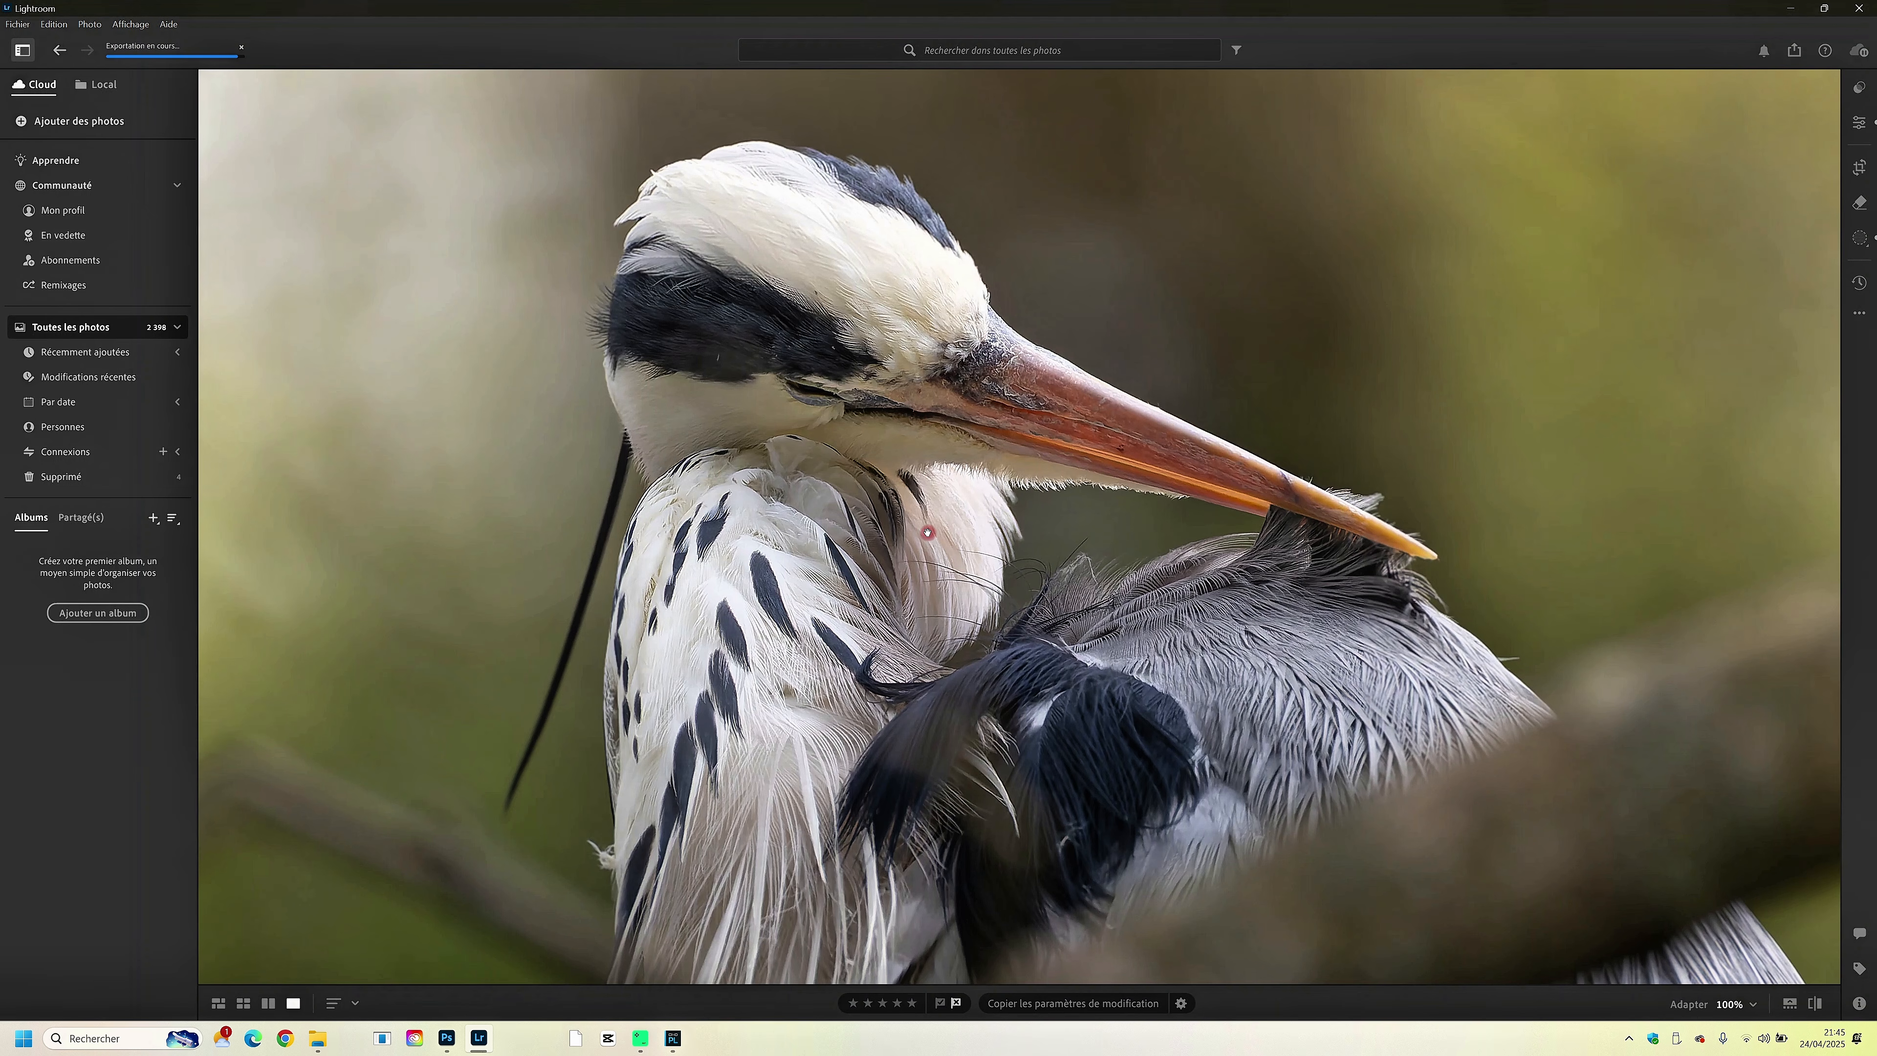
left_click_drag(927, 532, 916, 526)
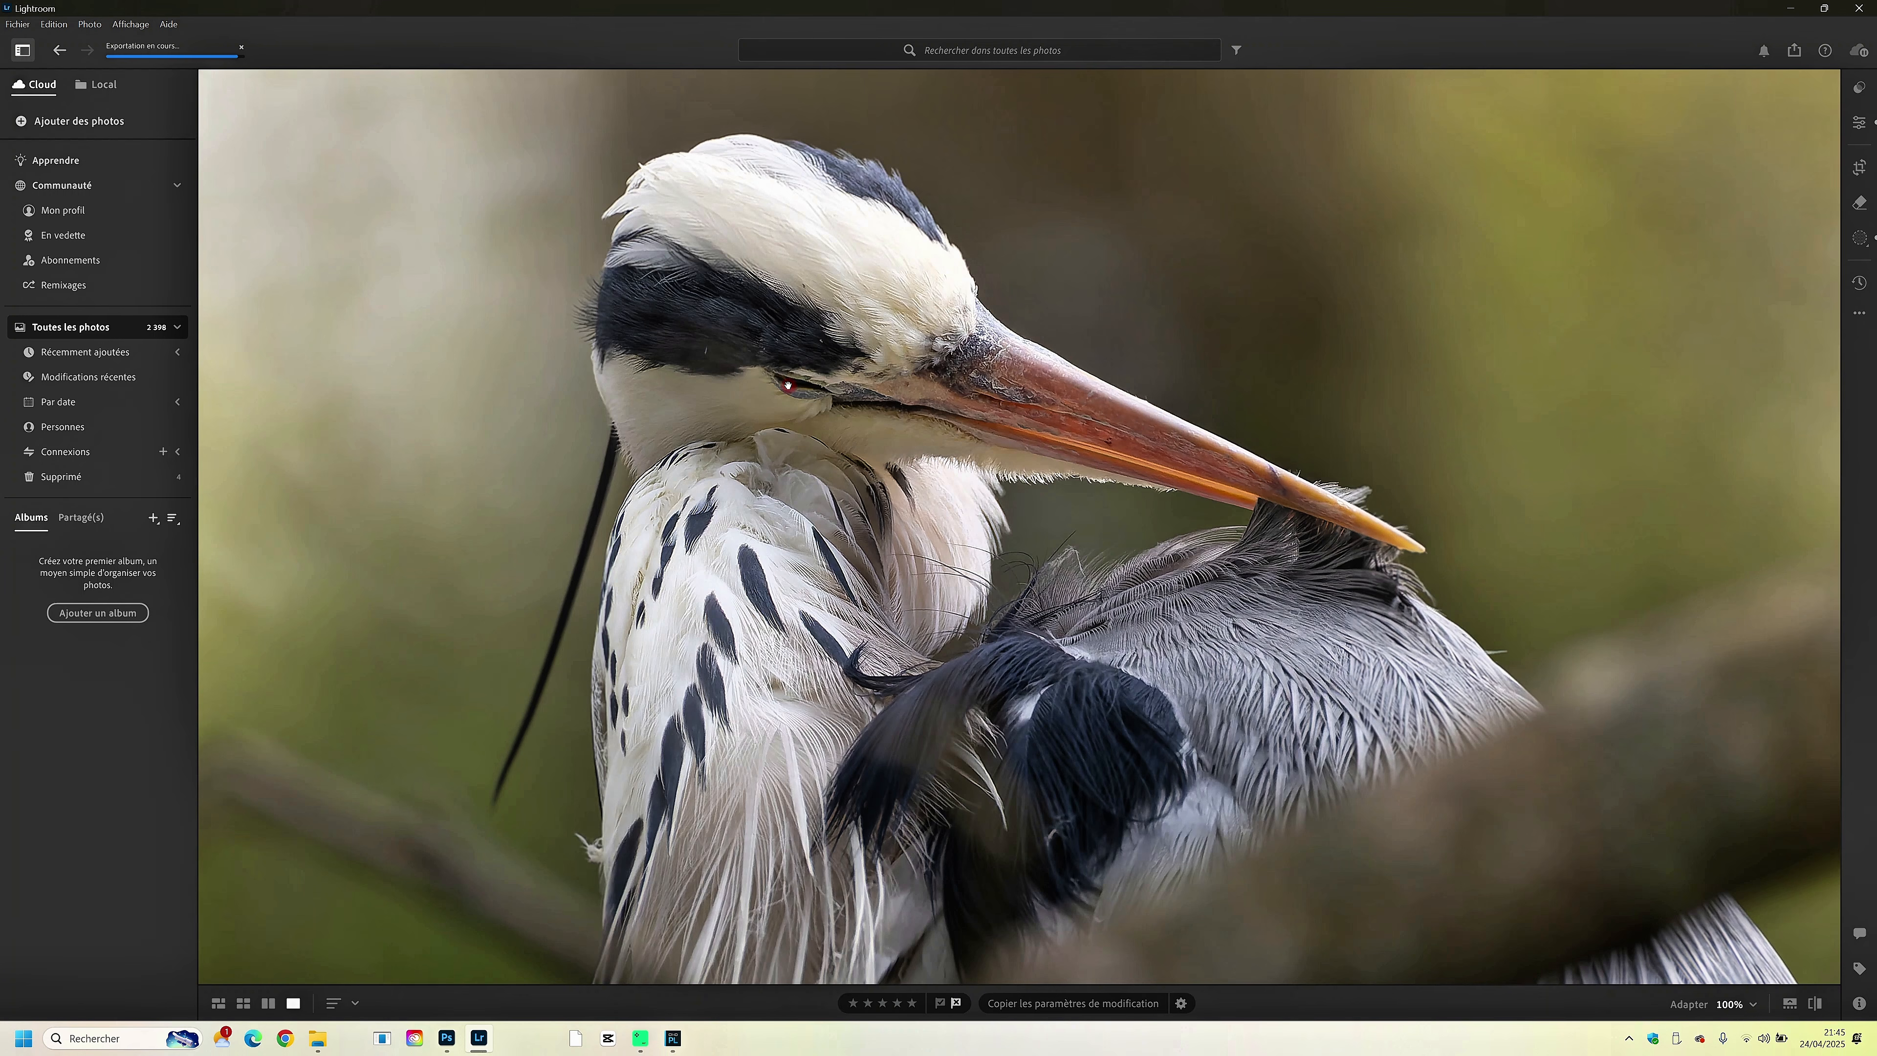
left_click(869, 408)
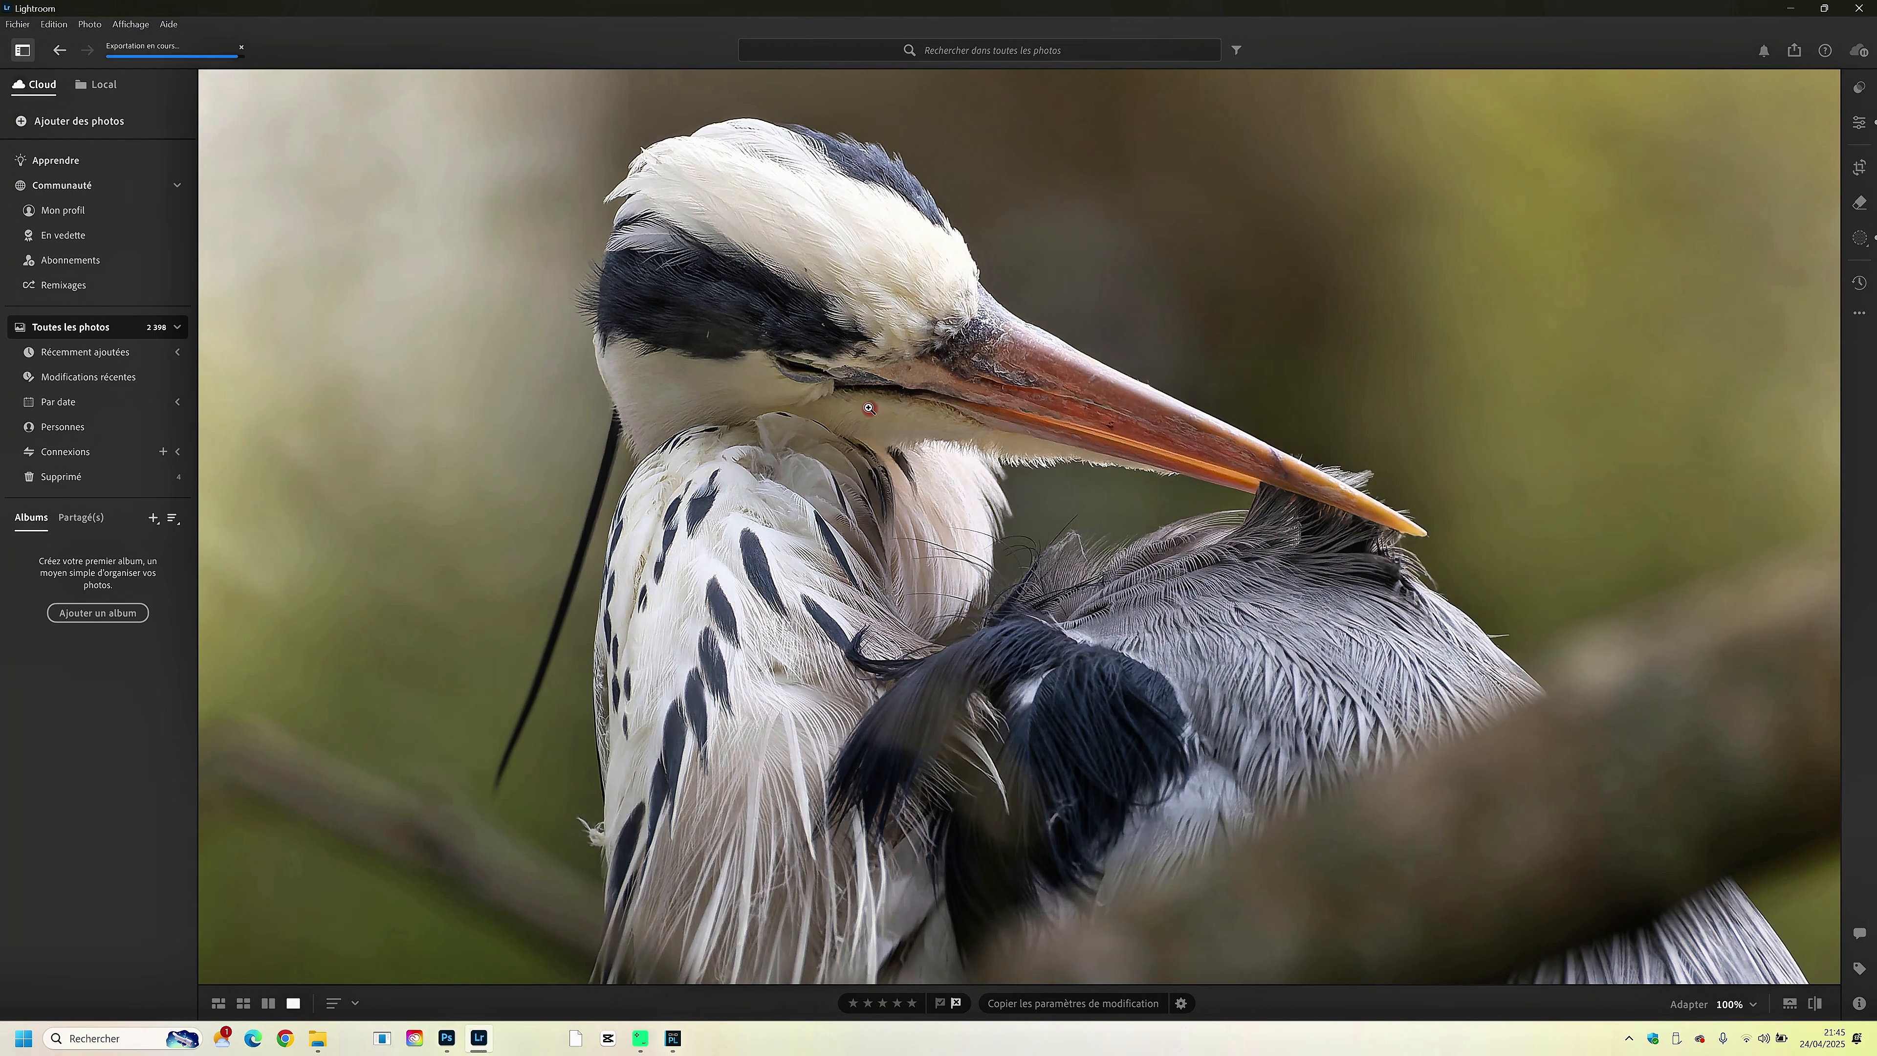
left_click(870, 409)
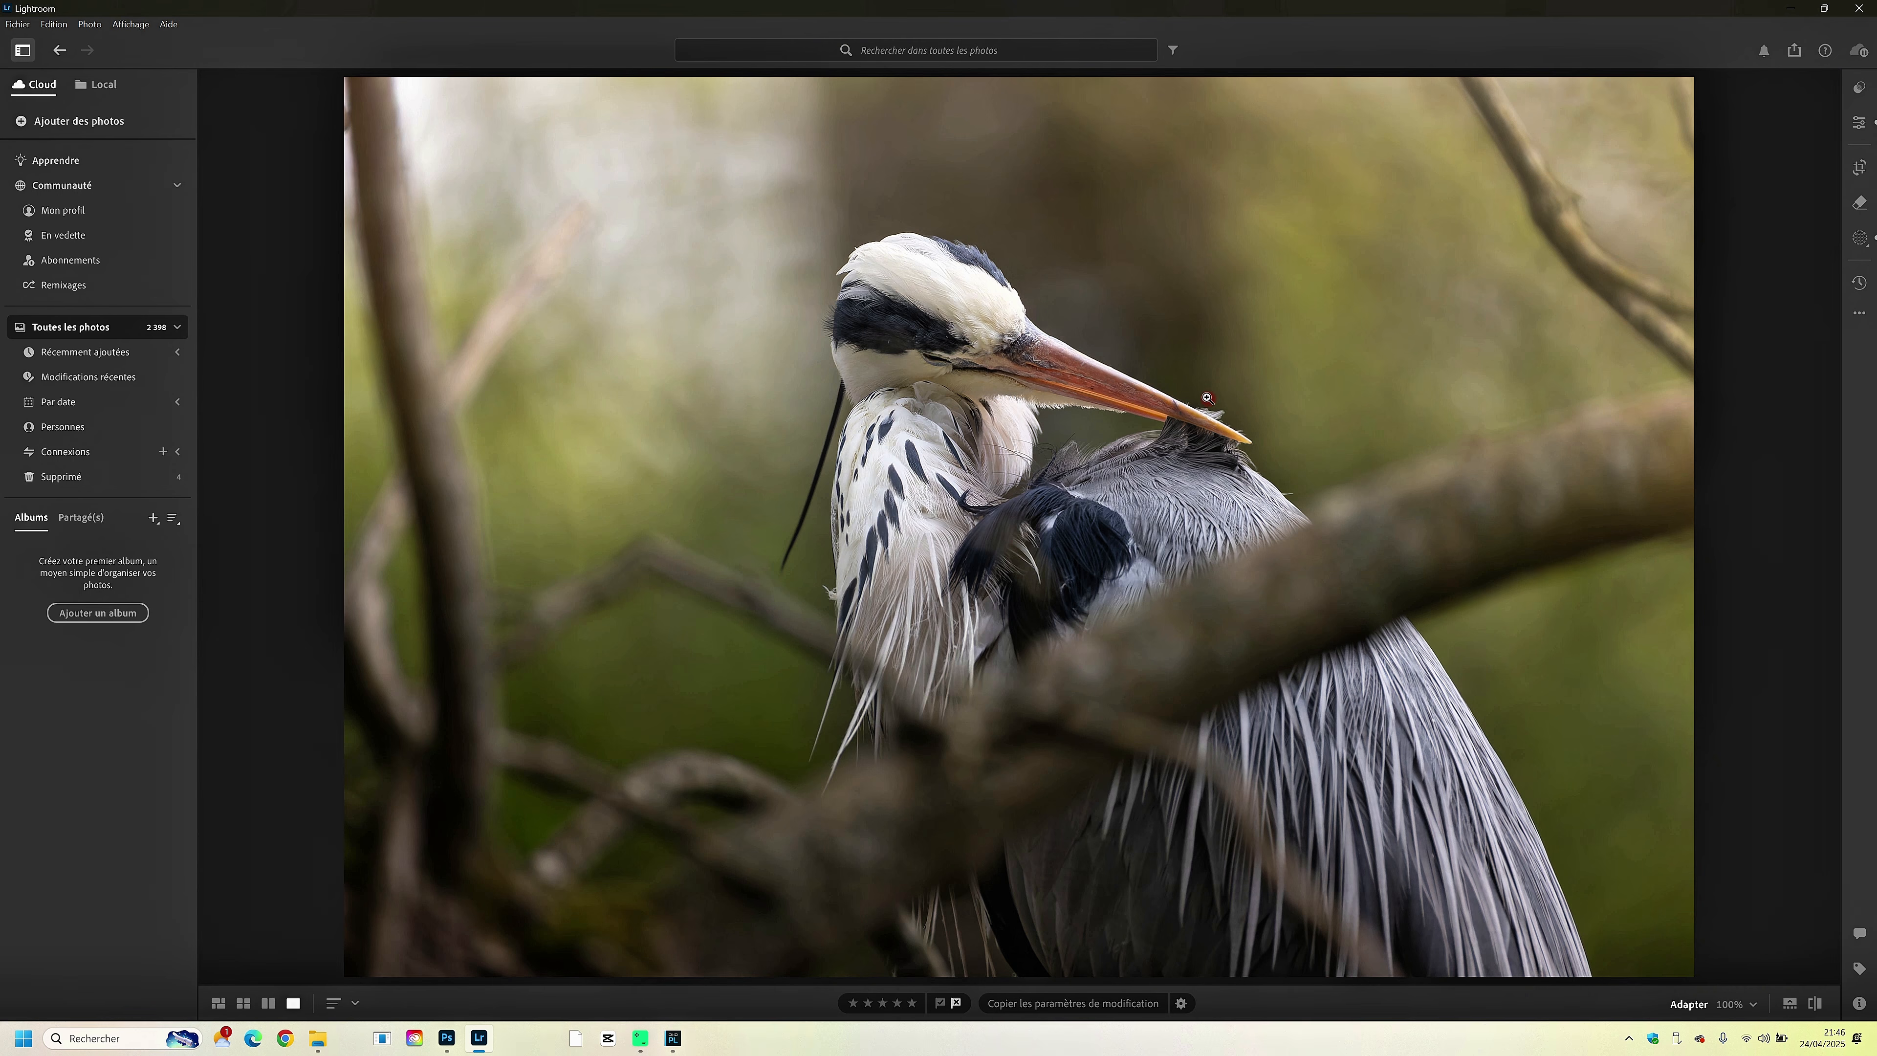
left_click(916, 375)
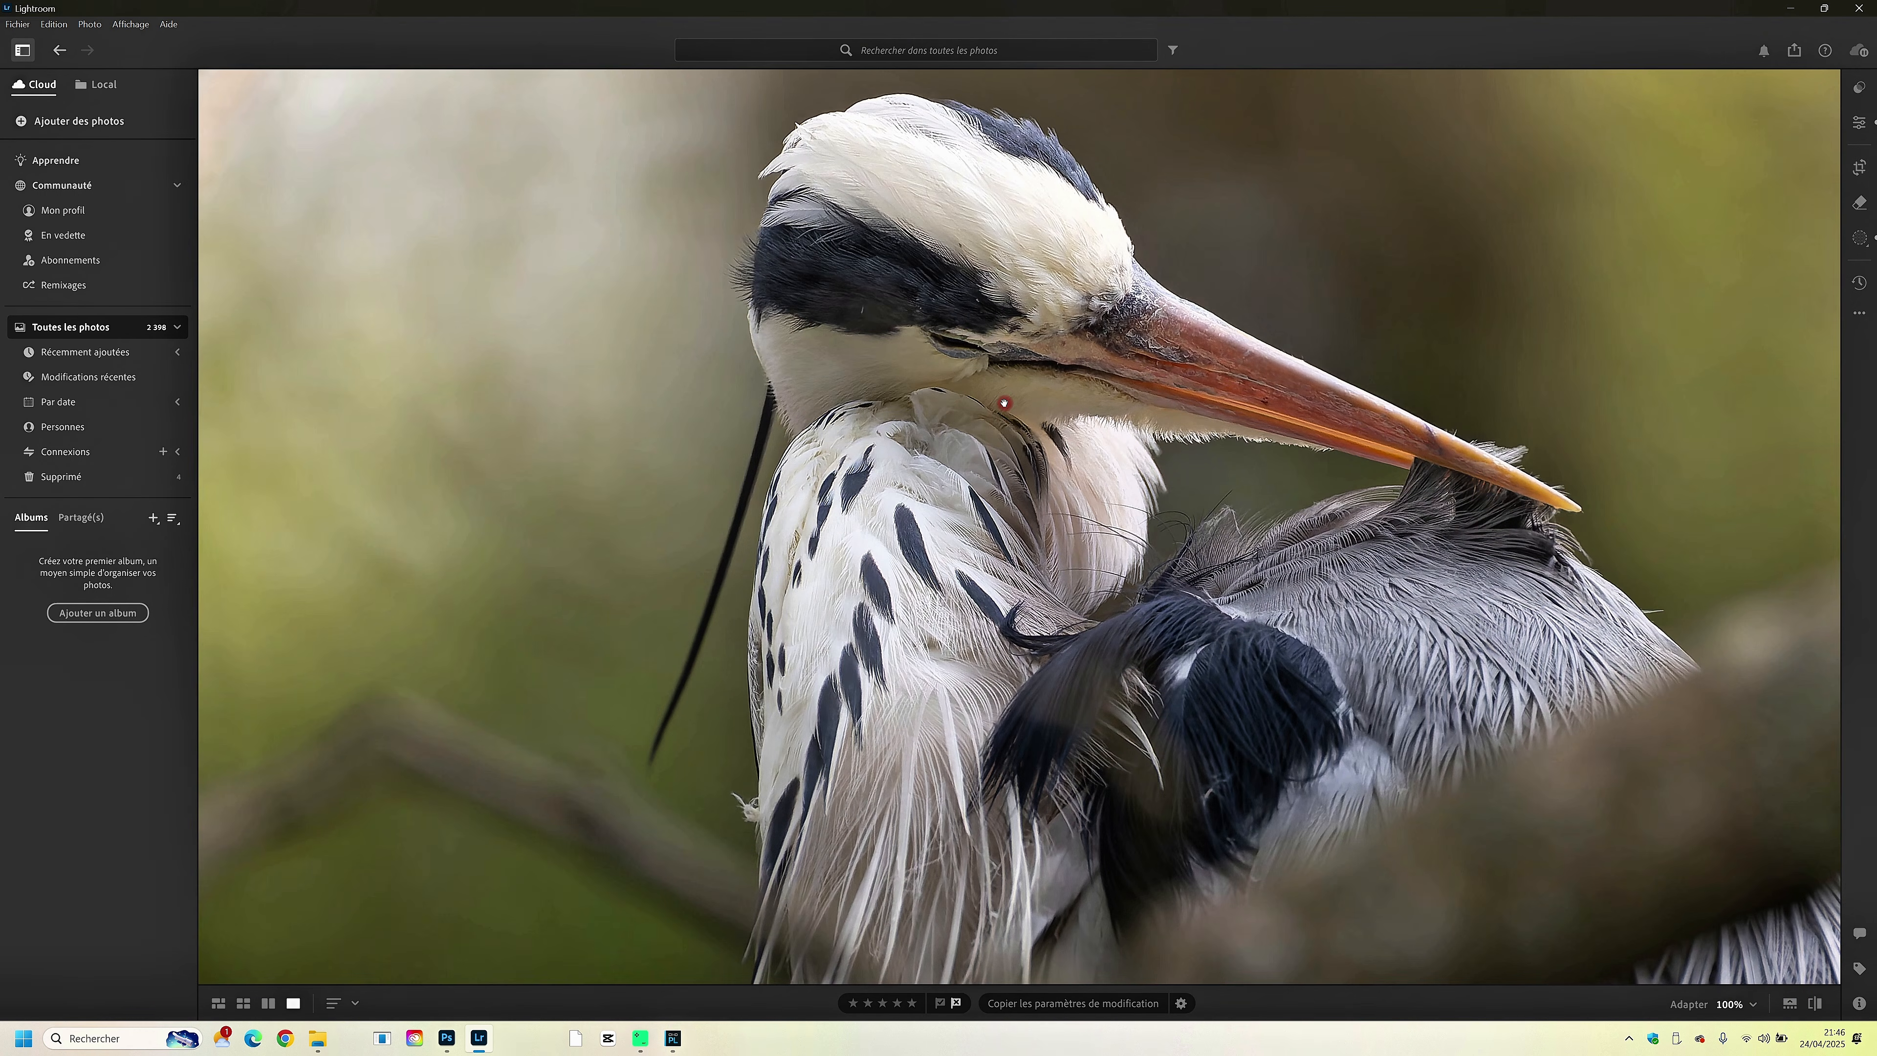
left_click_drag(1005, 403, 868, 409)
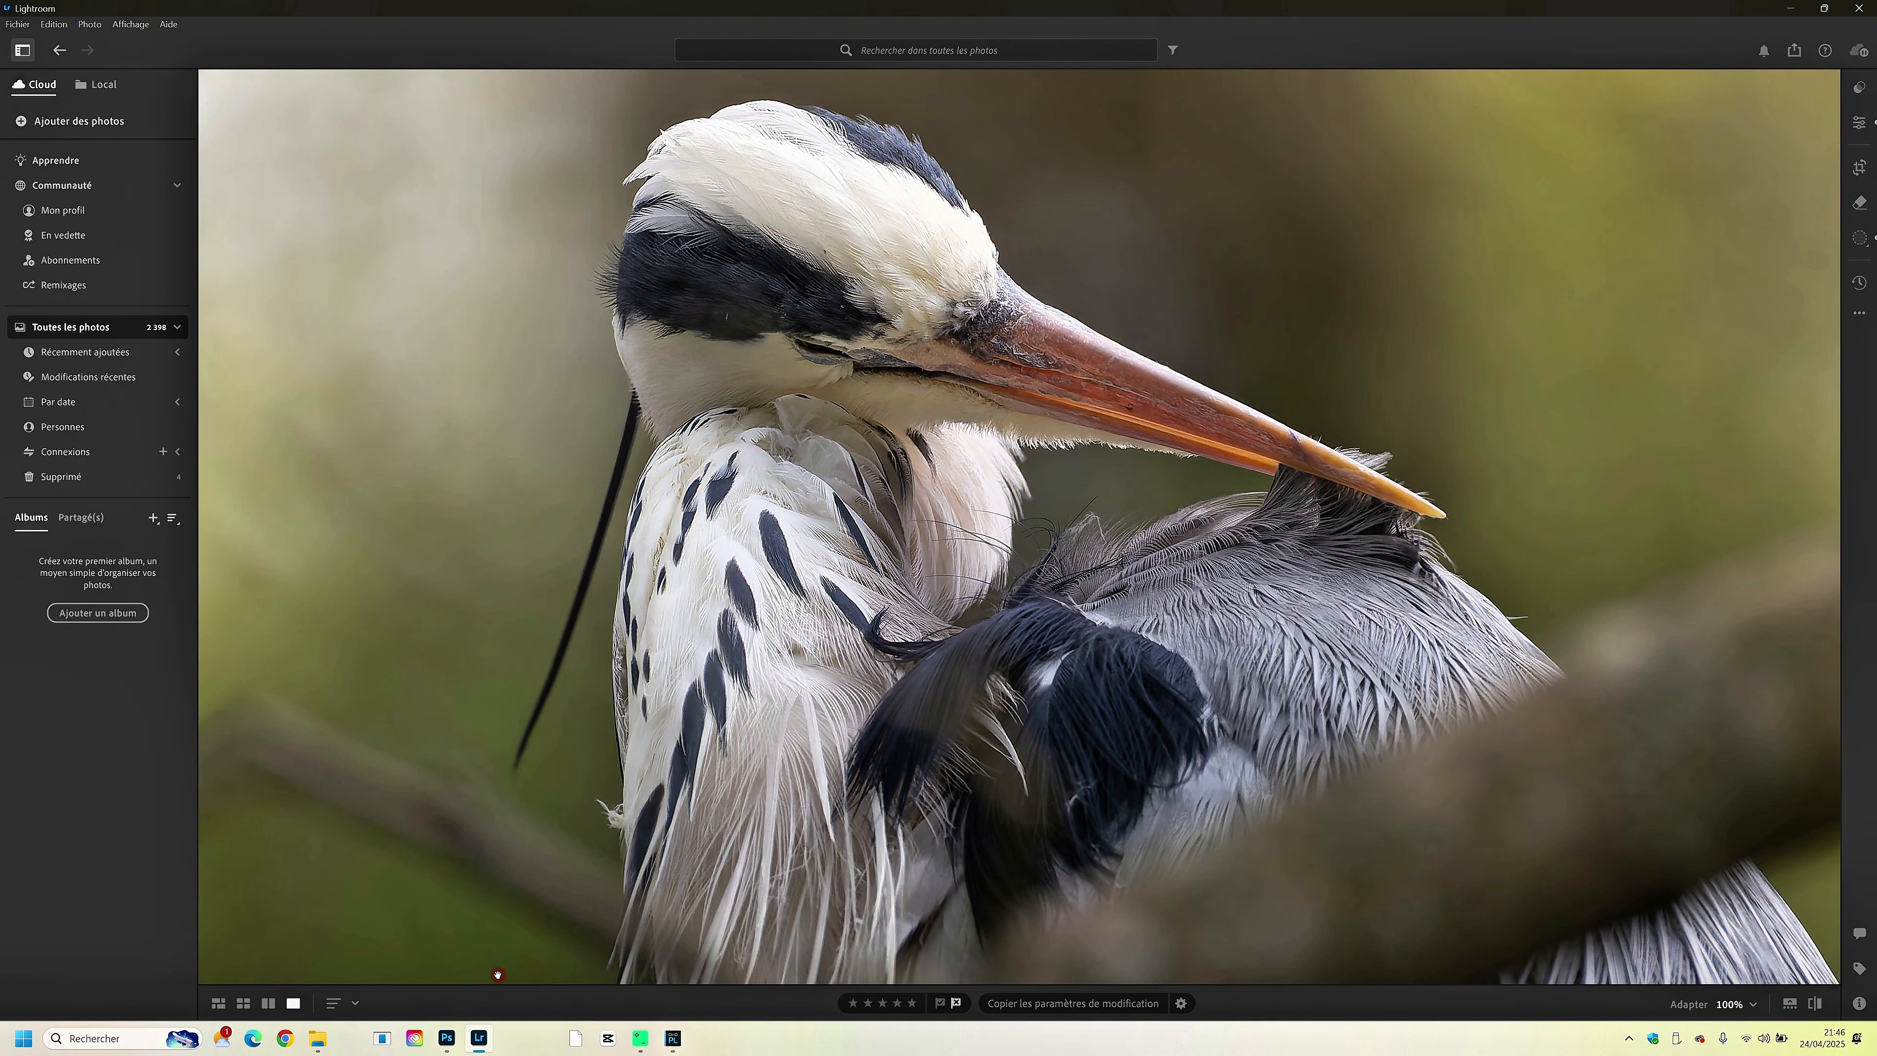
- Switch to Photoshop and open the exported _J9B2896_DxO.jpg from the Bureau folder
left_click(457, 1041)
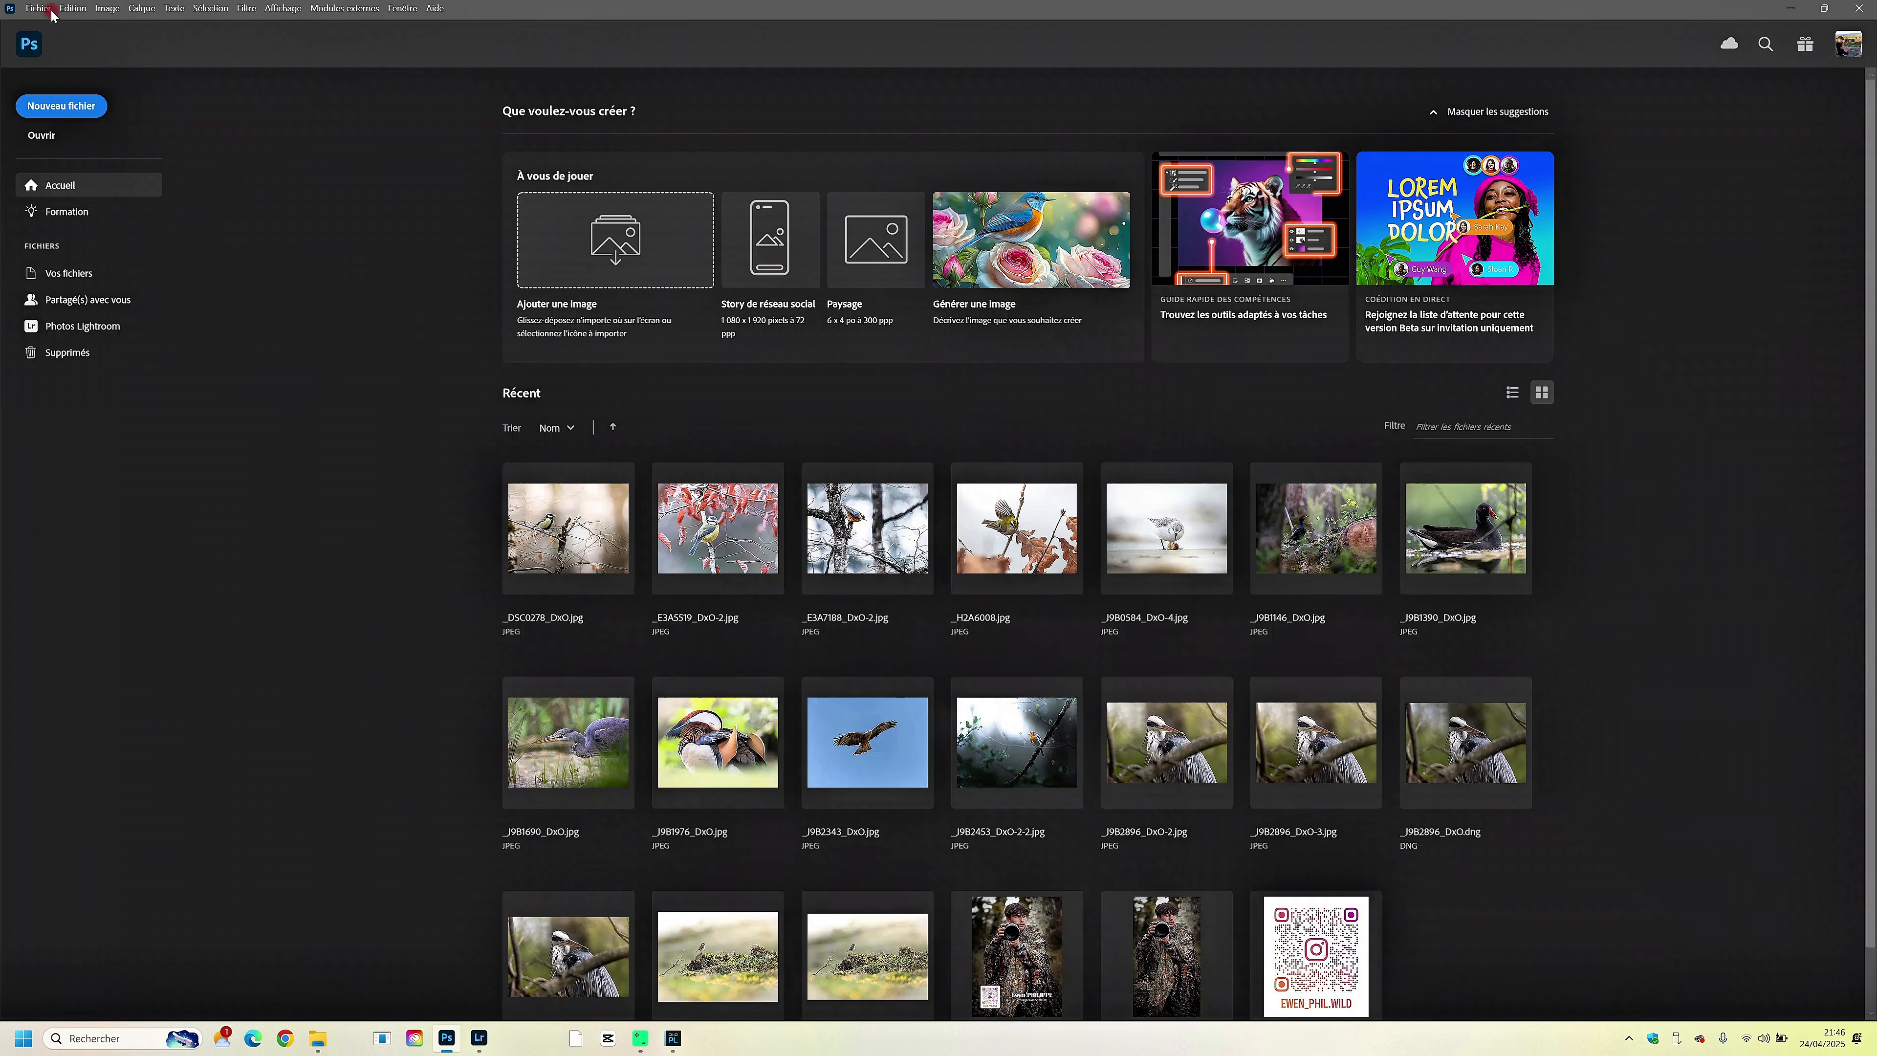
left_click(38, 9)
left_click(52, 38)
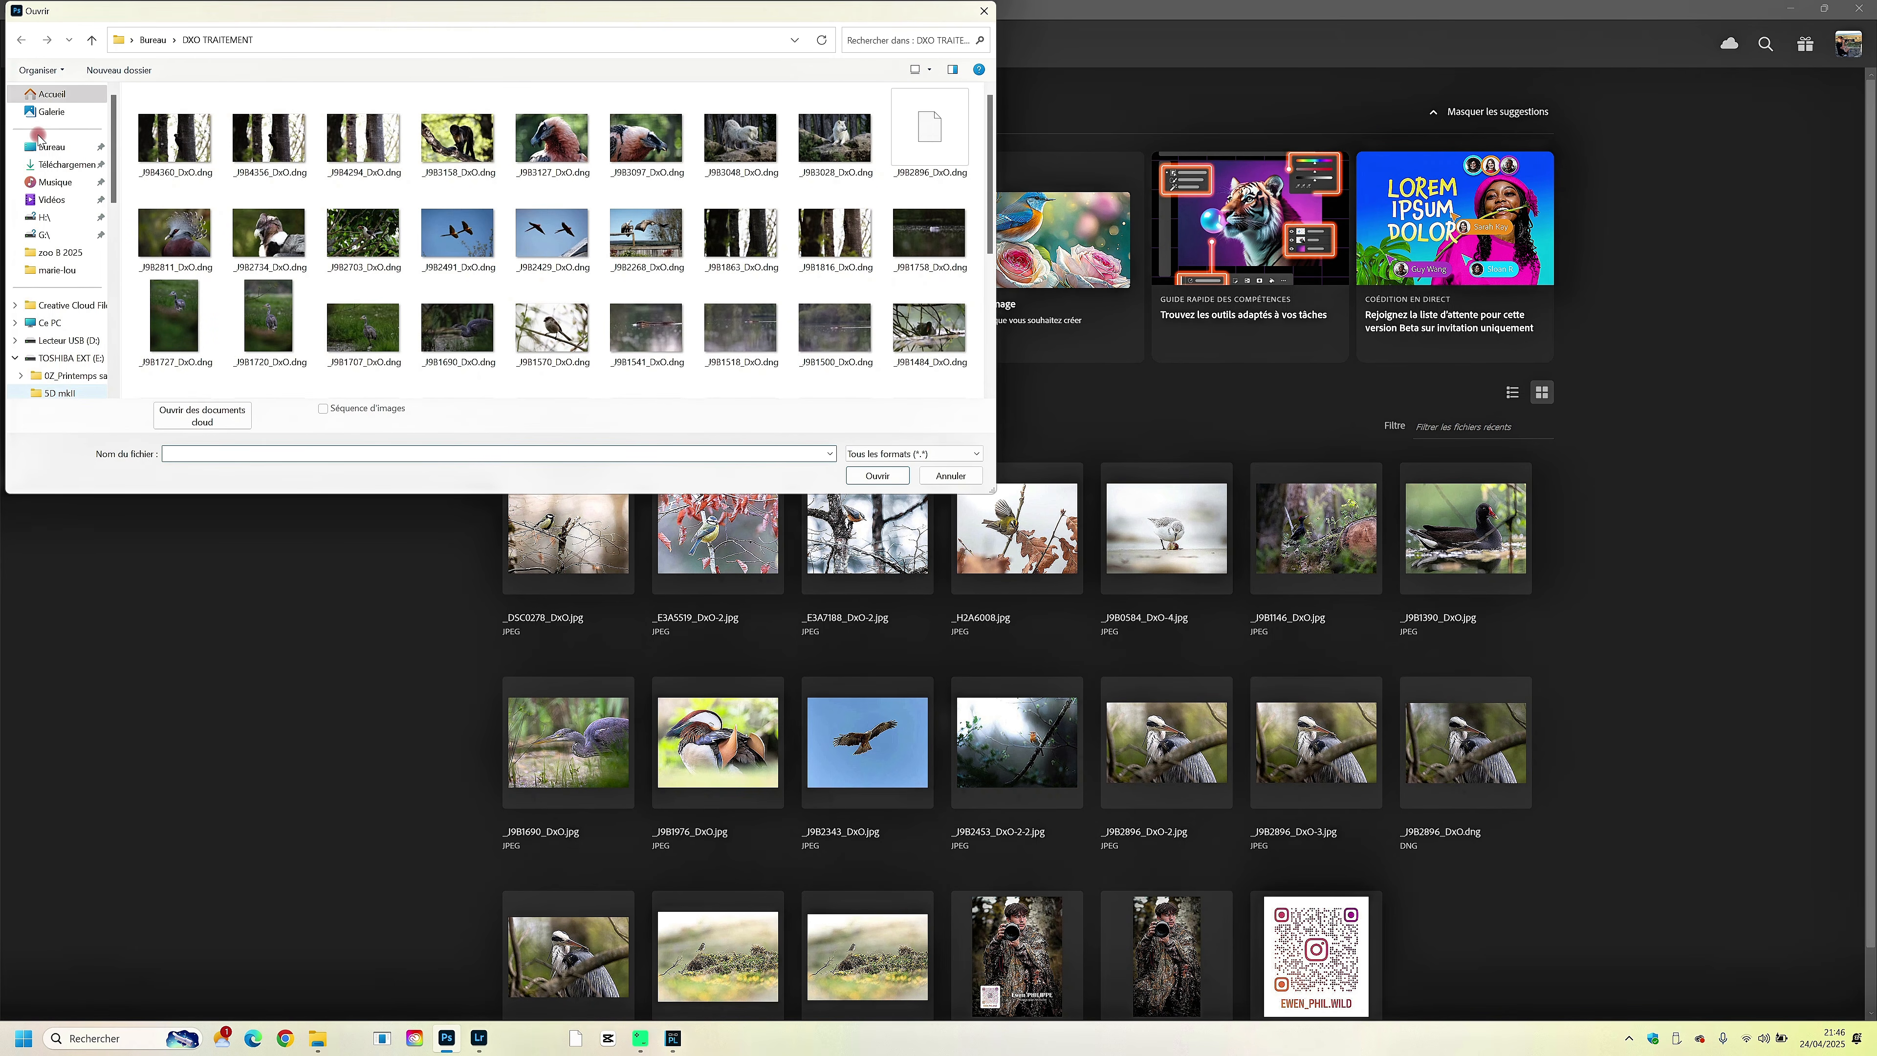
left_click(43, 150)
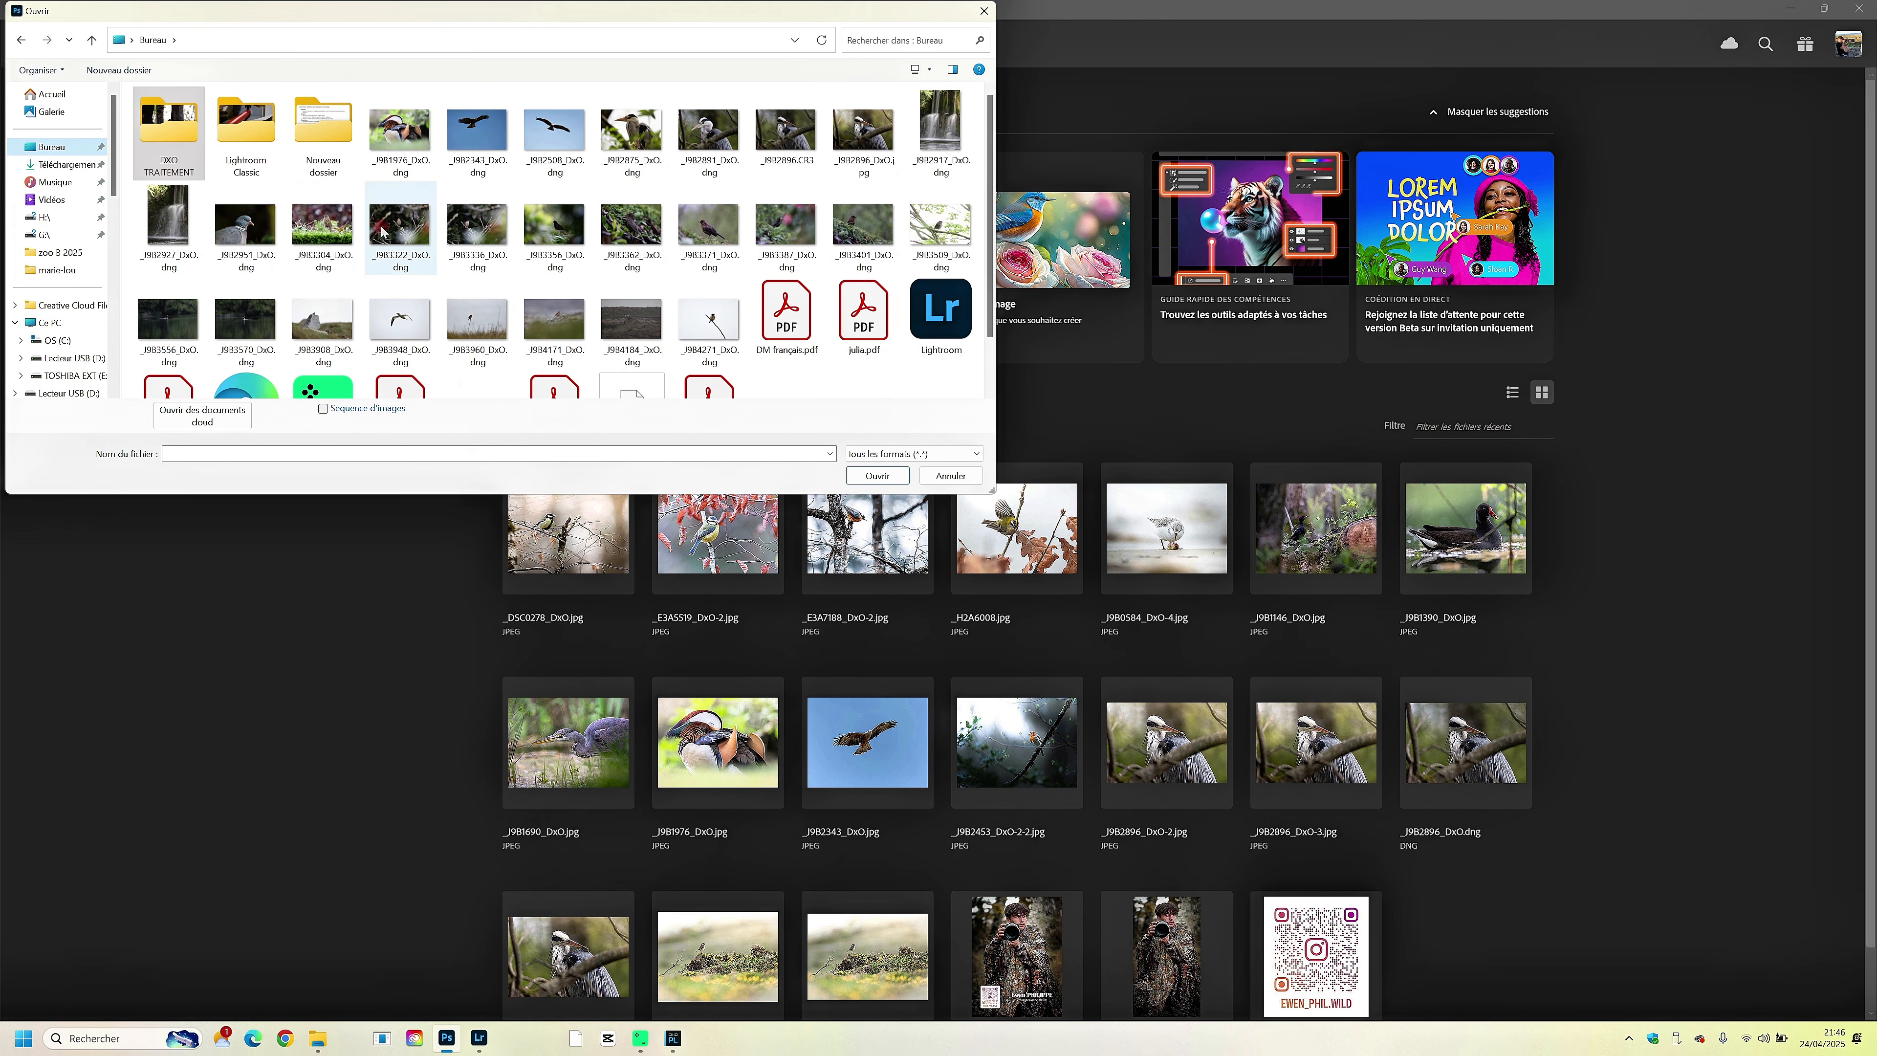
scroll(745, 177, "down", 1)
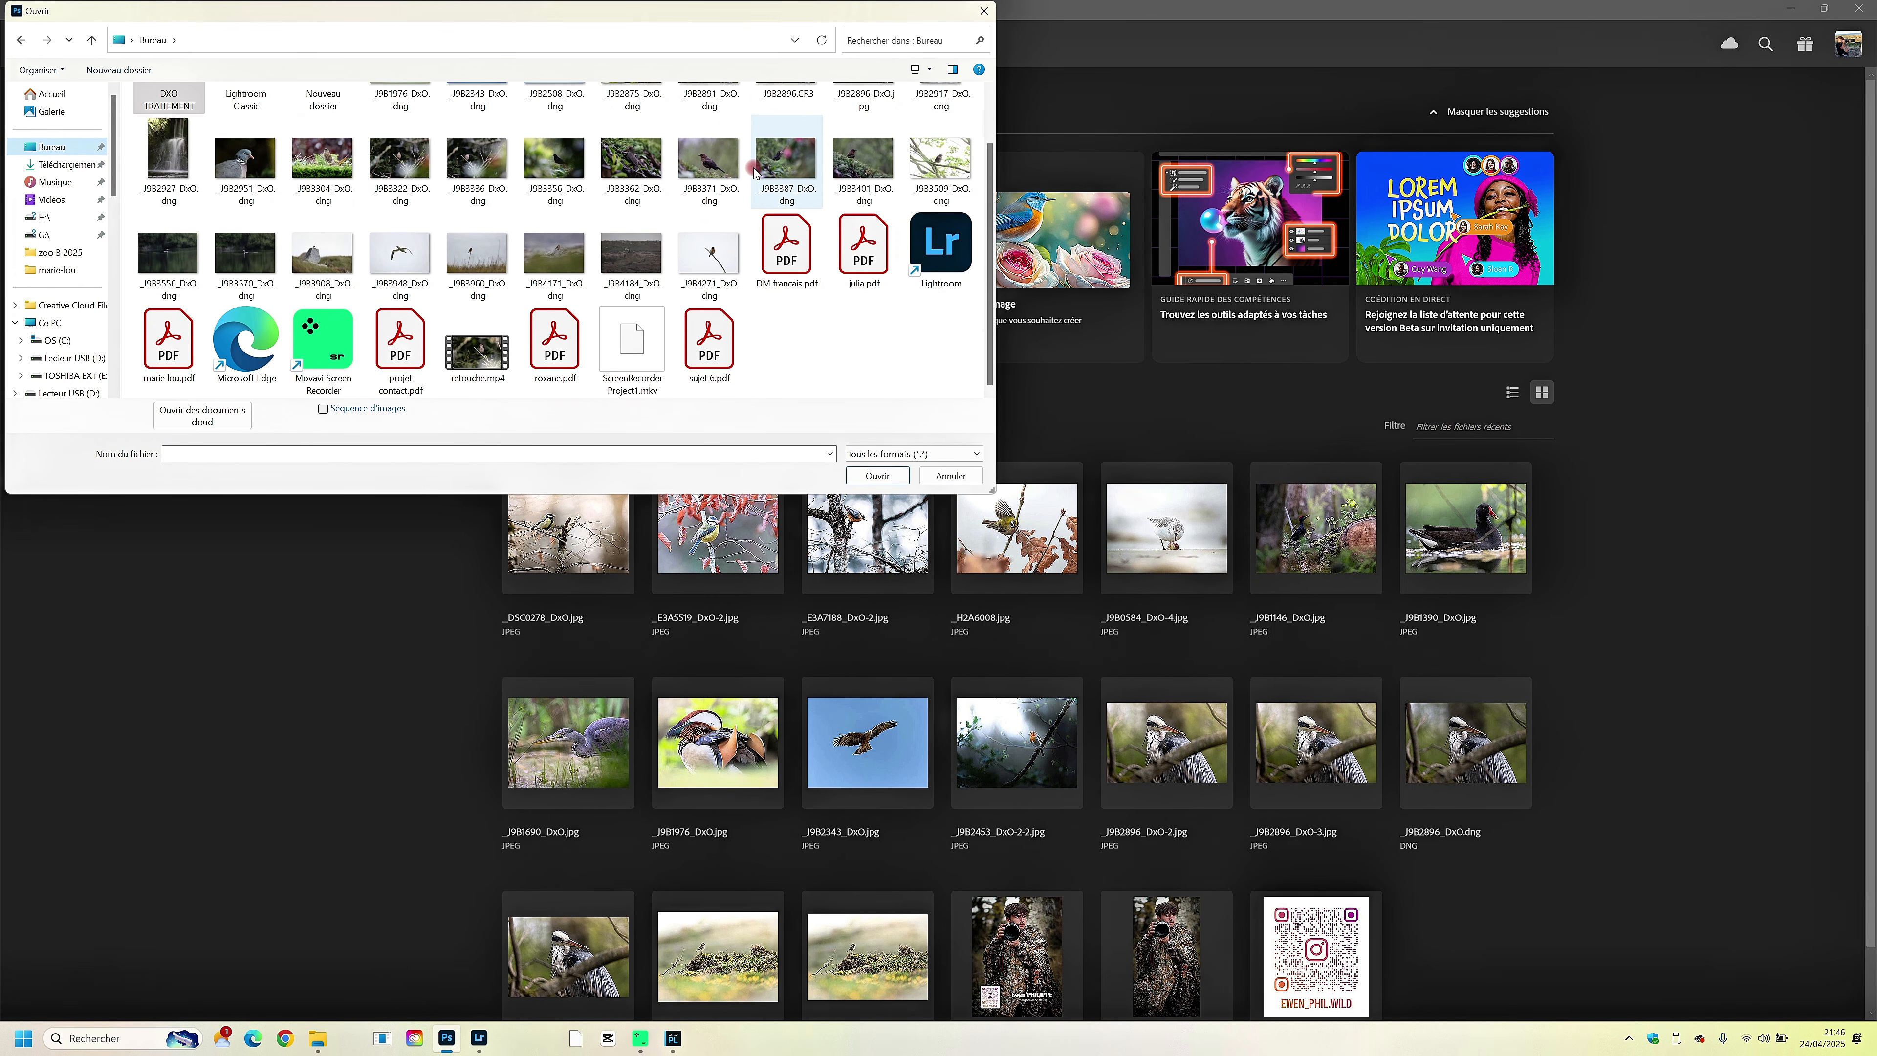
scroll(743, 198, "up", 1)
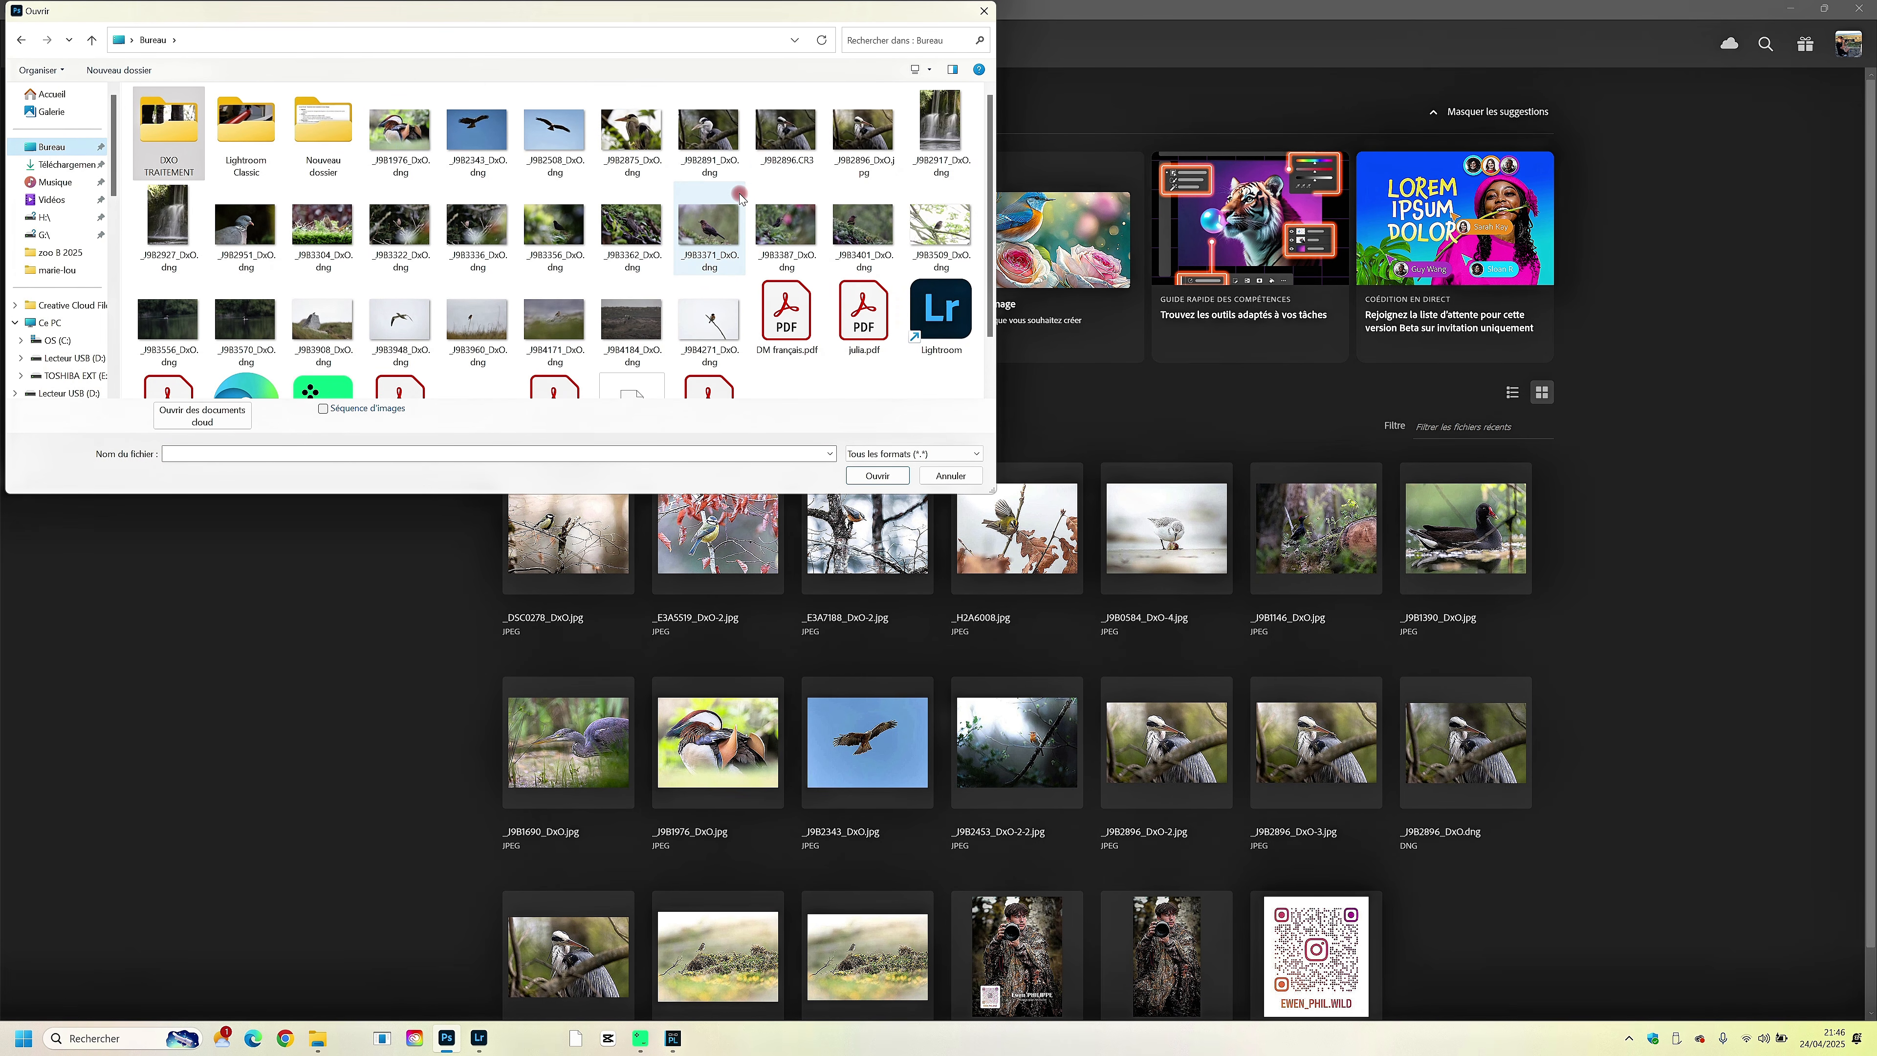
left_click(843, 175)
left_click(866, 476)
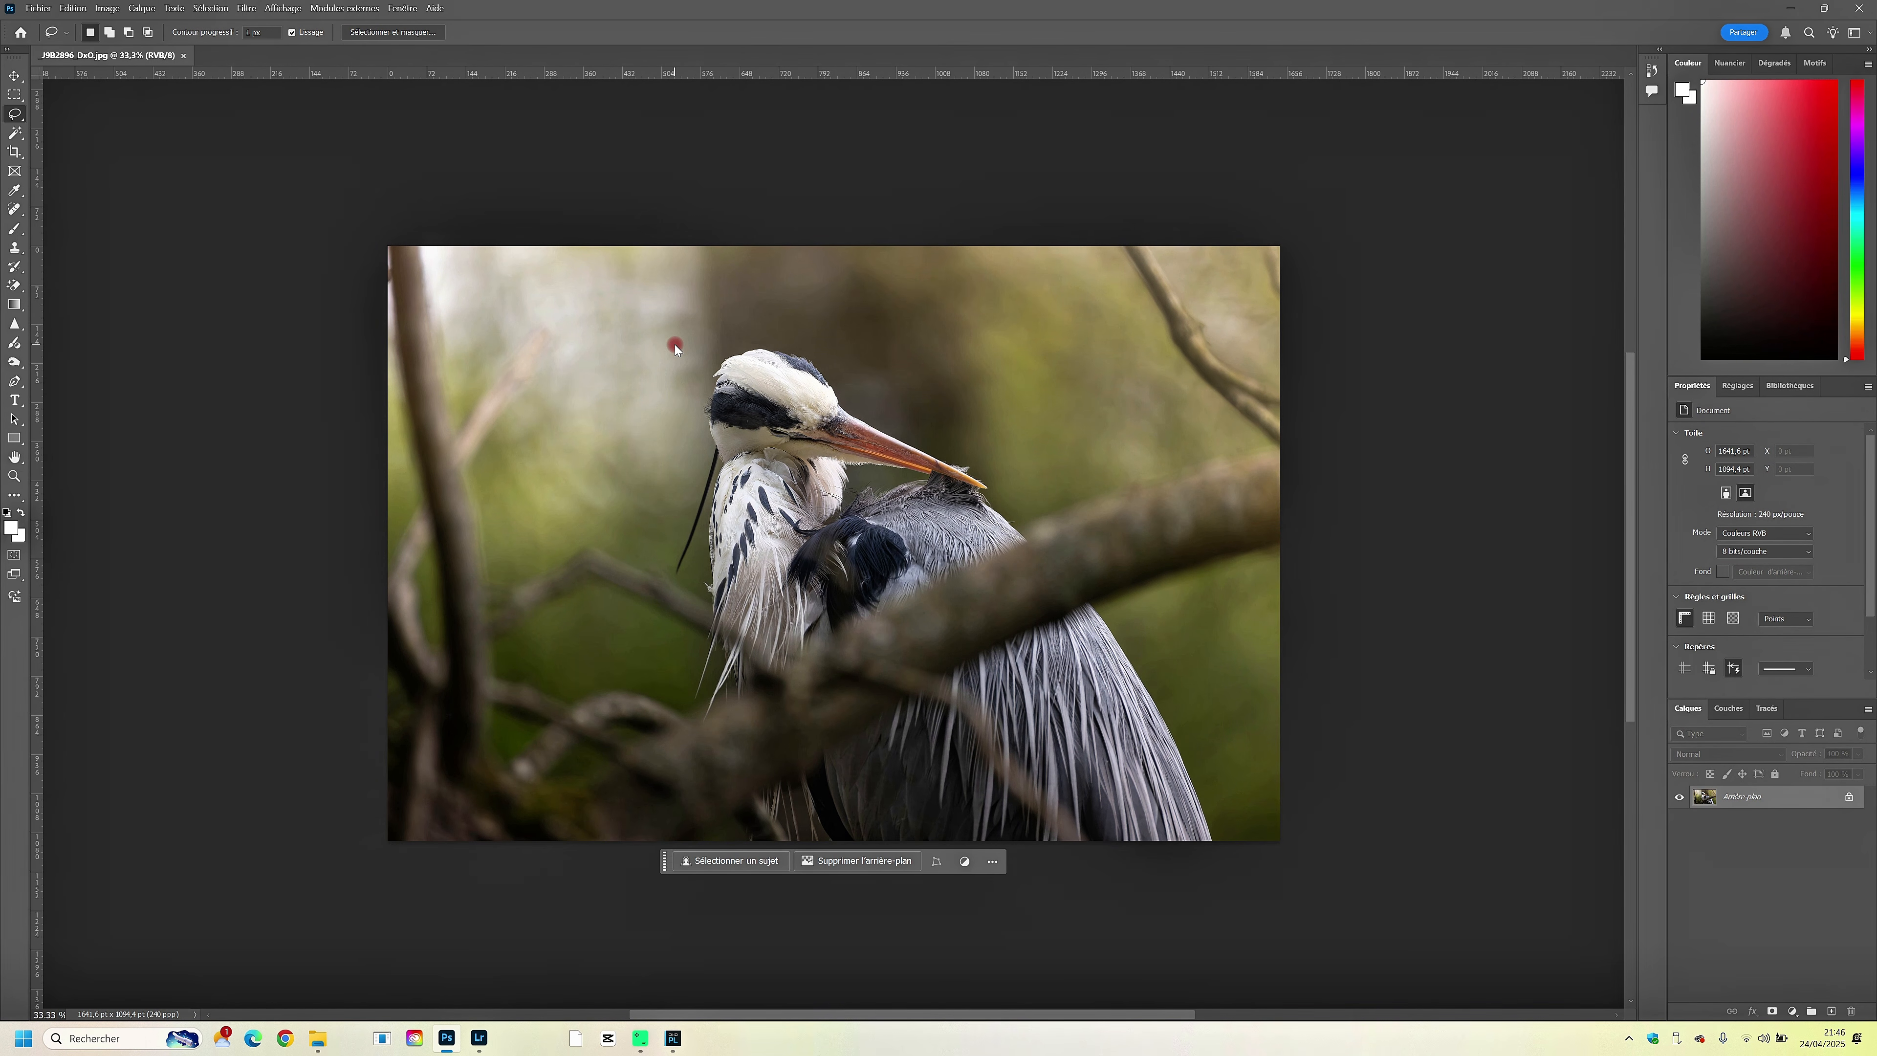
- Examine the heron's head and plumage in the opened photo and look over the available adjustment layer types
key("ctrl+plus")
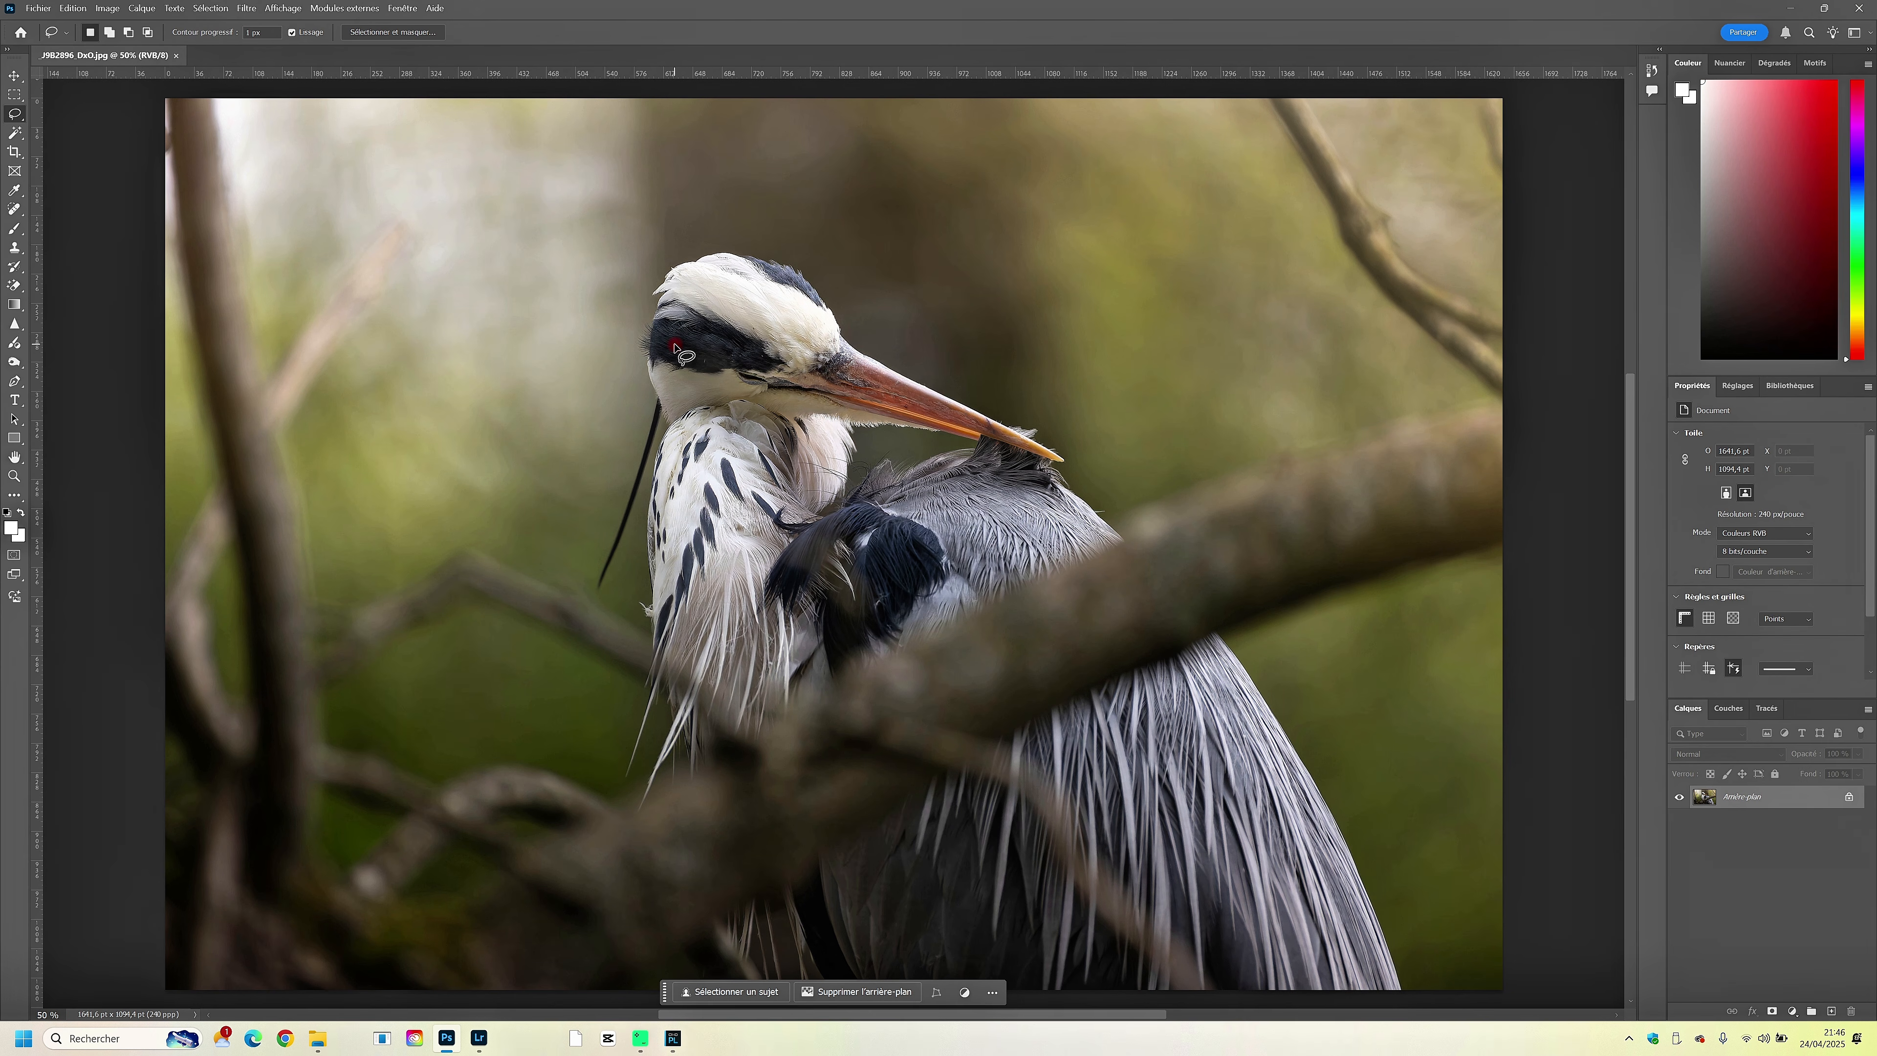
left_click_drag(673, 339, 686, 331)
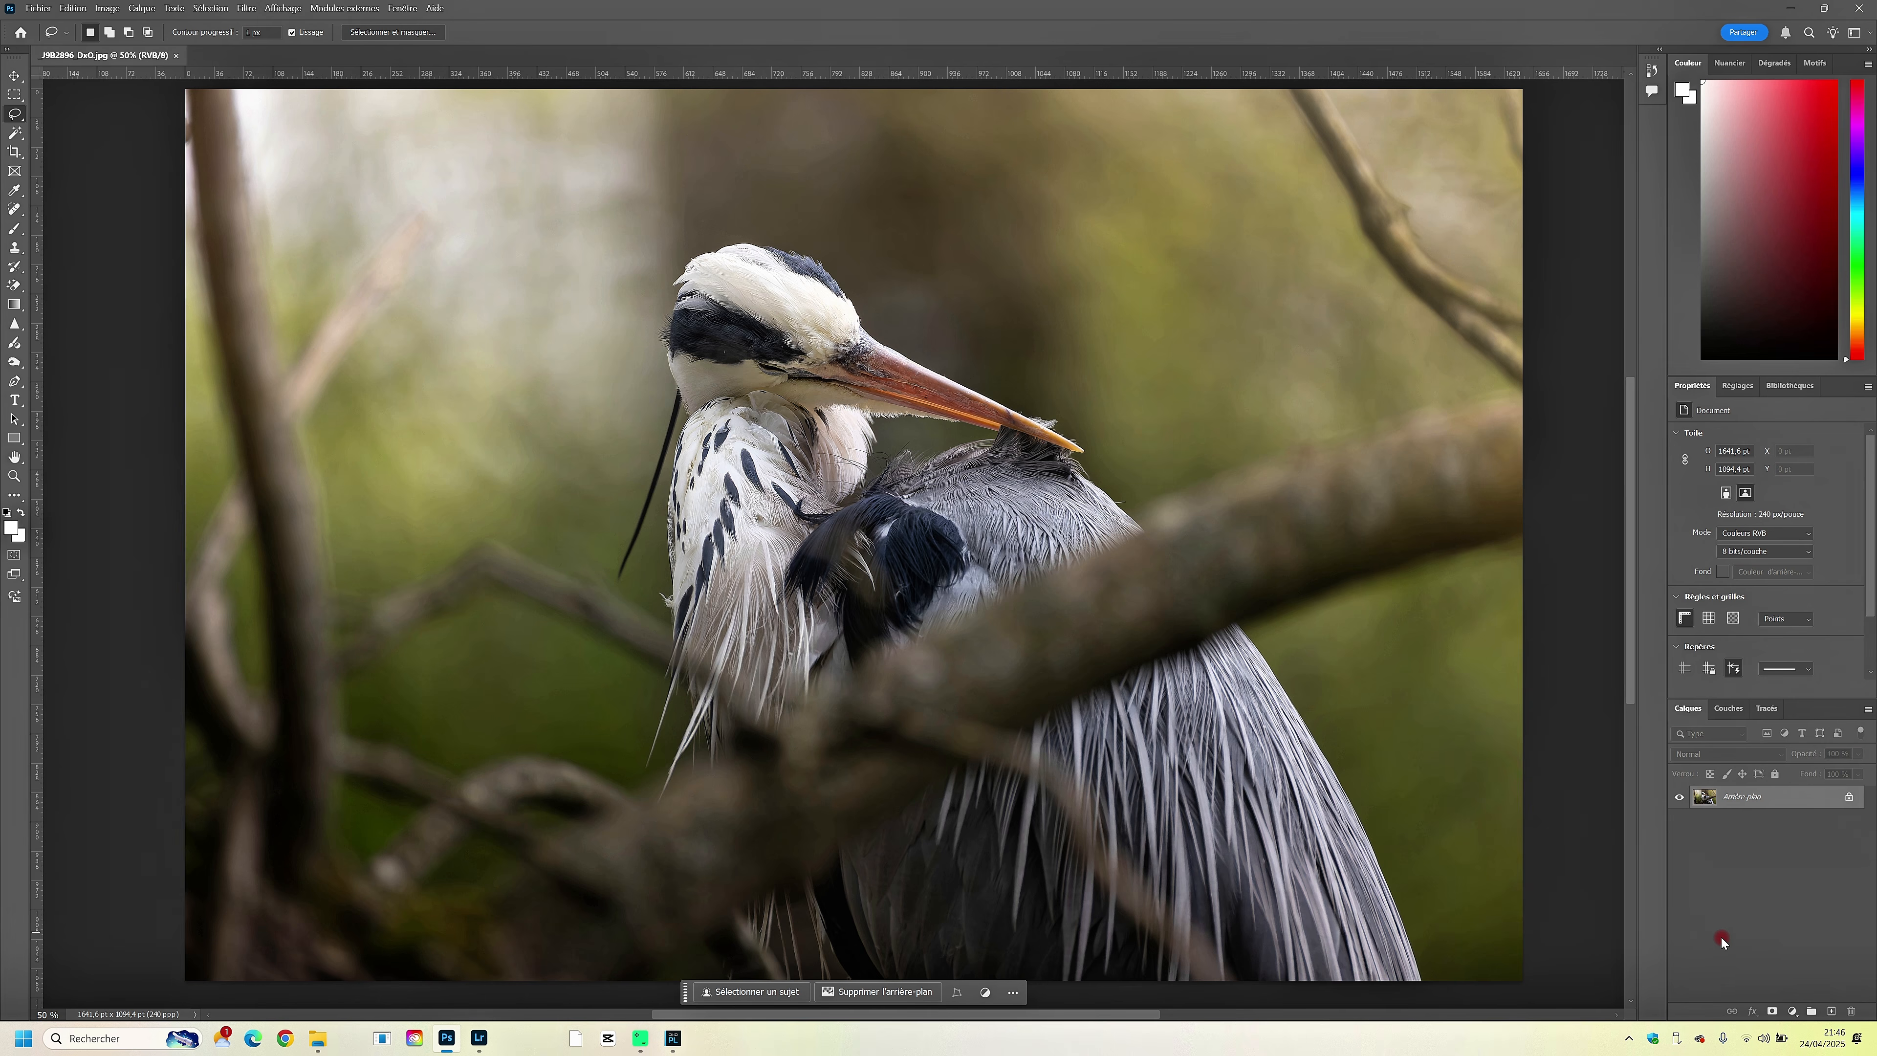
left_click(1792, 1011)
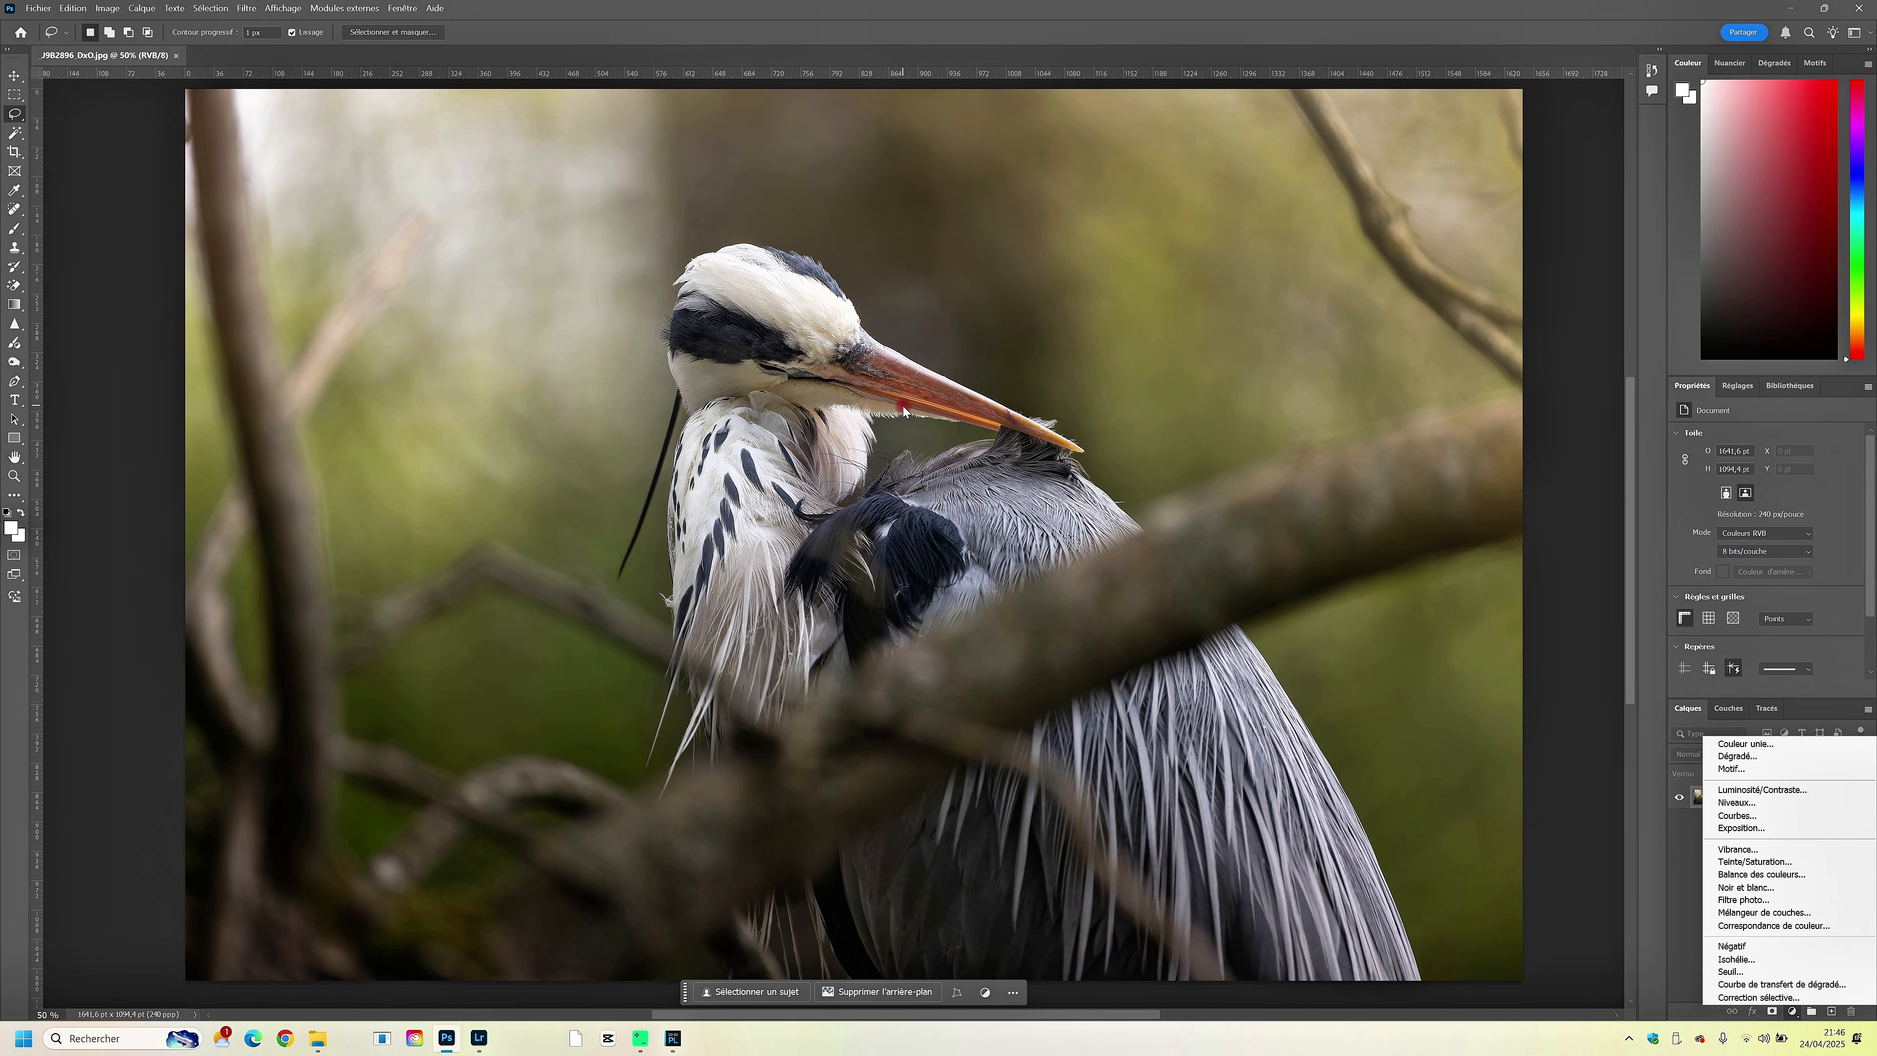
left_click(877, 389)
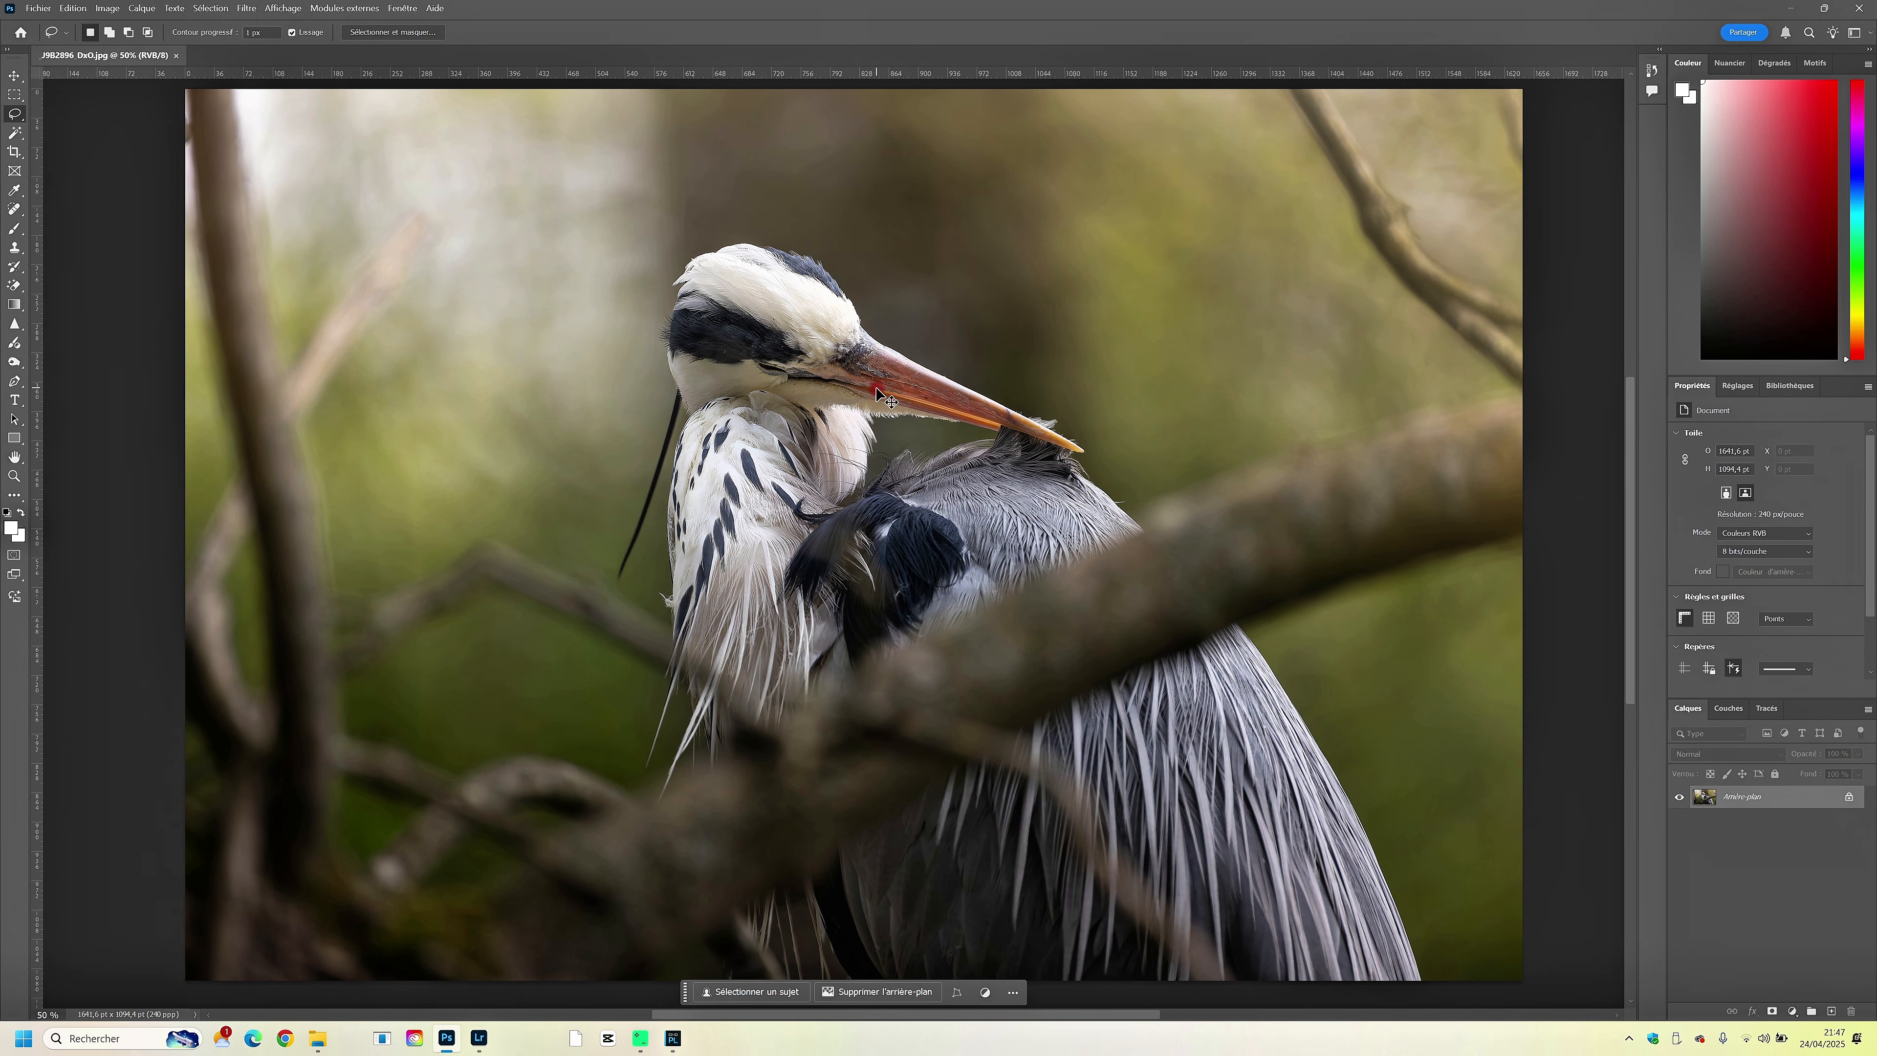
key("ctrl+plus")
left_click_drag(836, 316, 802, 368)
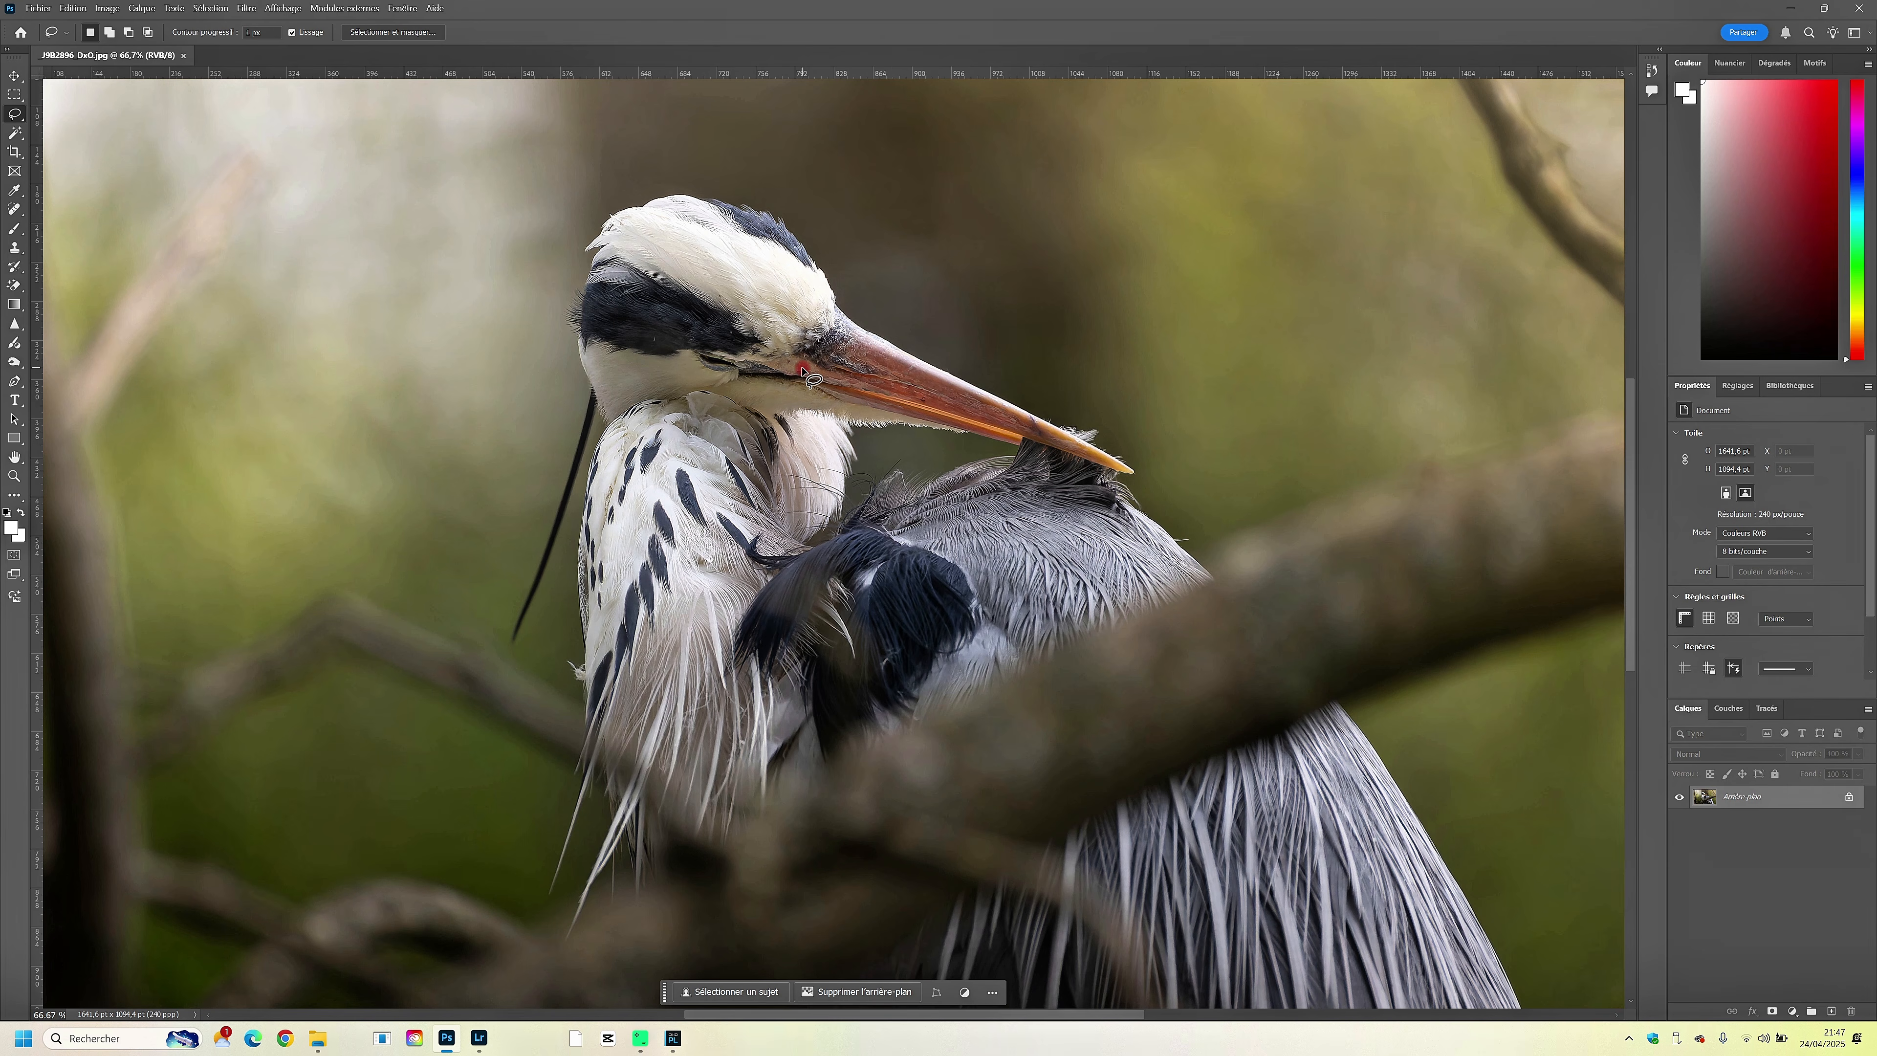
key("ctrl+minus")
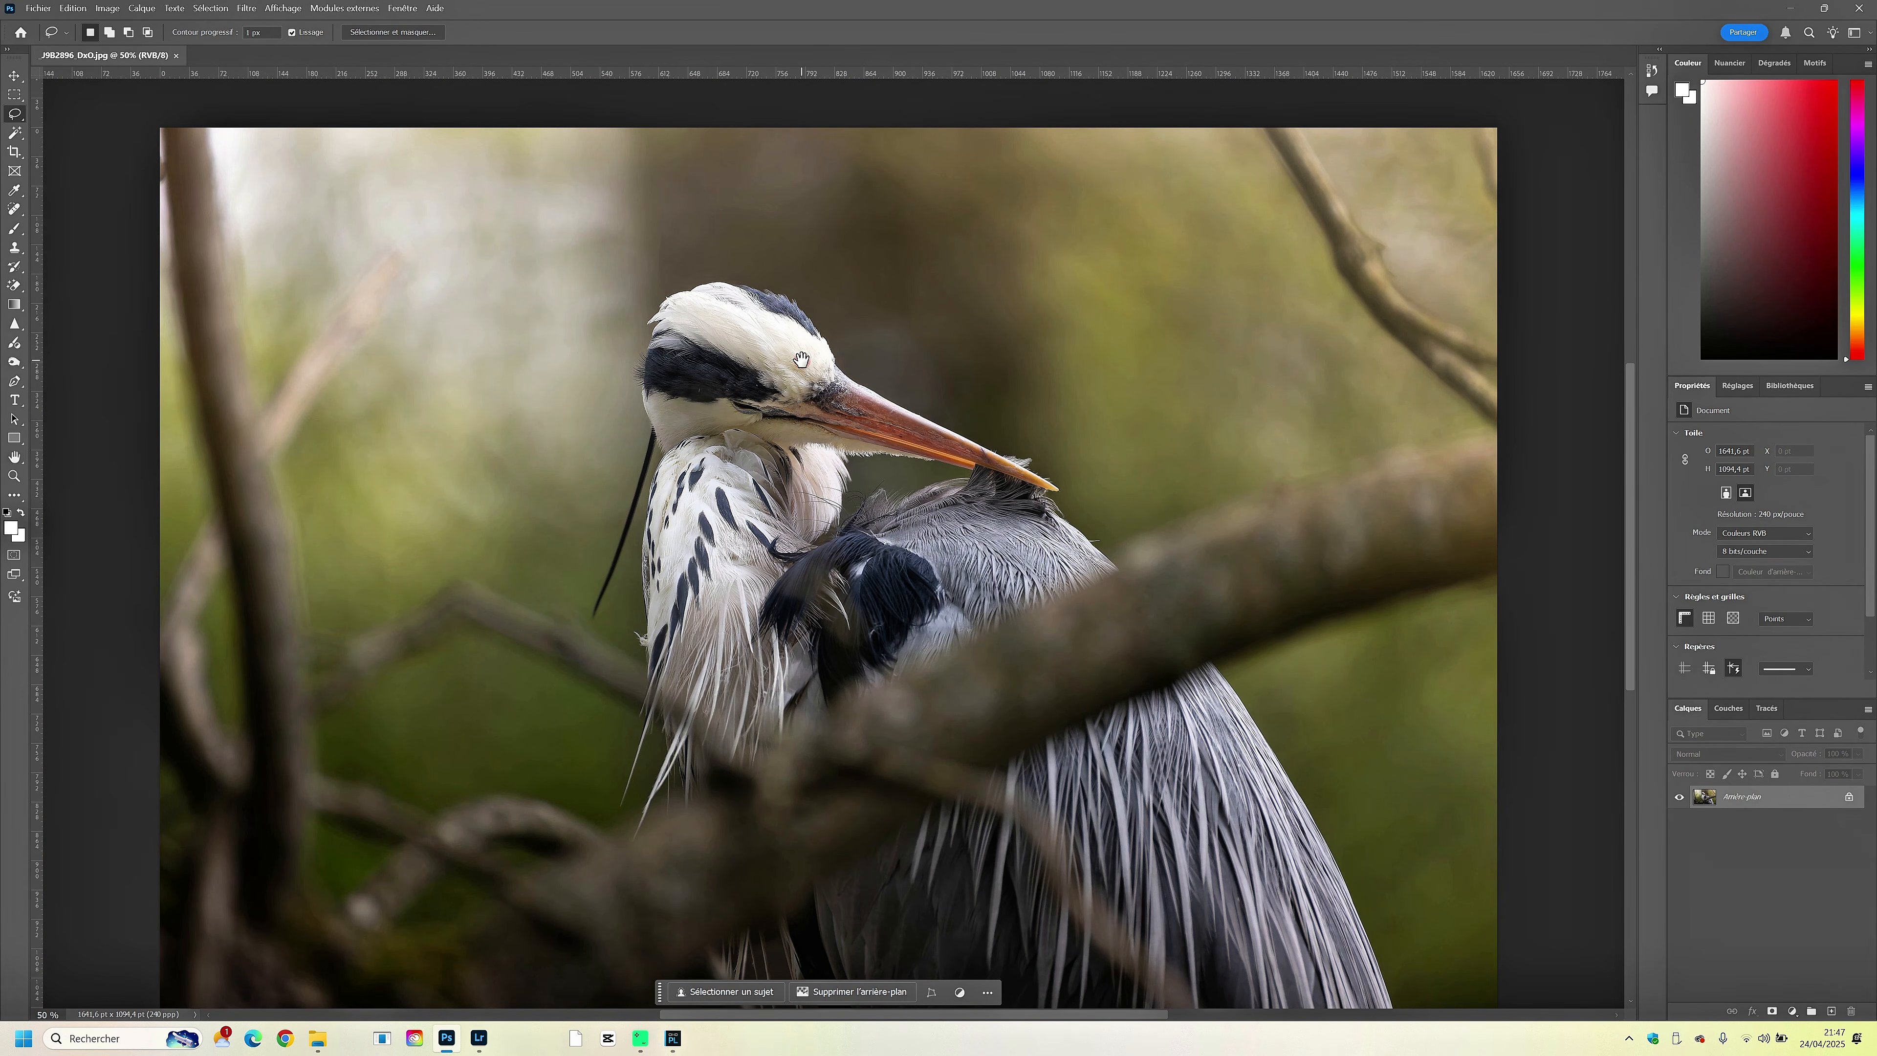
left_click_drag(802, 361, 817, 310)
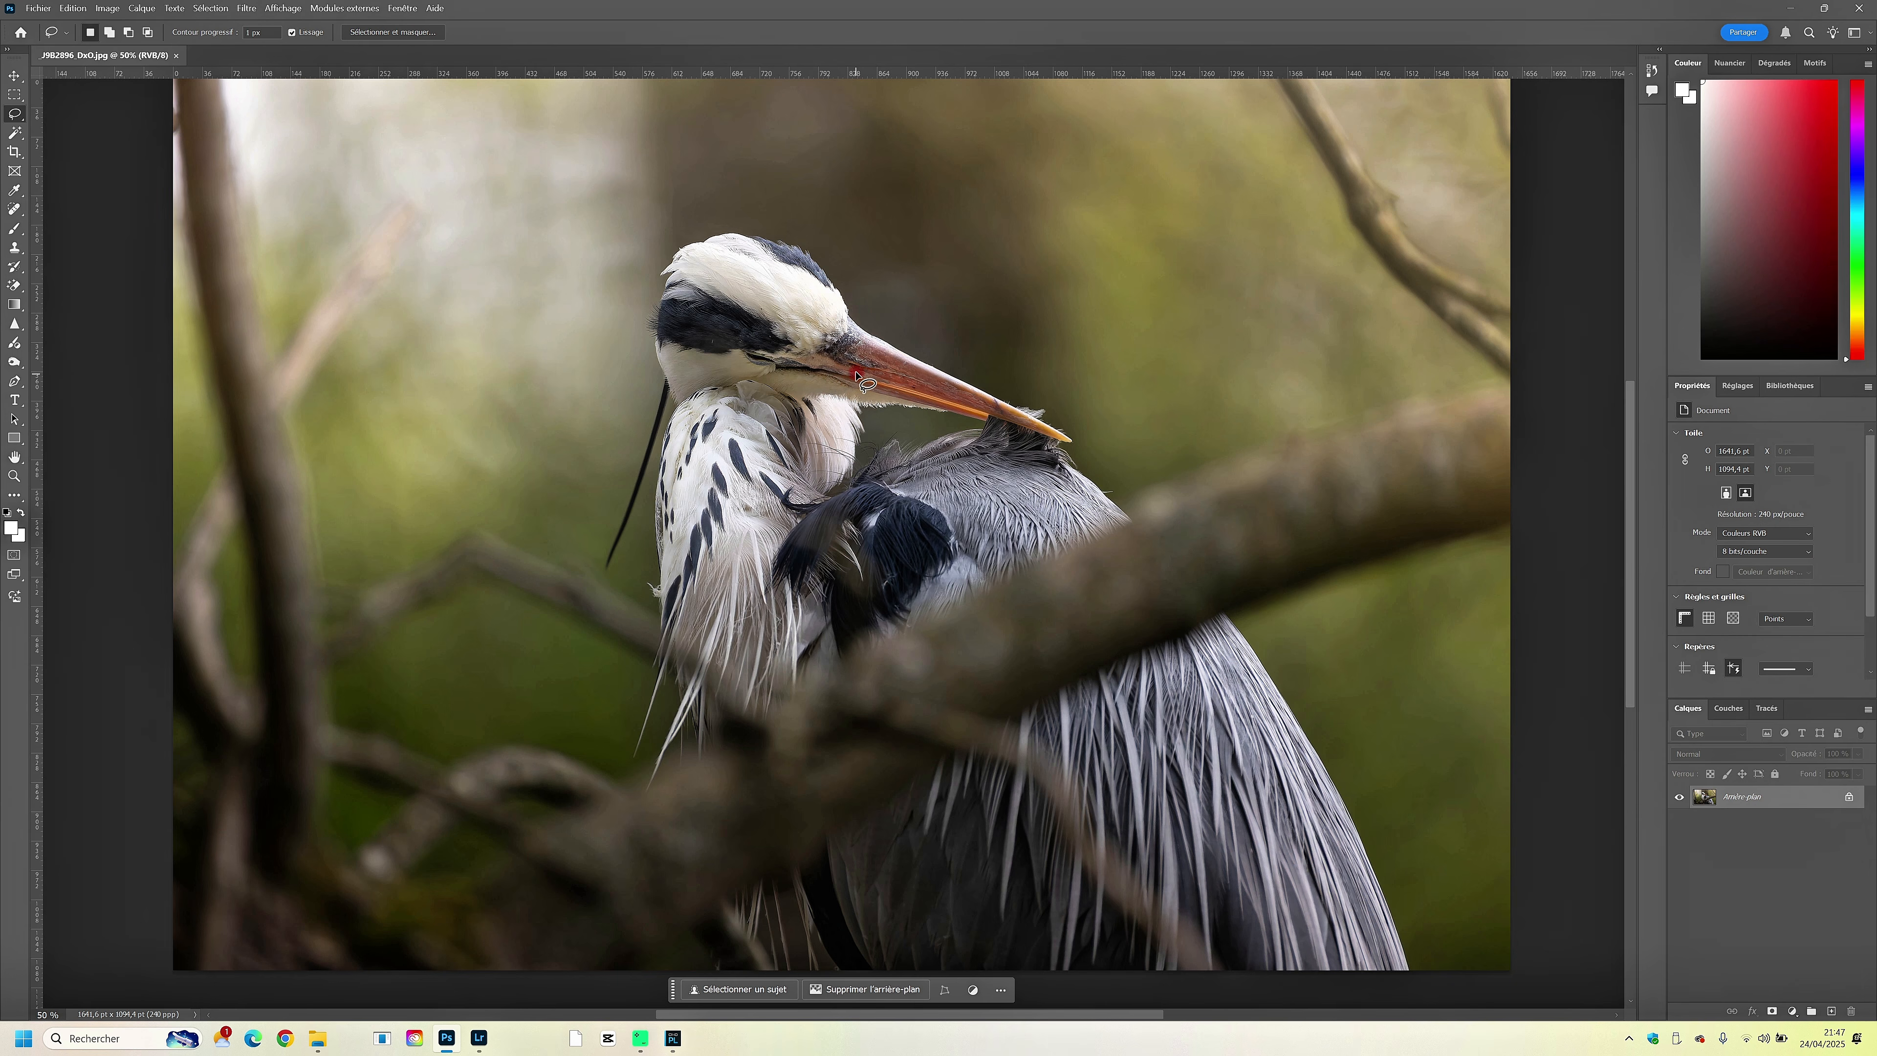
left_click_drag(832, 355, 830, 364)
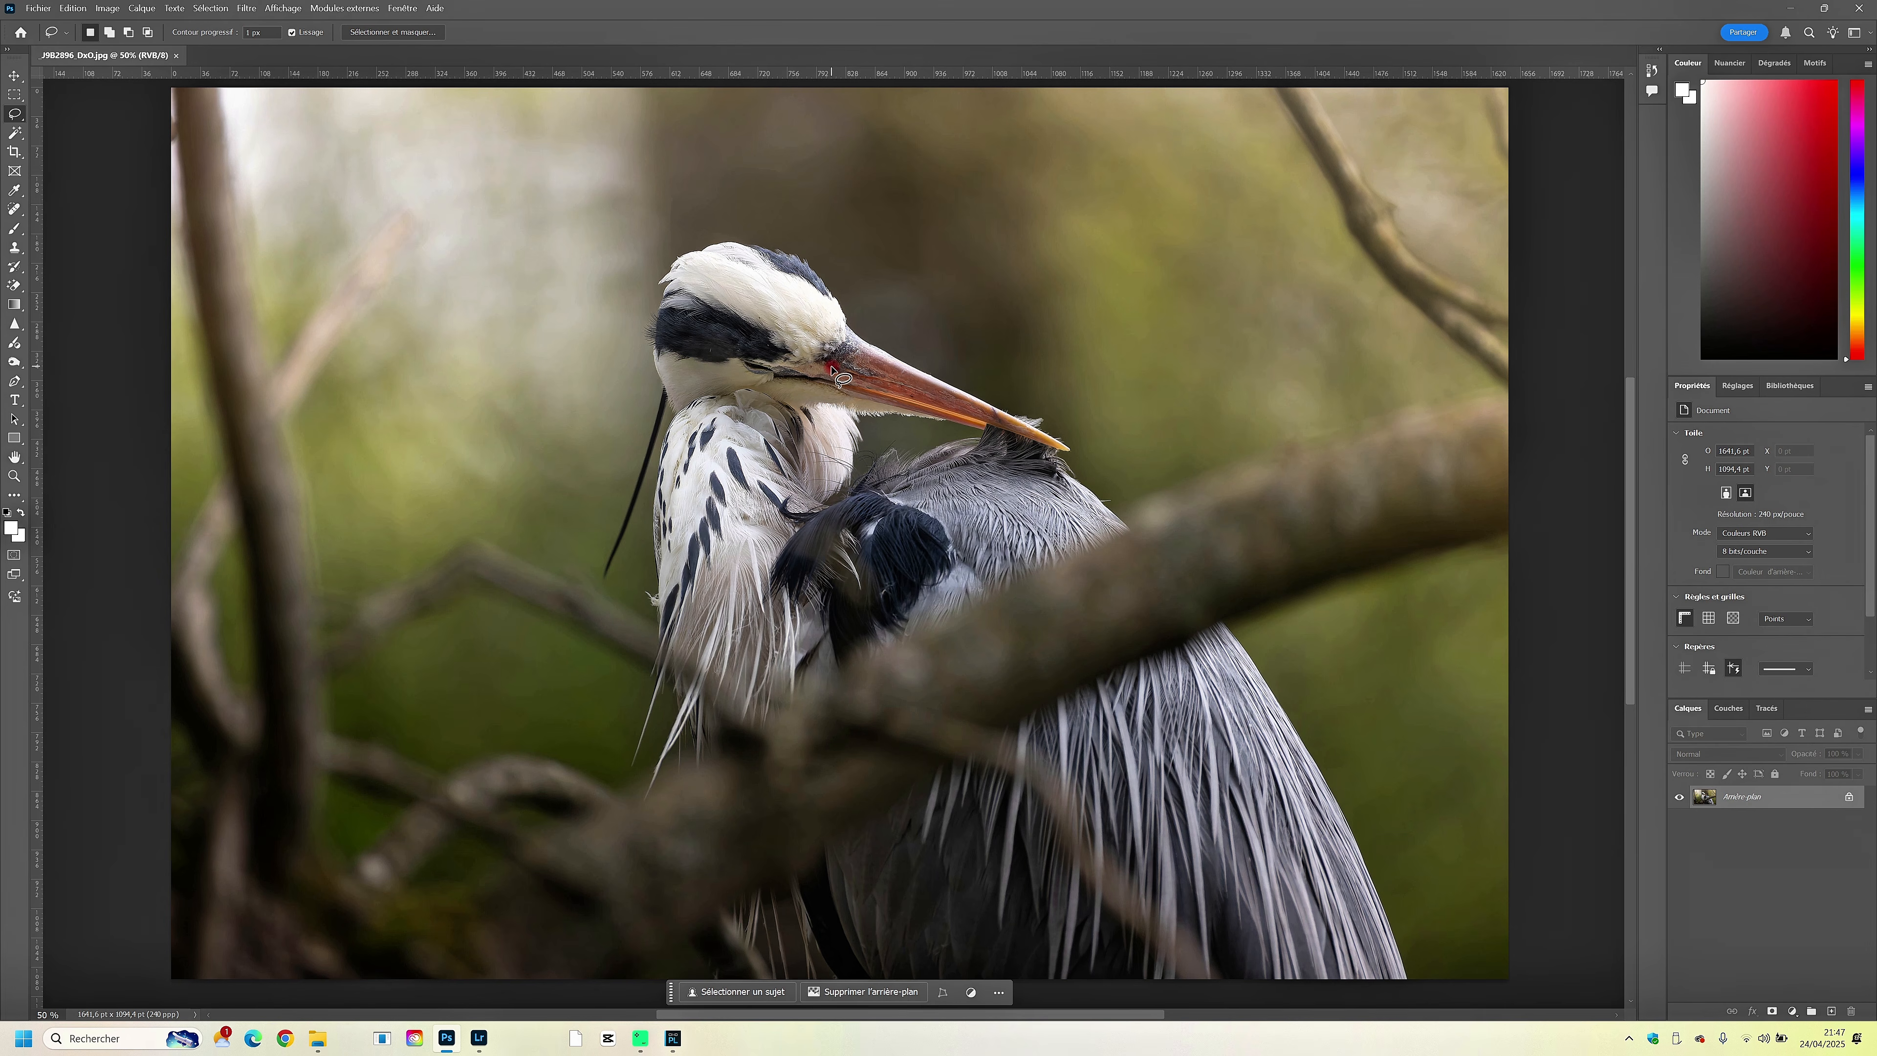
key("ctrl+minus")
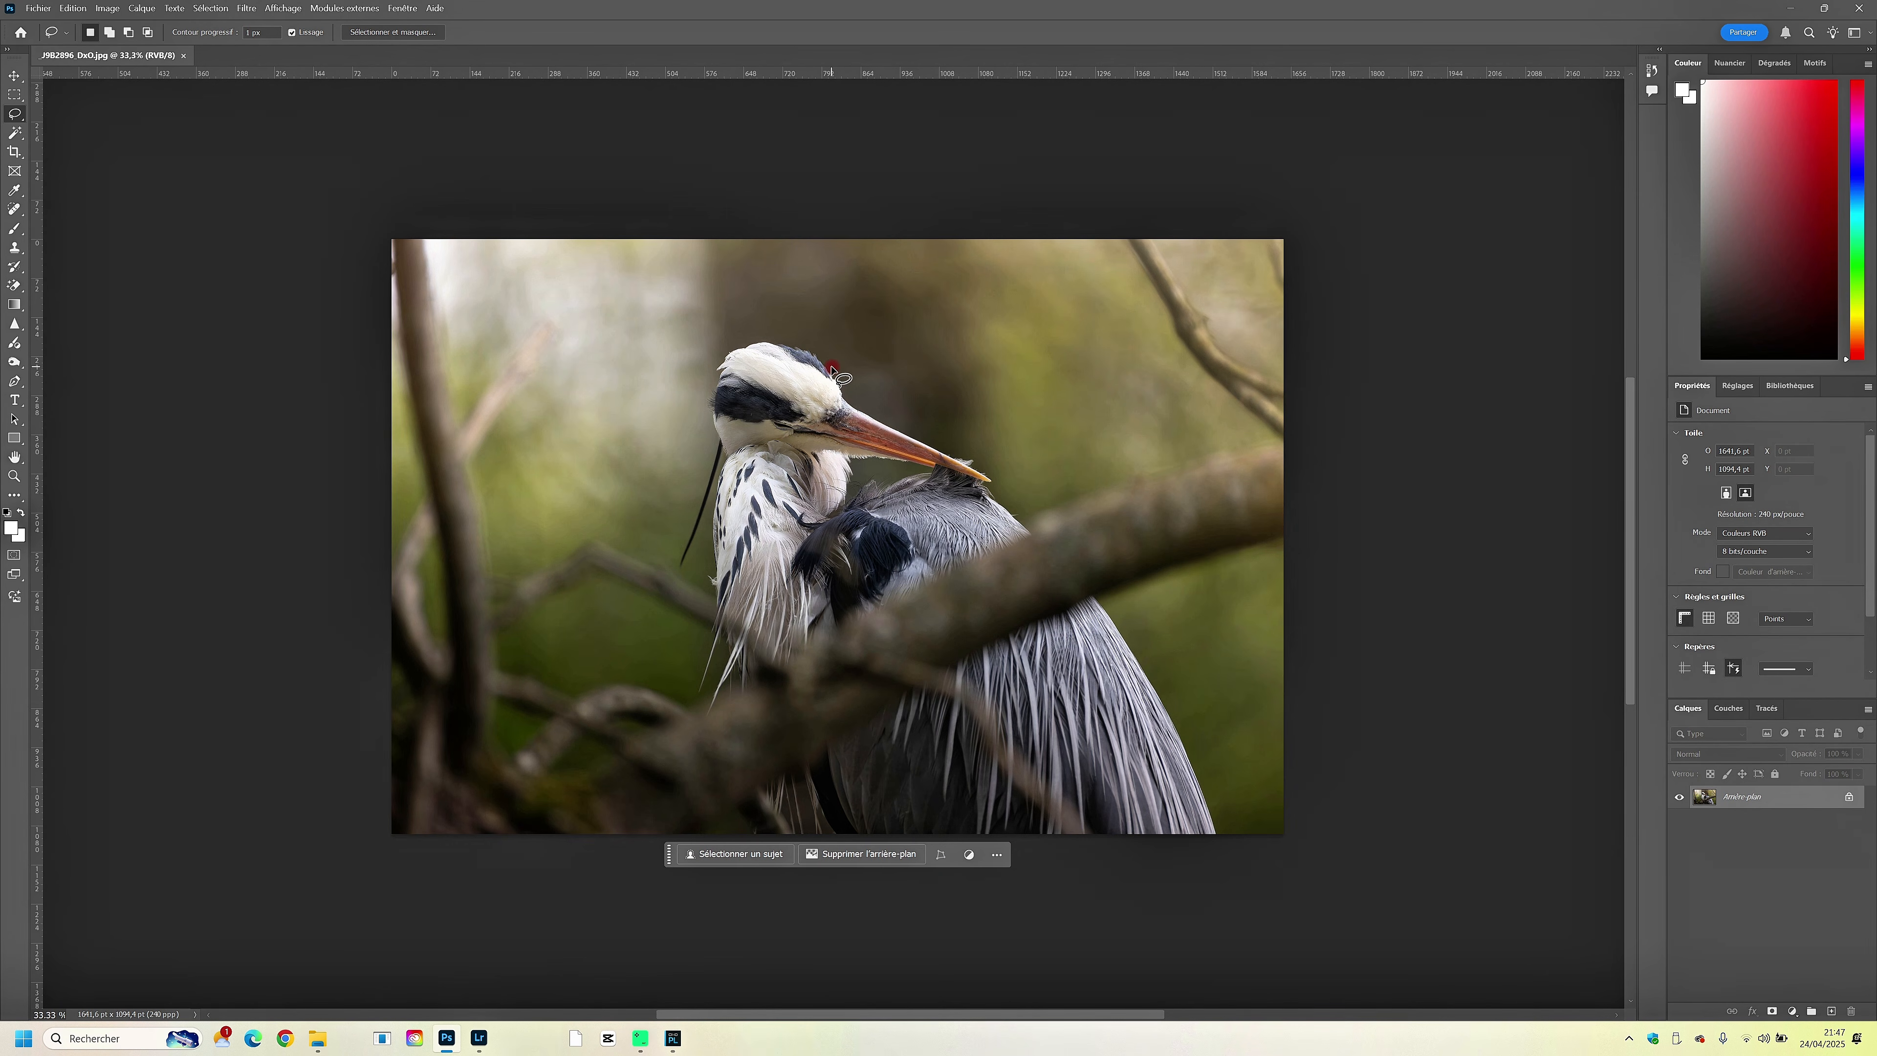
key("ctrl+plus")
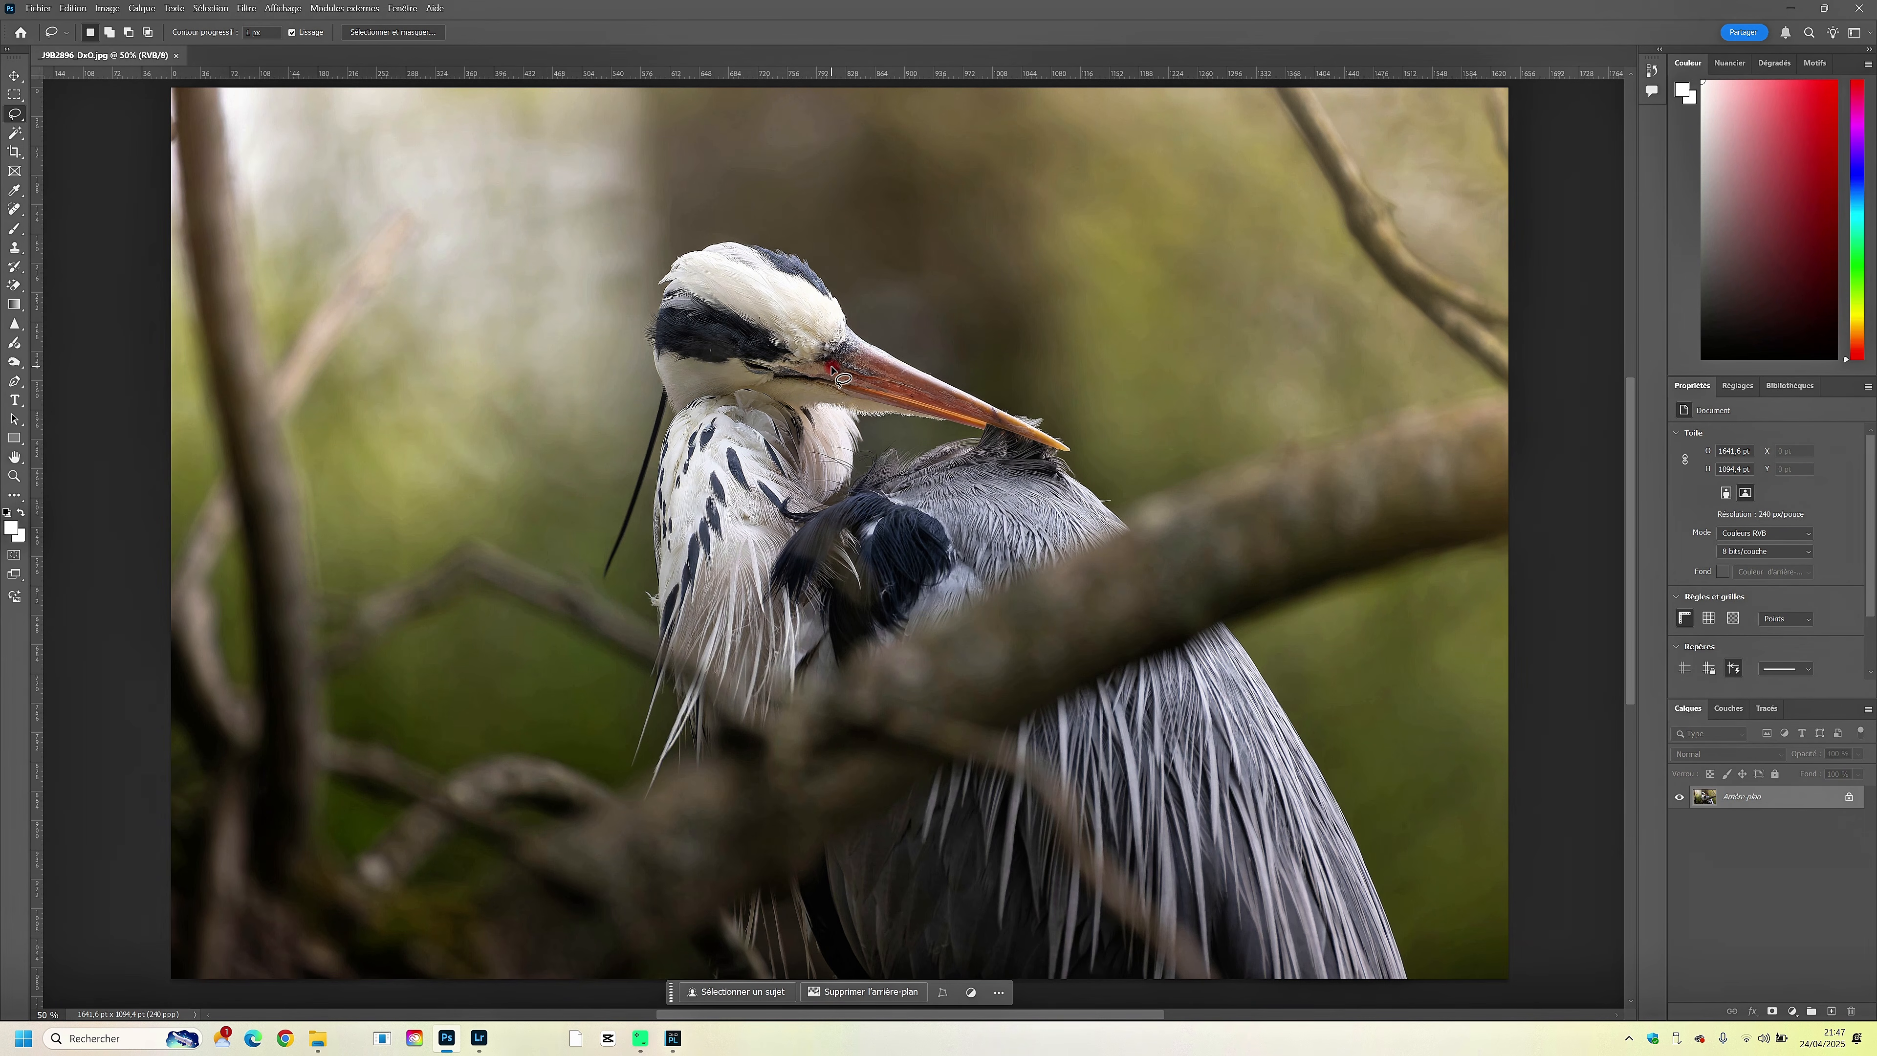
left_click_drag(824, 356, 822, 360)
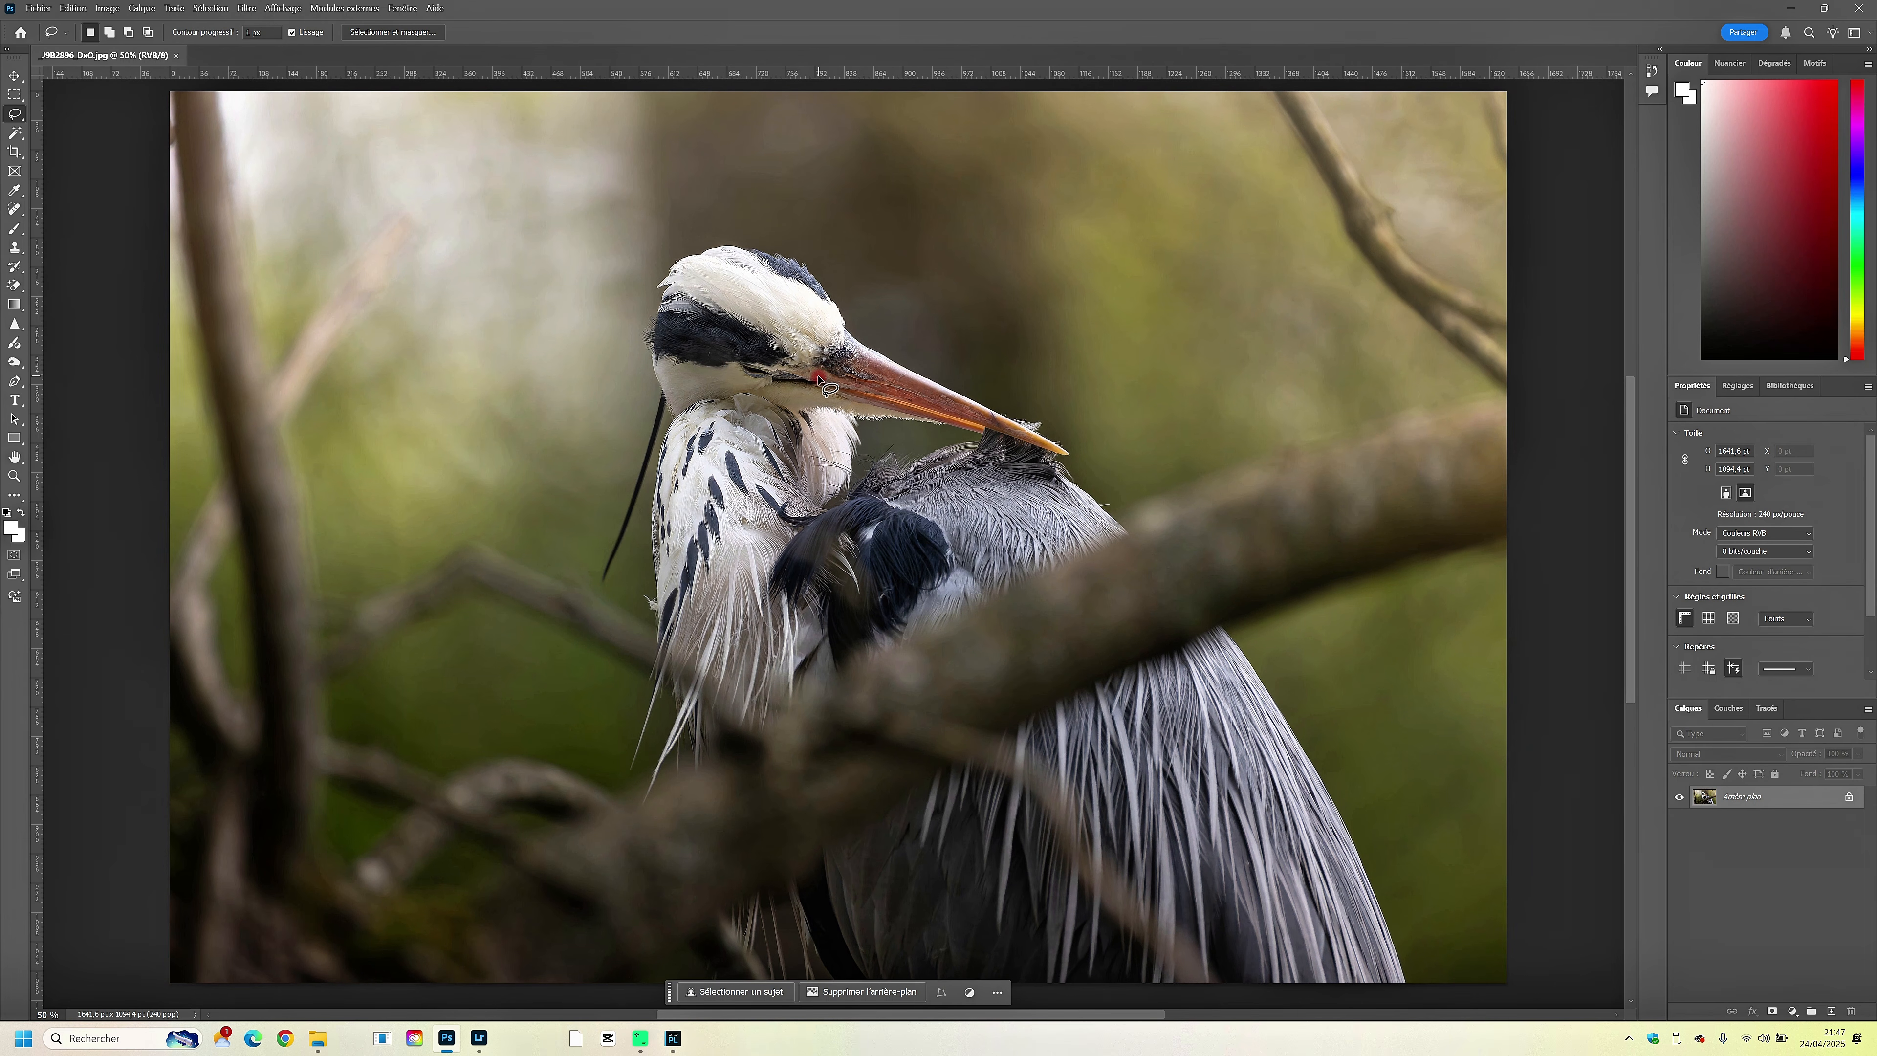
left_click(818, 380)
- Lasso the small blemish where the heron's white crown feathers meet the black head stripe and remove it
key("ctrl+plus")
key("ctrl+plus")
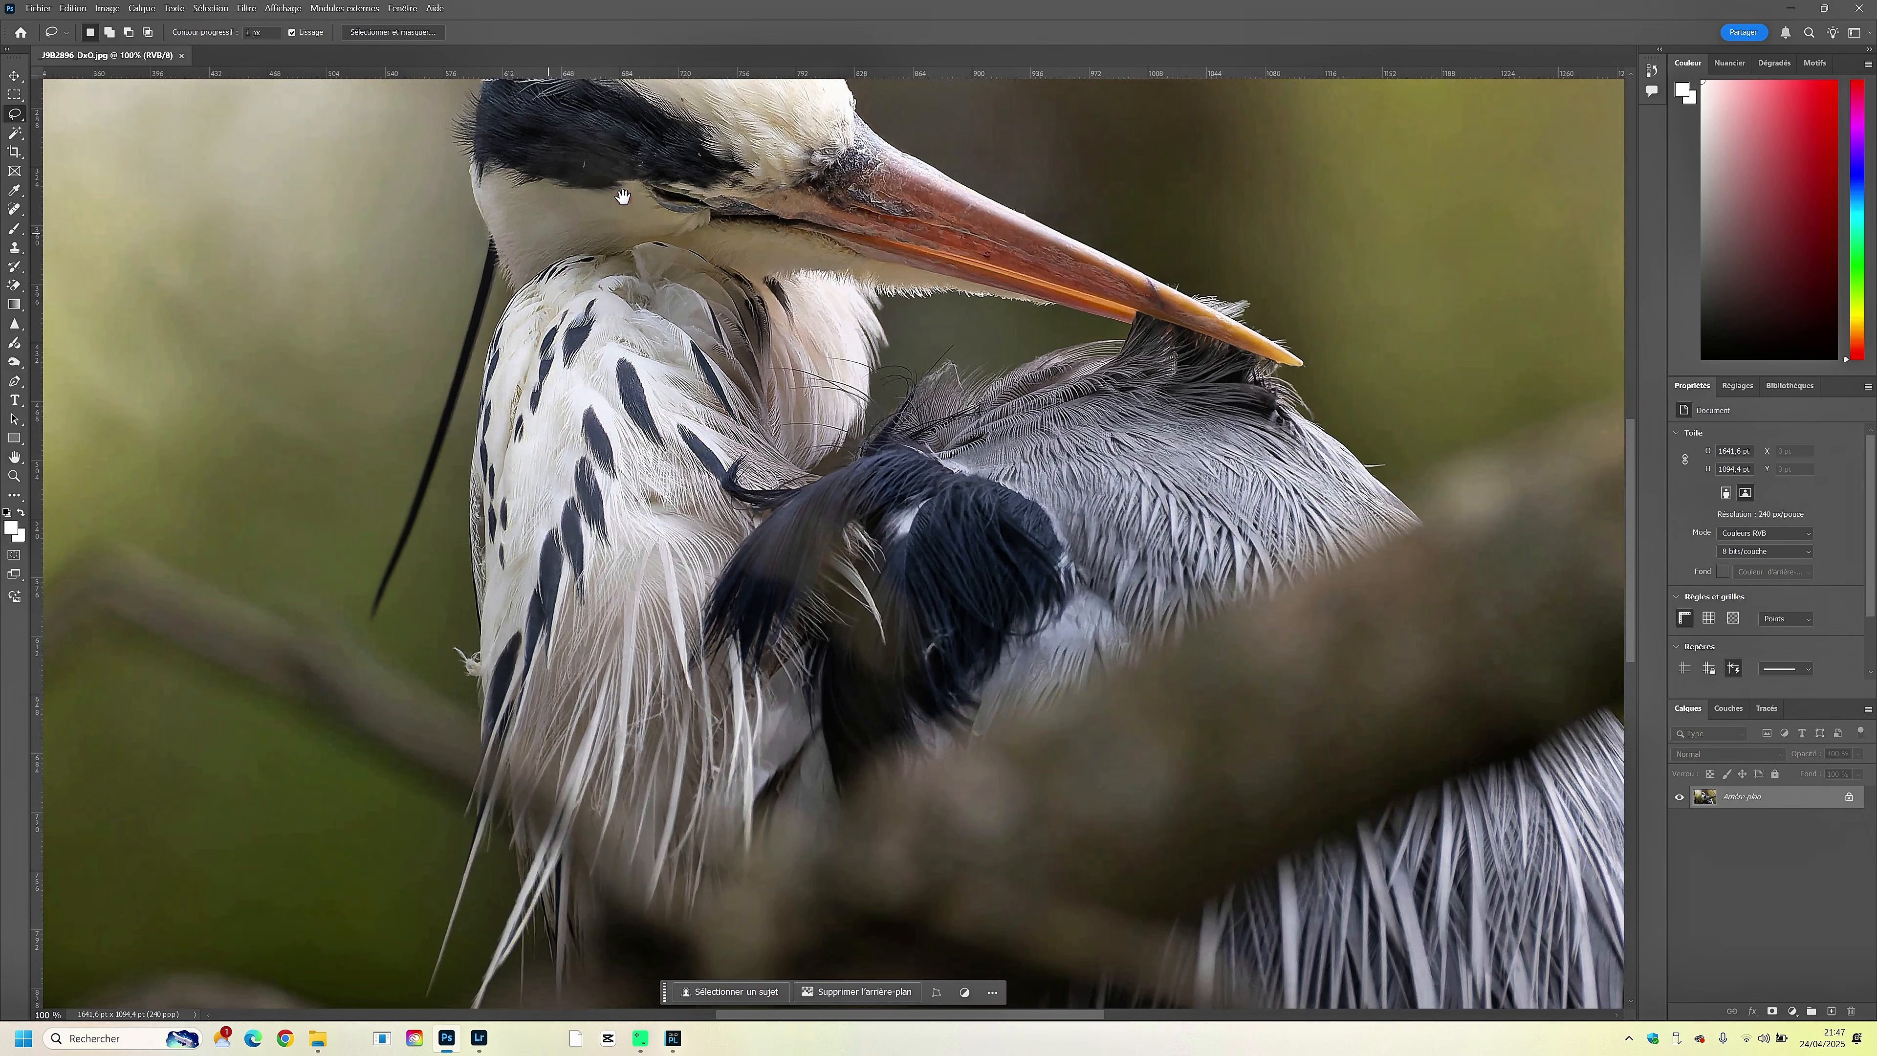
left_click_drag(656, 97, 665, 198)
key("ctrl+plus")
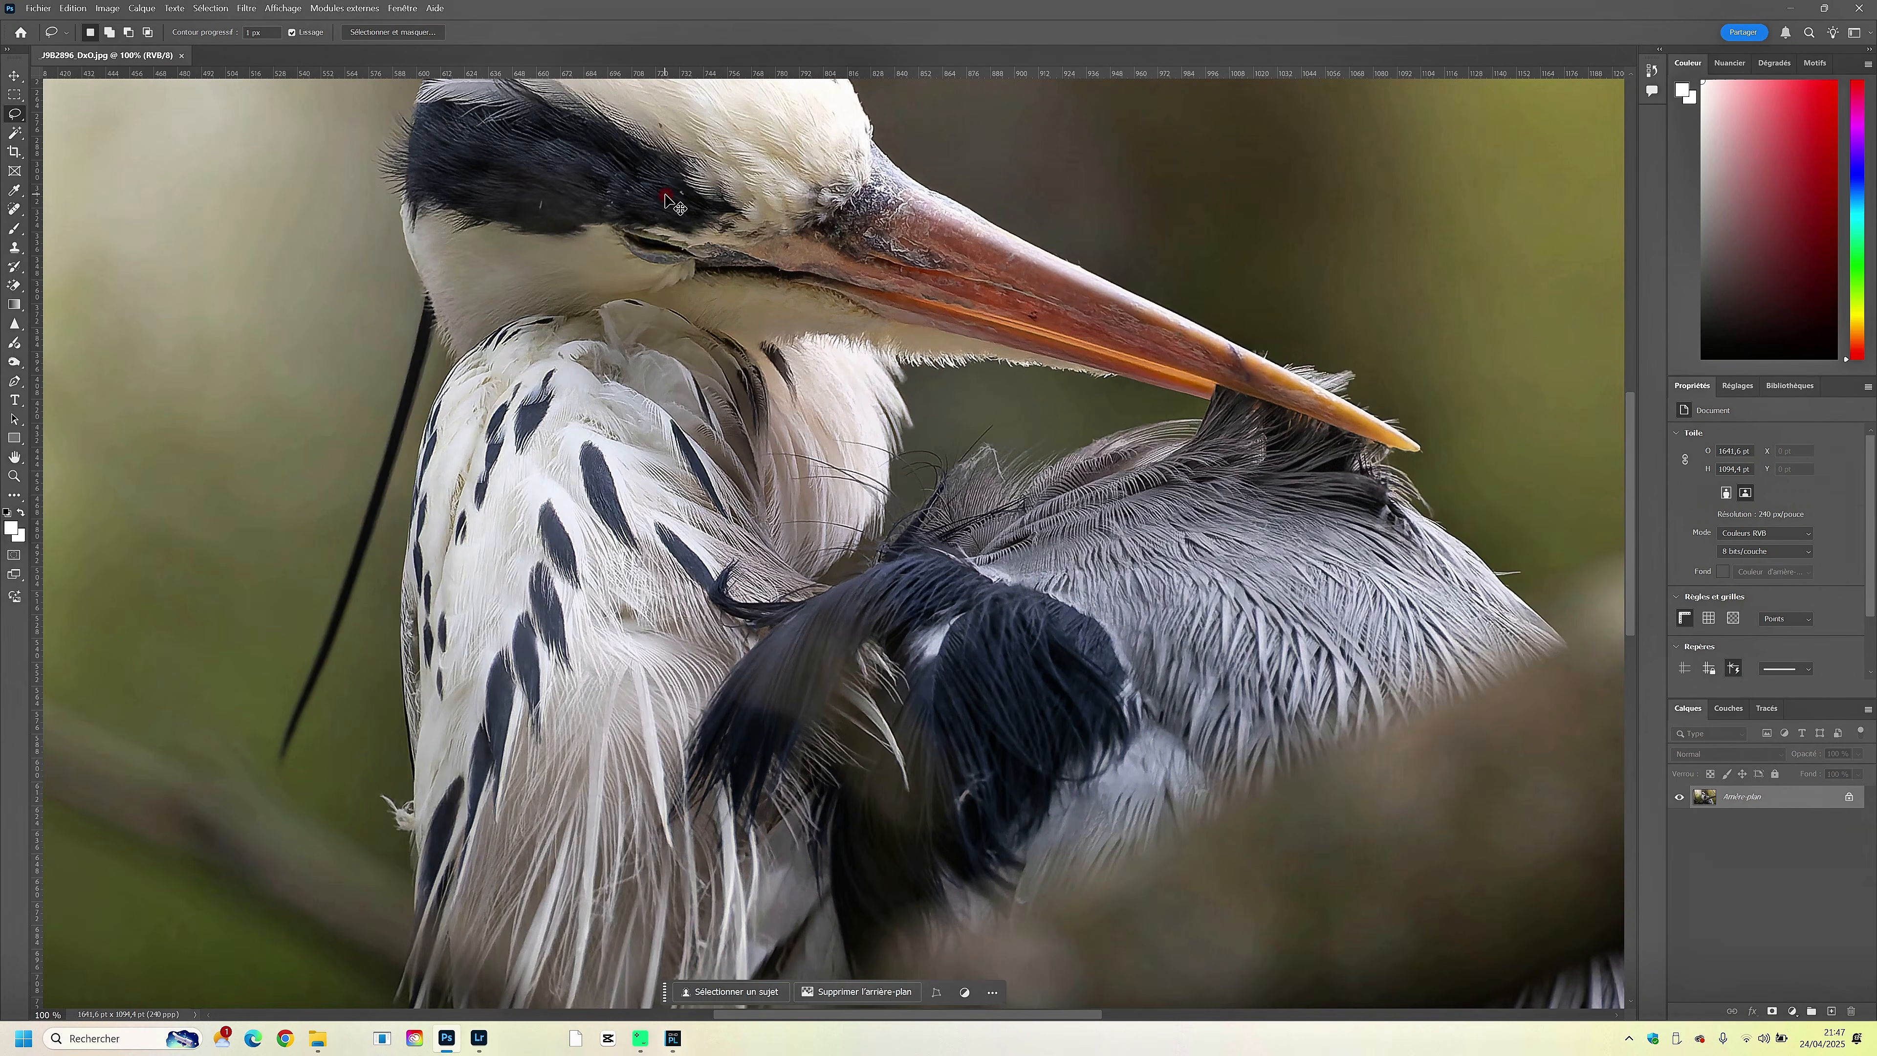
mouse_move(616, 300)
left_mouse_down()
mouse_move(697, 578)
mouse_move(602, 183)
mouse_move(691, 679)
mouse_move(608, 257)
left_mouse_up()
mouse_move(604, 185)
left_mouse_down()
mouse_move(634, 311)
mouse_move(644, 264)
mouse_move(641, 279)
left_mouse_up()
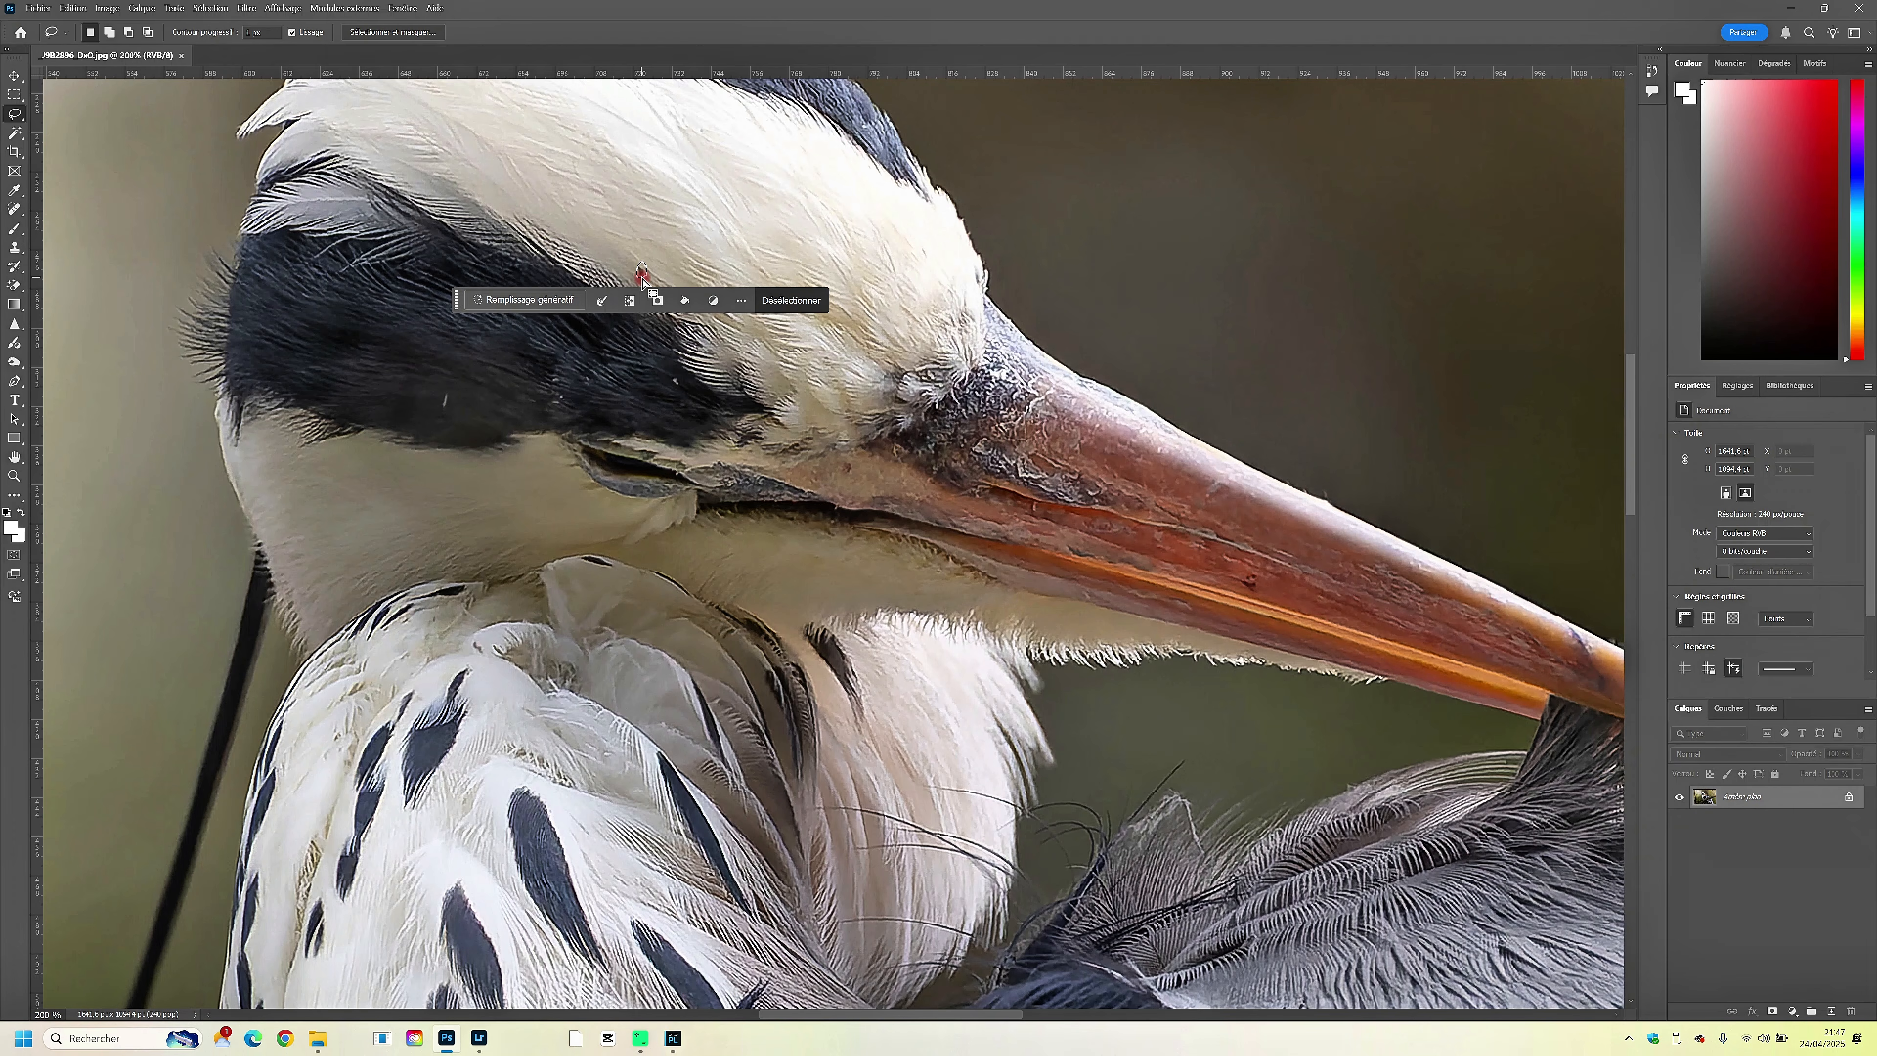
left_click(684, 300)
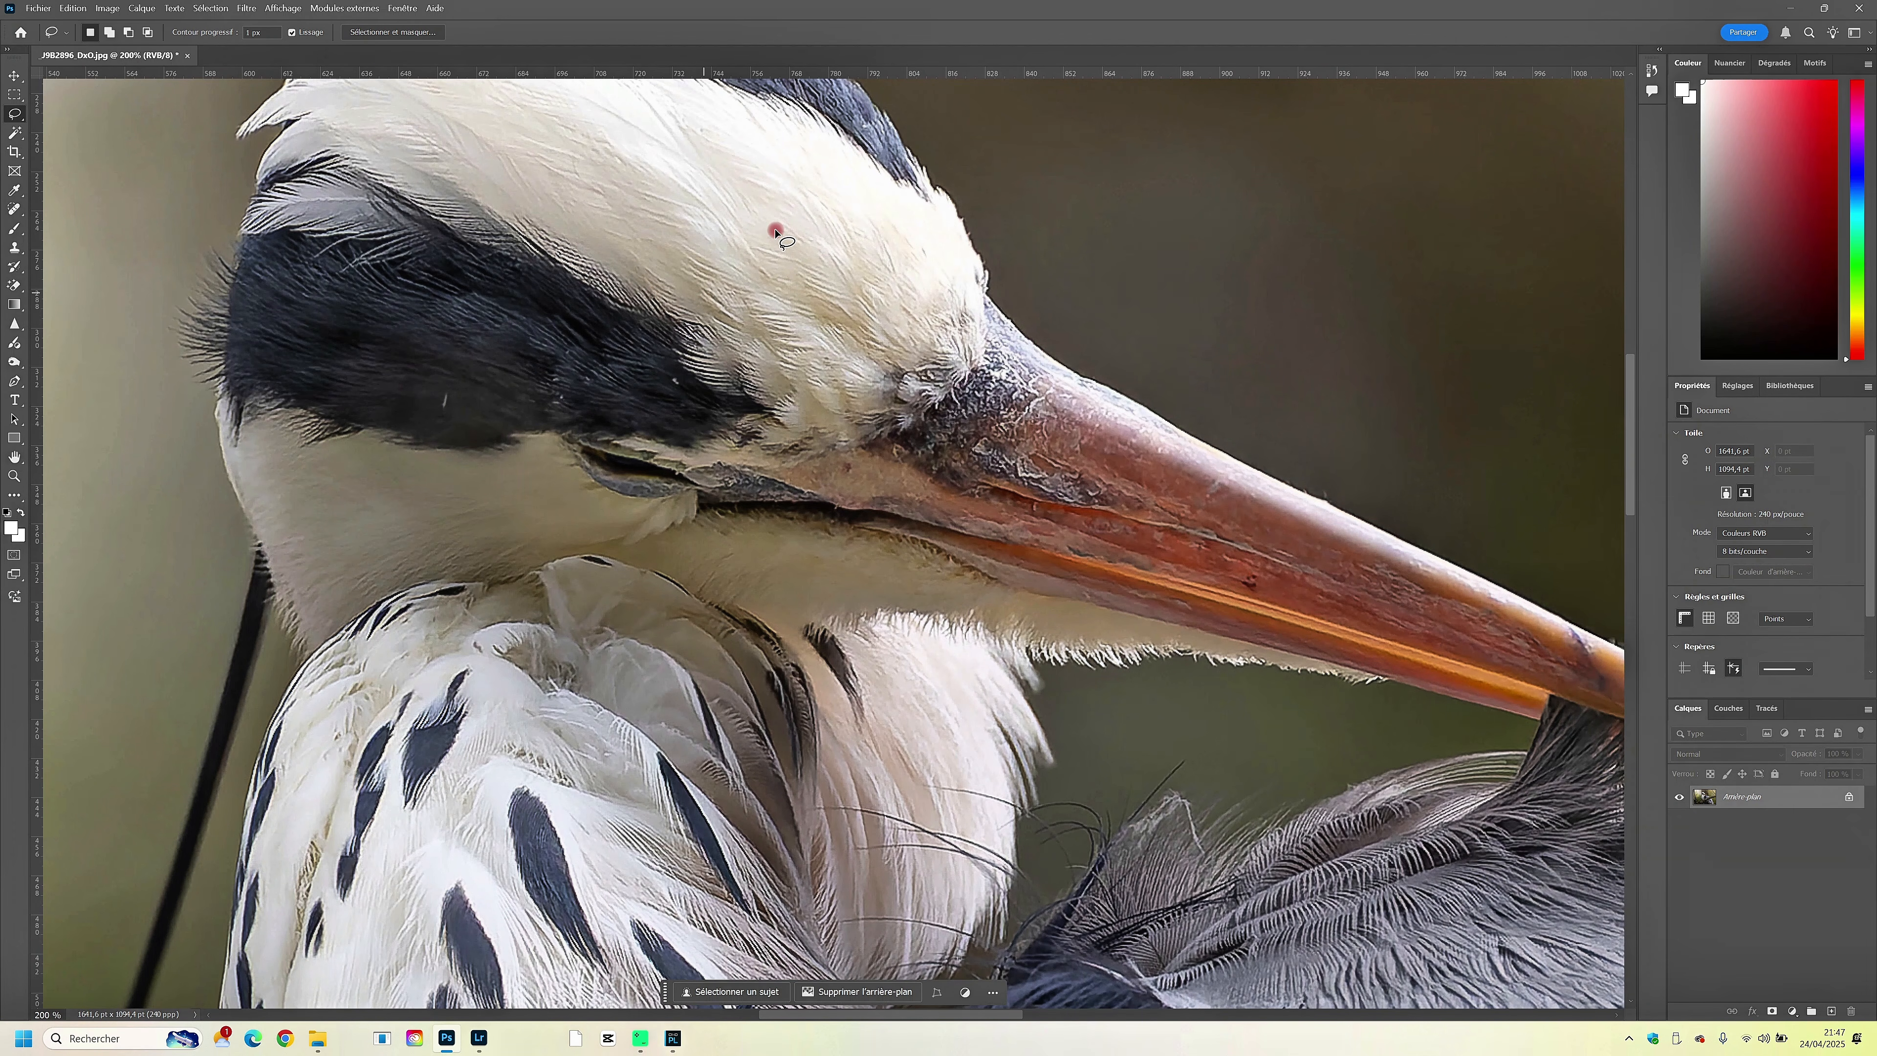
- Lasso and remove the two small light specks in the heron's black head stripe
left_click_drag(446, 386, 448, 411)
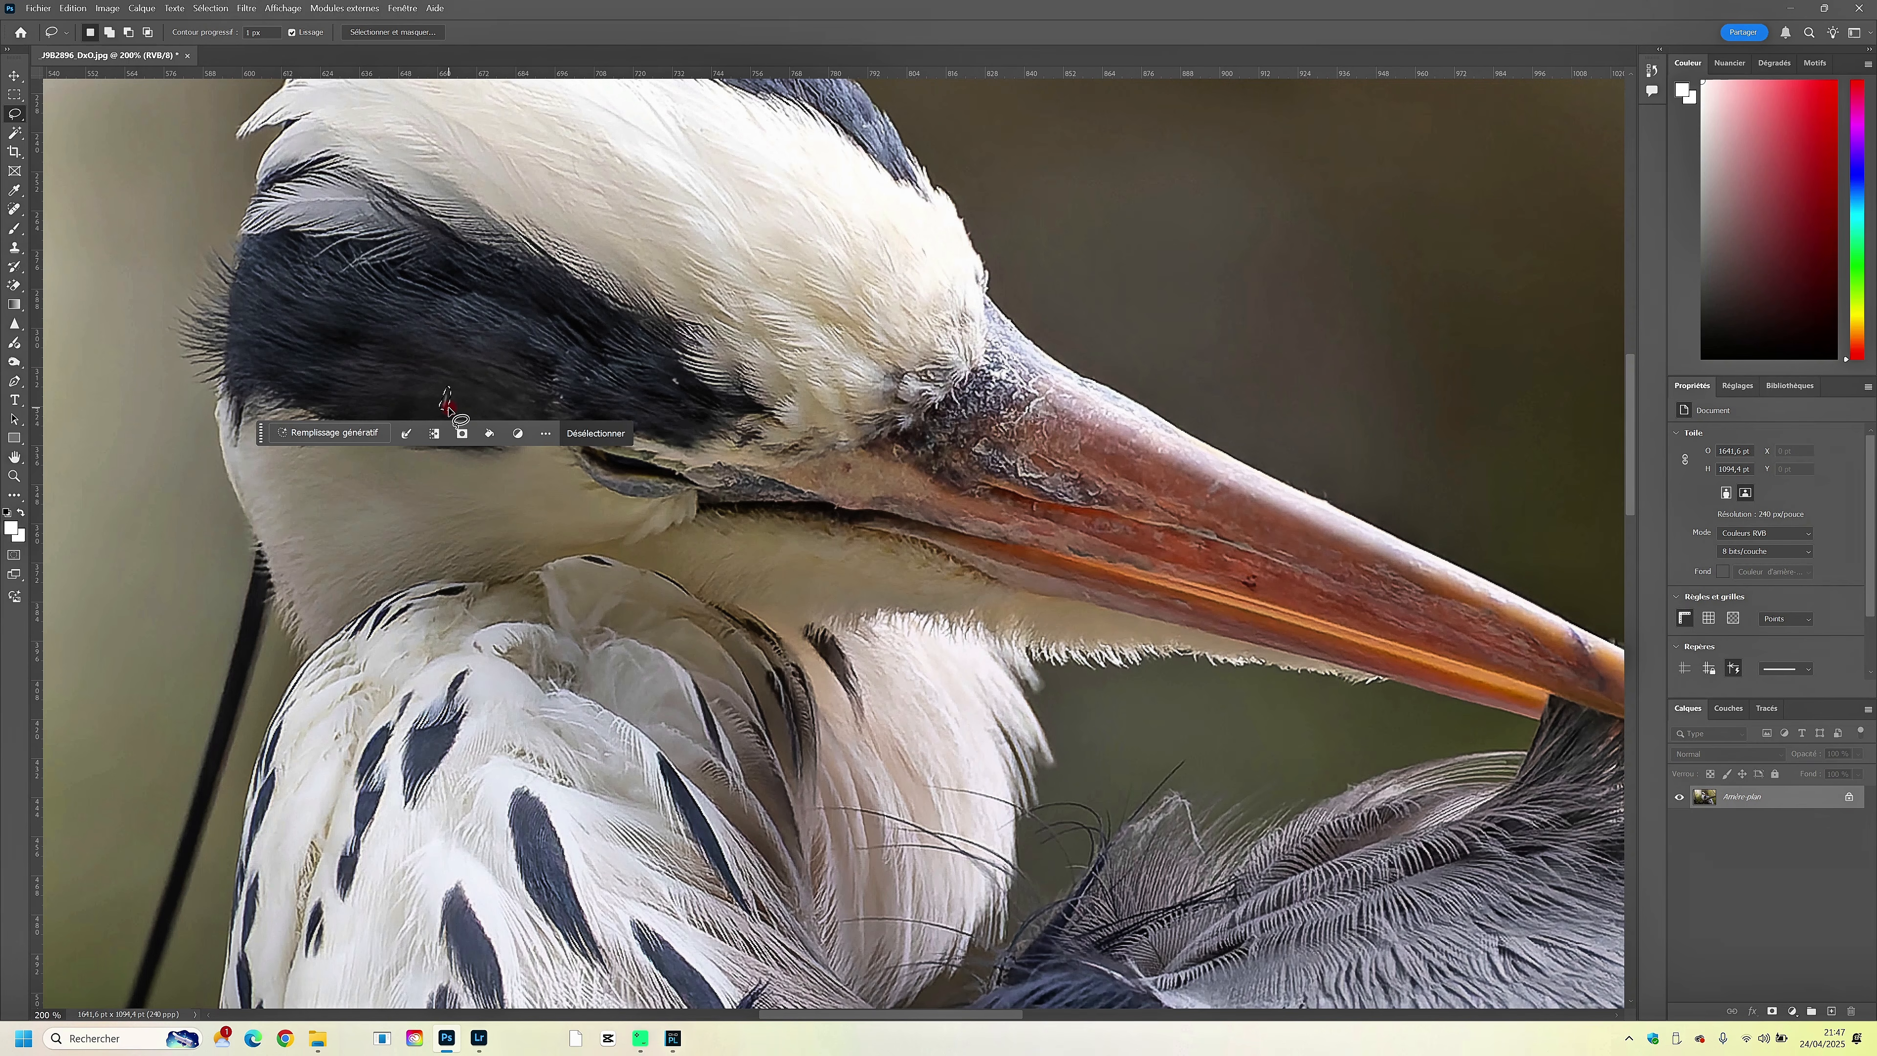
key("shift+Delete")
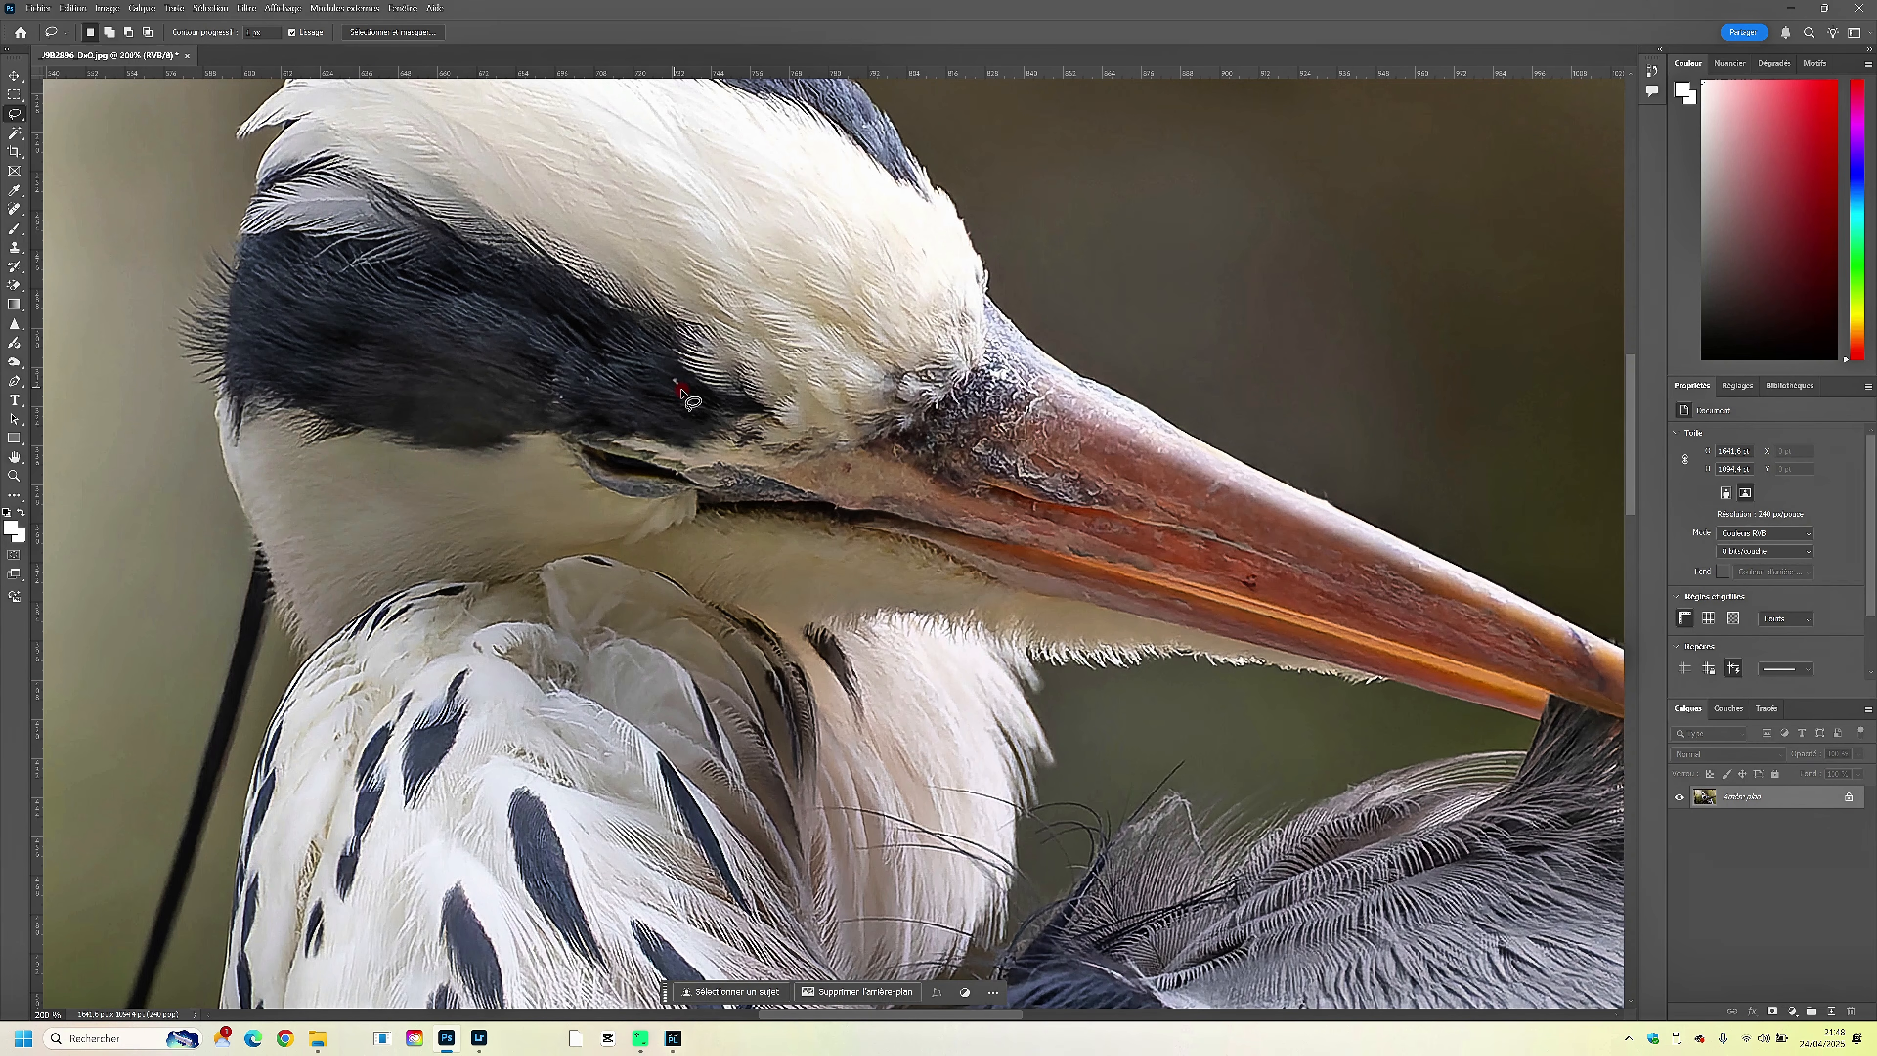
left_click_drag(680, 391, 675, 386)
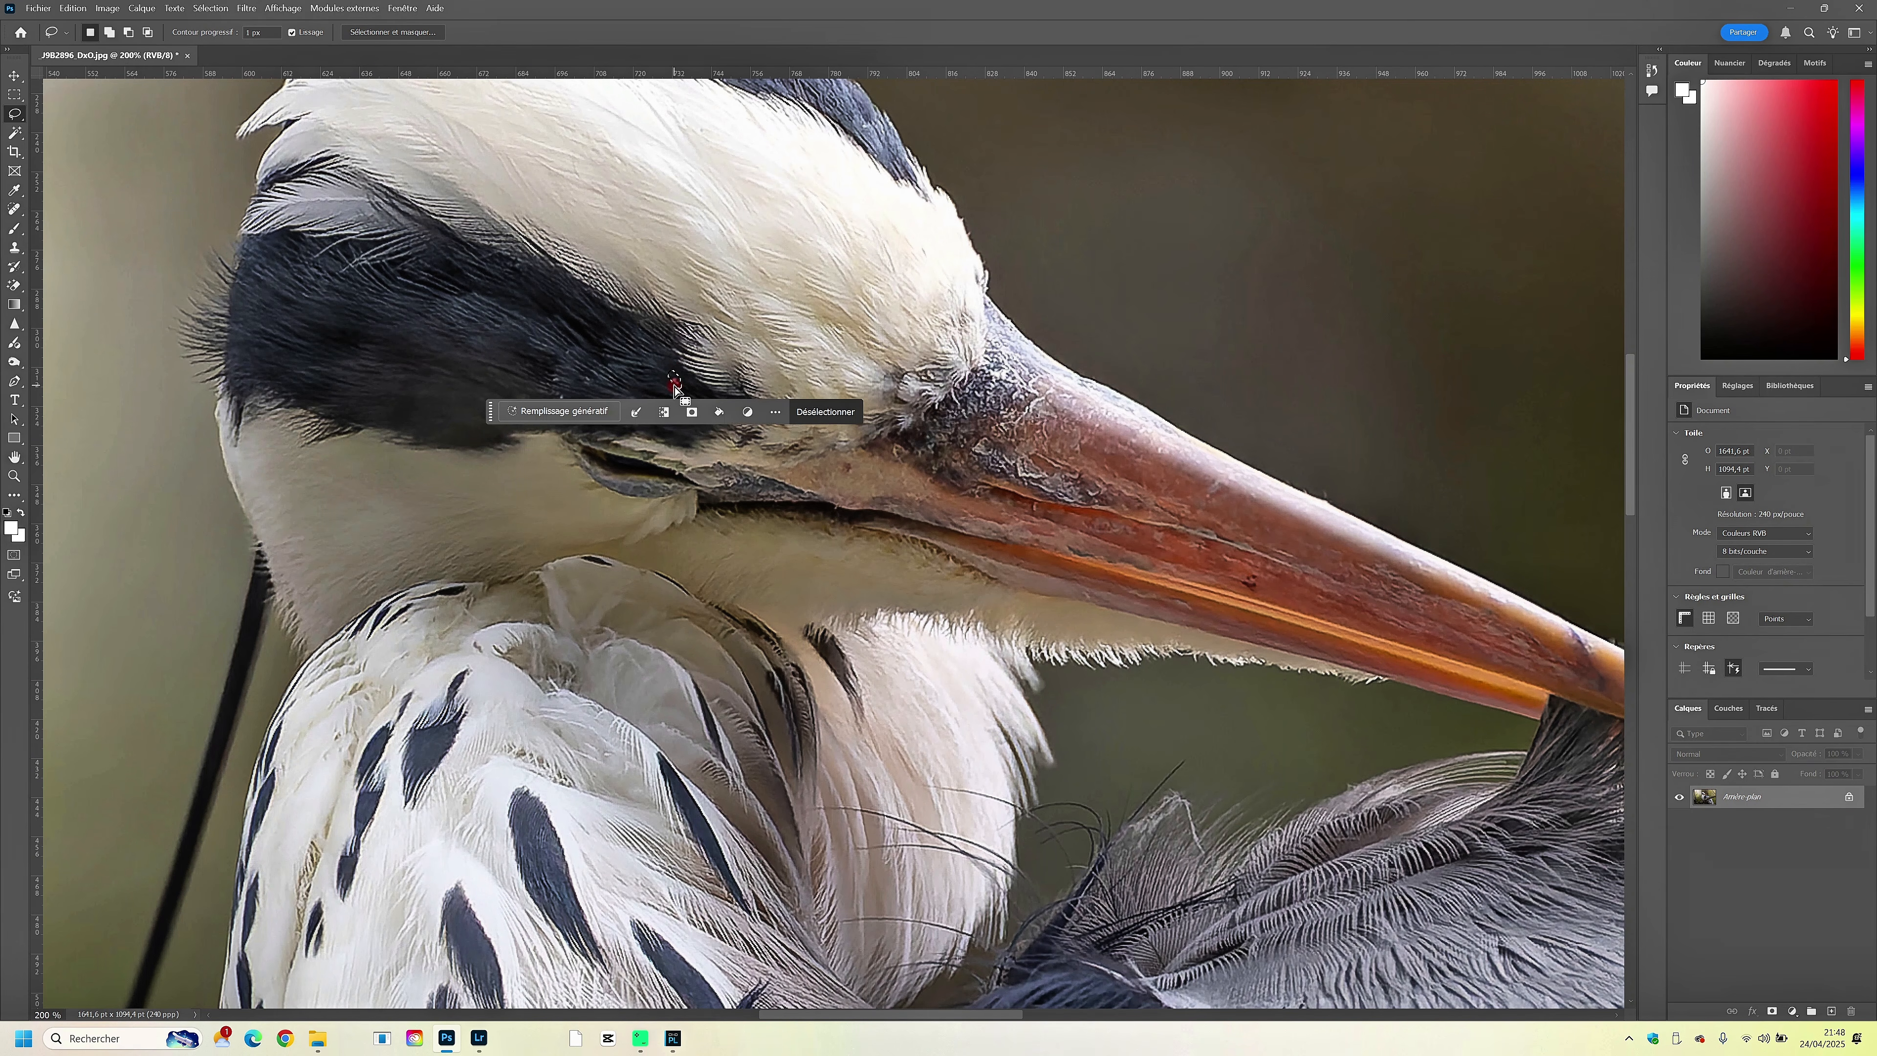
key("shift+Delete")
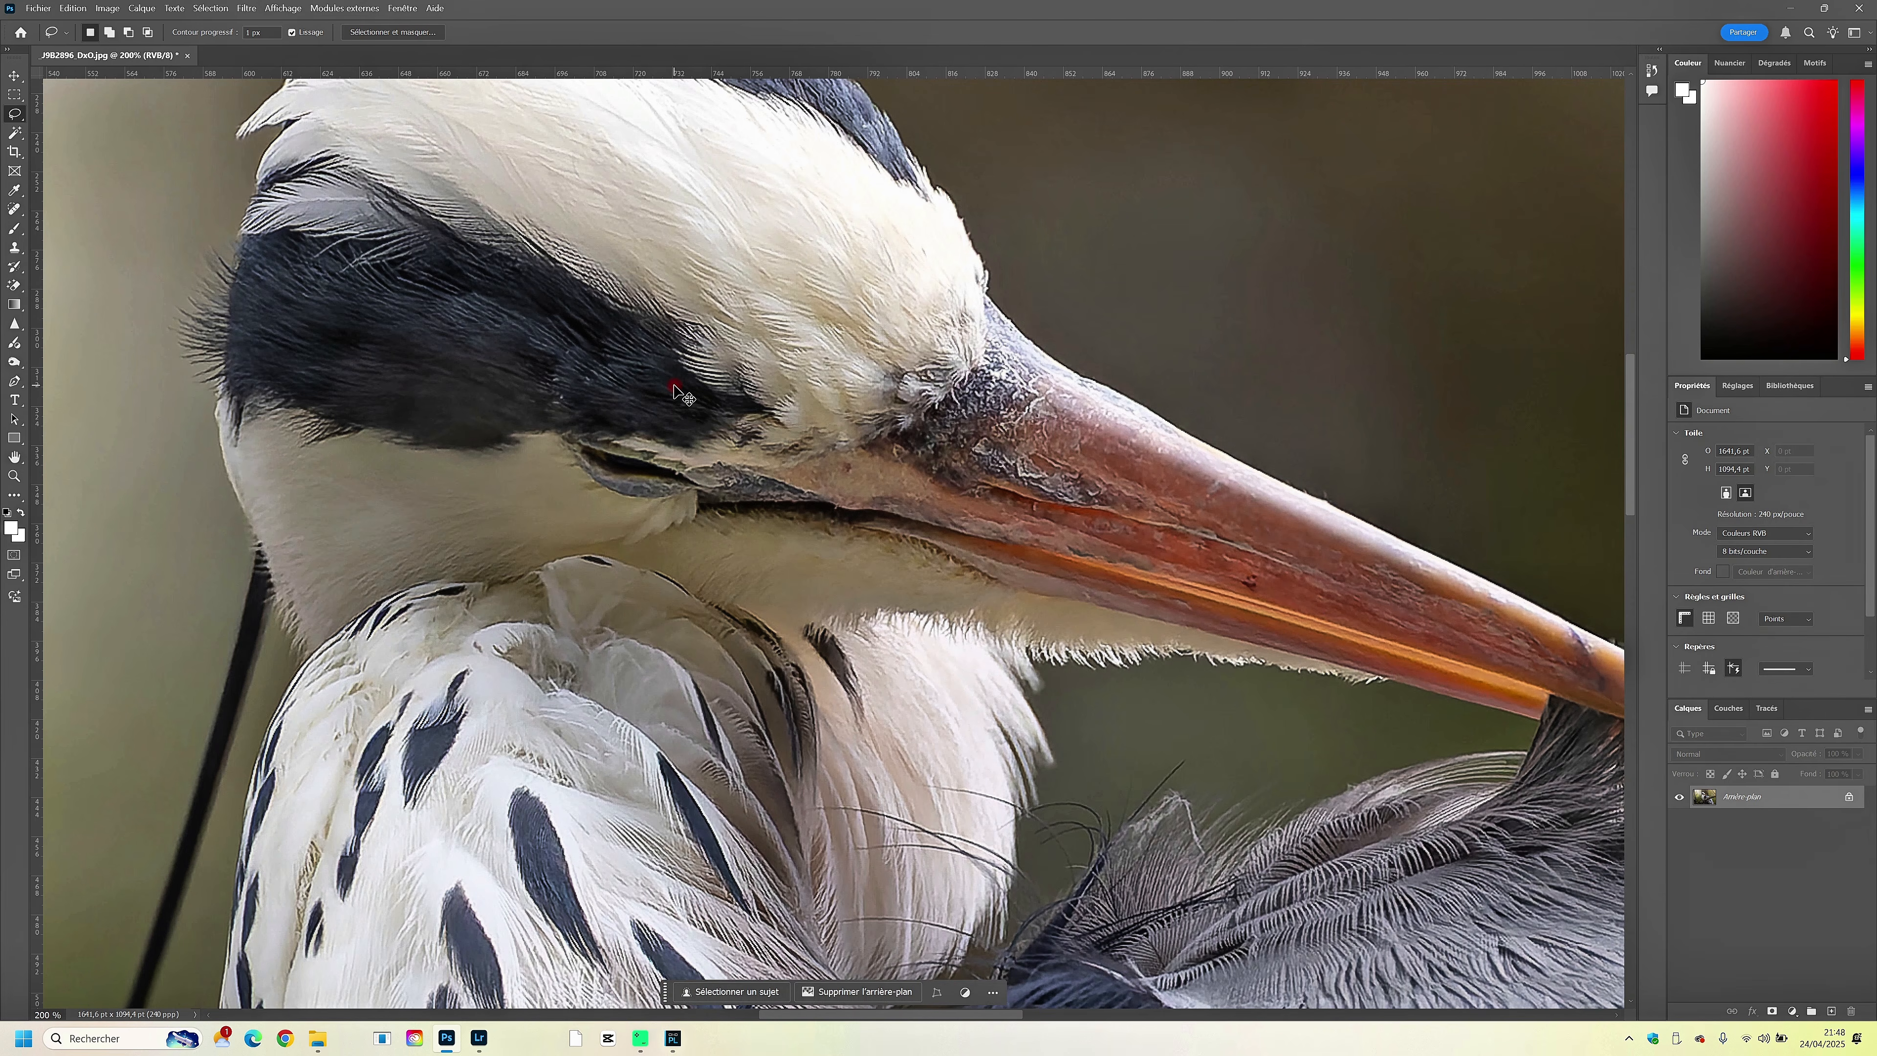
key("ctrl+0")
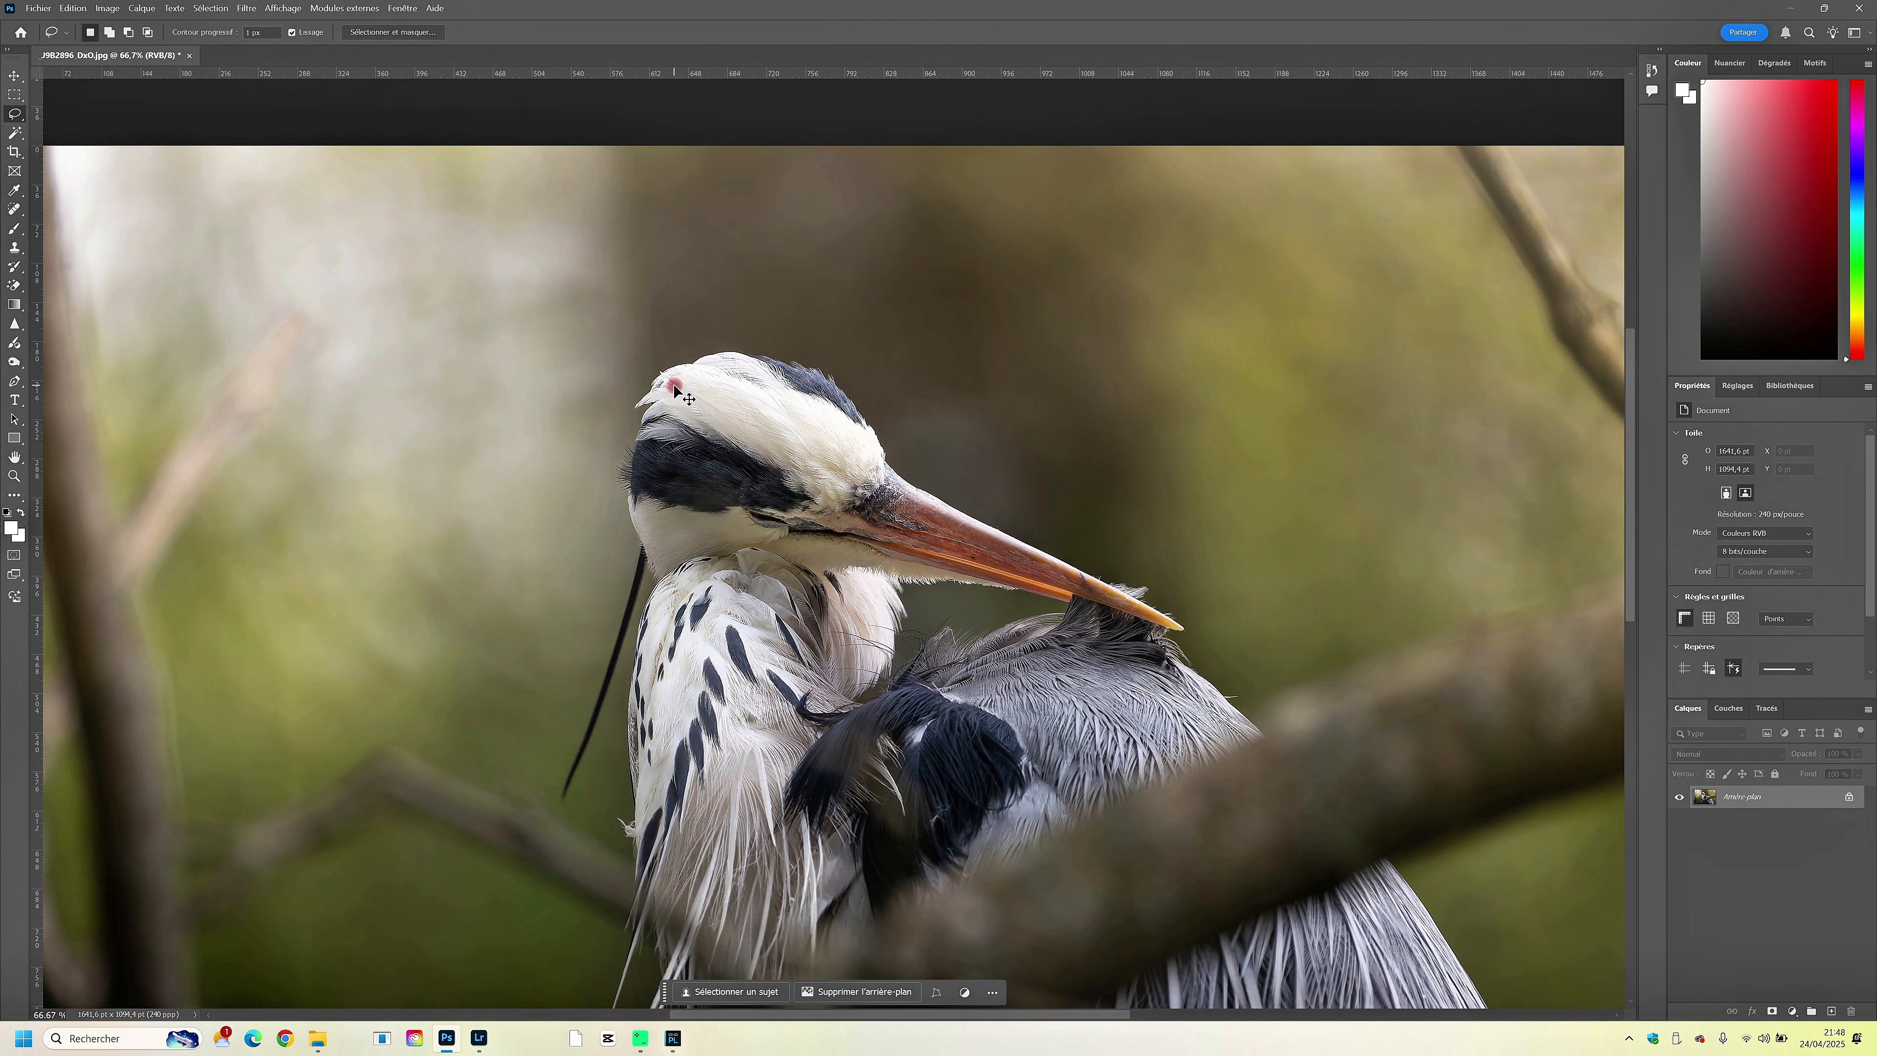
key("ctrl+minus")
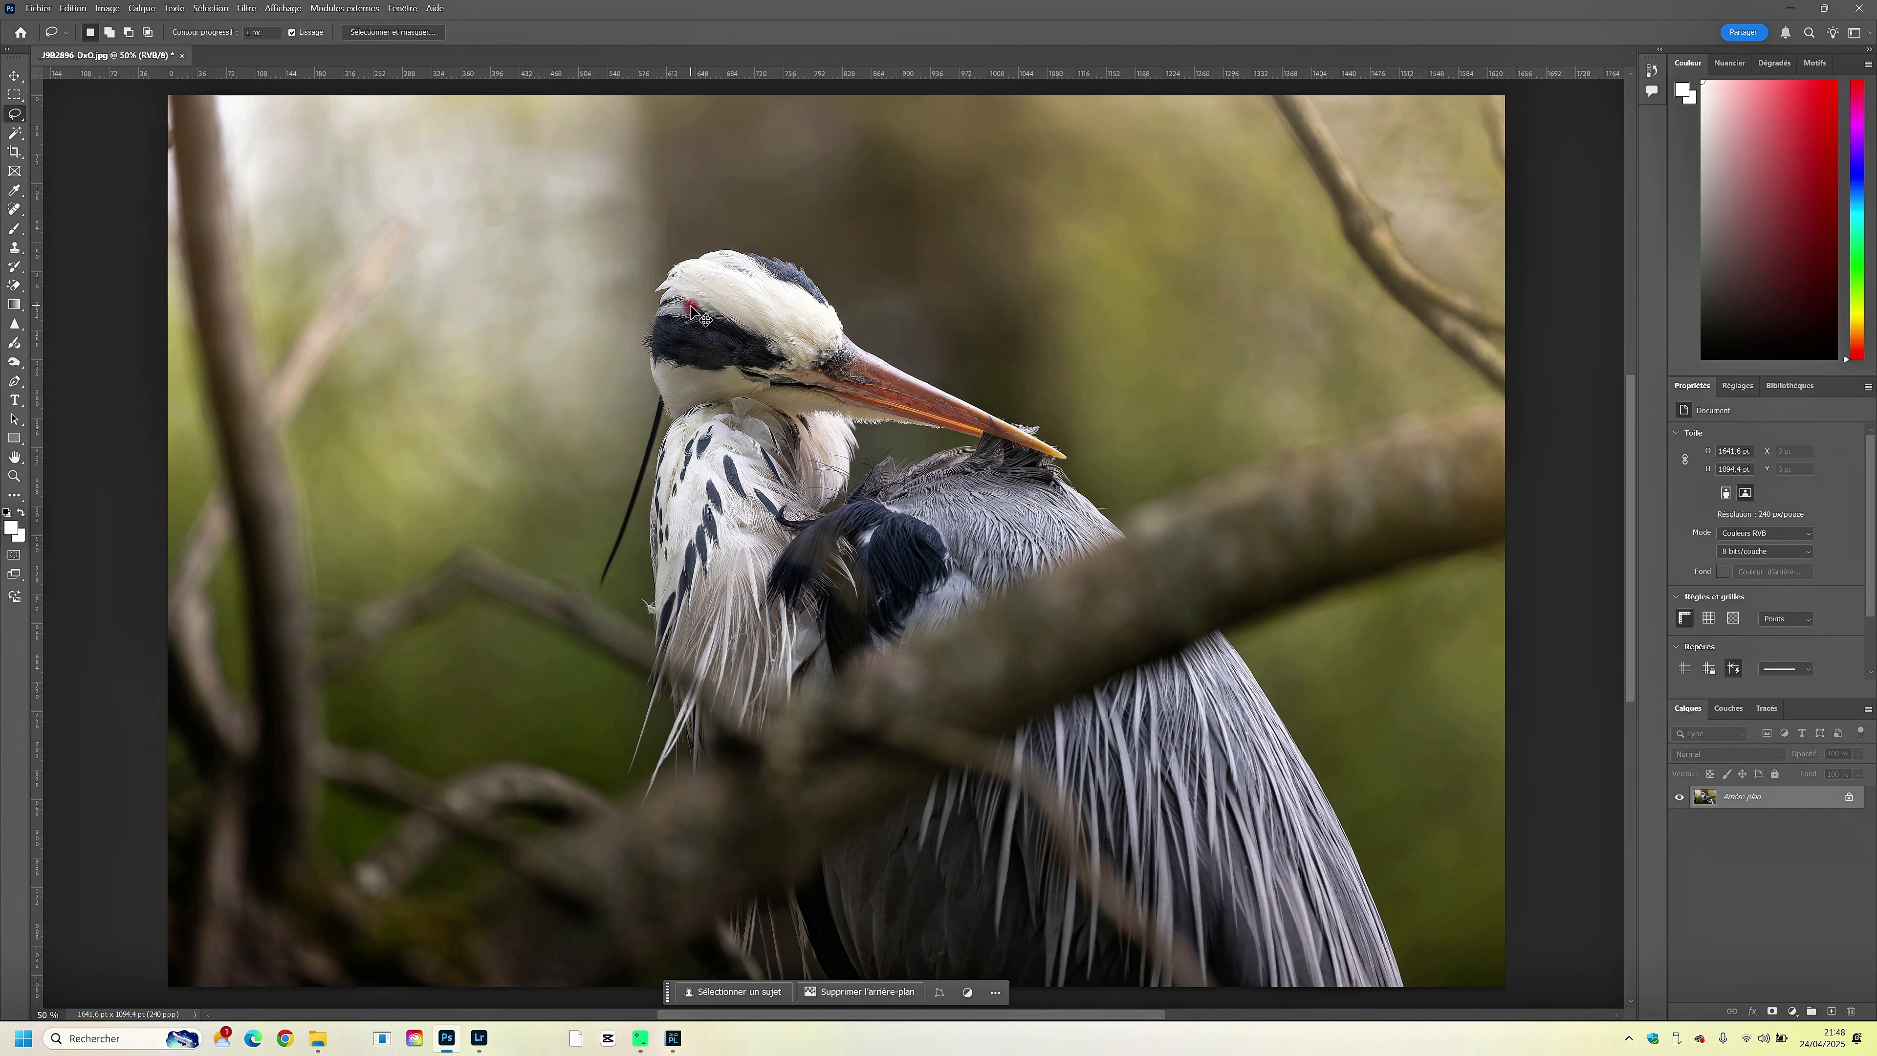
key("ctrl+minus")
key("ctrl+plus")
left_click_drag(706, 357, 715, 351)
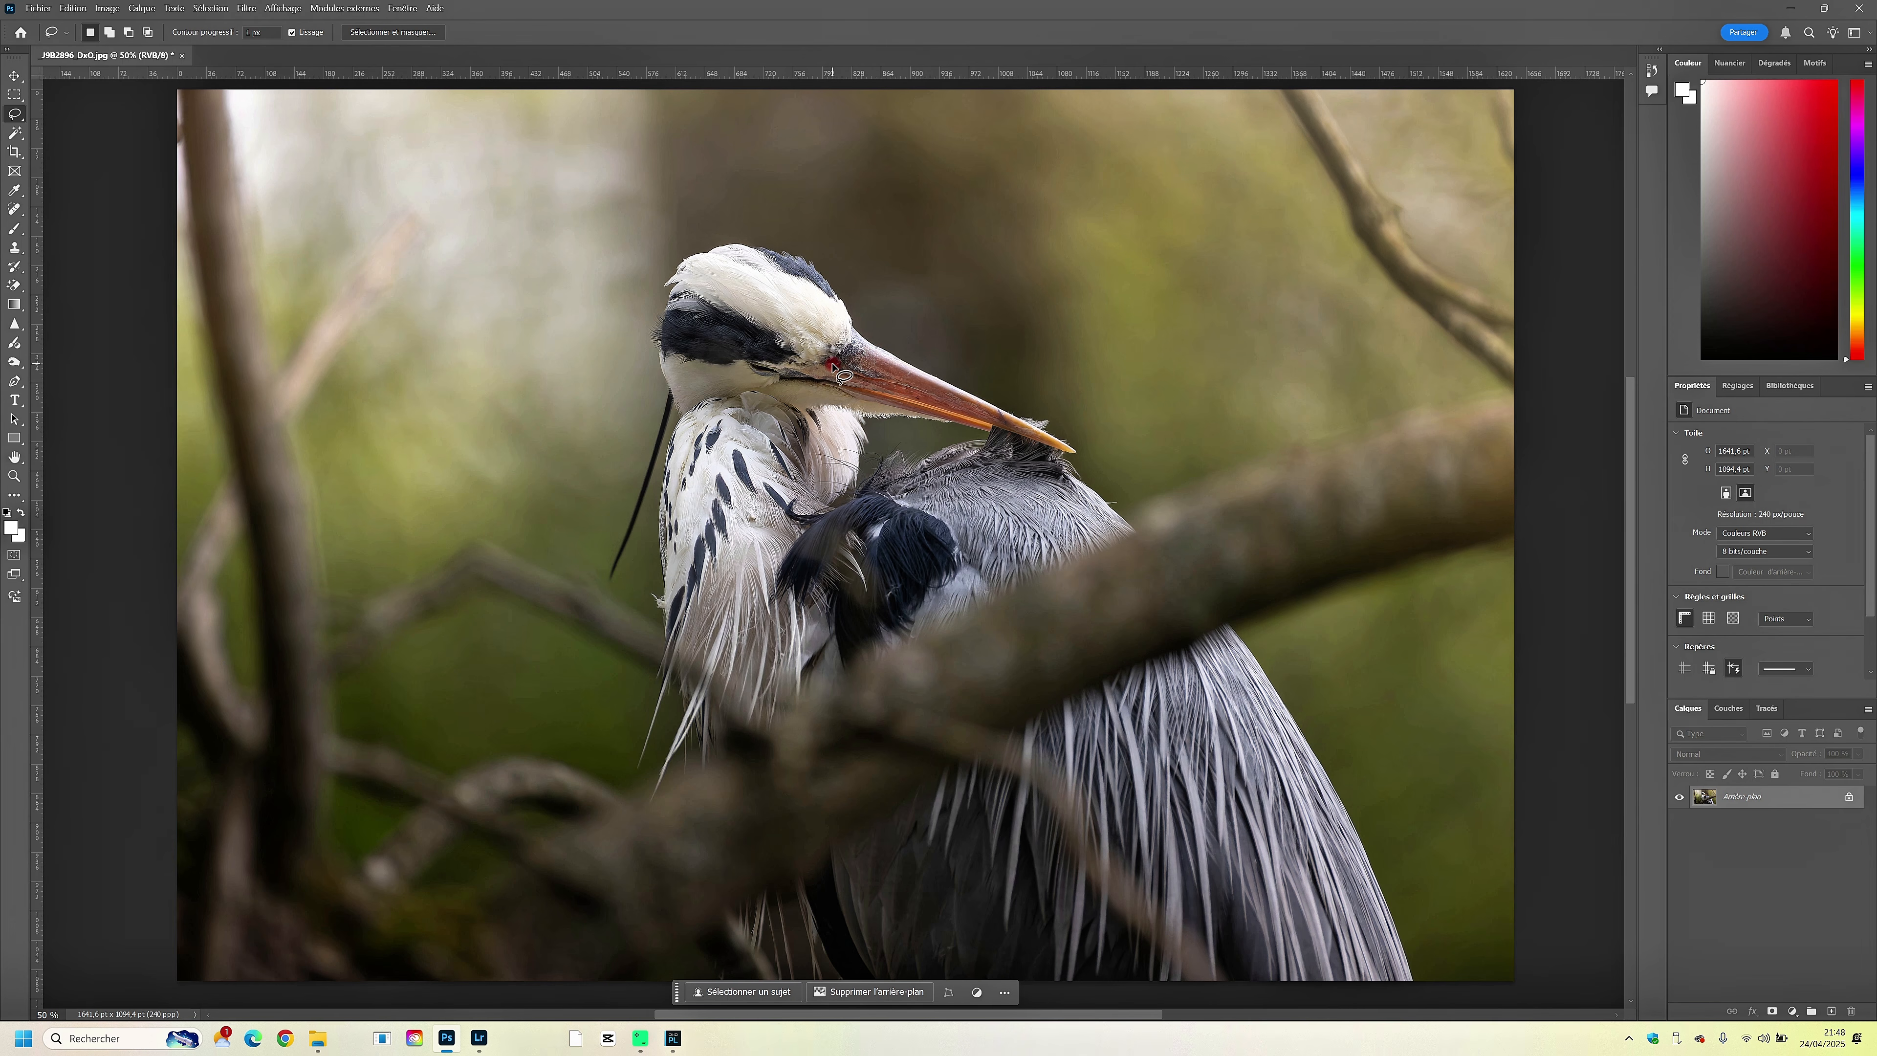
left_click_drag(832, 363, 826, 363)
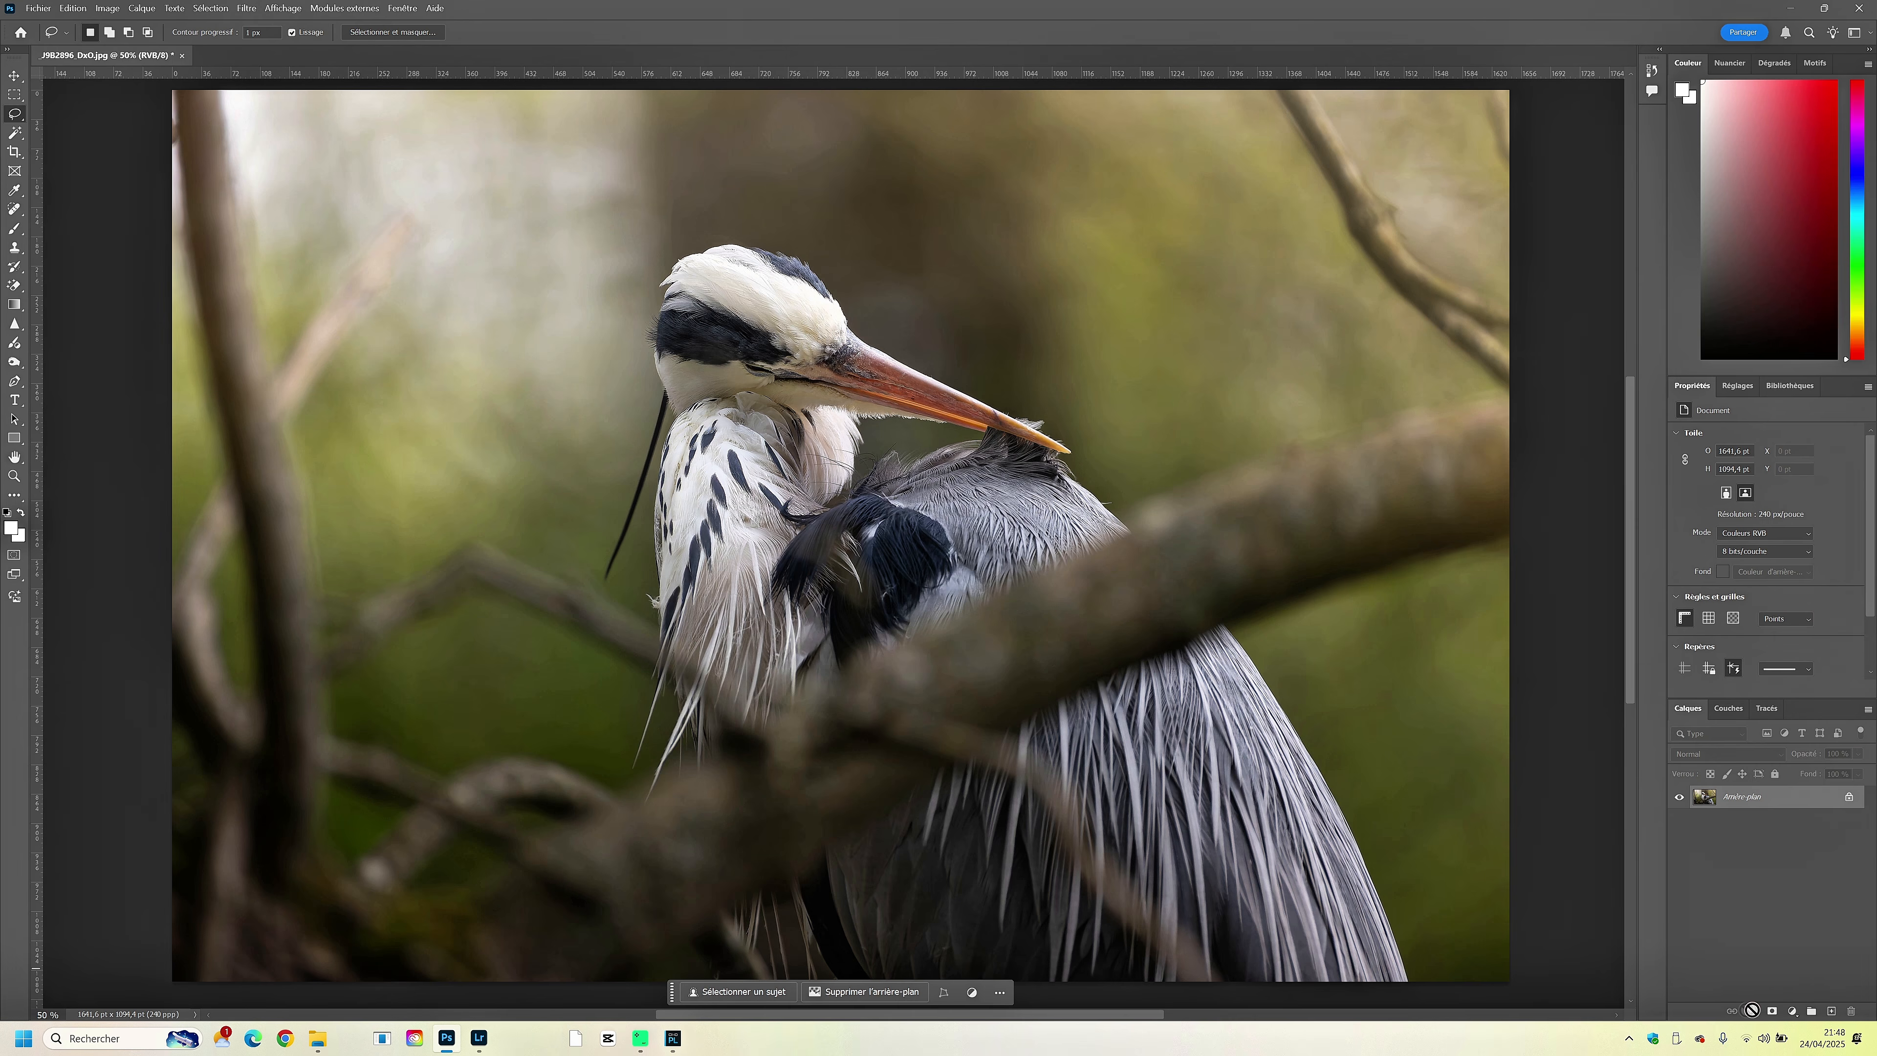
- Add a Levels adjustment layer with the white input level at 251 and the midtones at 1,11
left_click(1792, 1011)
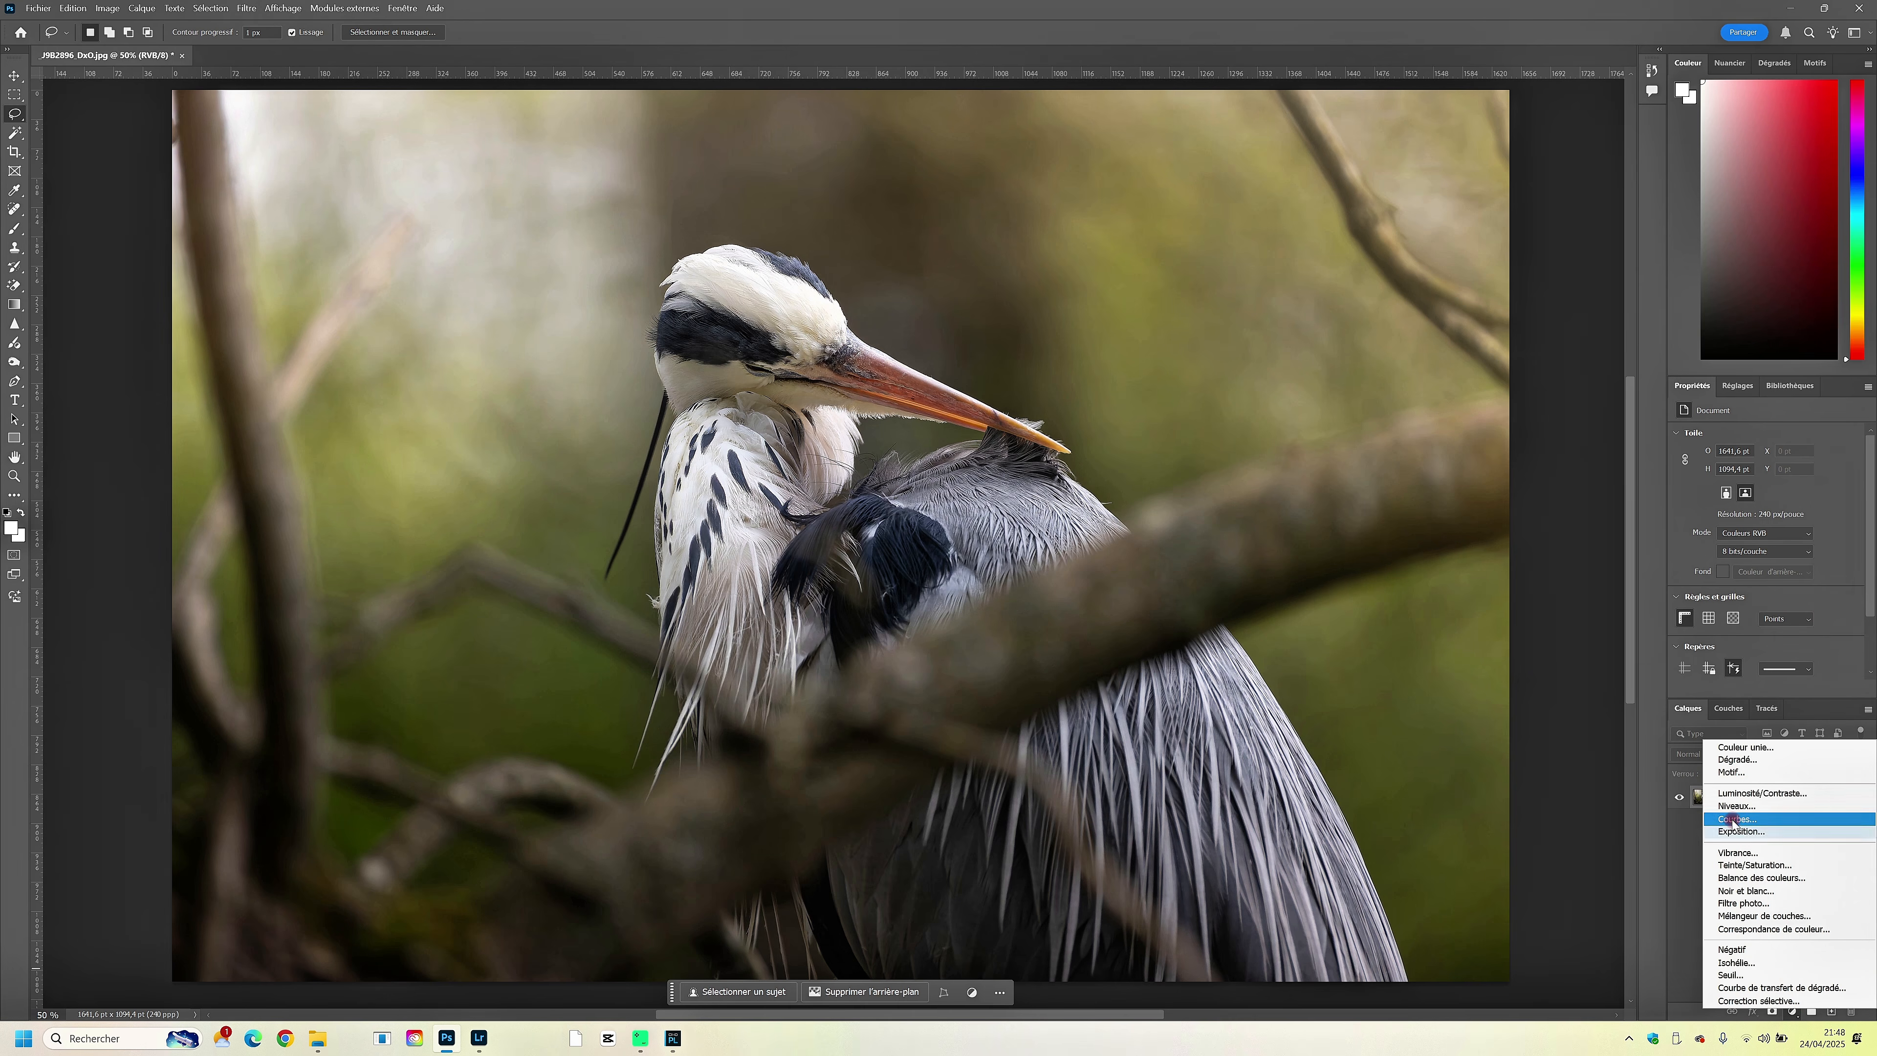
left_click(1736, 805)
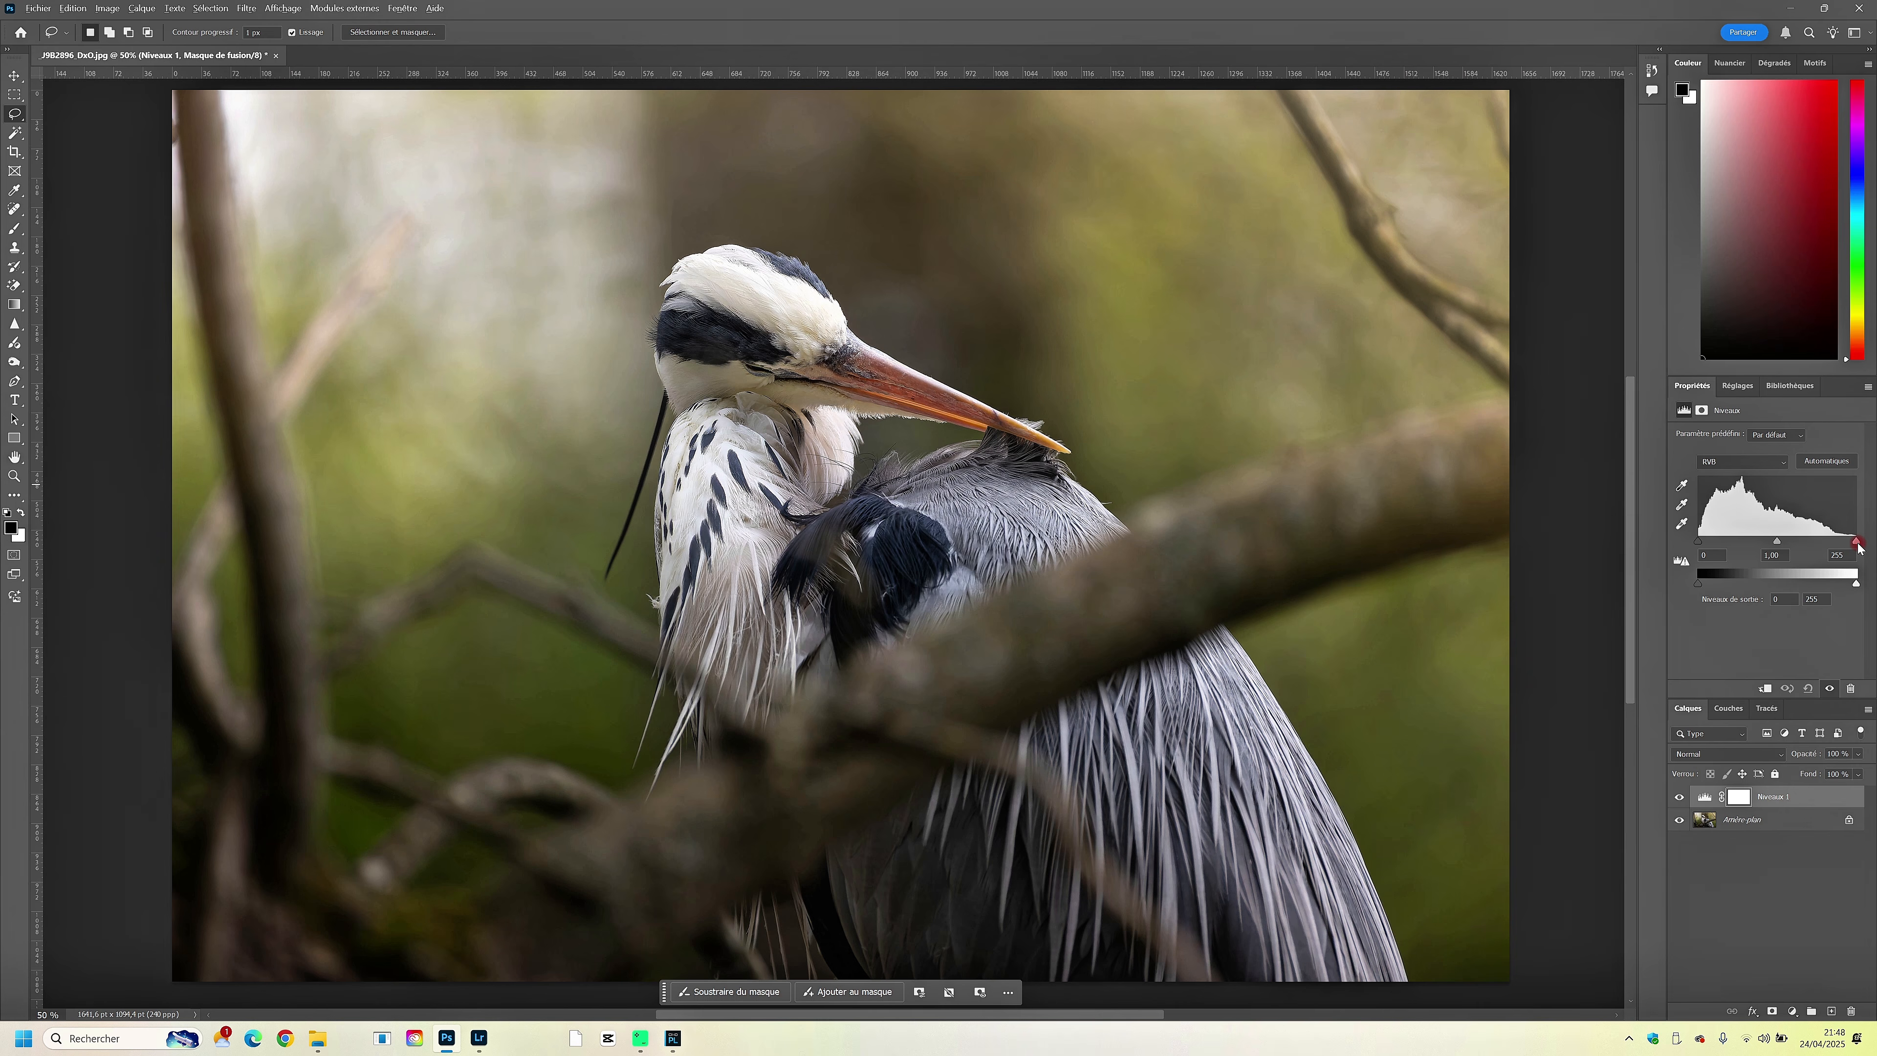
left_click(1857, 542, "alt")
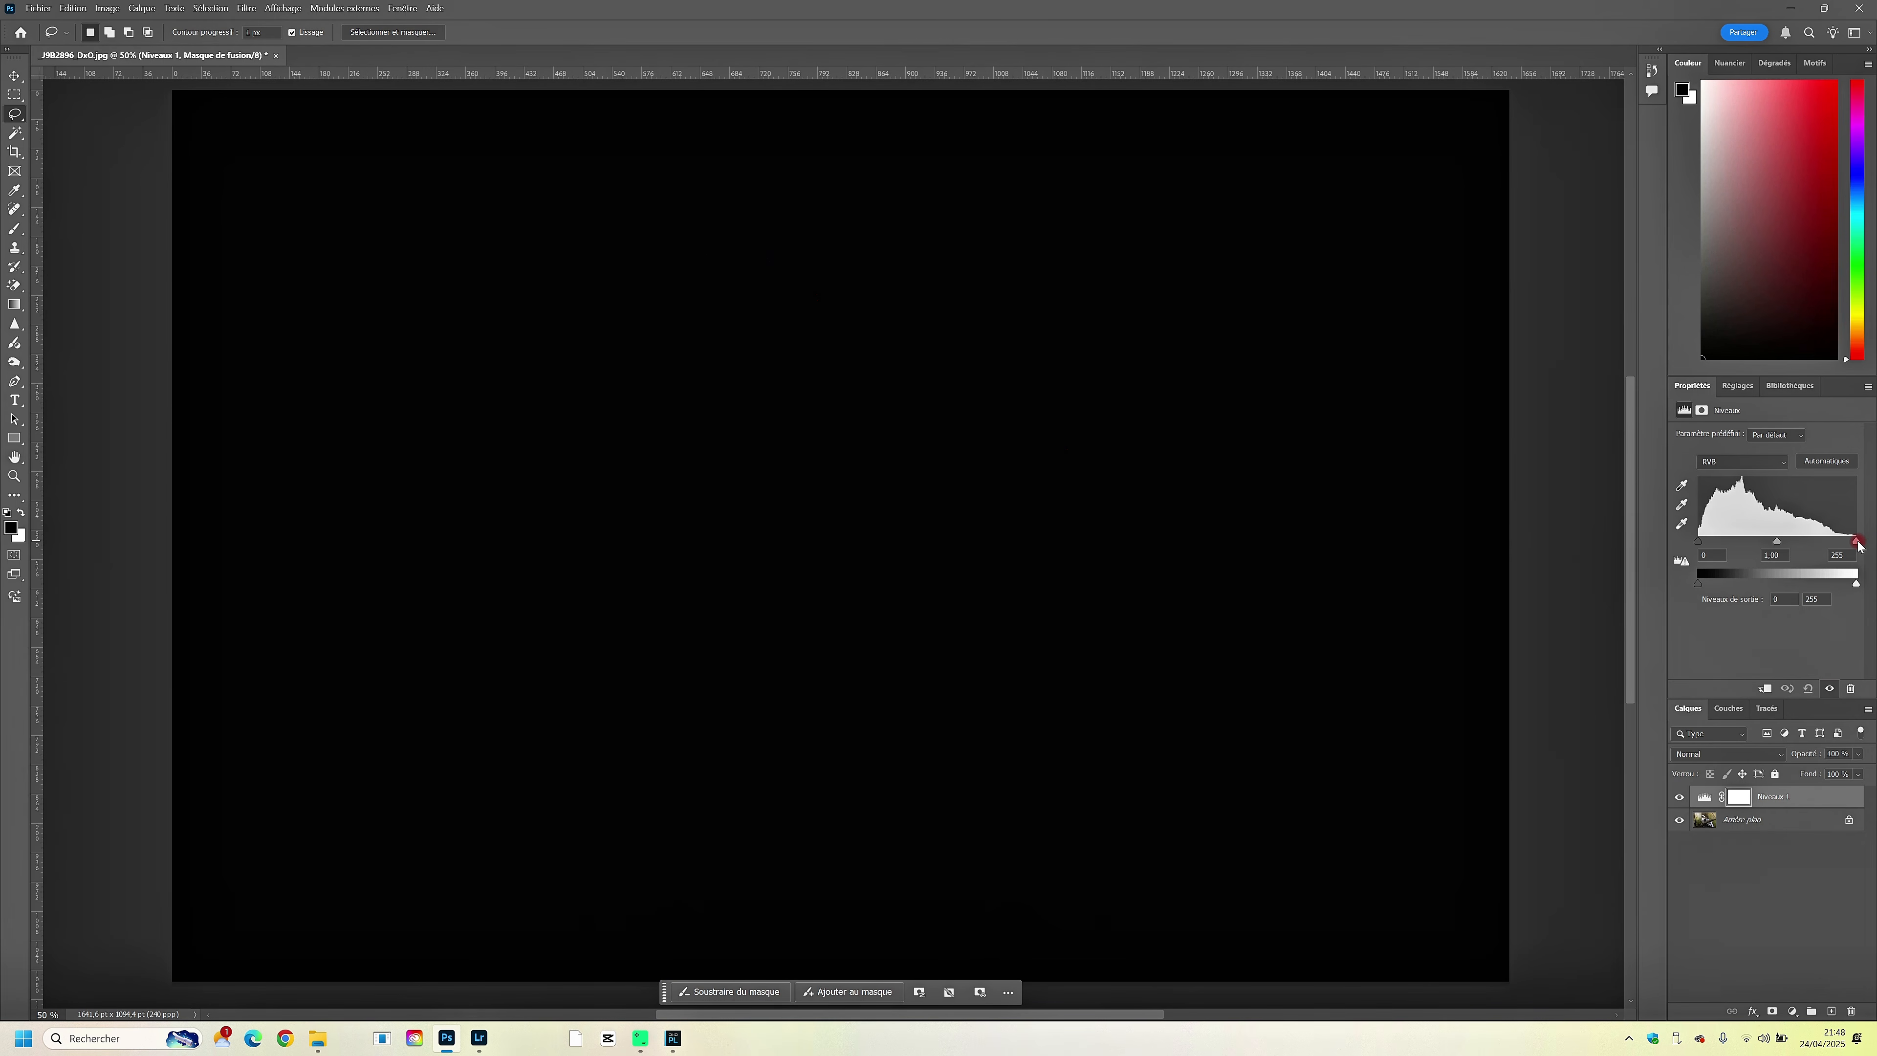
mouse_move(1859, 543)
left_mouse_down()
mouse_move(1808, 545)
mouse_move(1854, 546)
left_mouse_up()
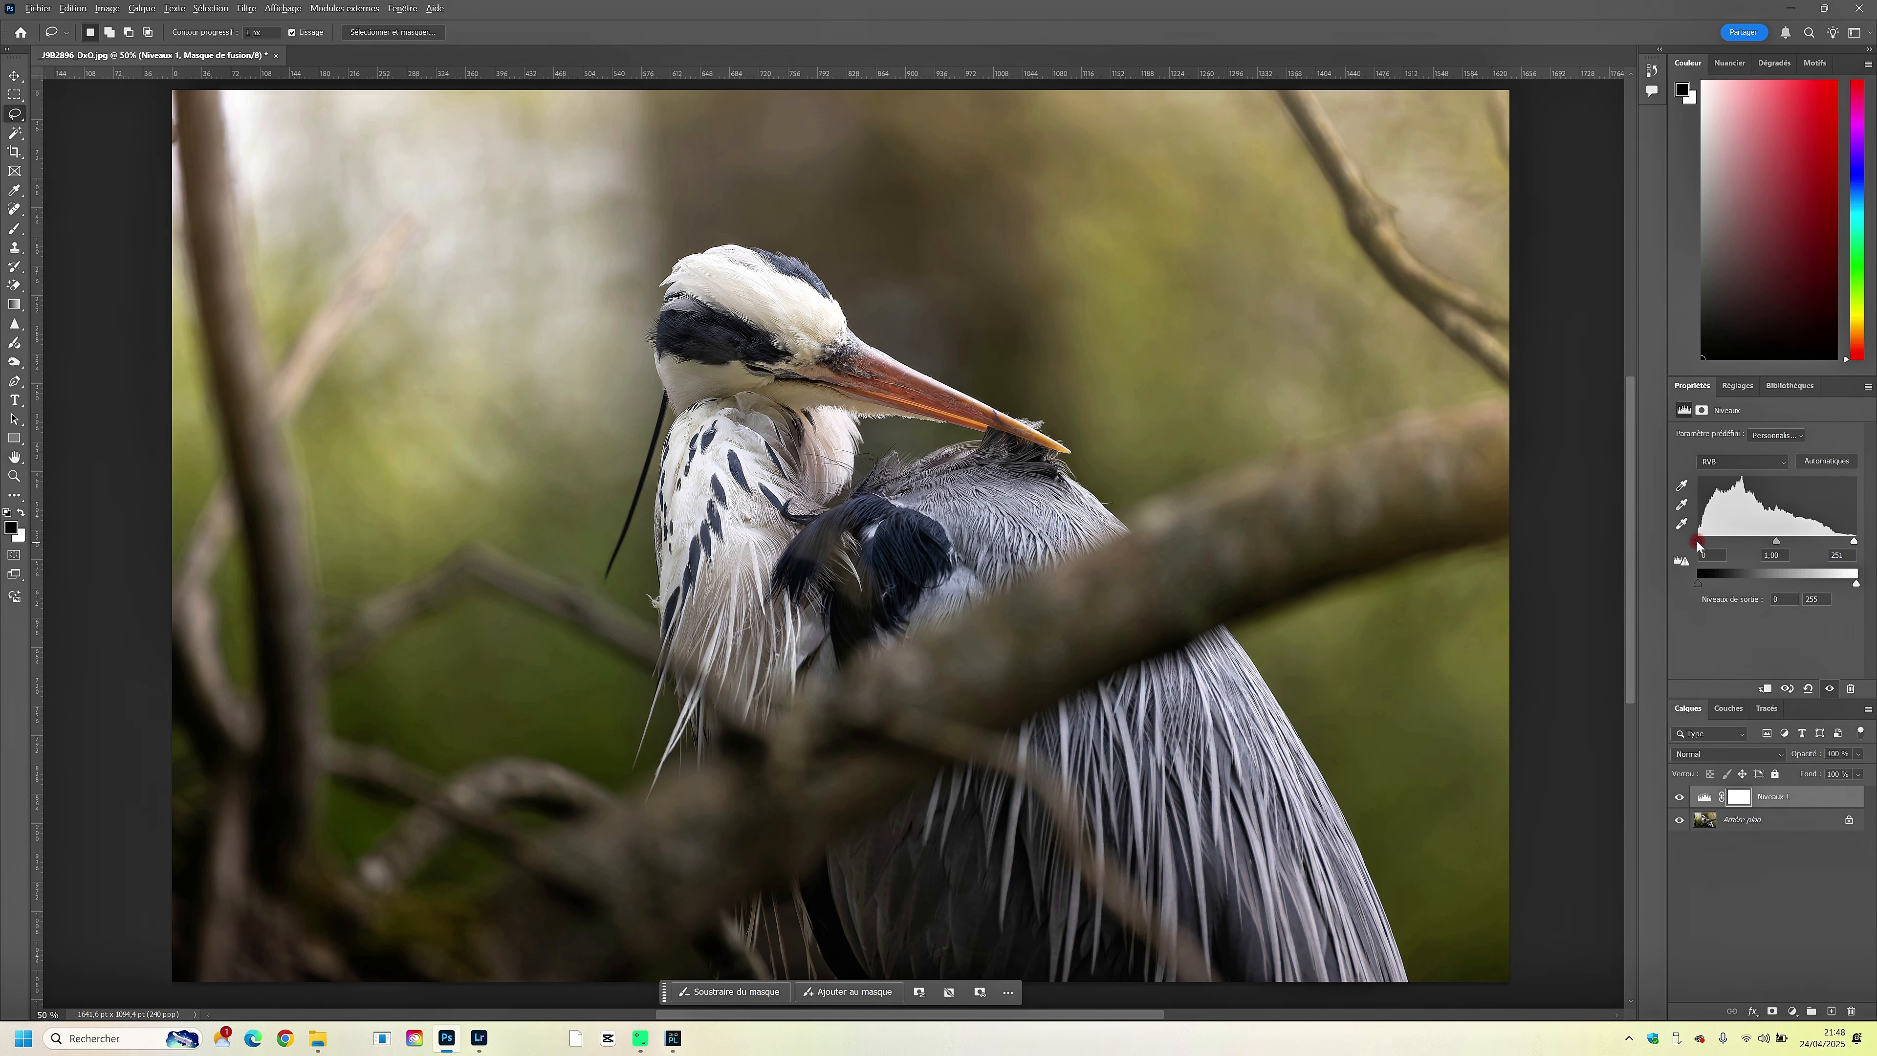
left_click_drag(1698, 544, 1770, 545)
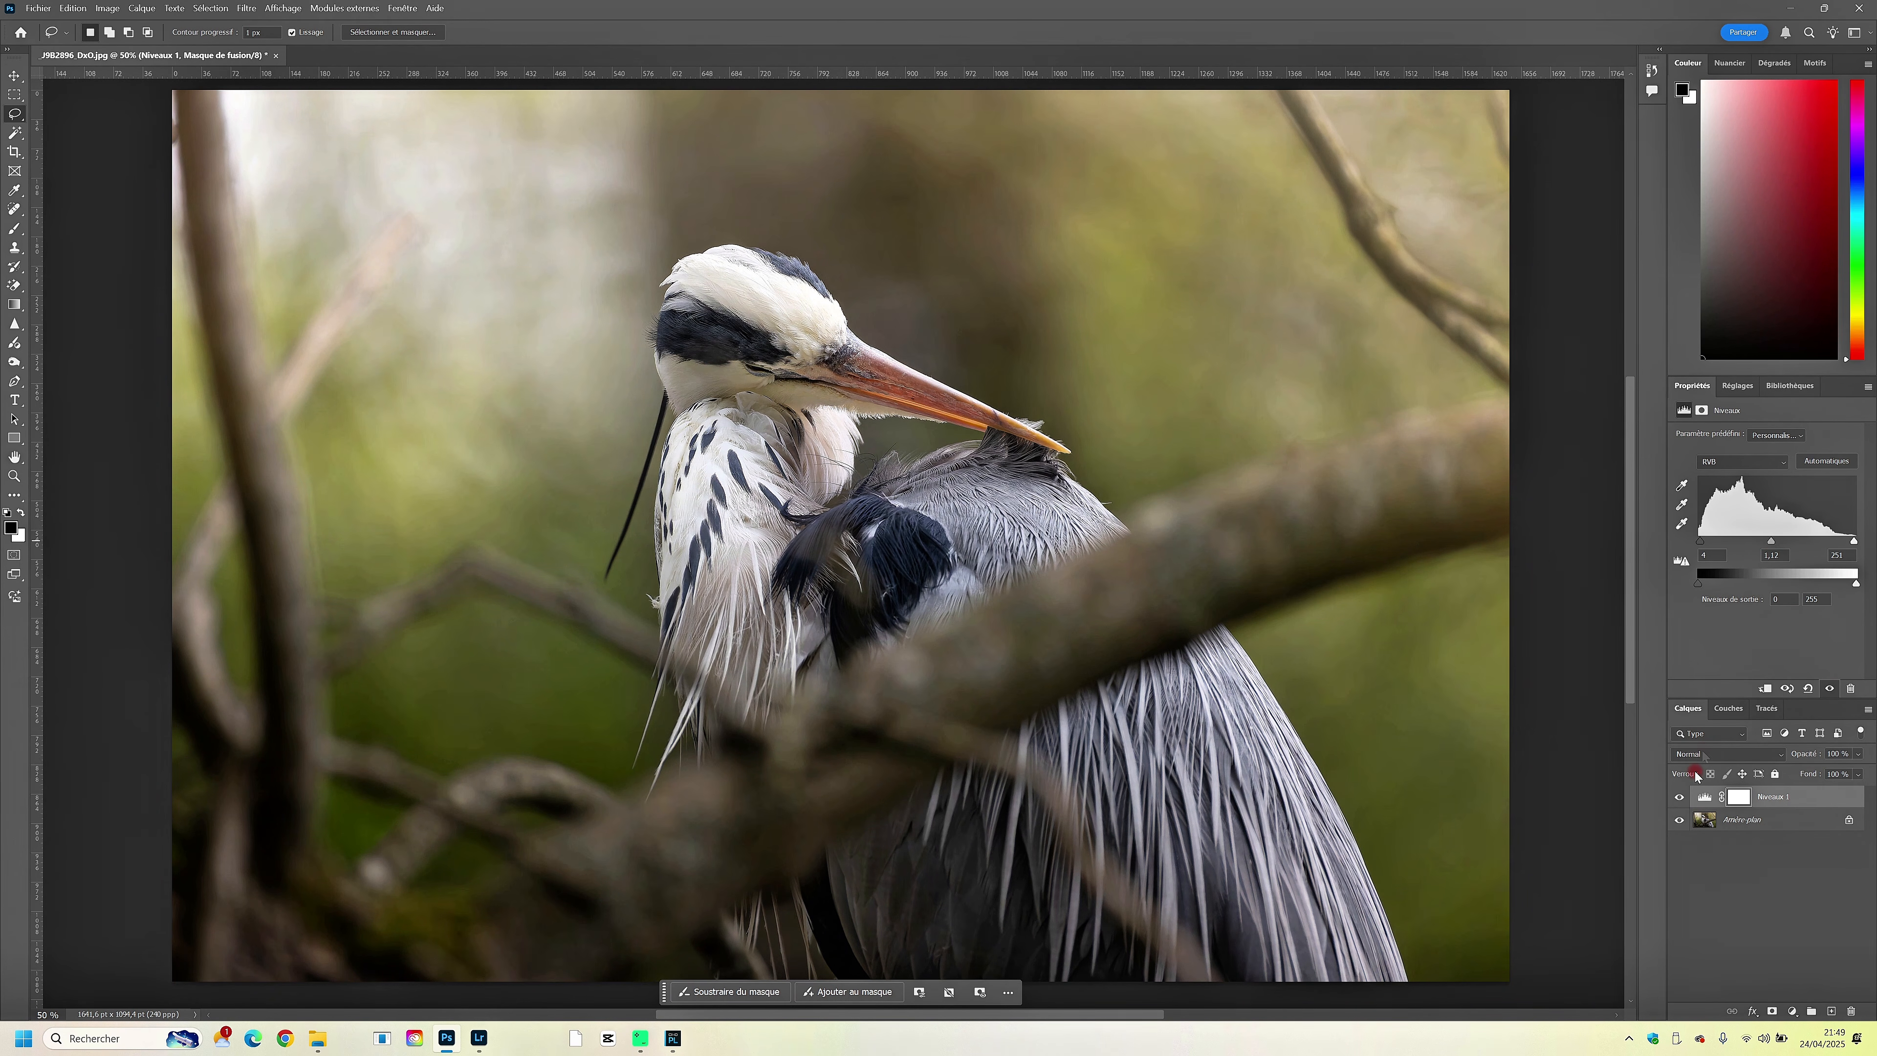
- Compare the photo with and without the Levels adjustment and delete the adjustment layer
left_click(1680, 797)
left_click(1679, 797)
key("Delete")
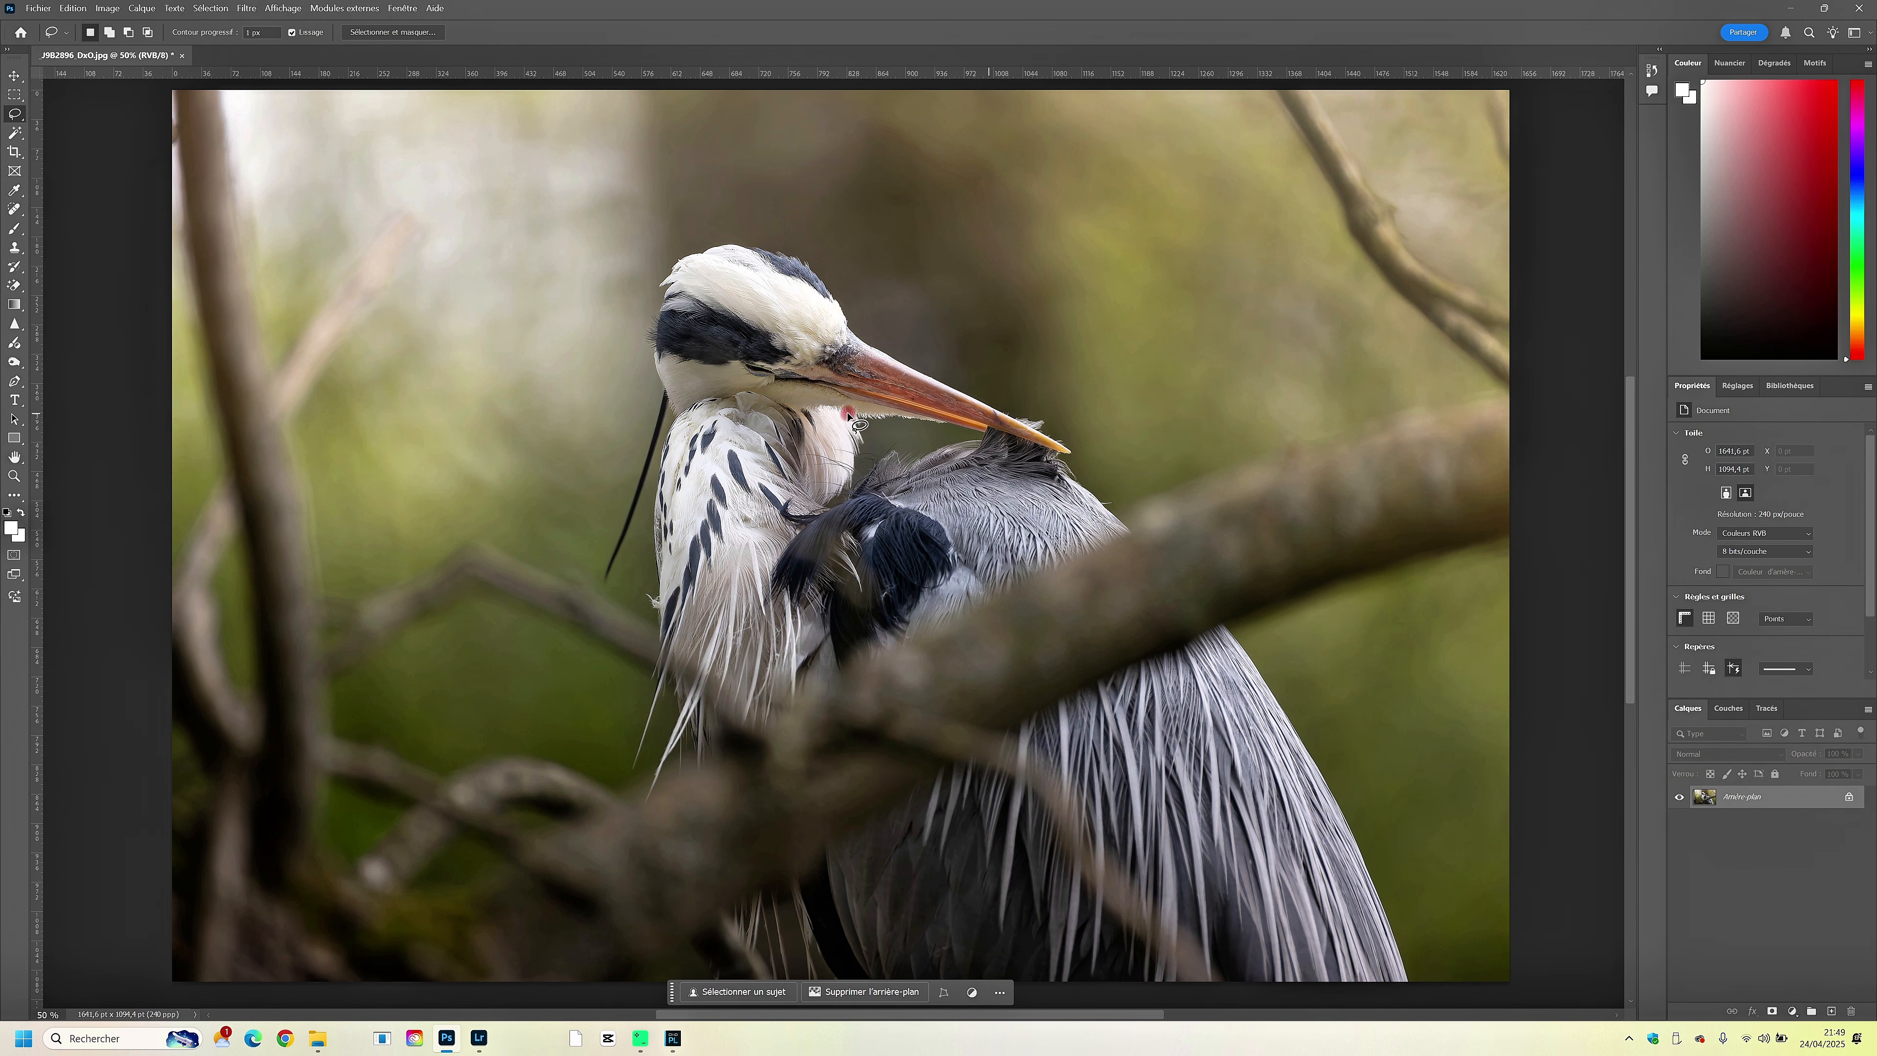
- Switch to the Move tool and save the heron JPEG at quality 12 (Maximum) in baseline standard format
left_click(14, 75)
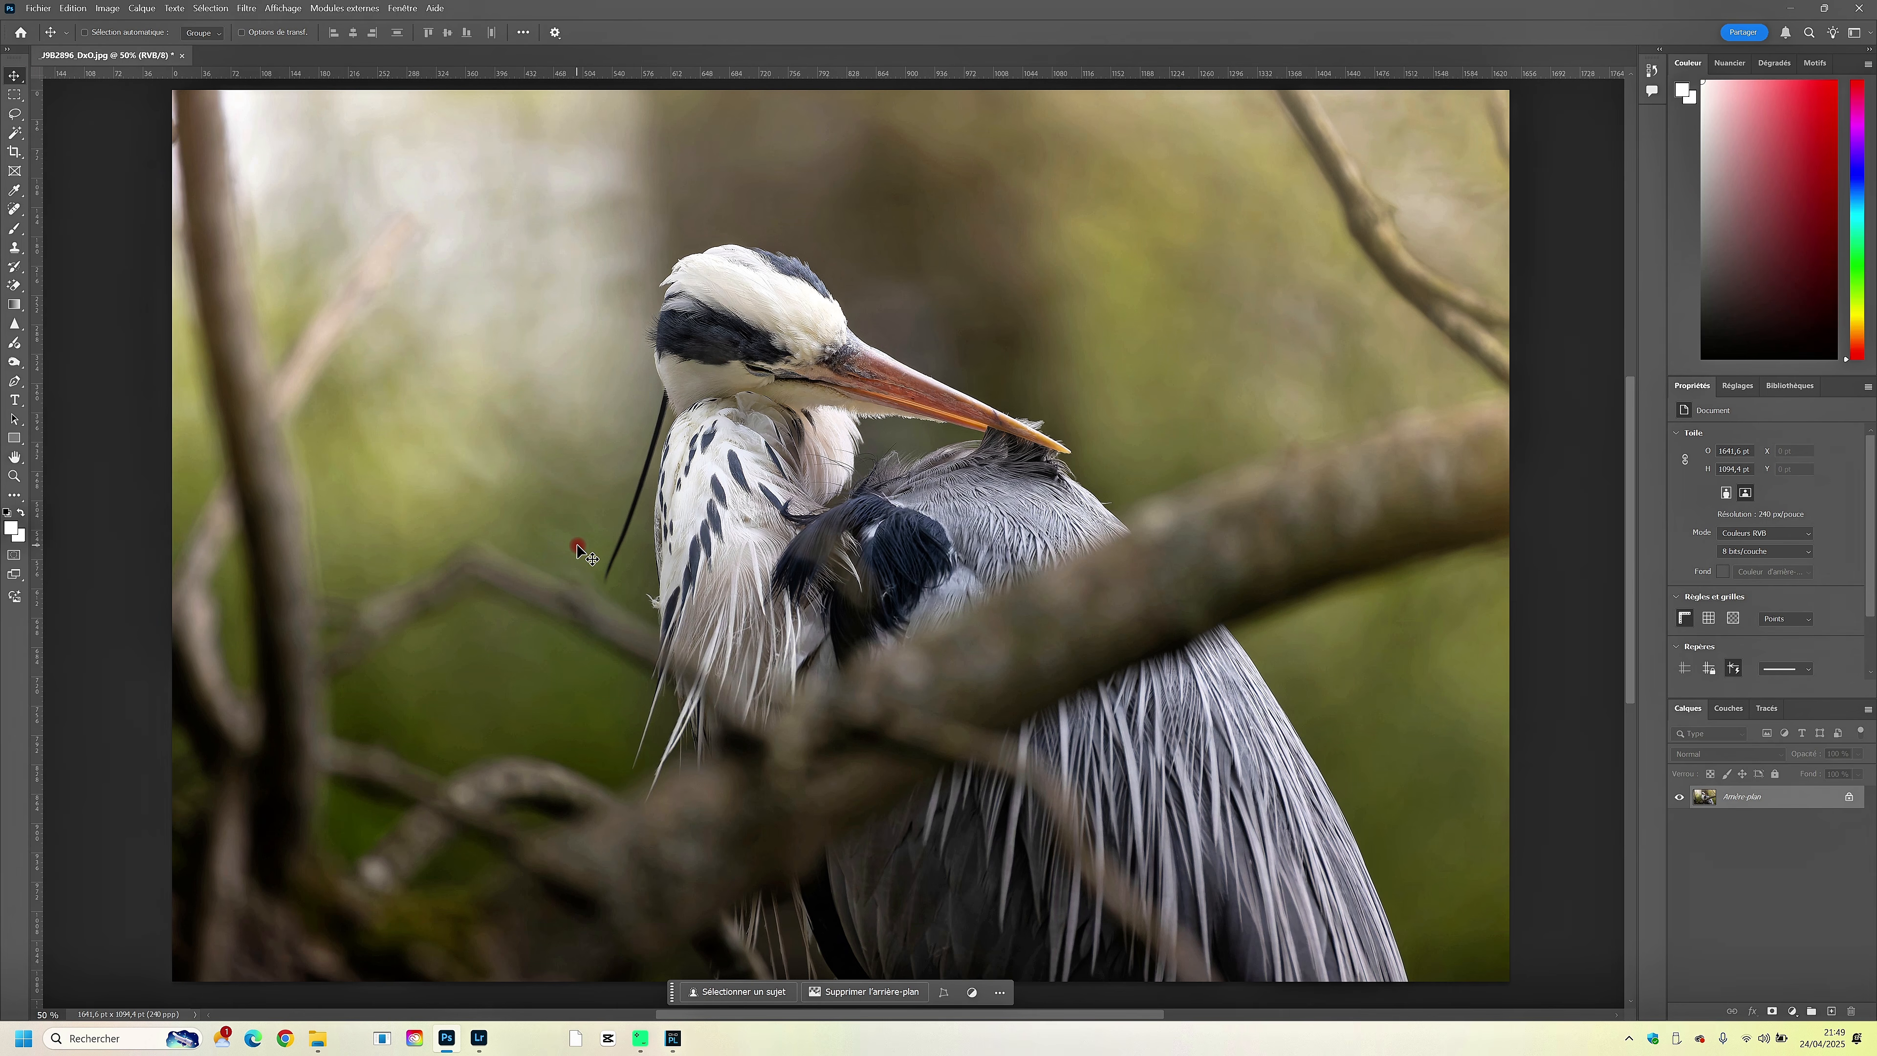
key("ctrl+s")
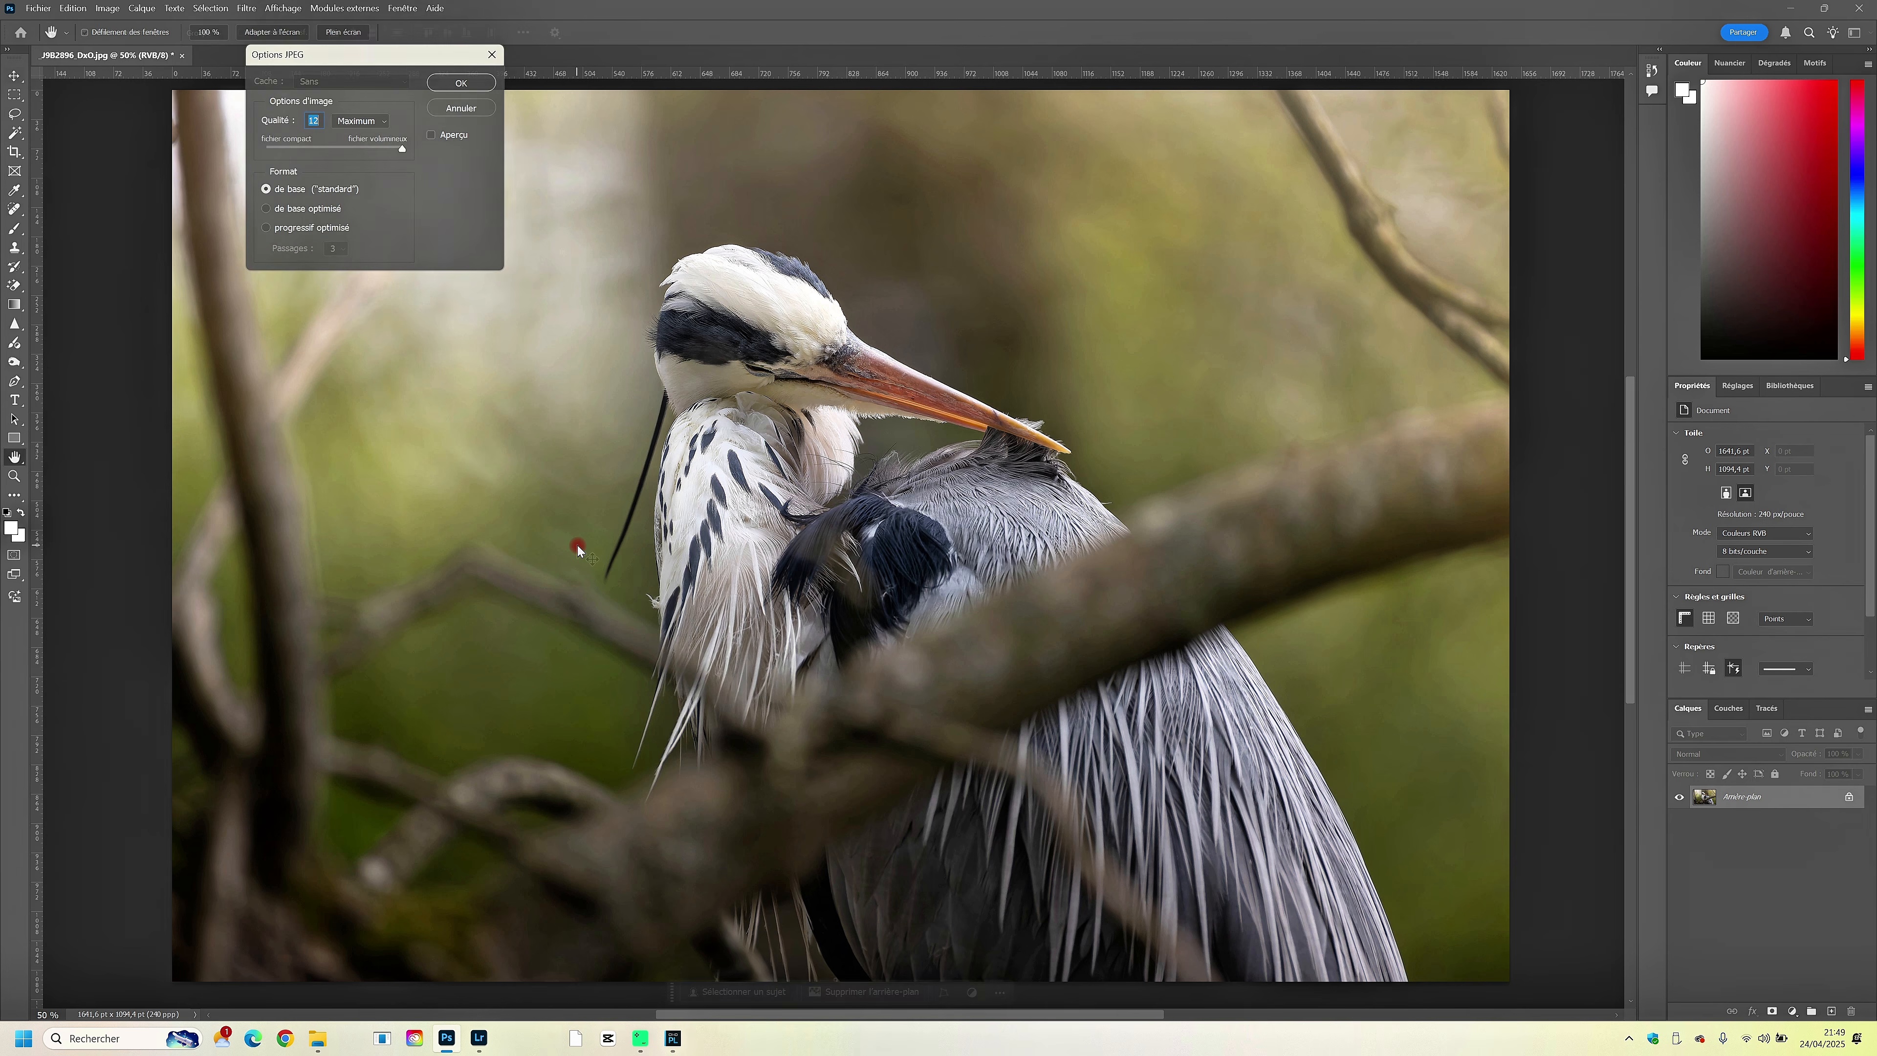
key("Return")
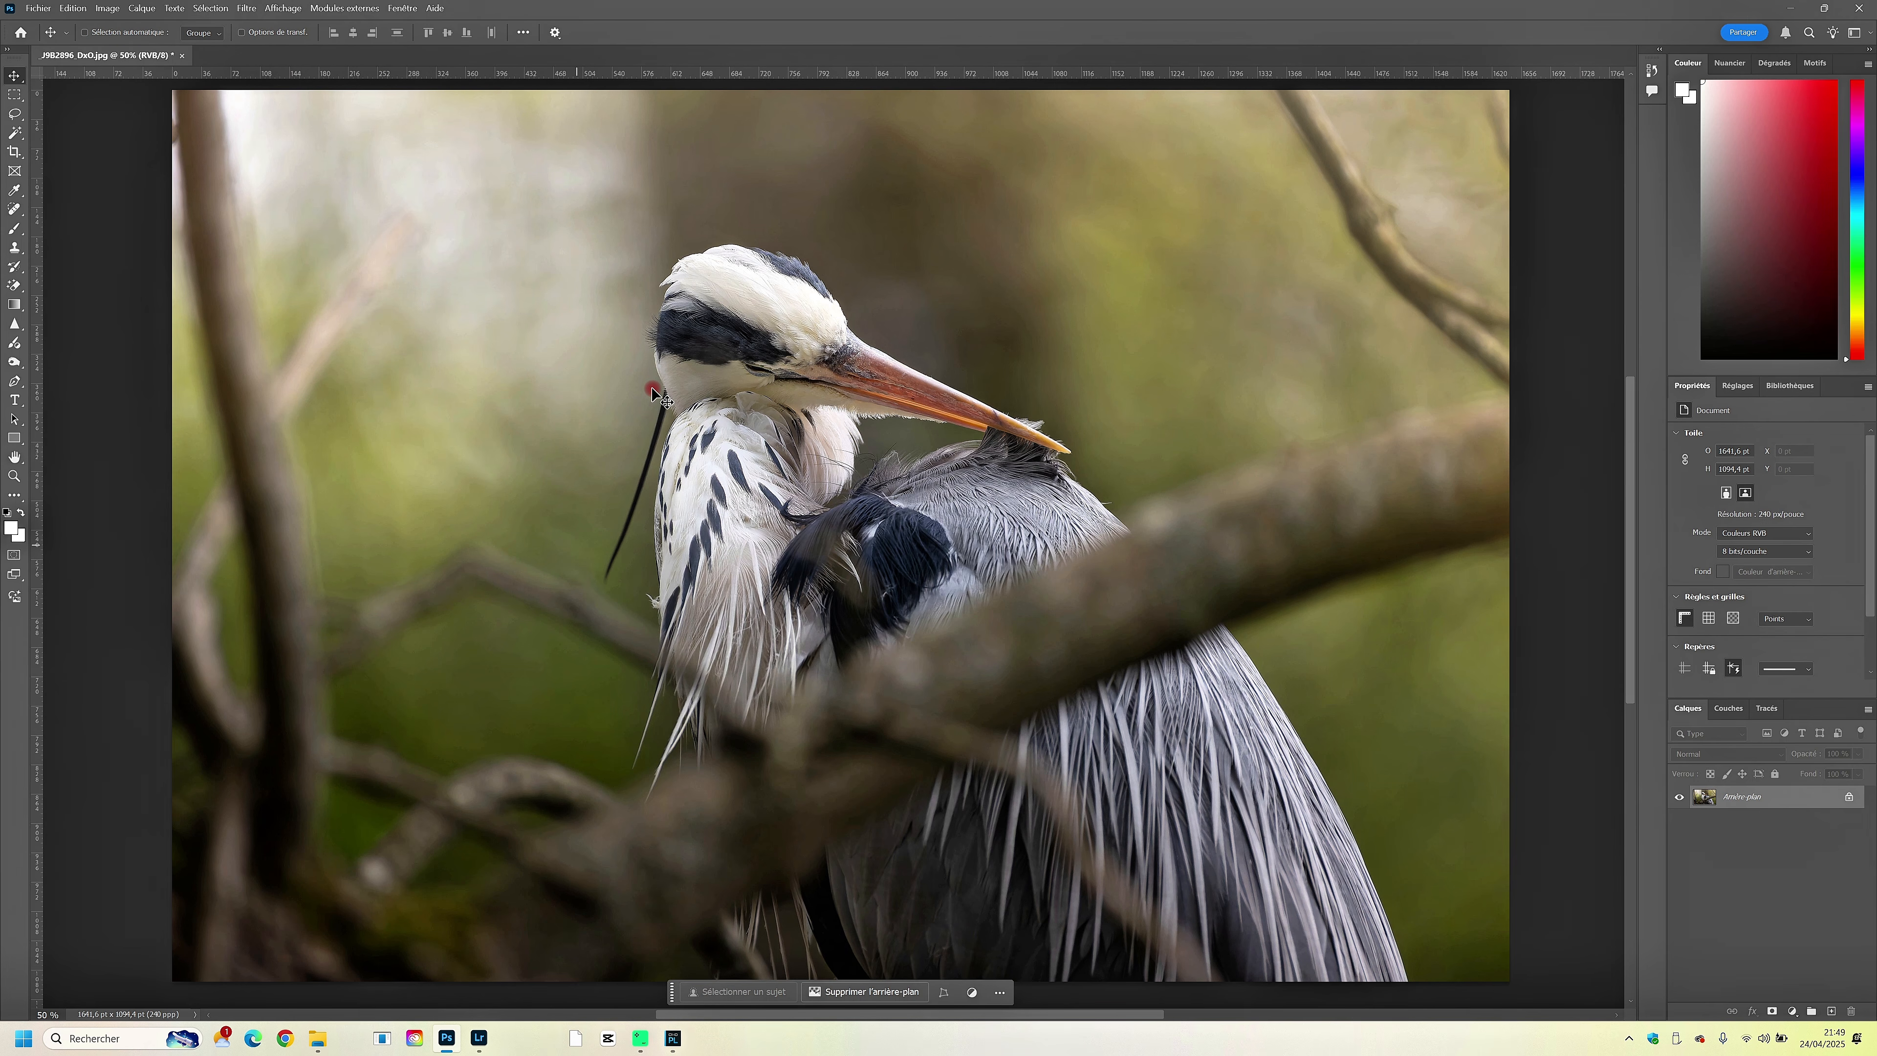
- Open _J9B2896_DxO.dng from the DXO TRAITEMENT folder, keeping its embedded Adobe RGB (1998) profile
left_click(38, 8)
left_click(44, 39)
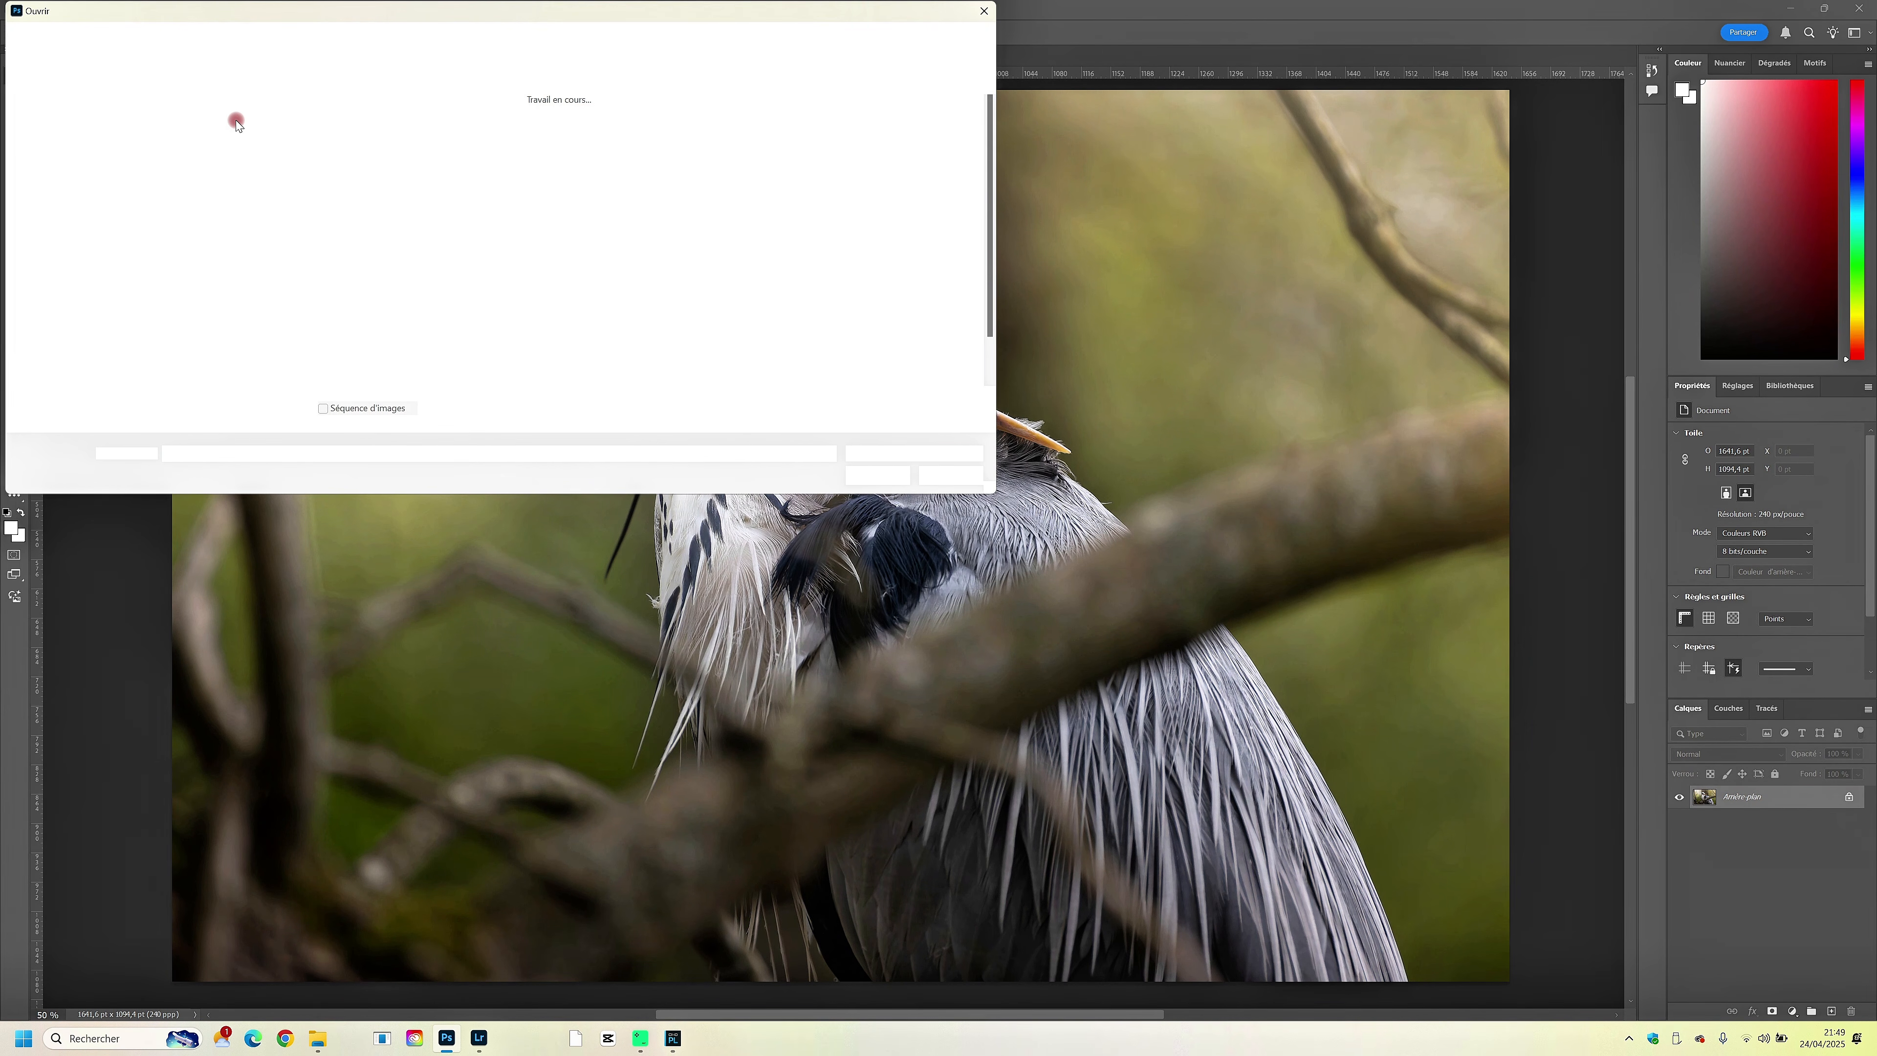
double_click(169, 129)
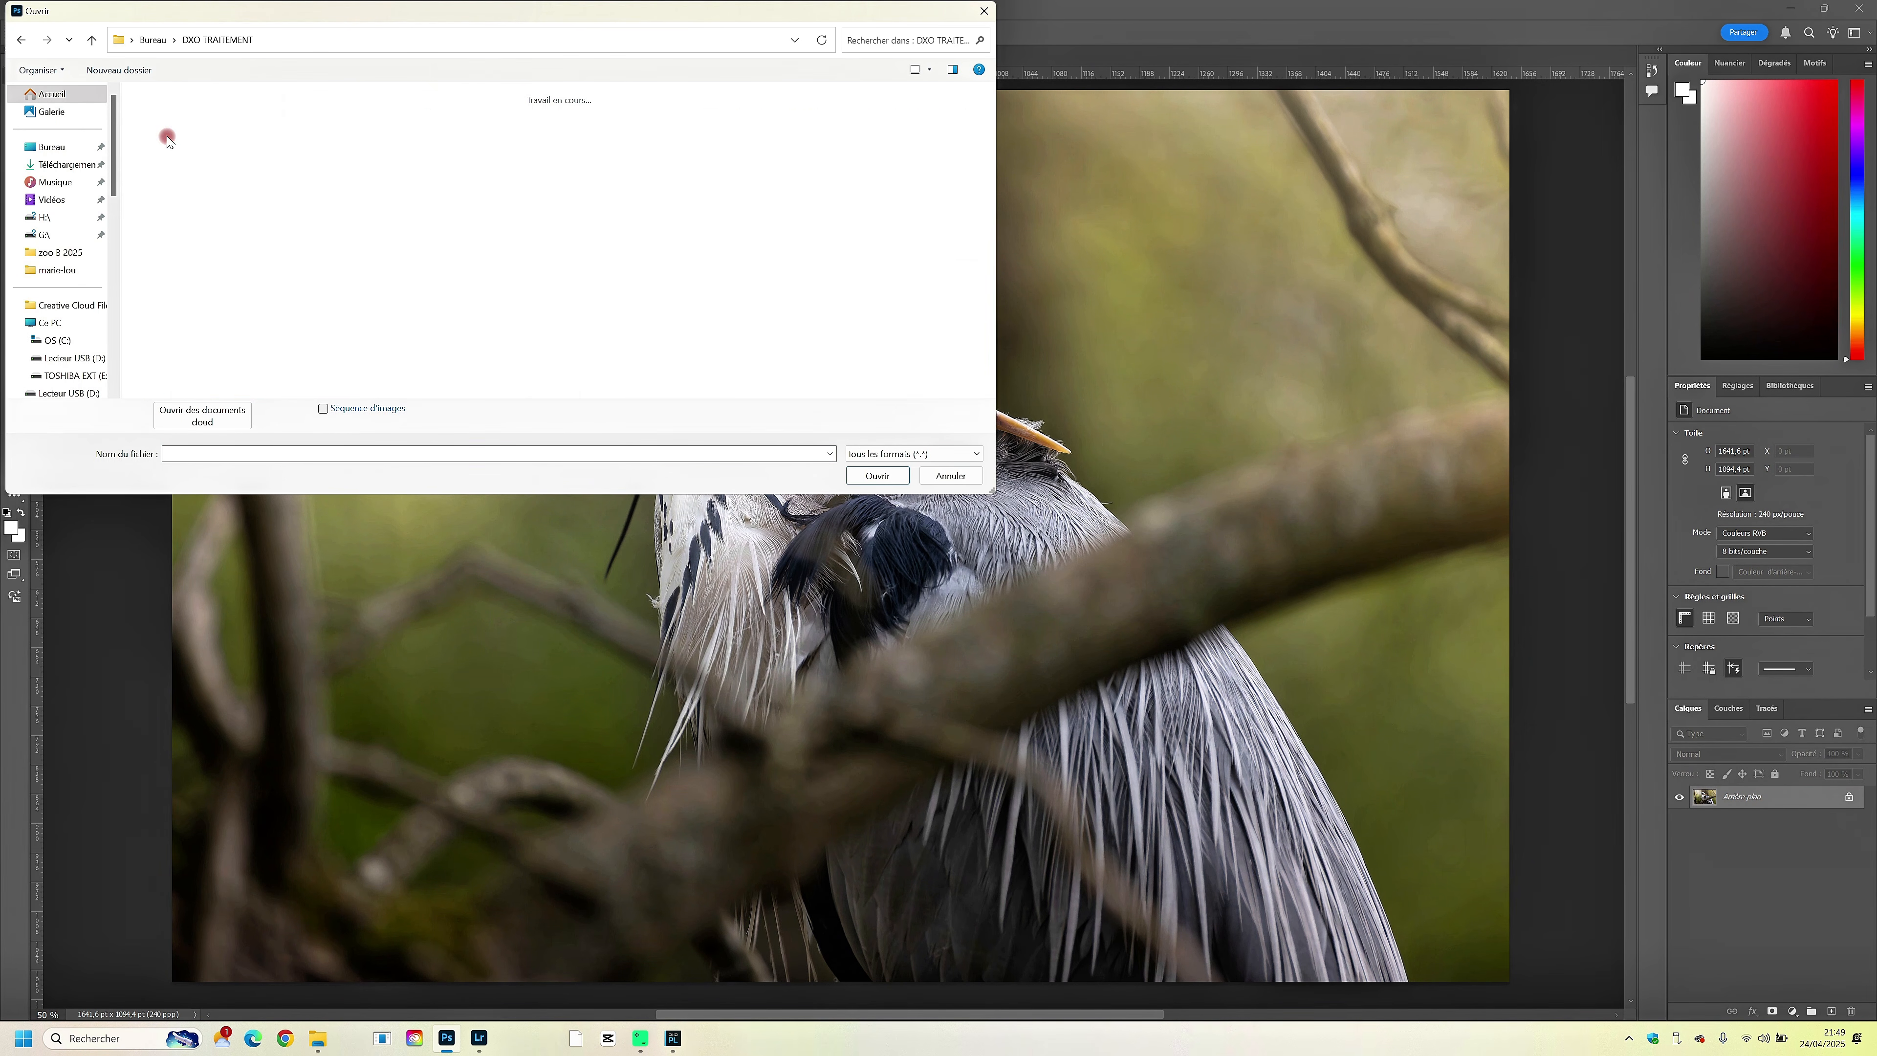
left_click(216, 142)
left_click(929, 138)
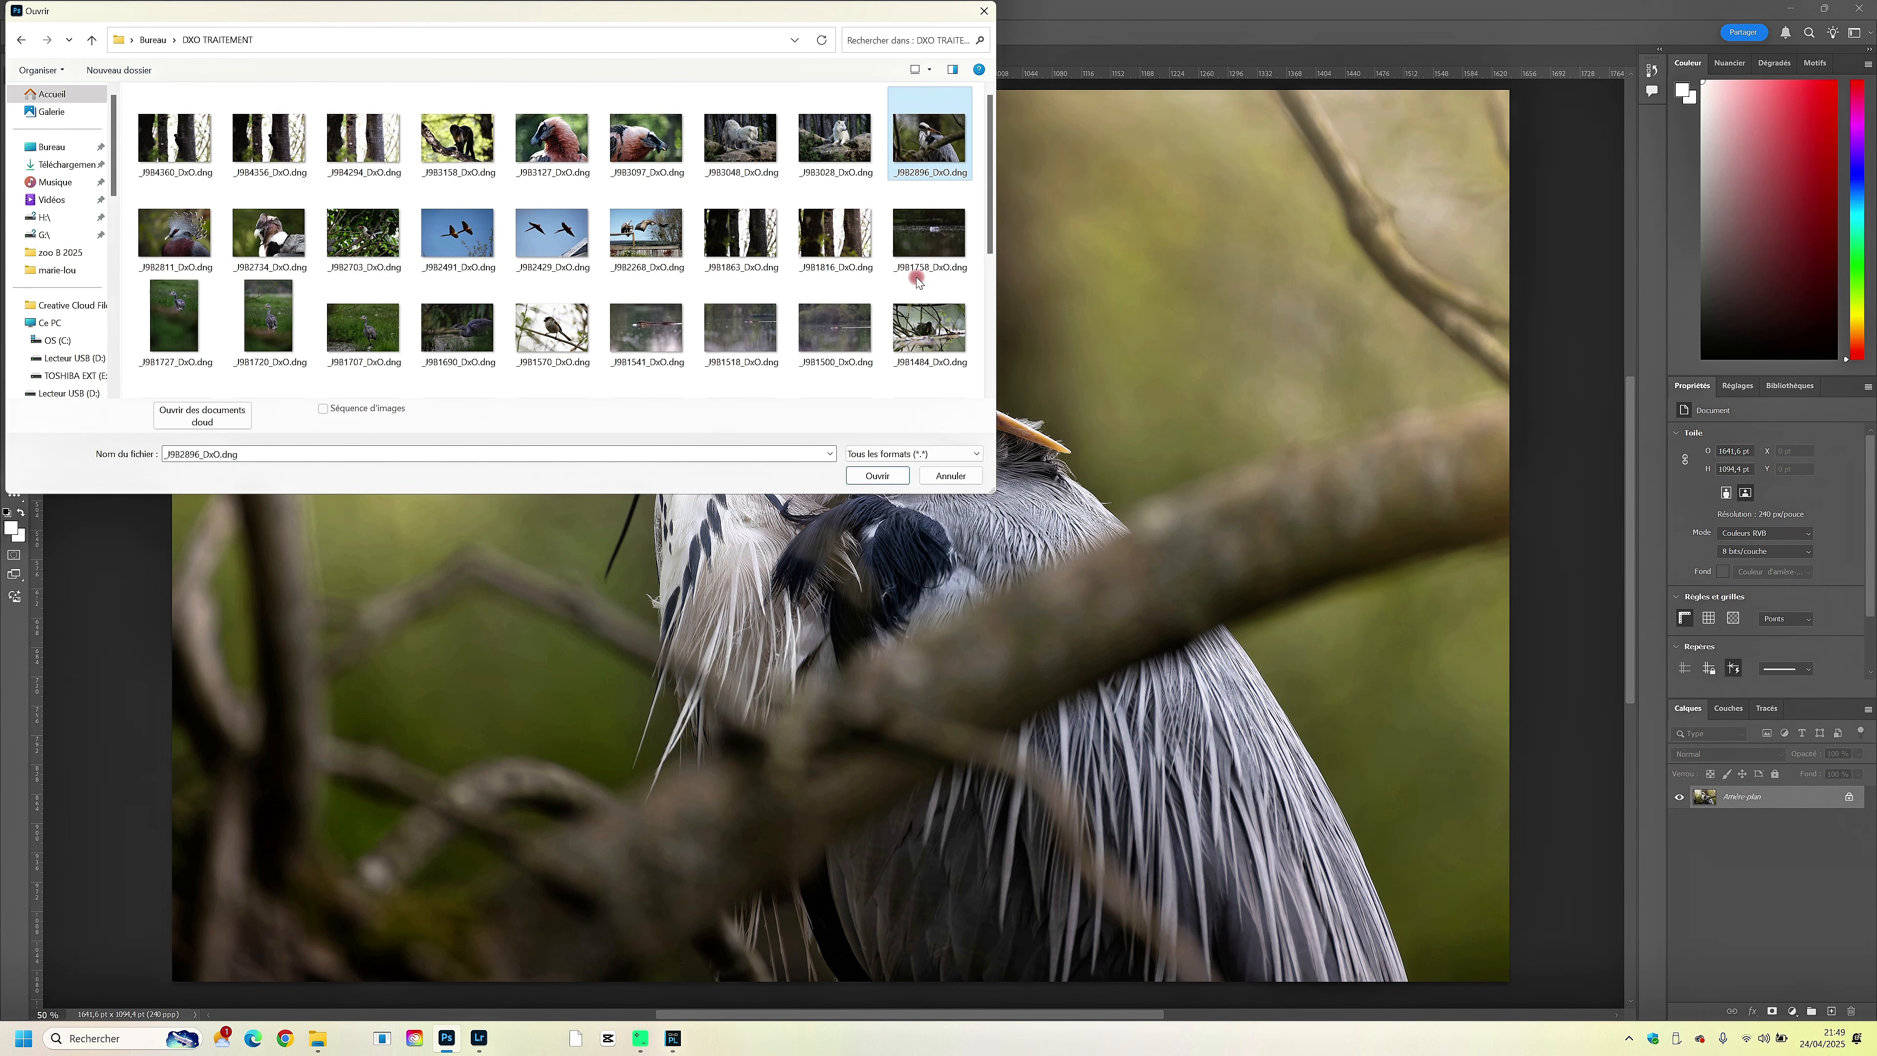
left_click(872, 477)
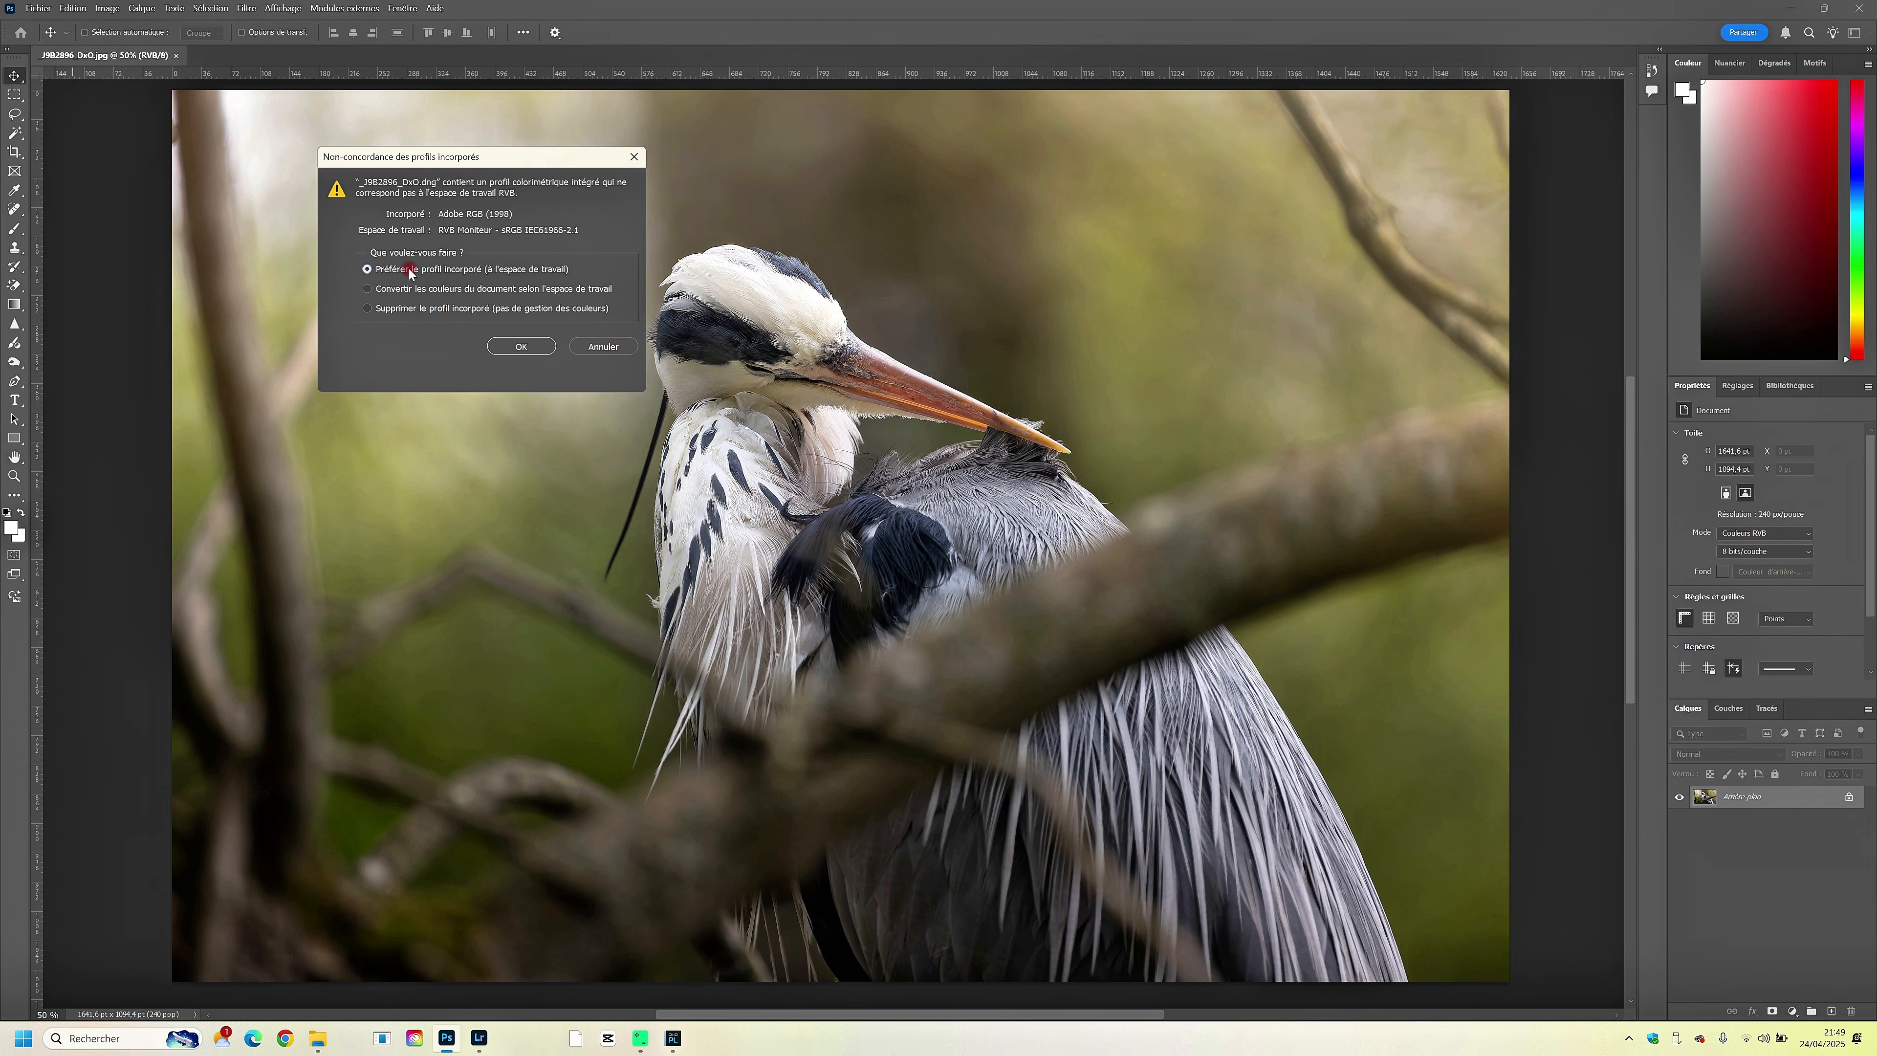
key("Return")
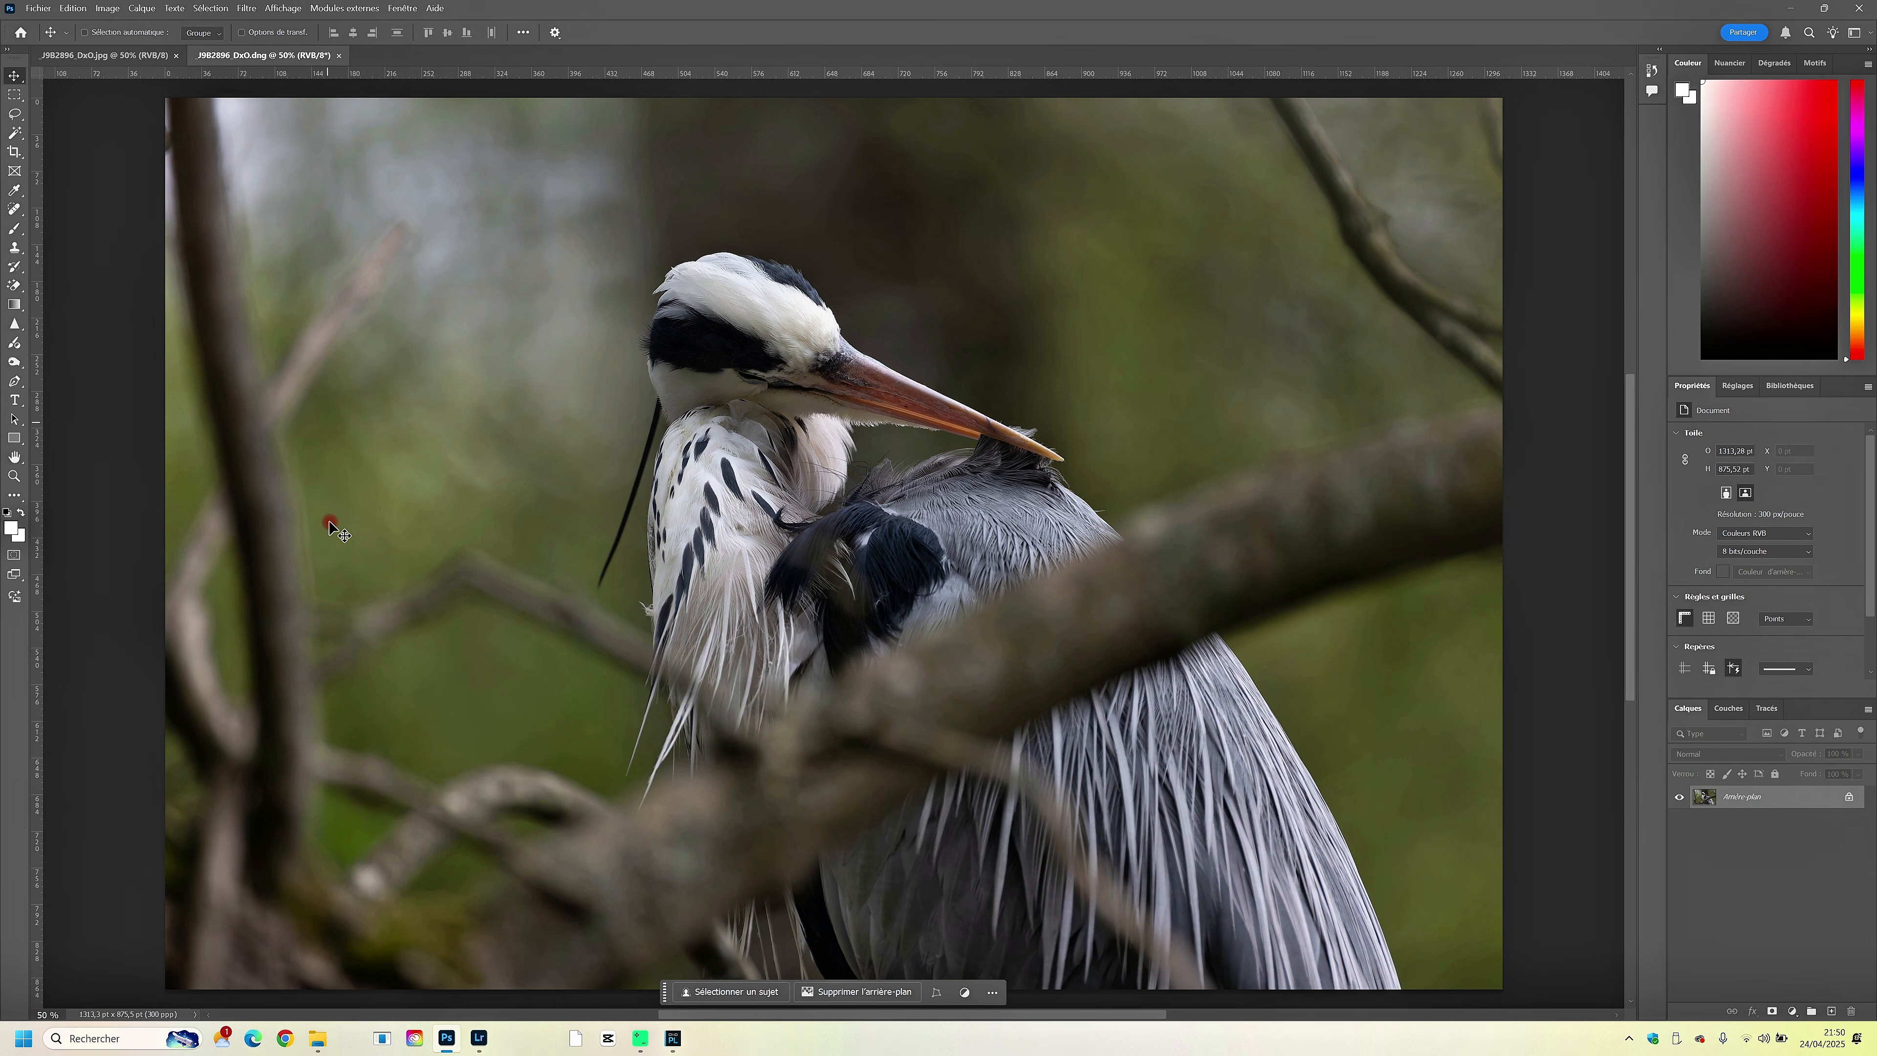
- Compare the retouched heron JPG with the original DNG at 50% zoom
left_click(130, 59)
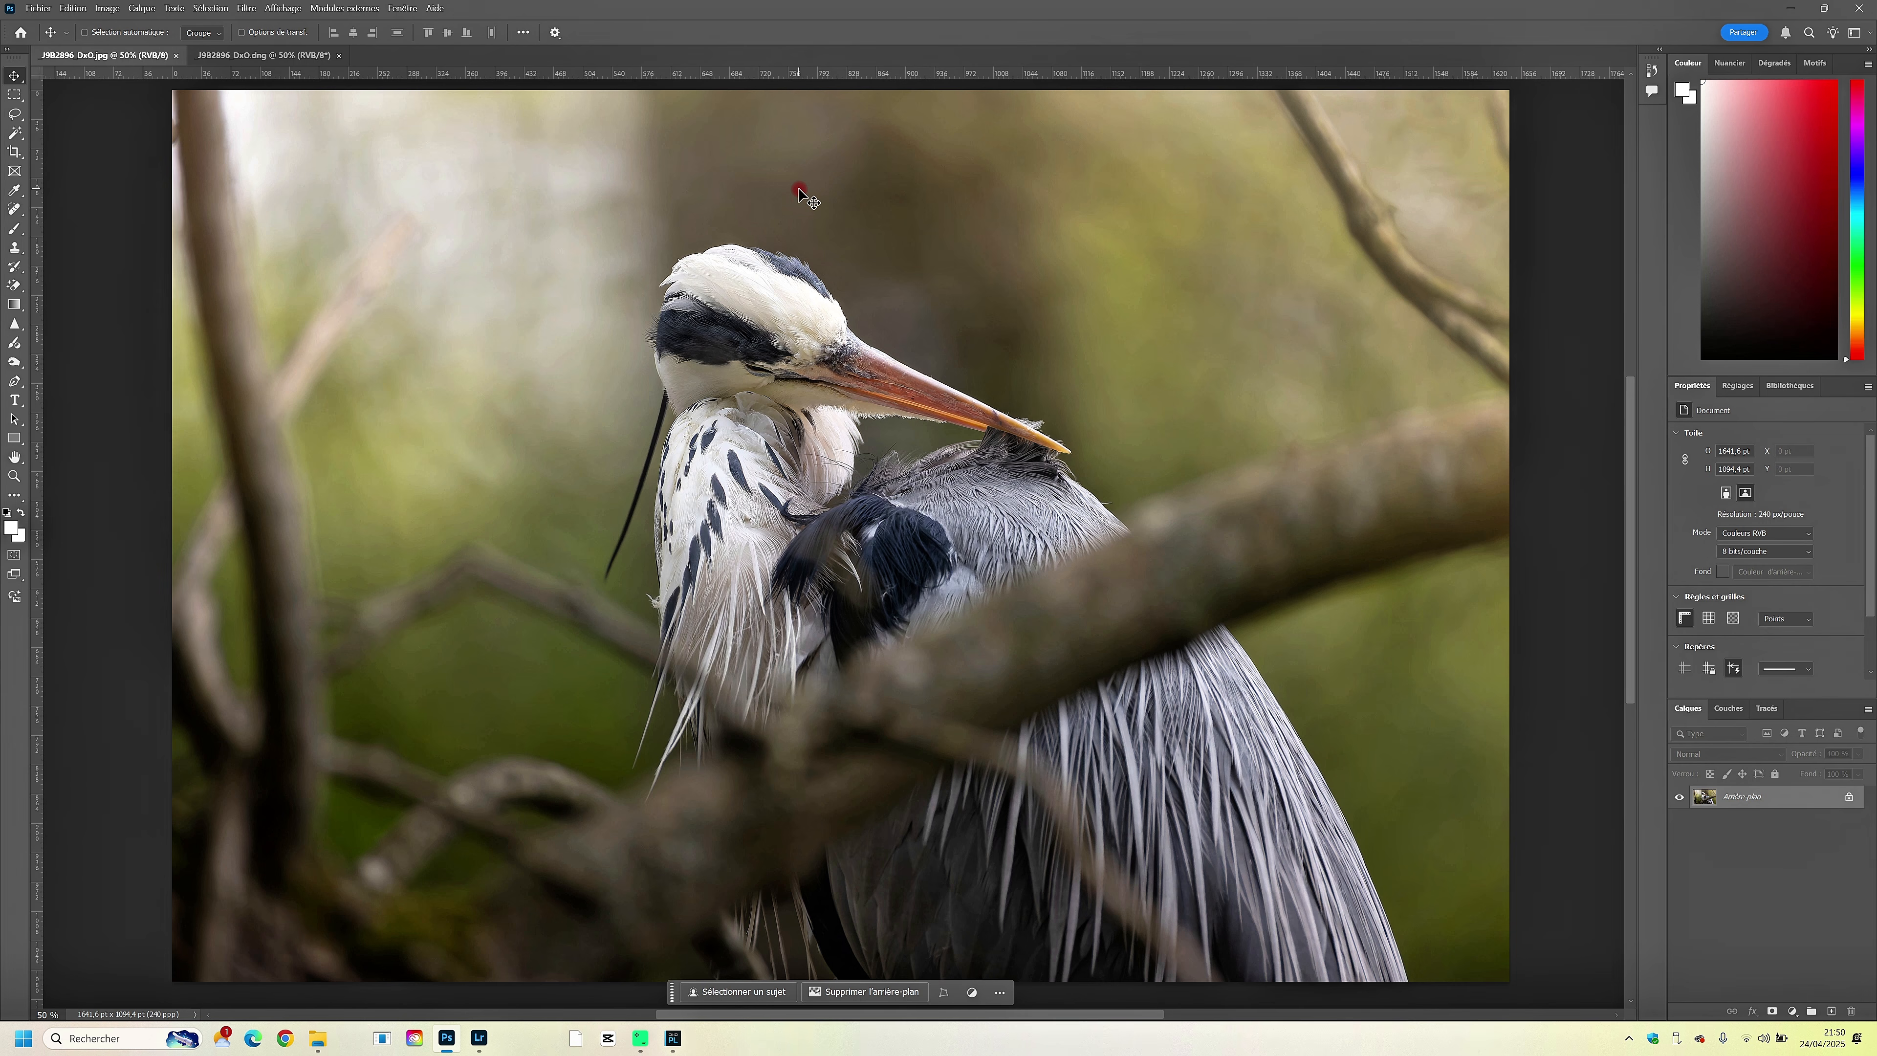
left_click(262, 56)
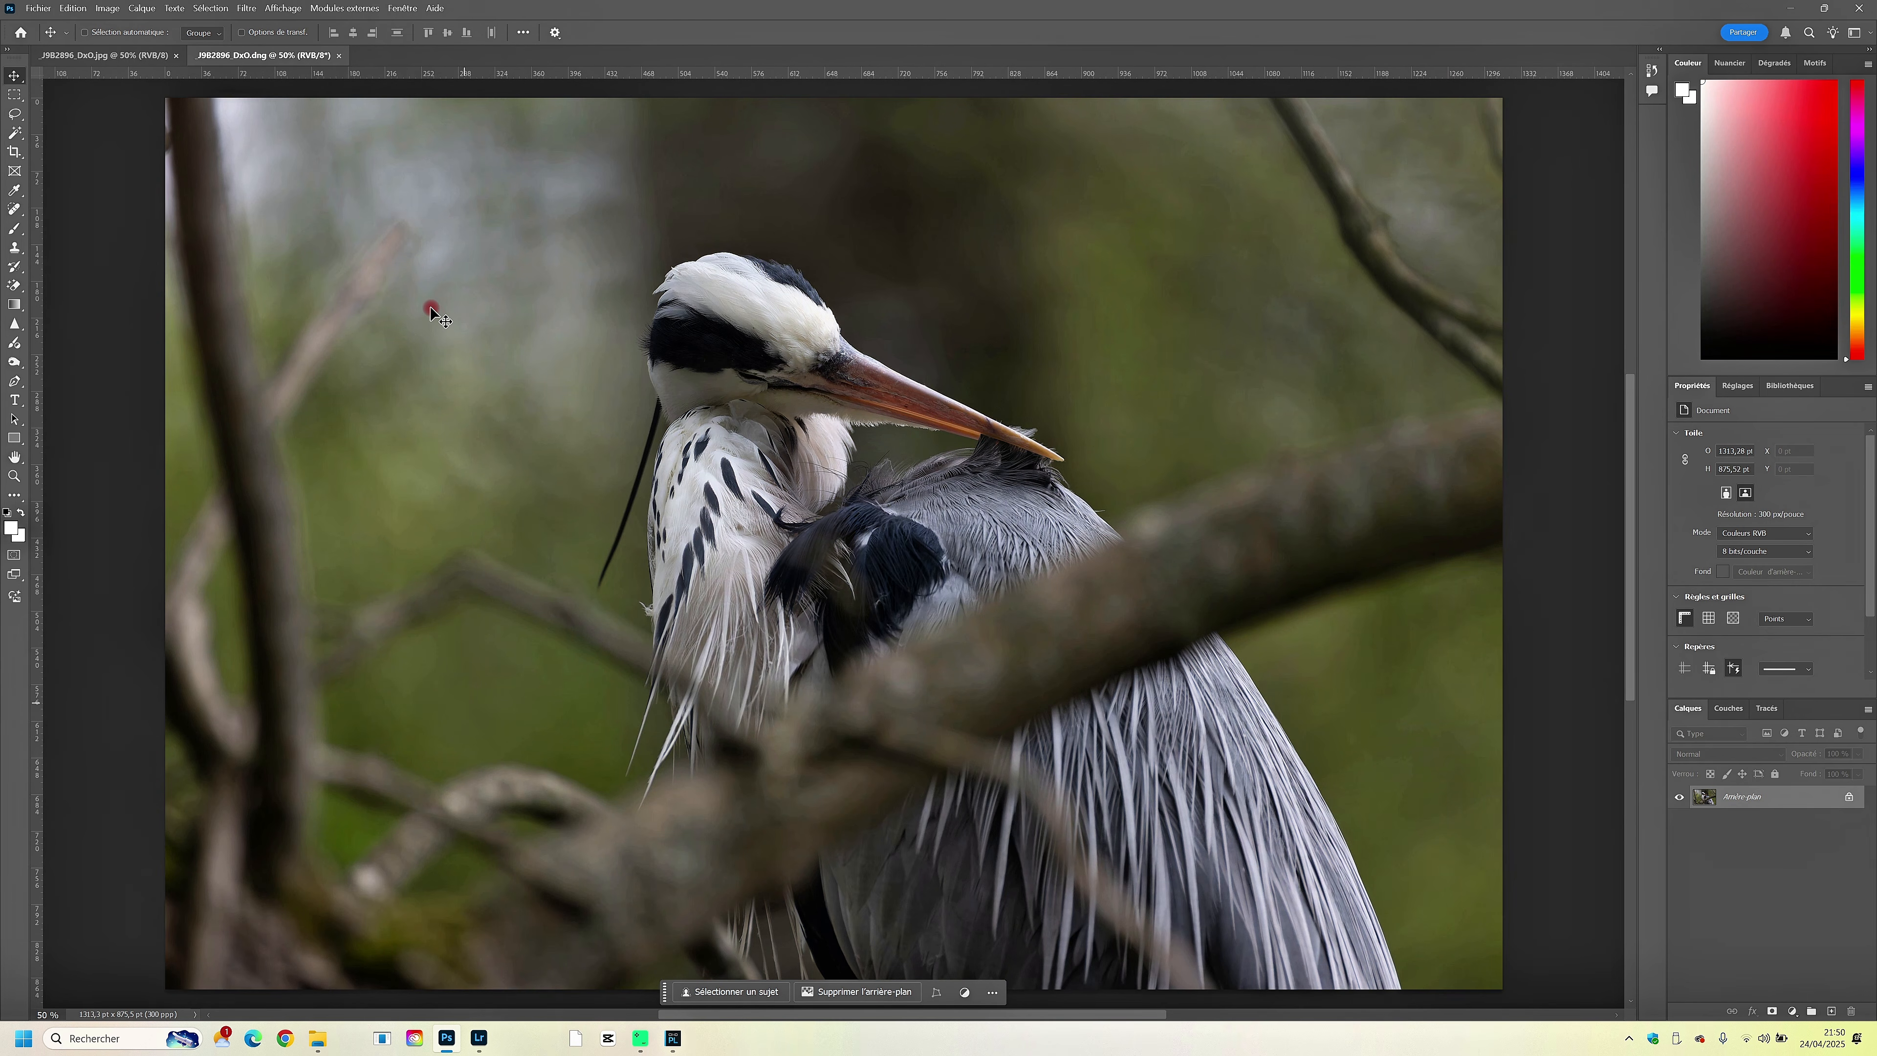
left_click(112, 56)
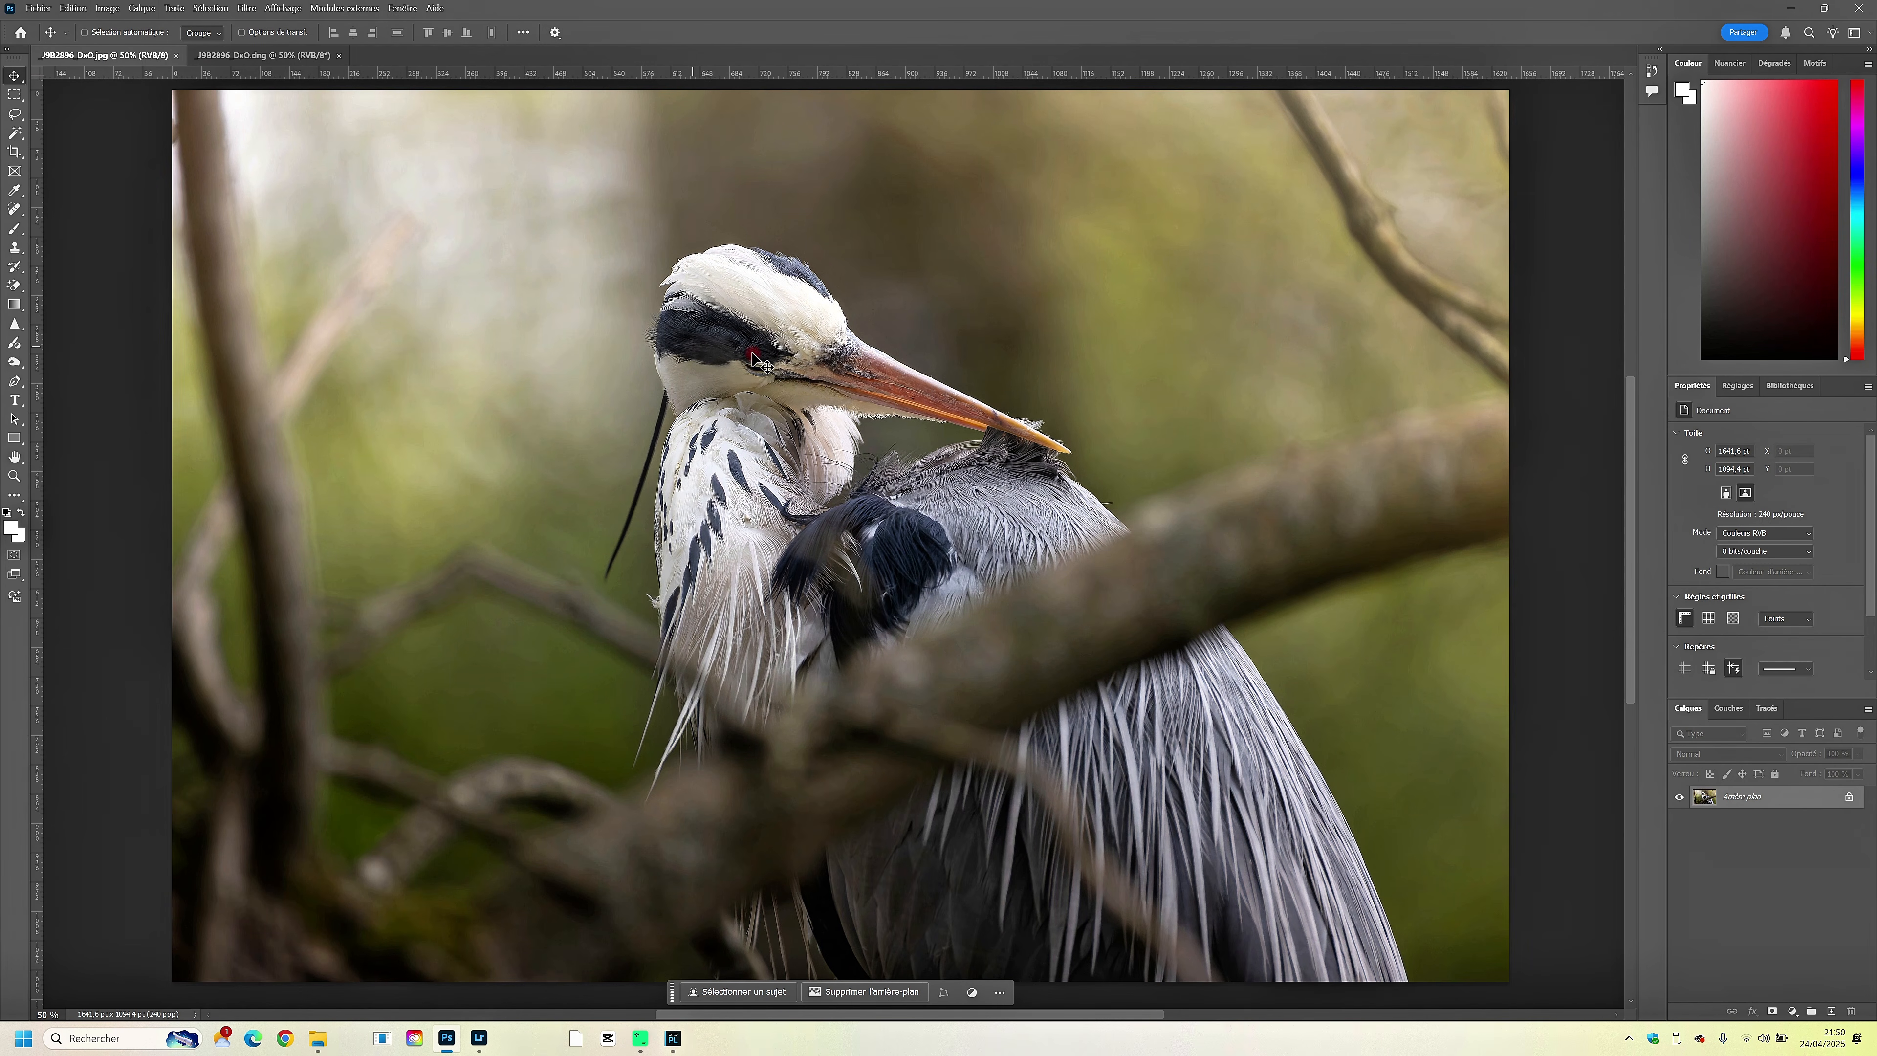
- Examine the heron's head and plumage in the JPG at 66.7%, return to 50% and compare it with the DNG again
key("ctrl+plus")
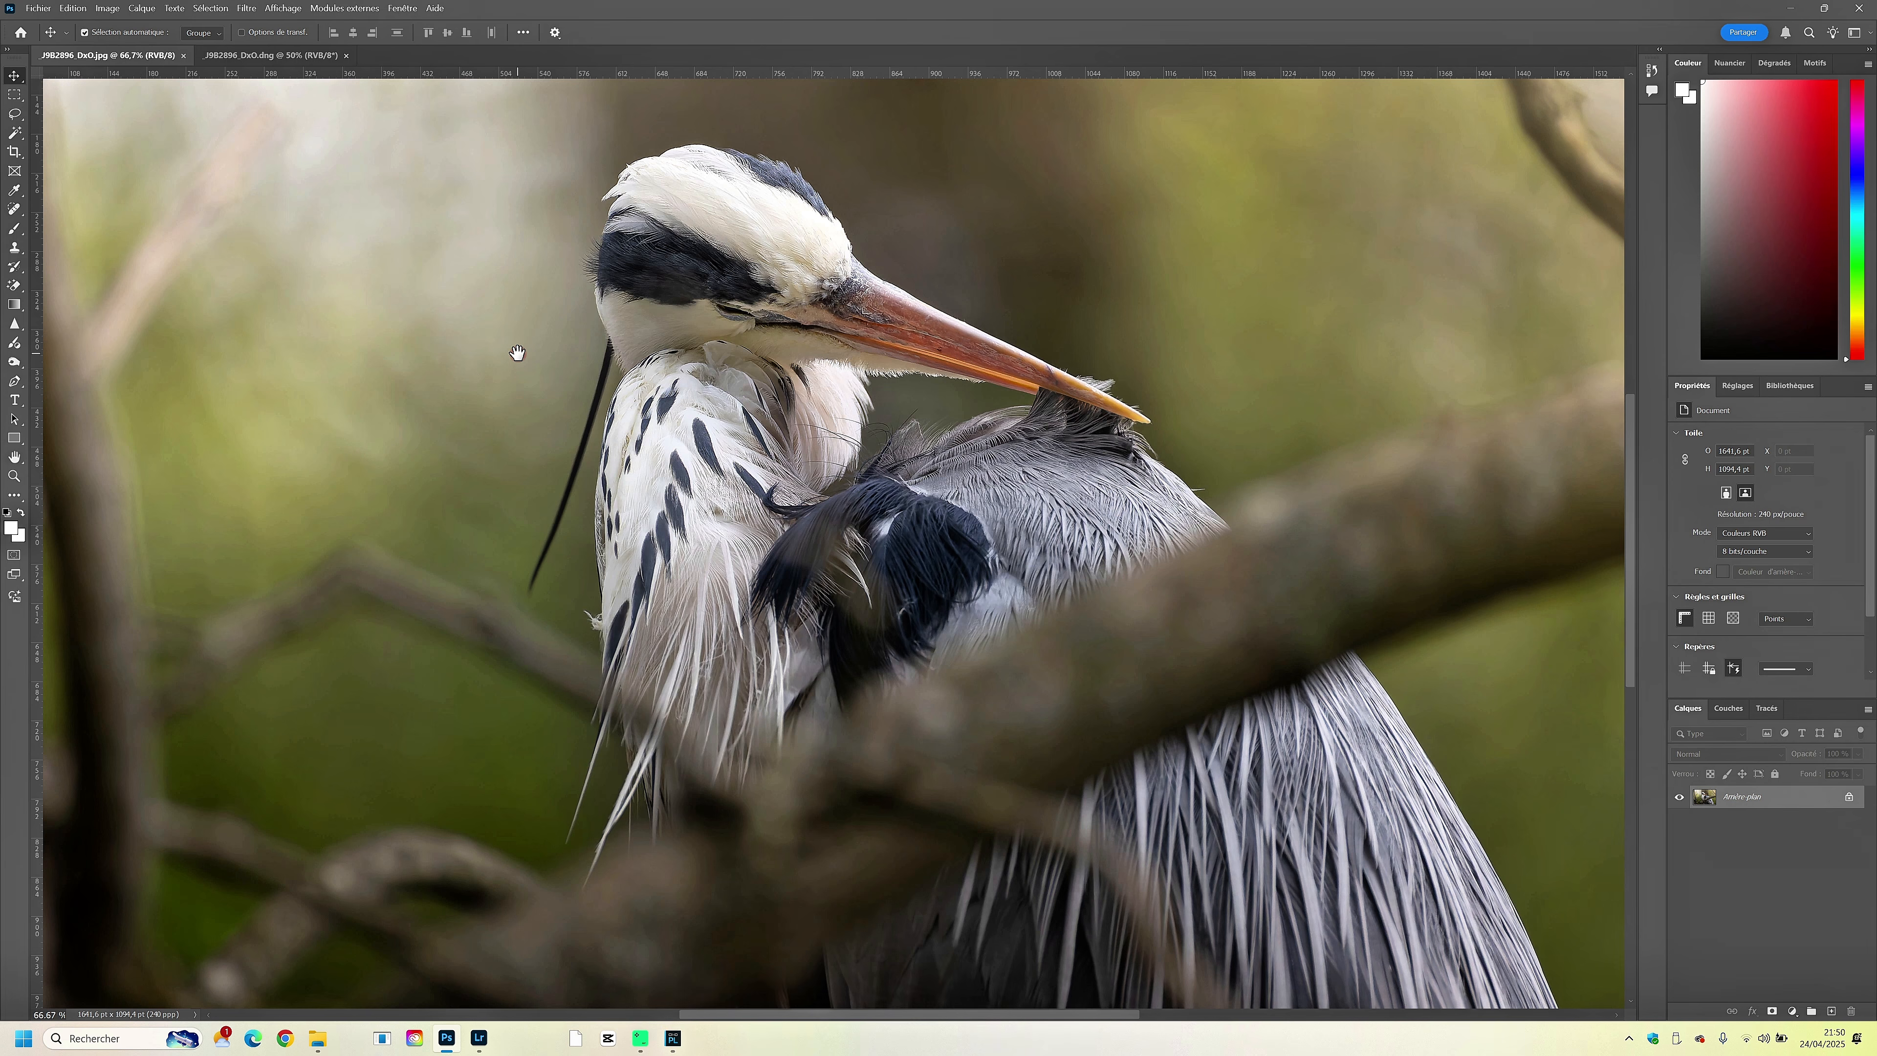
left_click_drag(516, 336, 777, 414)
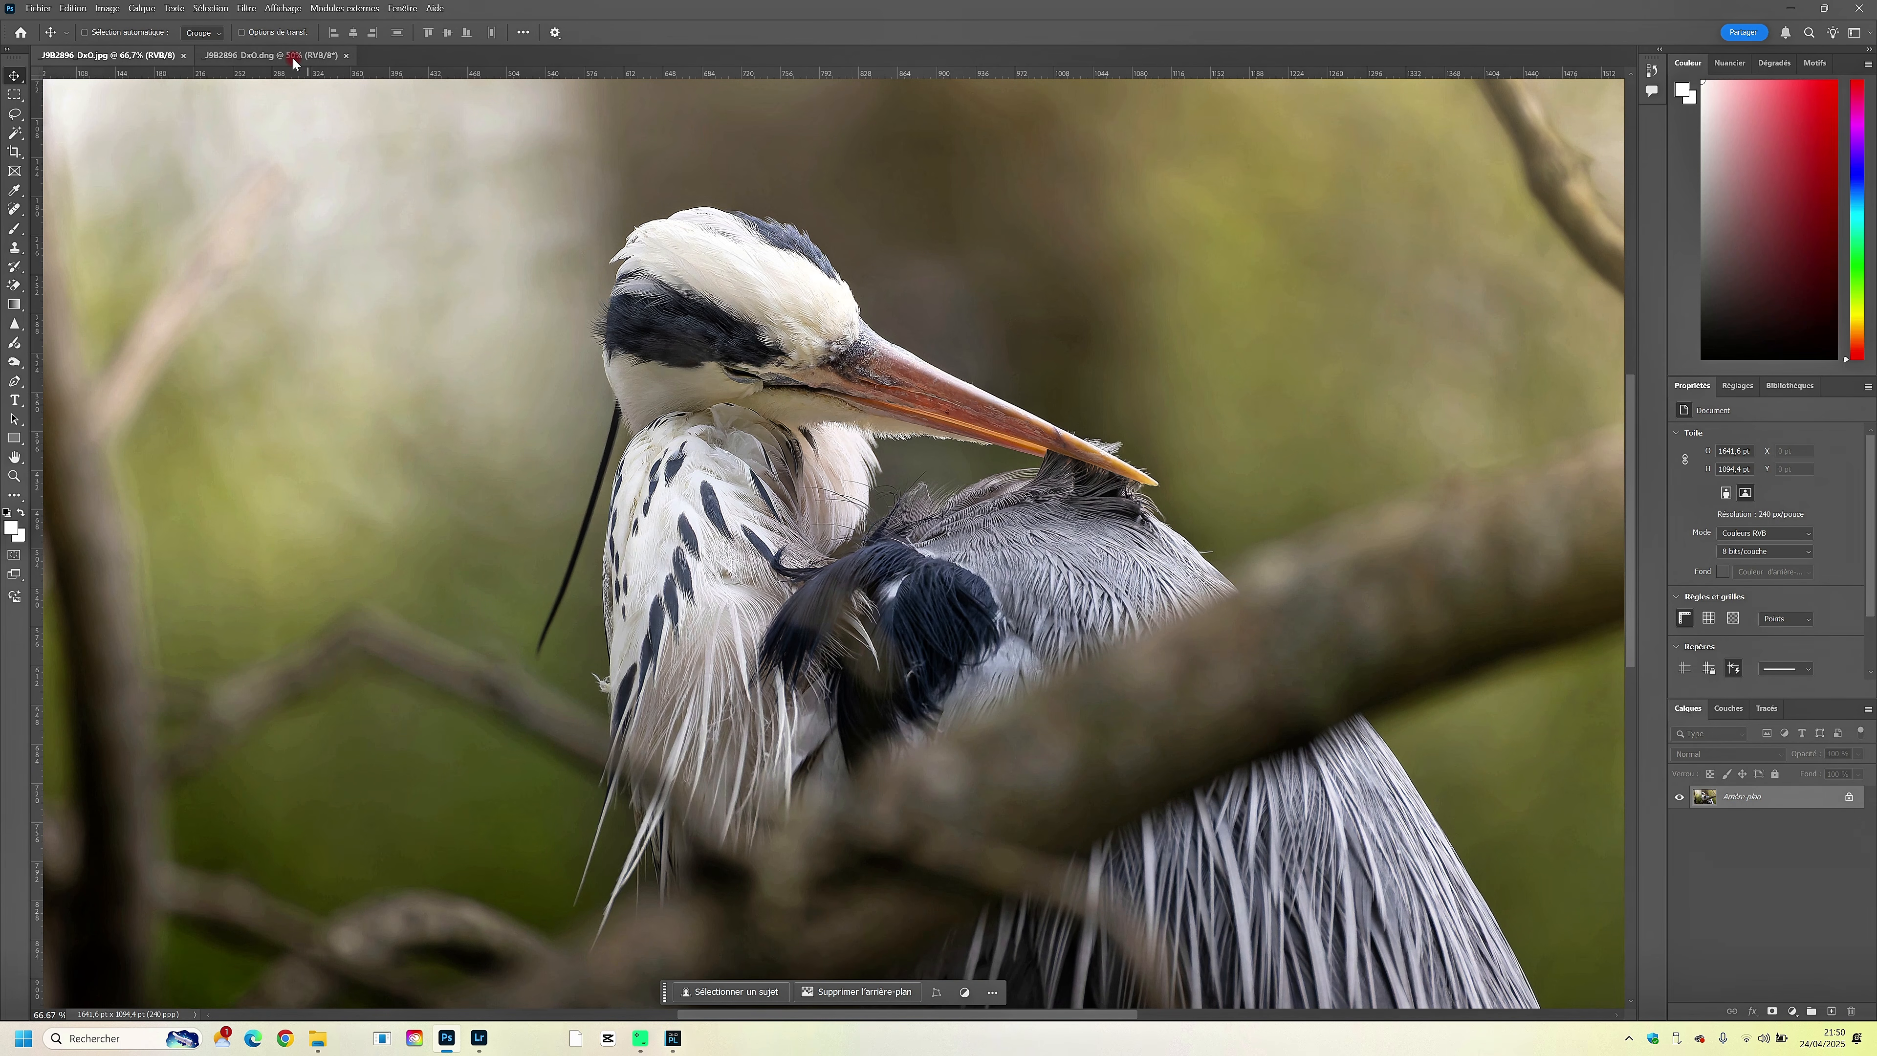
left_click_drag(293, 63, 293, 89)
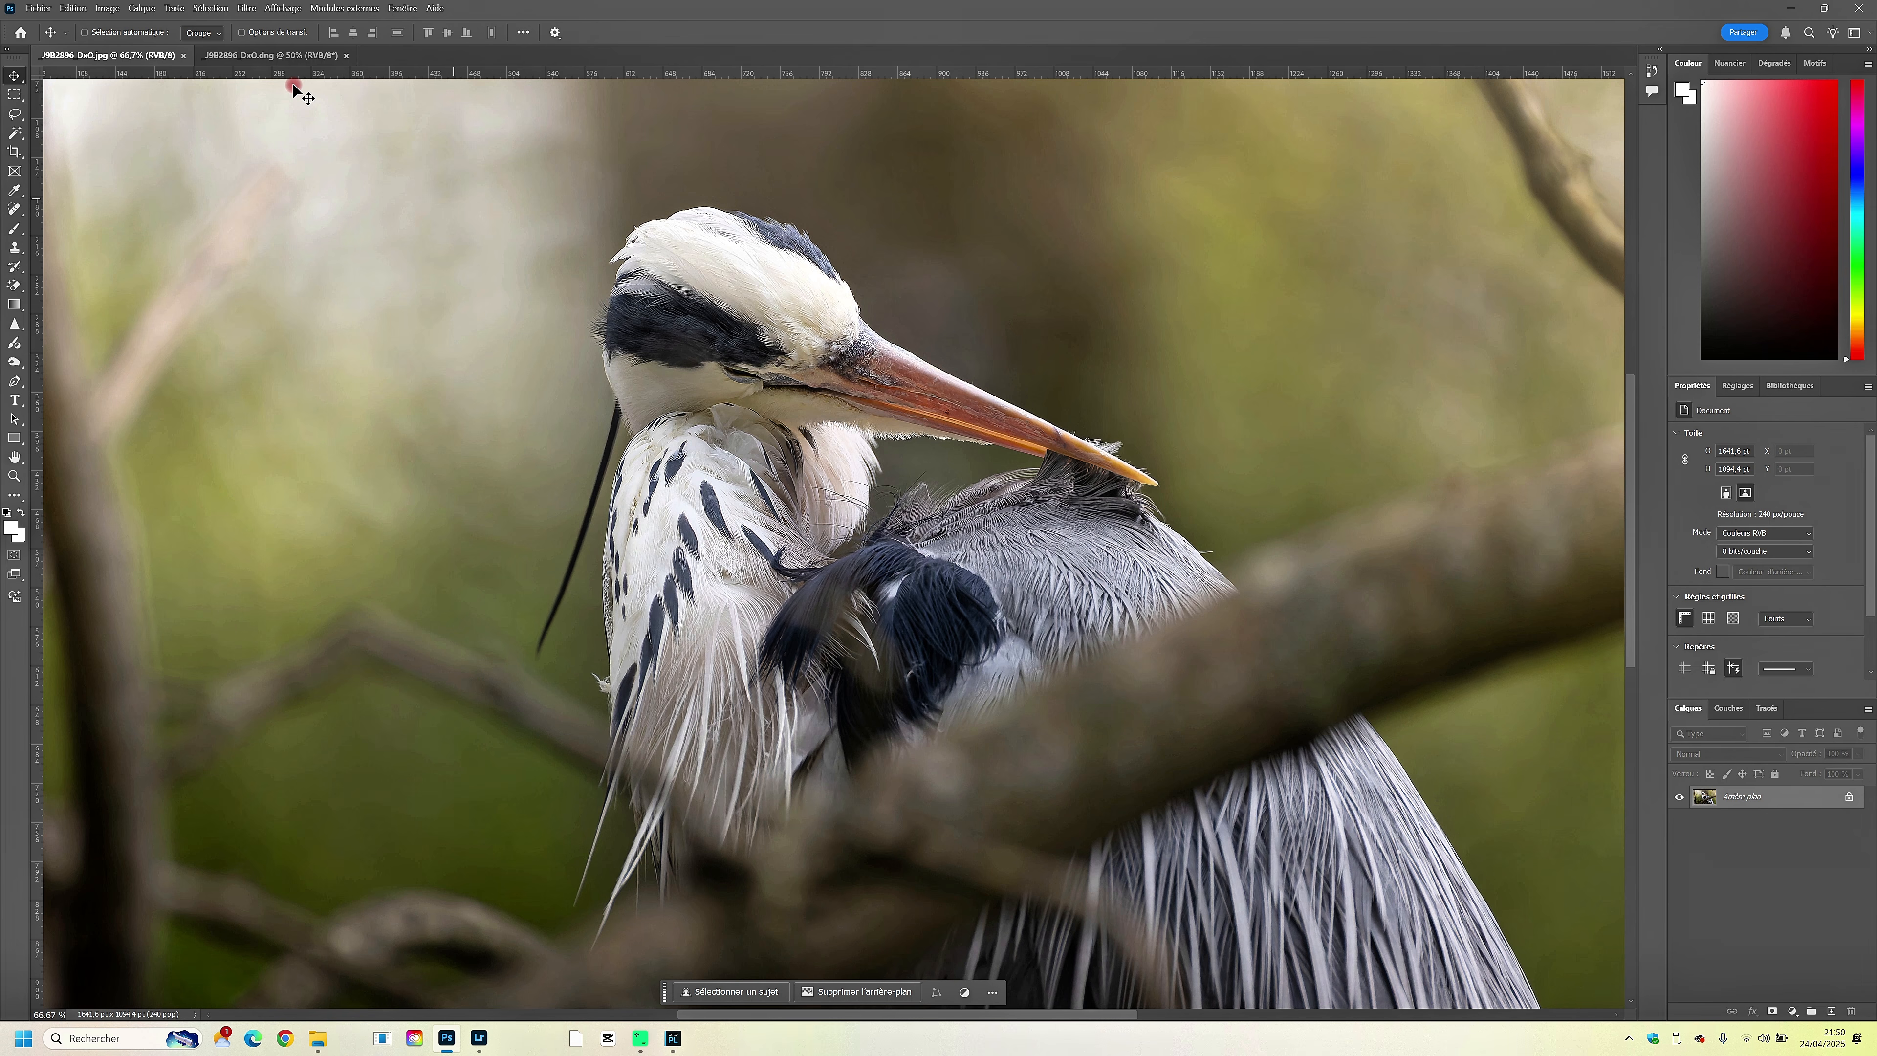
key("ctrl+minus")
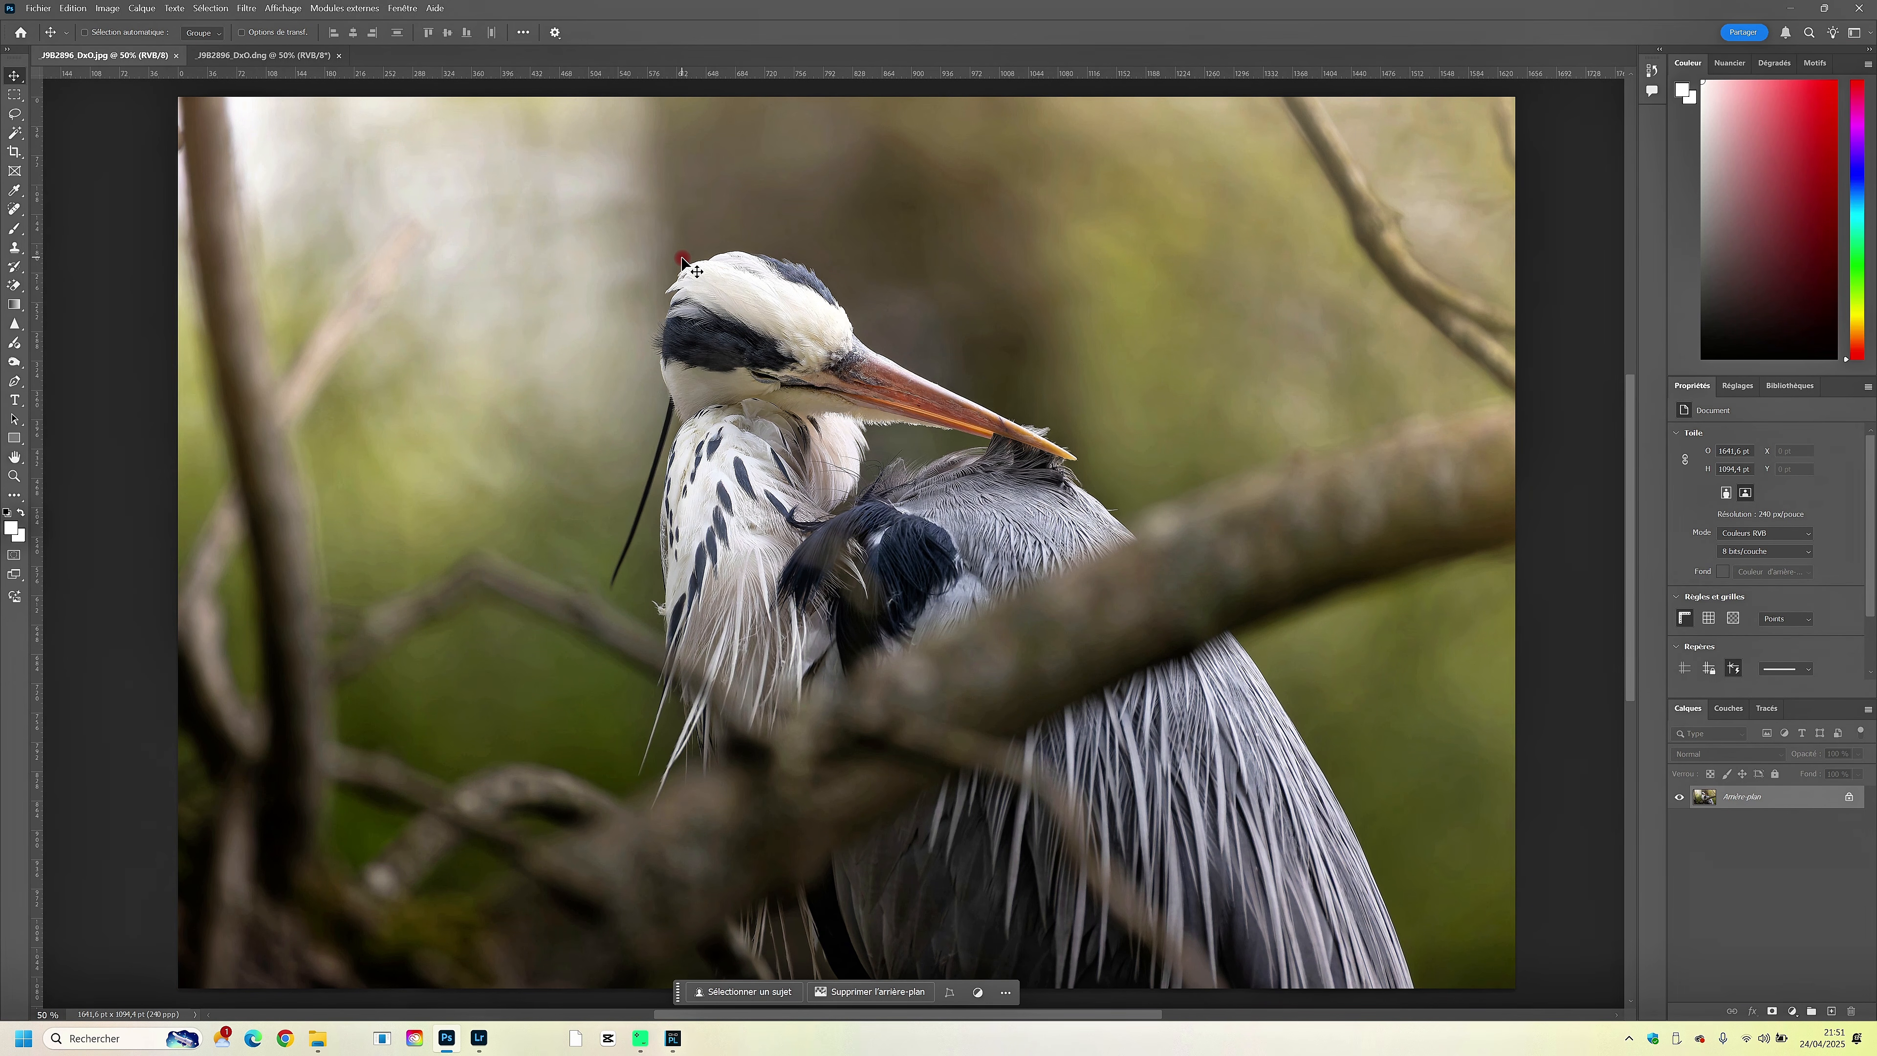
left_click_drag(673, 304, 672, 302)
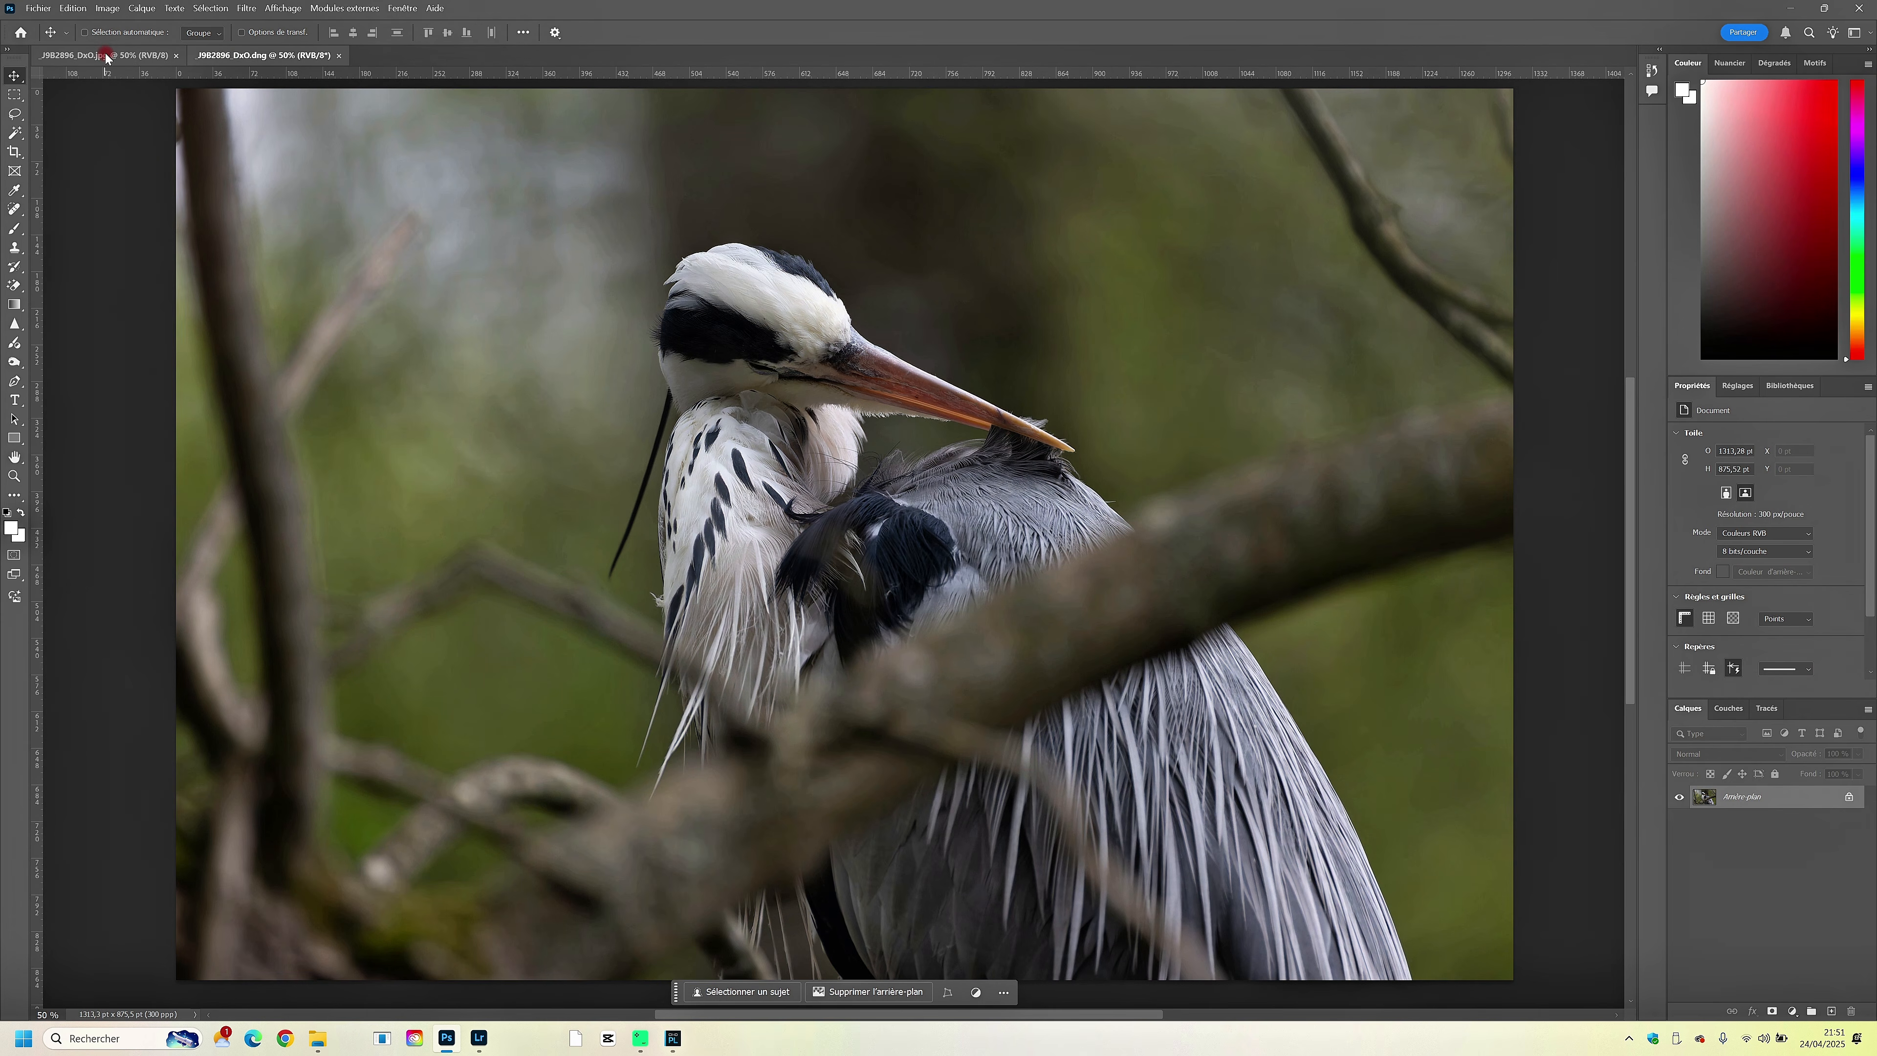
left_click(104, 55)
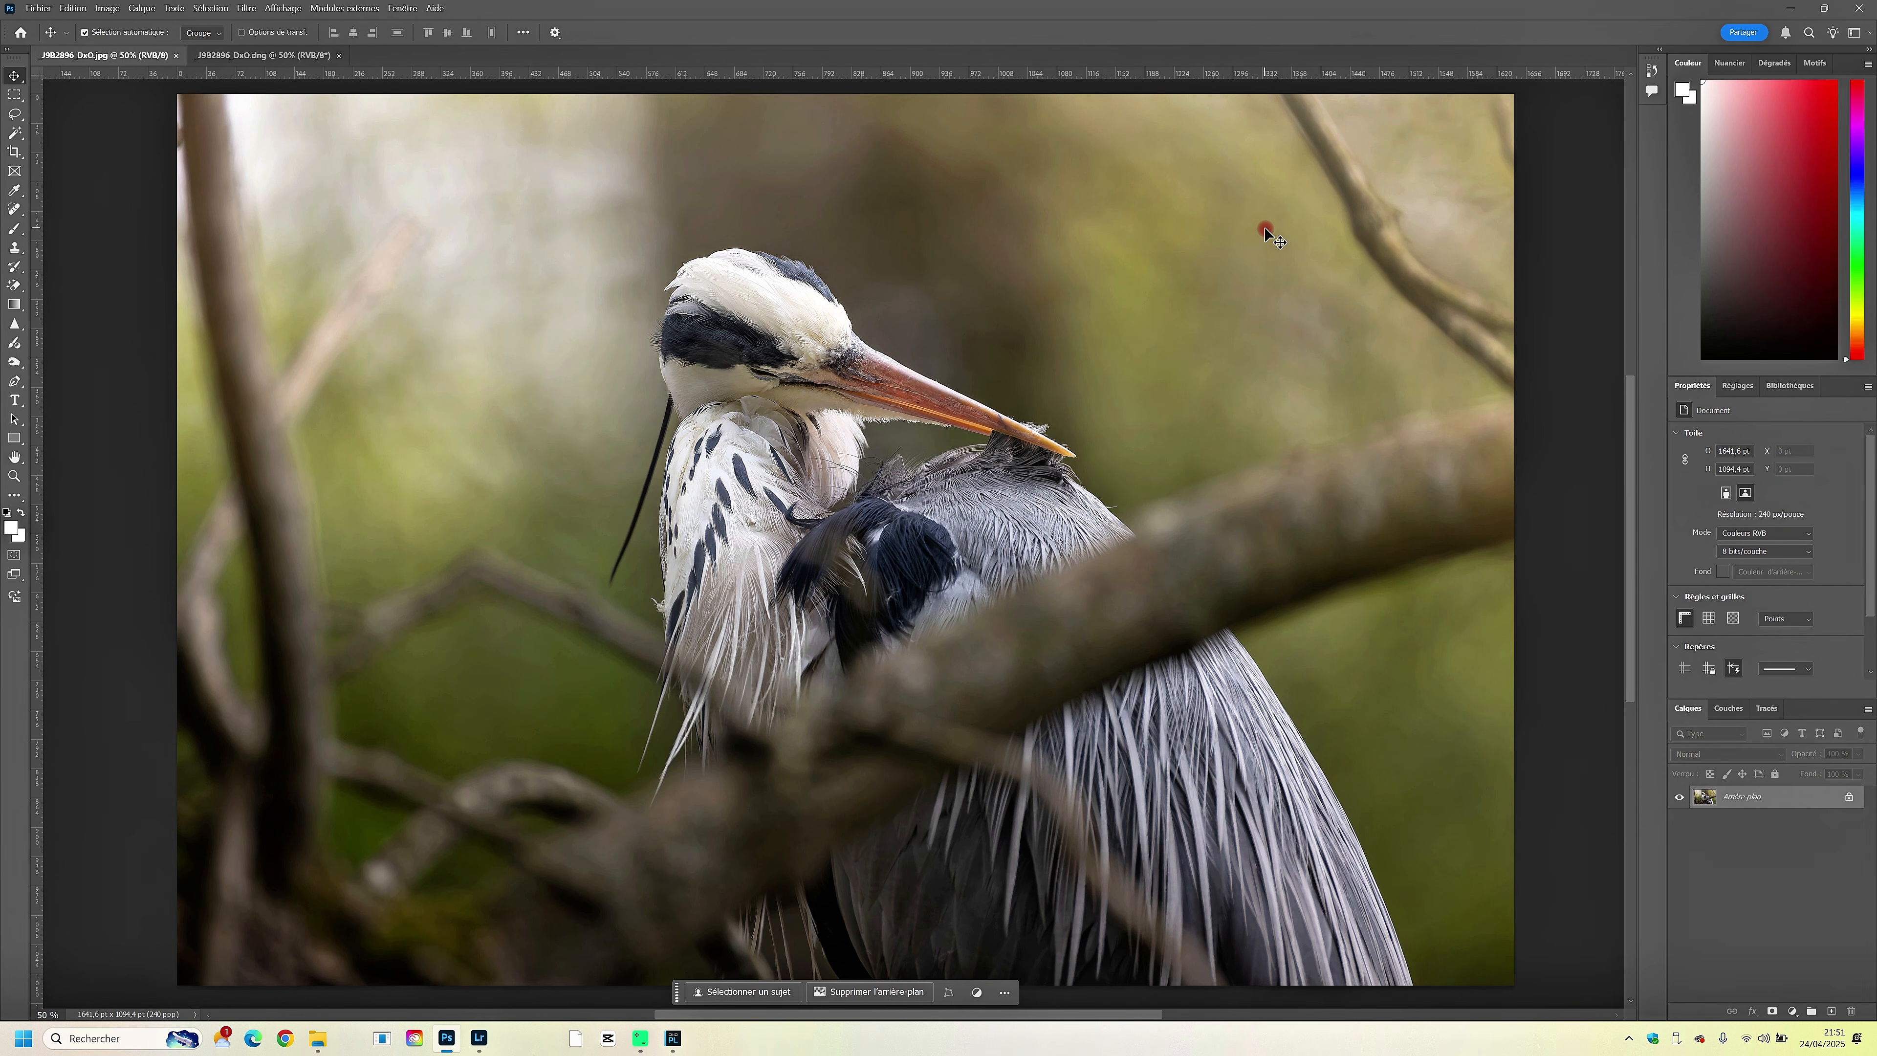
- Switch to the Windows image viewer and show _J9B2896_DxO.jpg in full screen
key("ctrl+minus")
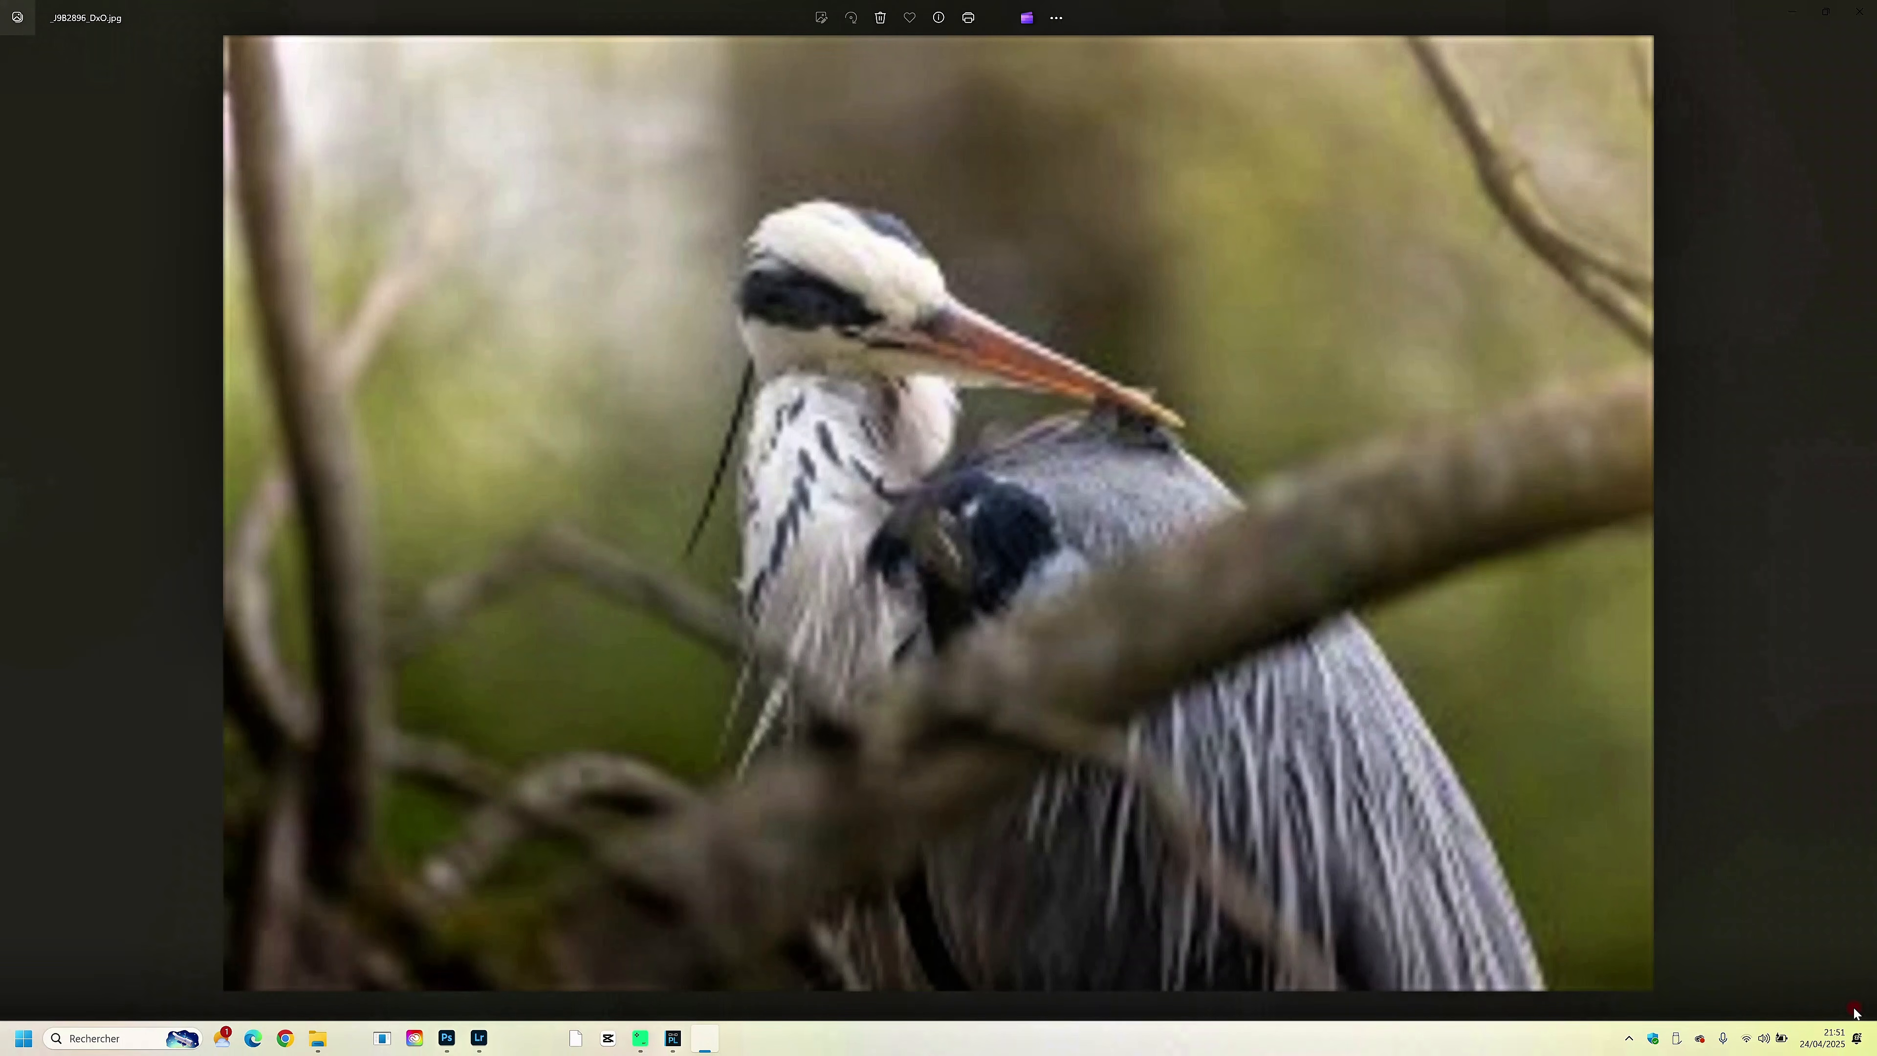
left_click(1859, 1006)
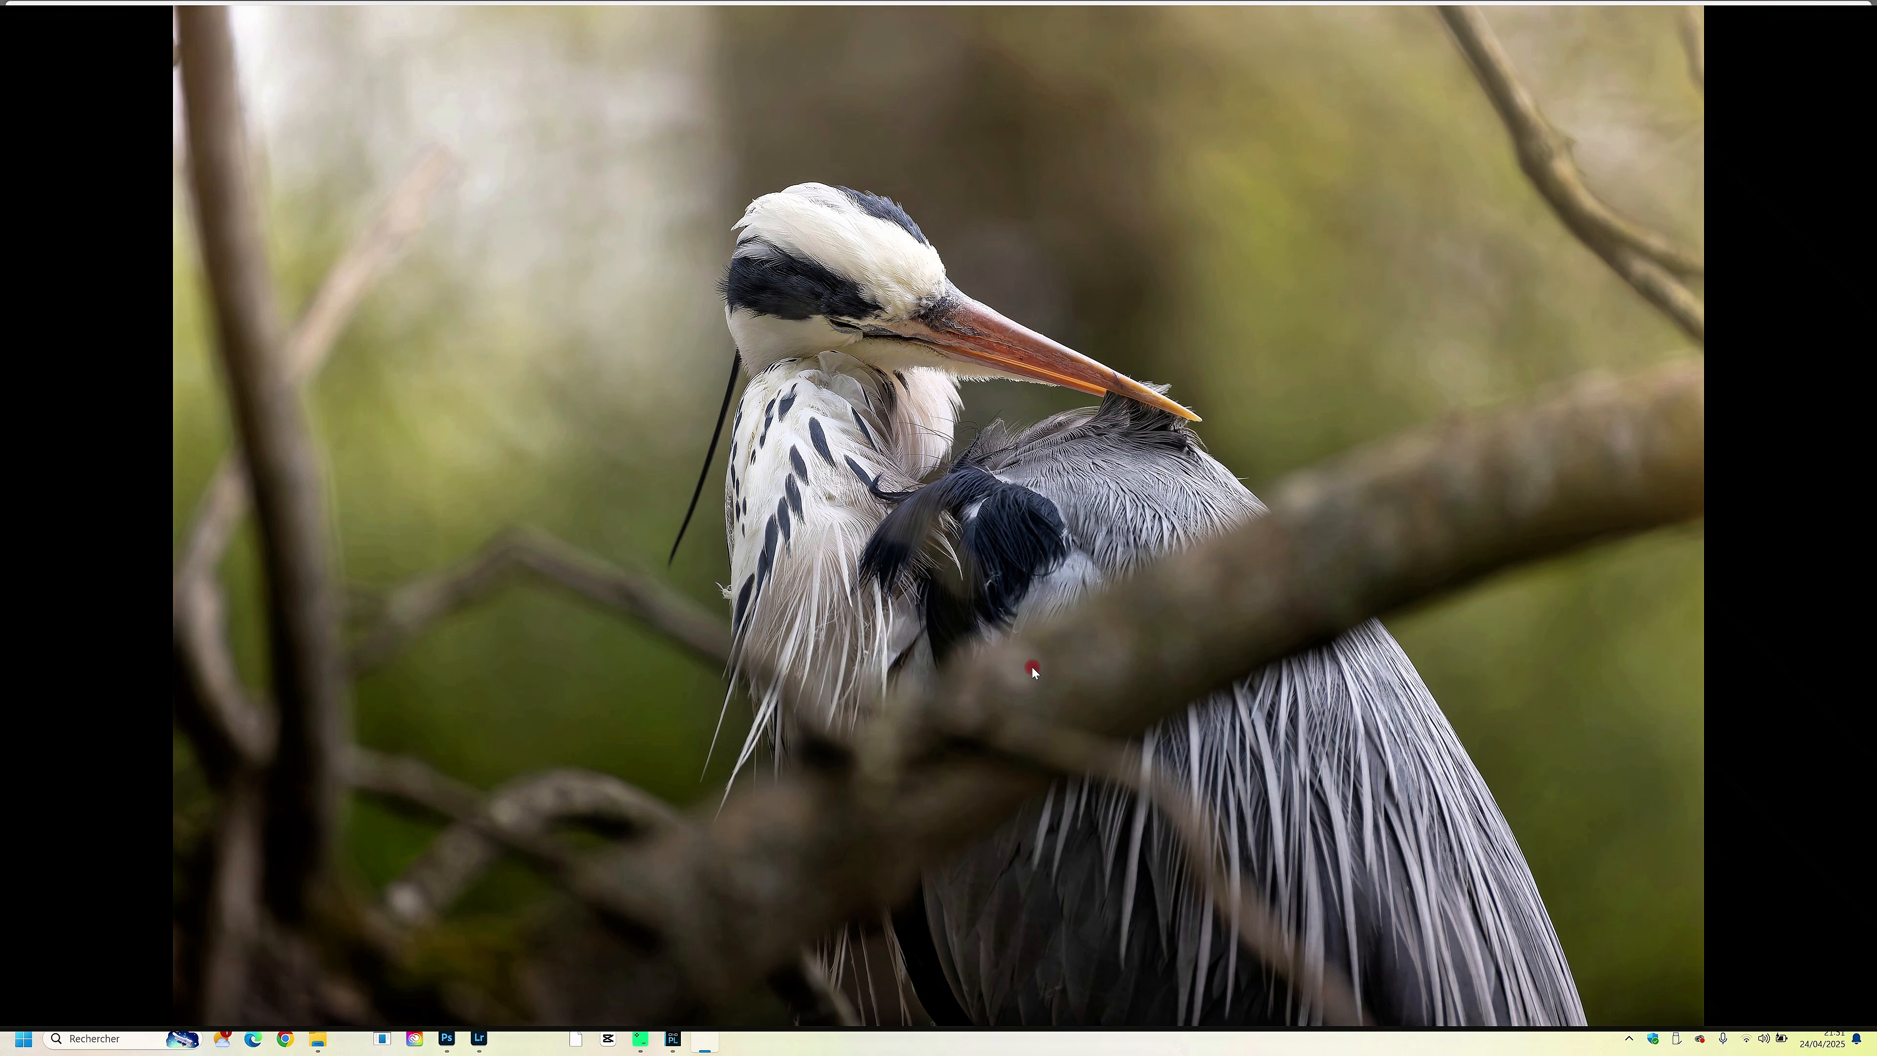